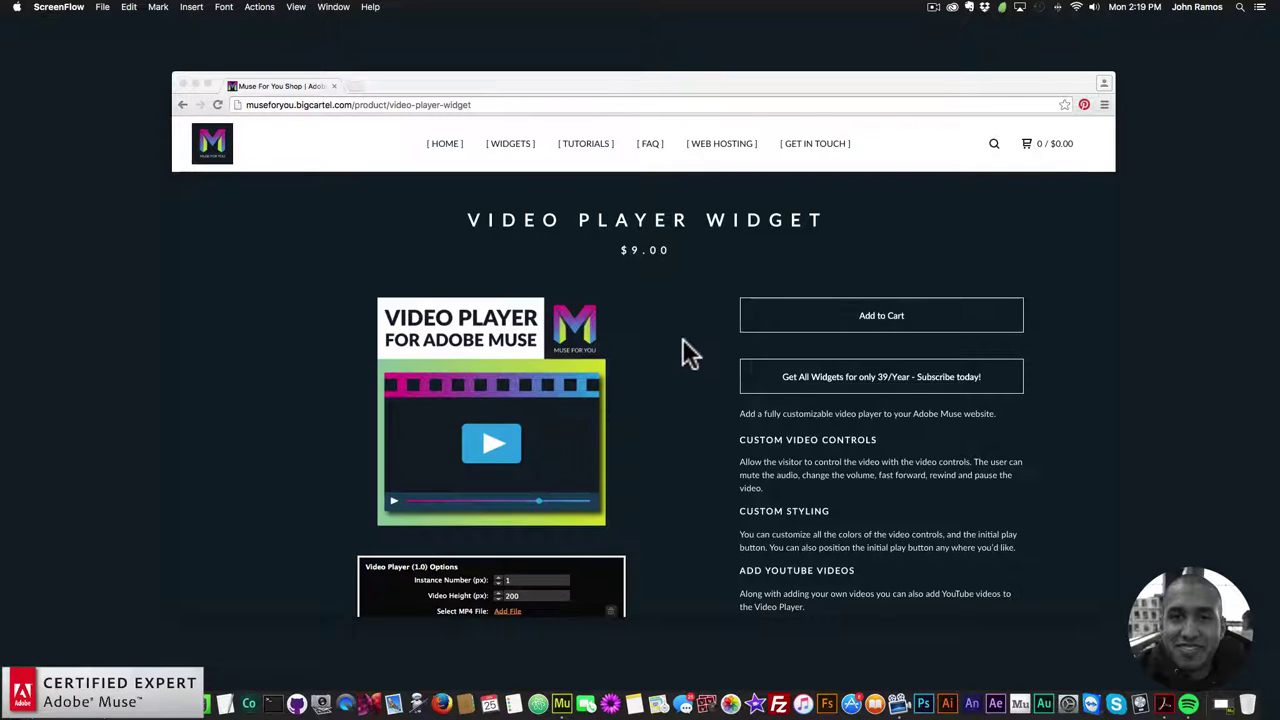
Read through the Video Player widget's feature descriptions, from custom video controls down to the video converter and free stock videos.
scroll(687, 339, "down", 2)
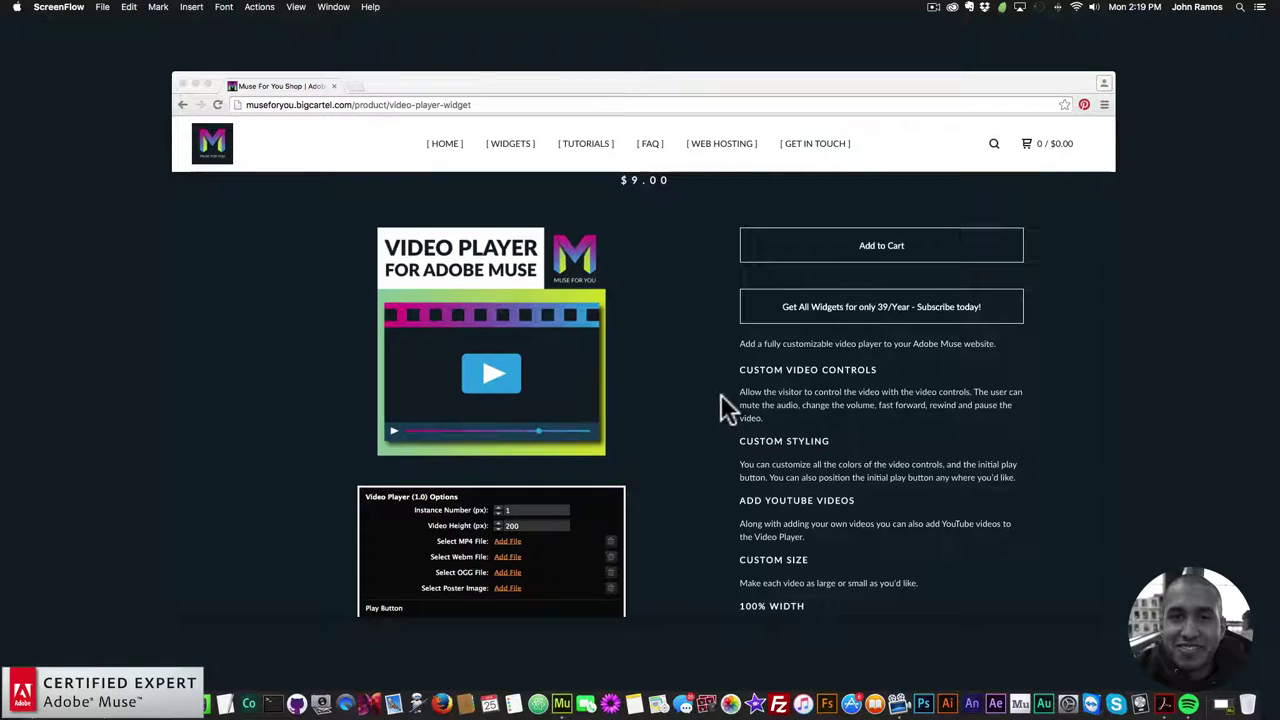
scroll(818, 410, "down", 3)
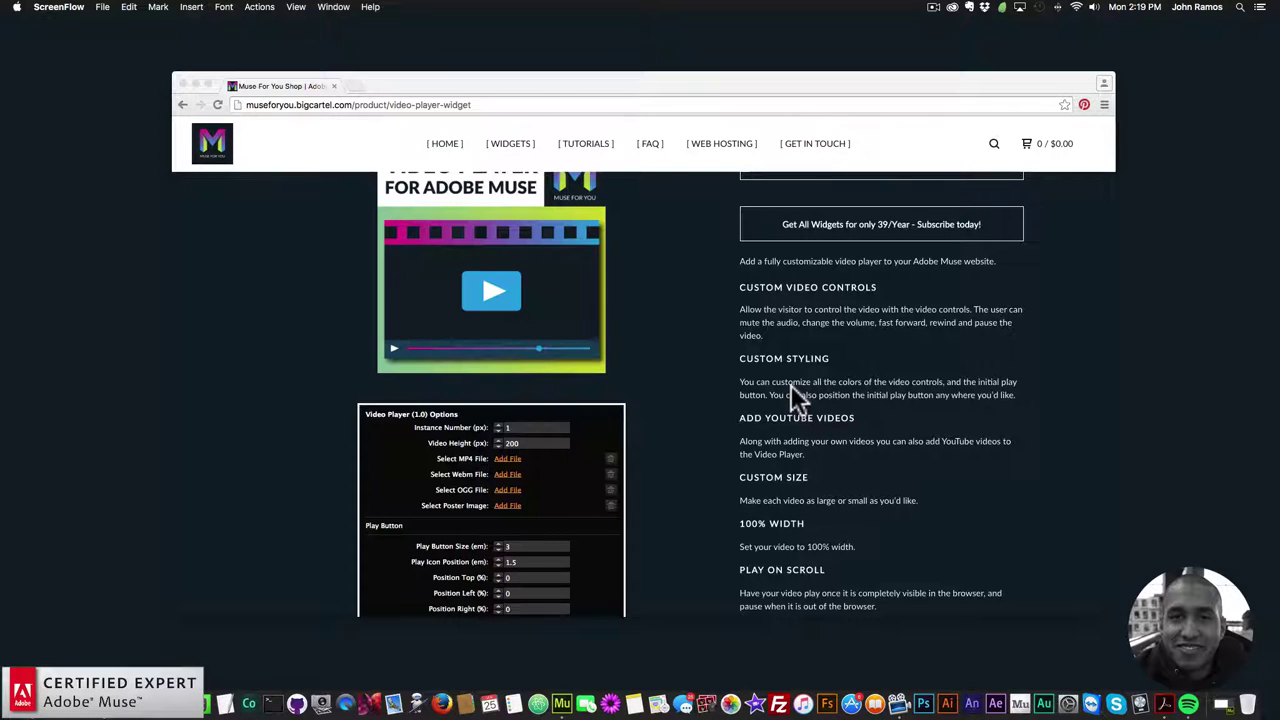
scroll(806, 390, "down", 3)
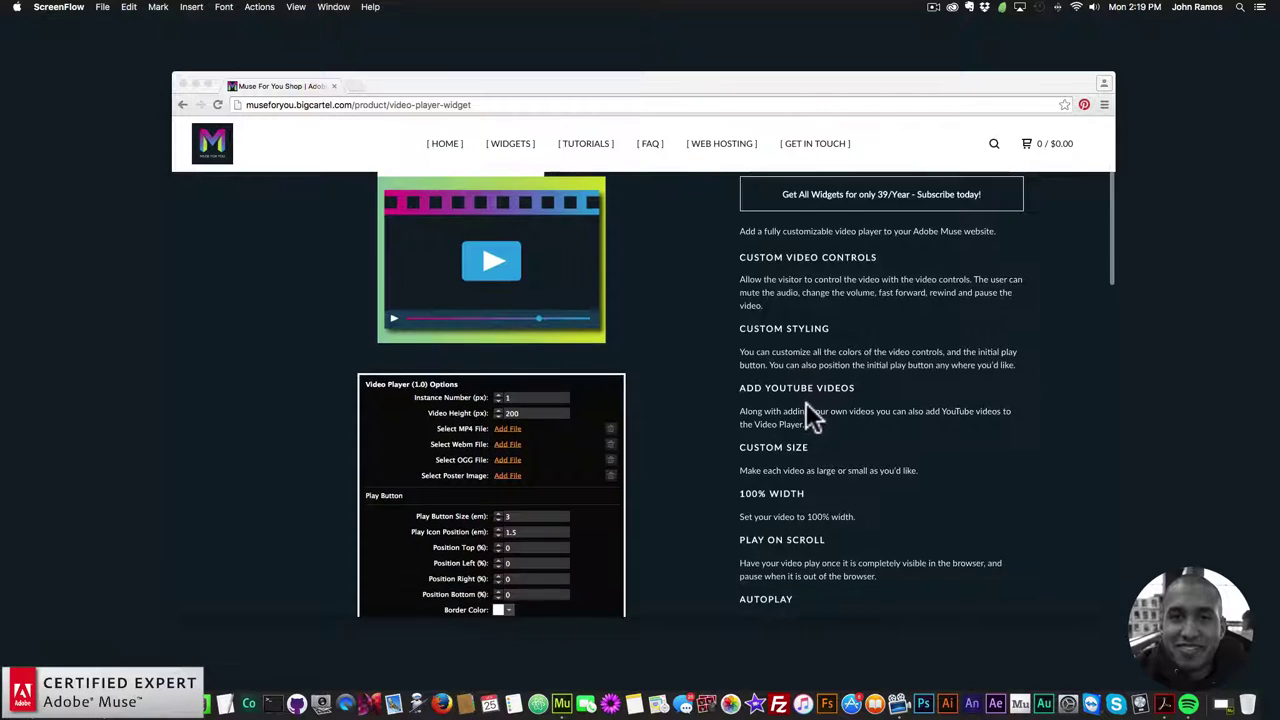
scroll(799, 390, "down", 1)
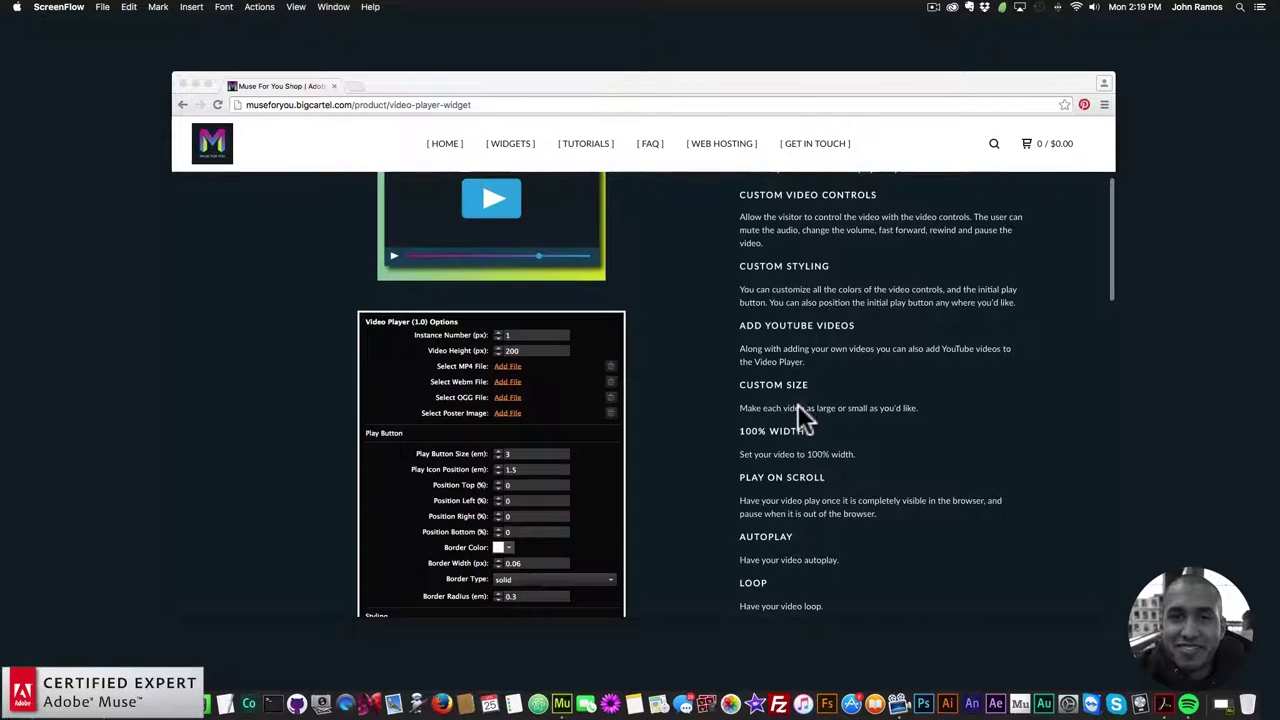
scroll(797, 404, "down", 2)
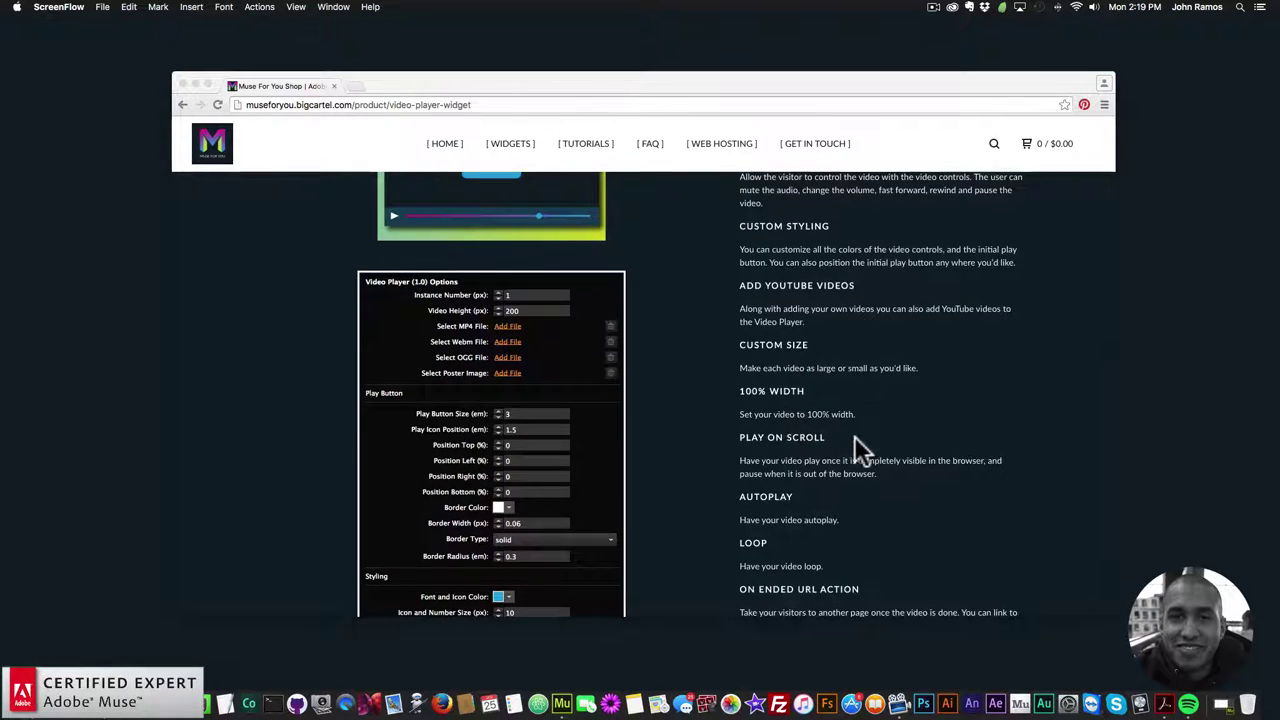
scroll(850, 440, "down", 2)
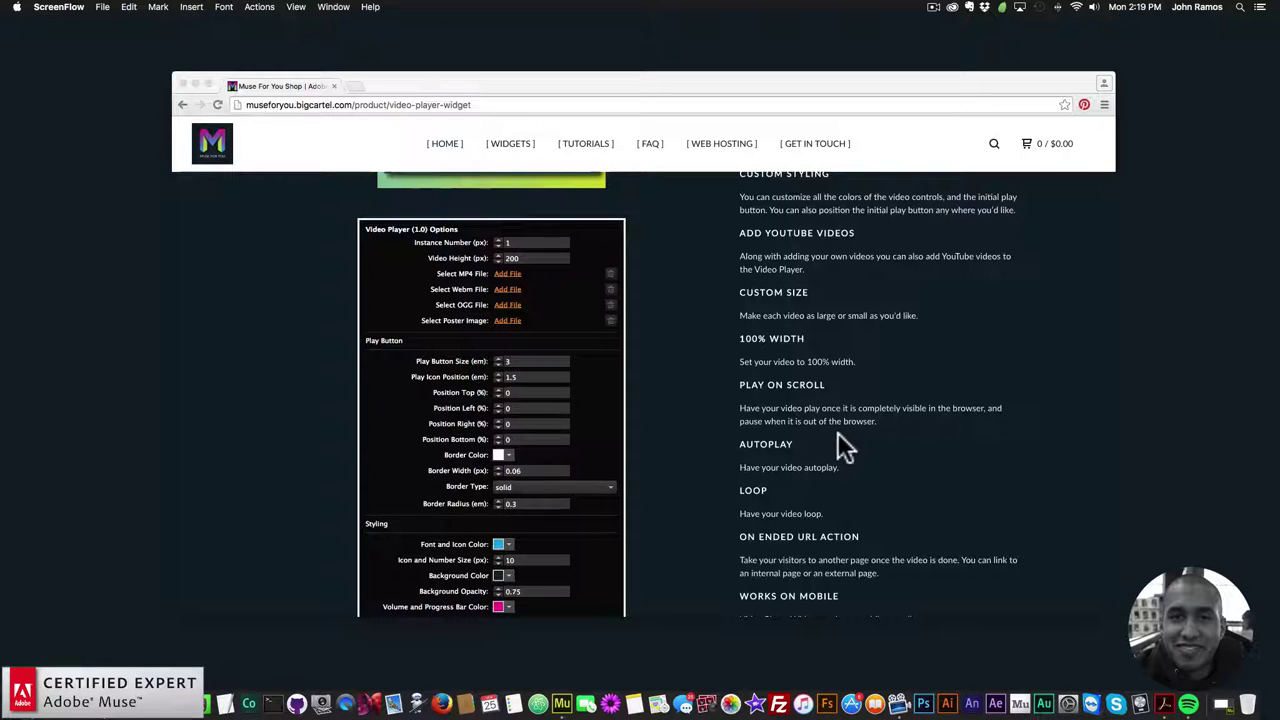
scroll(796, 428, "down", 3)
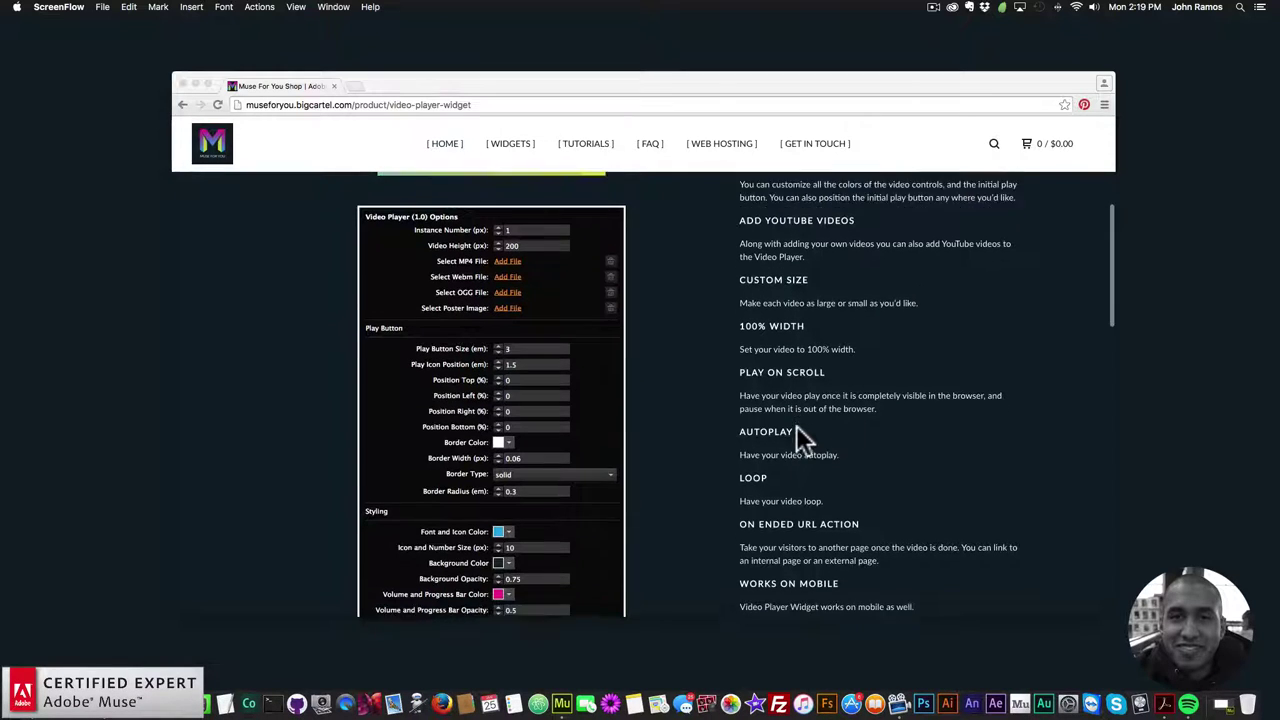
scroll(795, 429, "down", 3)
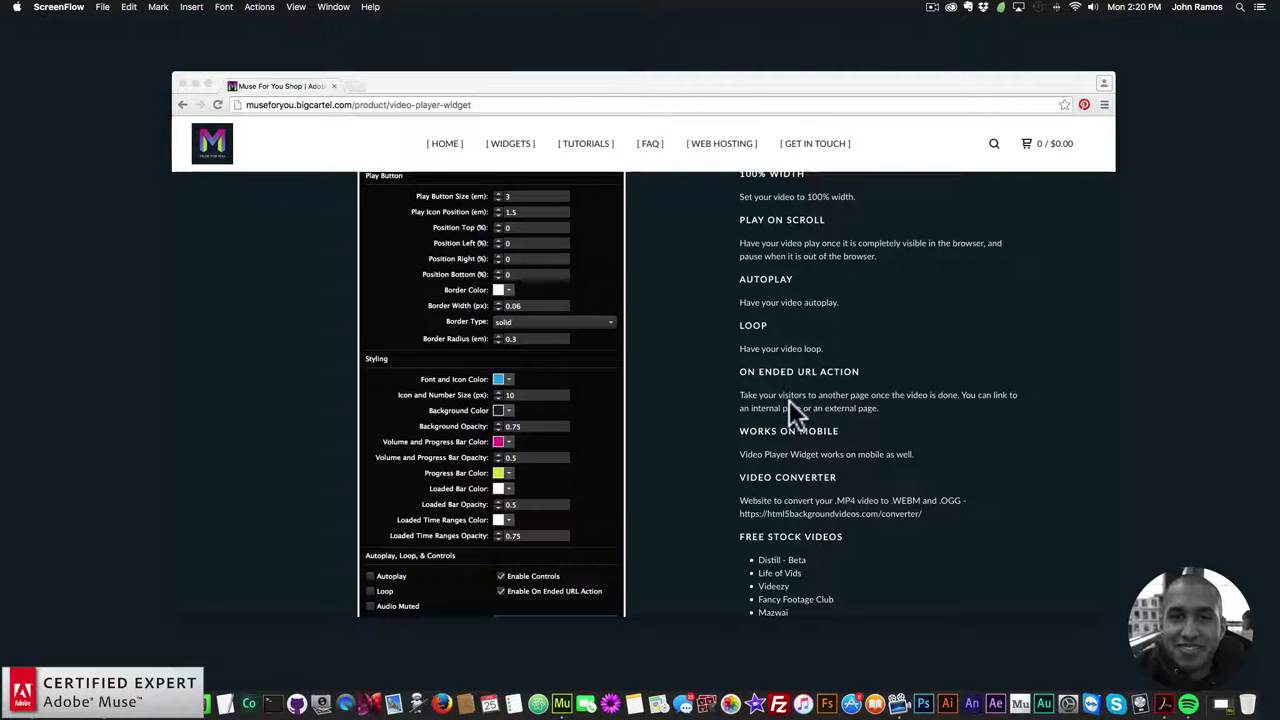
scroll(784, 397, "down", 1)
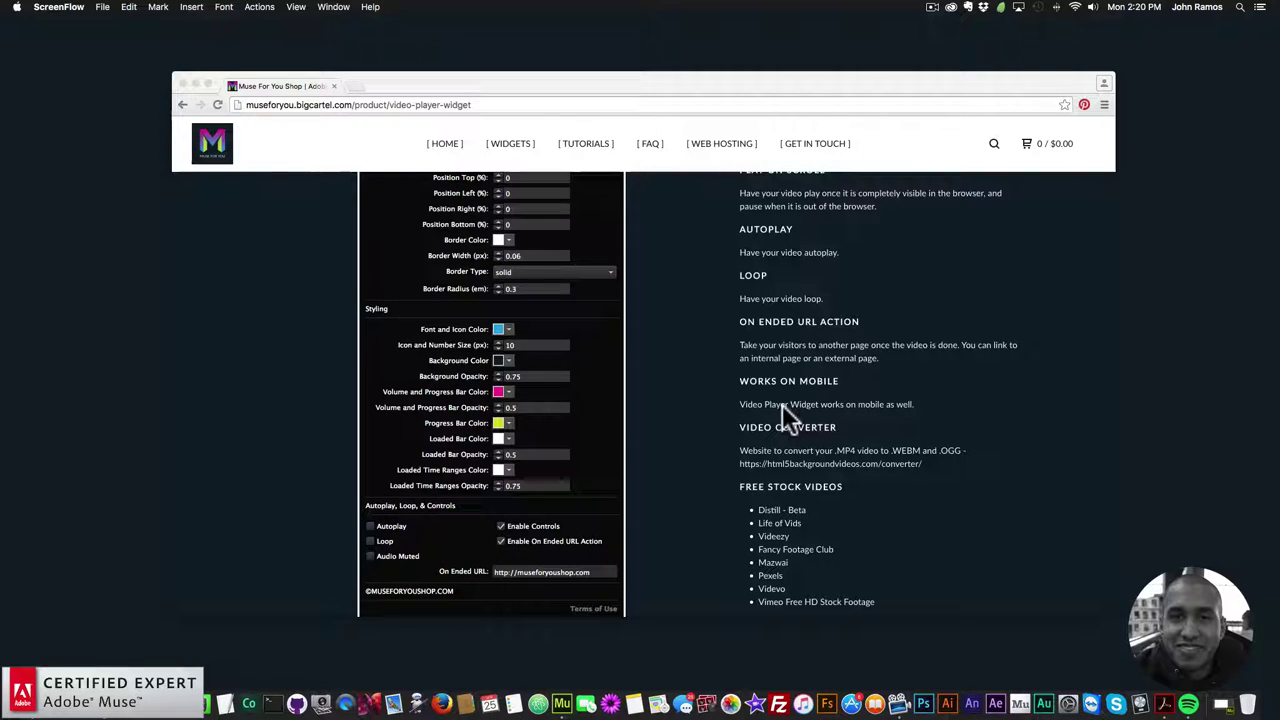
scroll(785, 405, "down", 1)
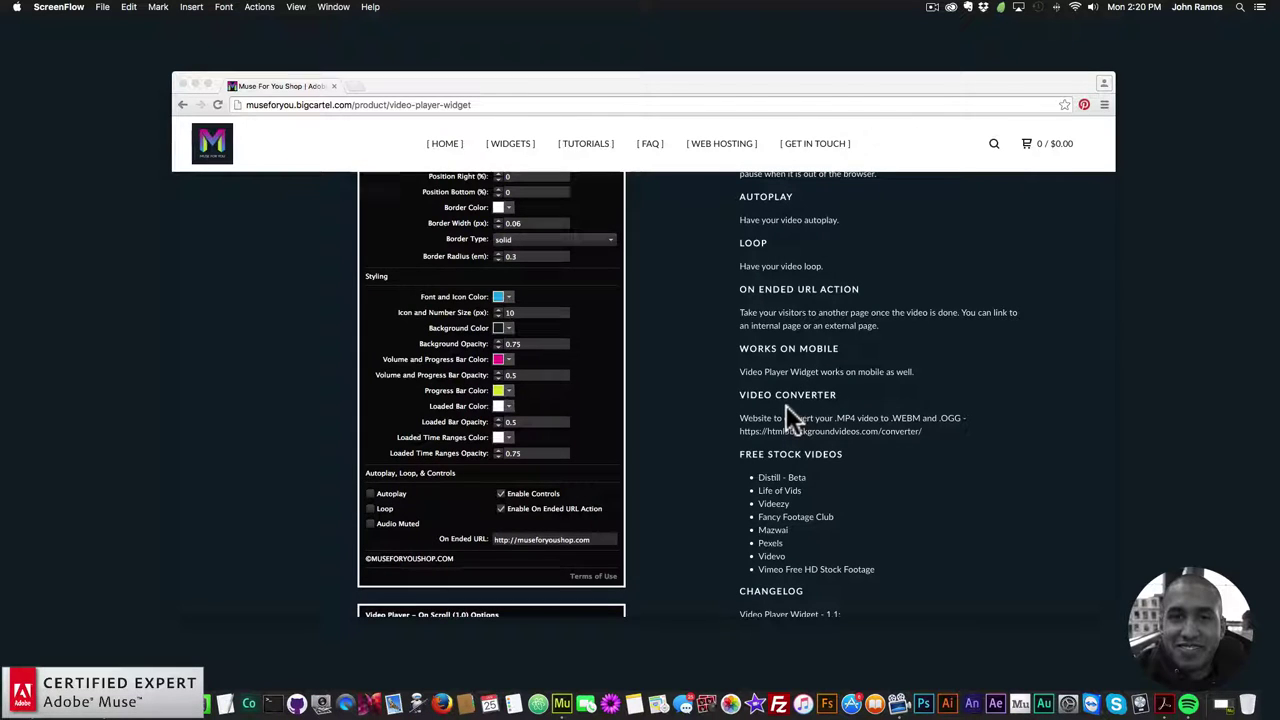
scroll(769, 374, "down", 1)
scroll(770, 380, "down", 2)
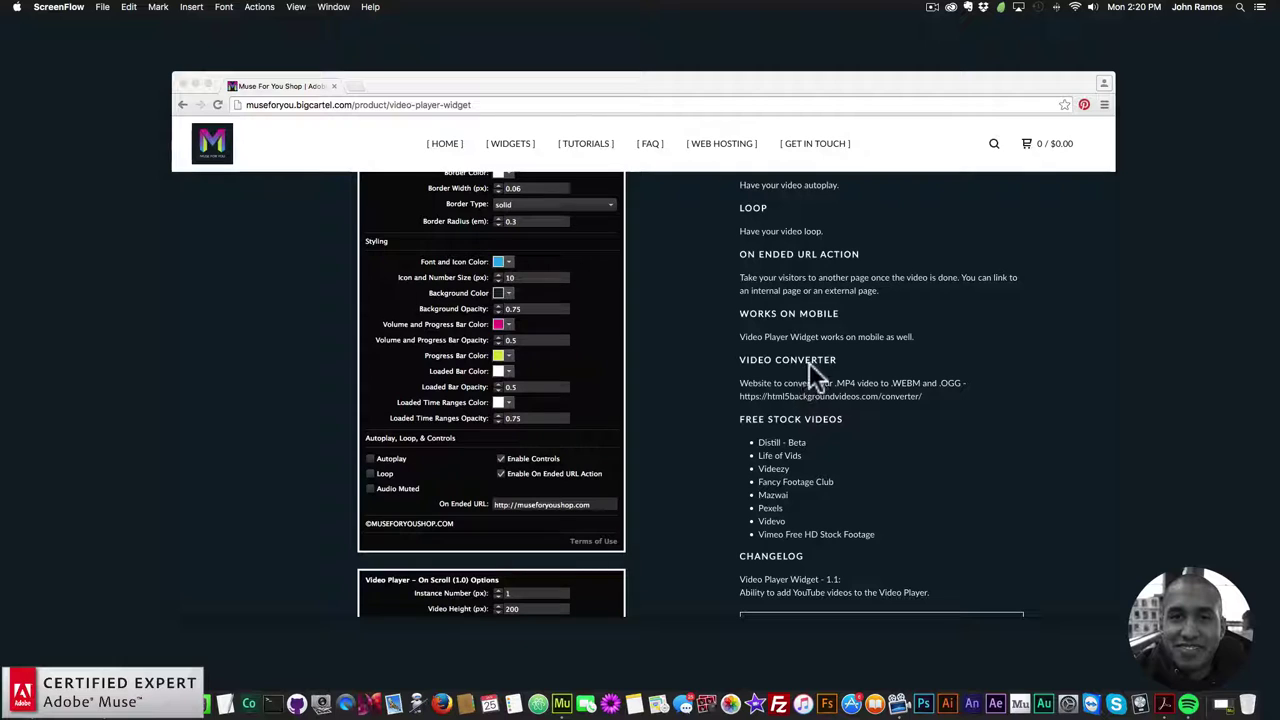
Open the linked HTML5 video converter and select only Webm and Ogg as the output formats.
left_click(964, 393)
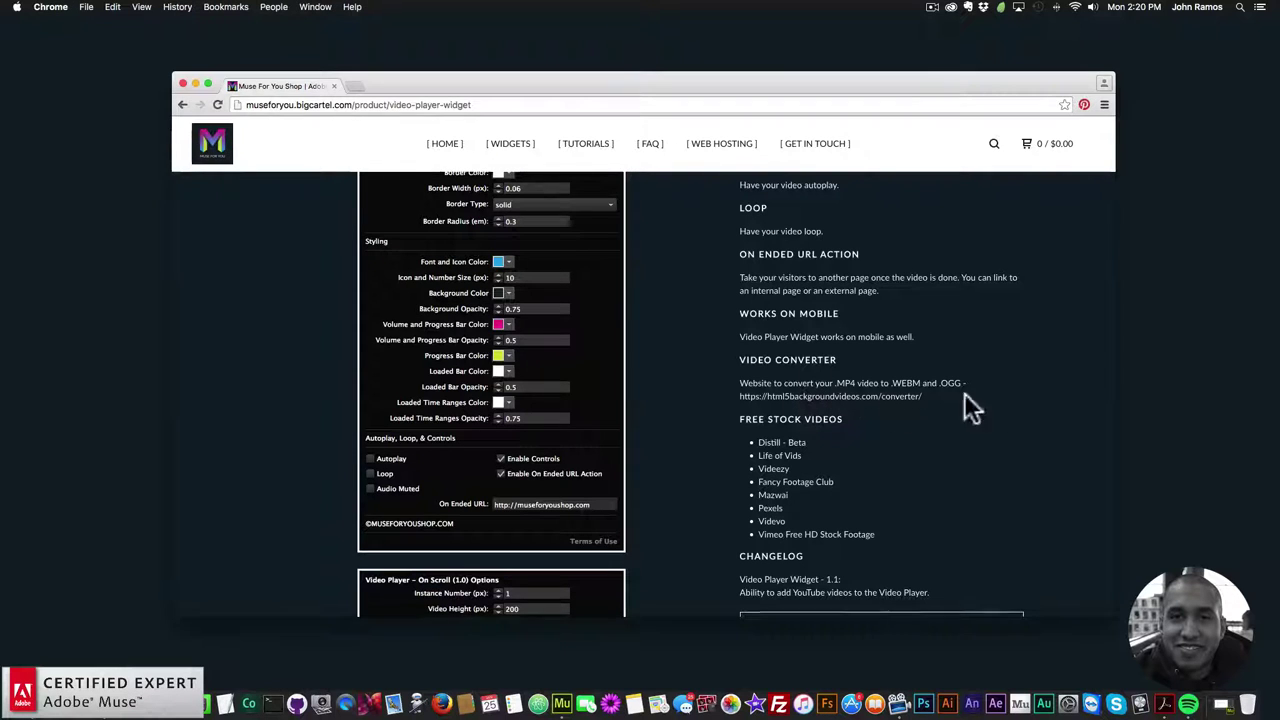
left_click(855, 397)
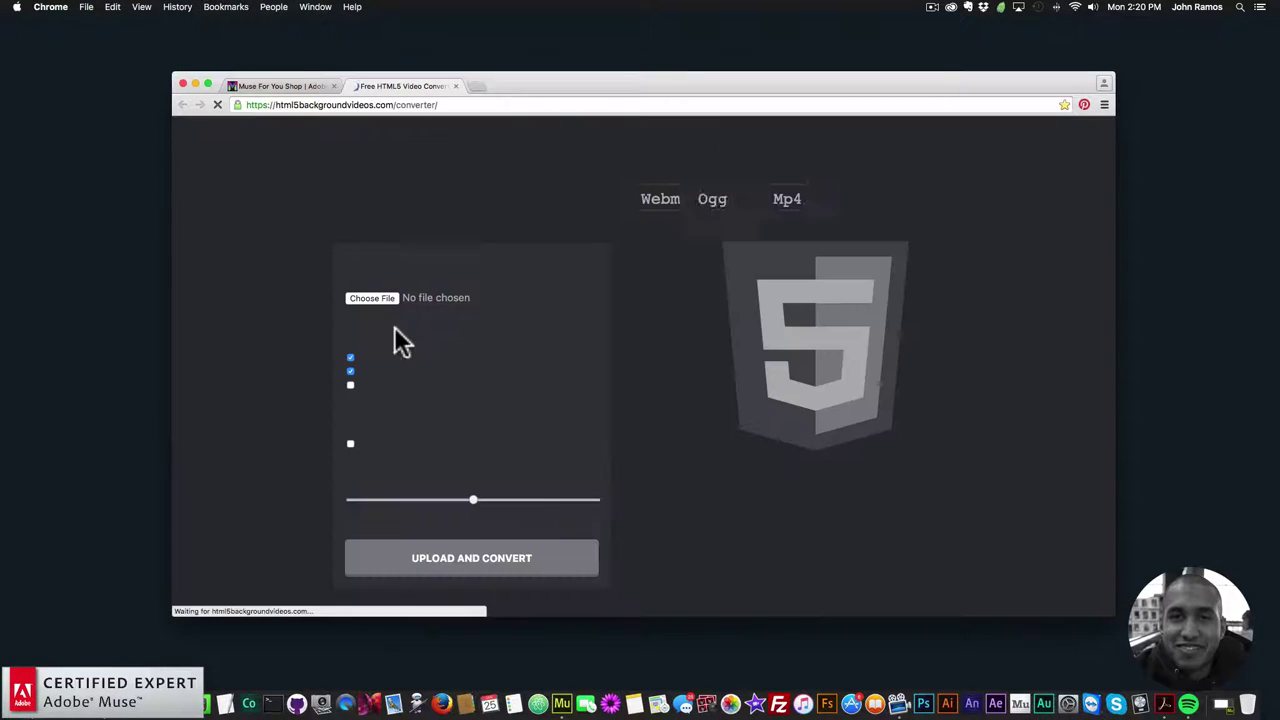
left_click(350, 370)
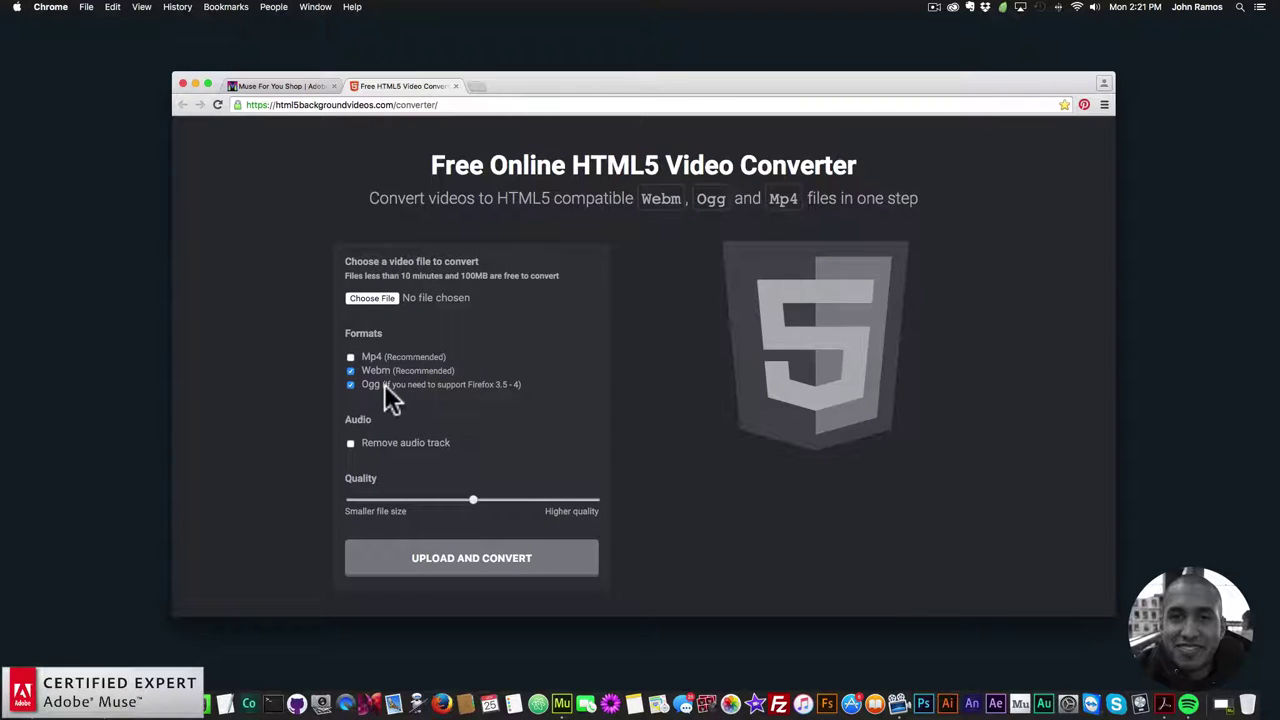
Return to the product page, view the Distill - Beta free stock video site, and close it again.
left_click(287, 87)
scroll(766, 384, "down", 3)
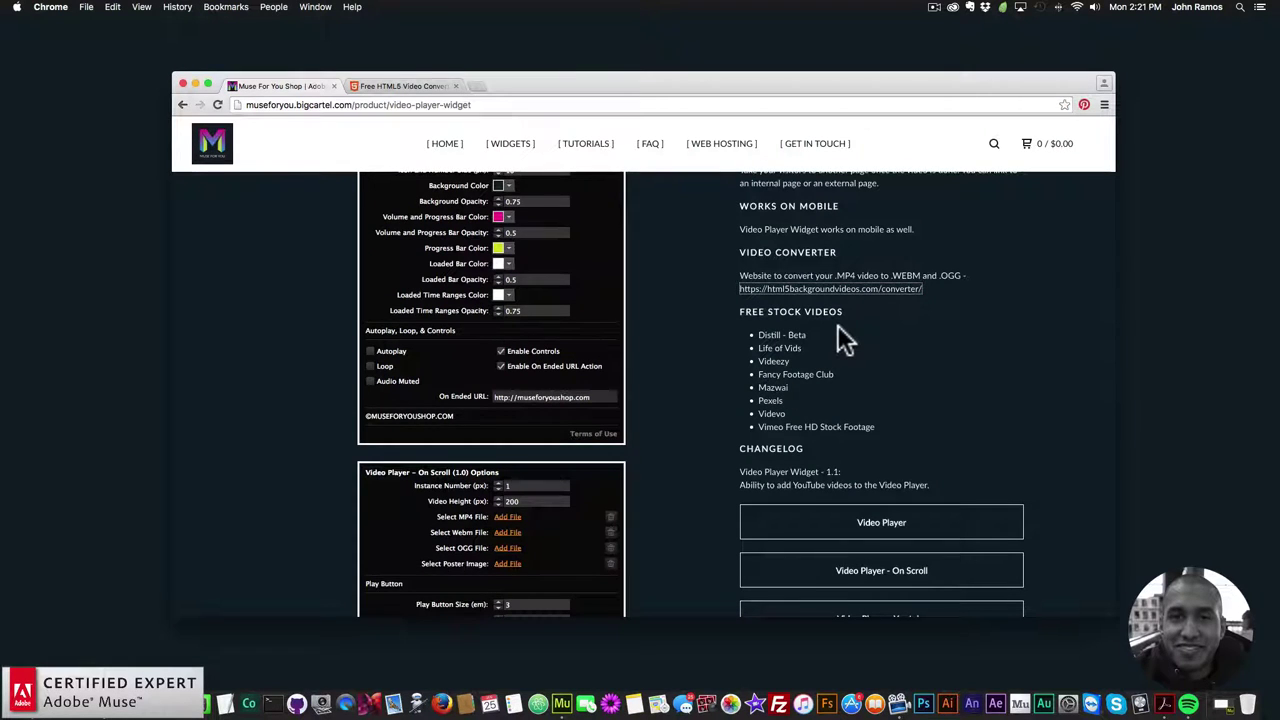
left_click(785, 335)
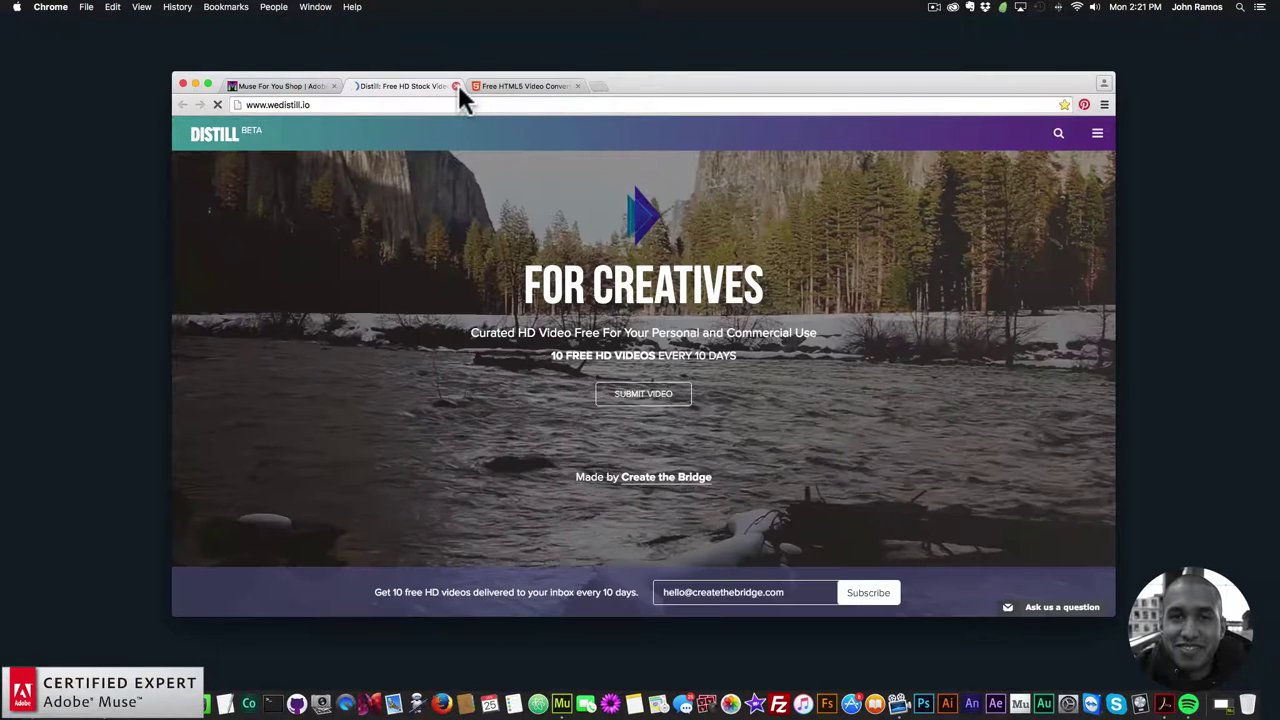
left_click(455, 86)
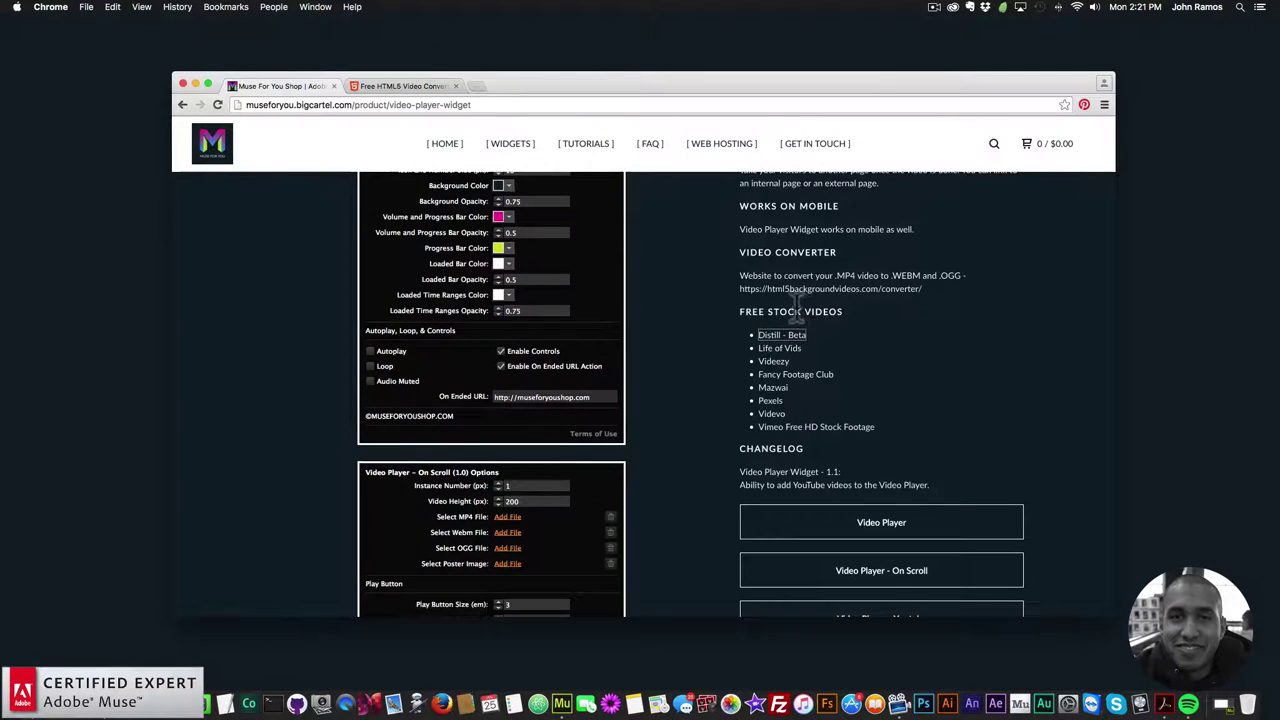
left_click(800, 336)
Skim the product page's changelog and demo links, then its feature descriptions and the Video Player options screenshot.
scroll(859, 378, "down", 2)
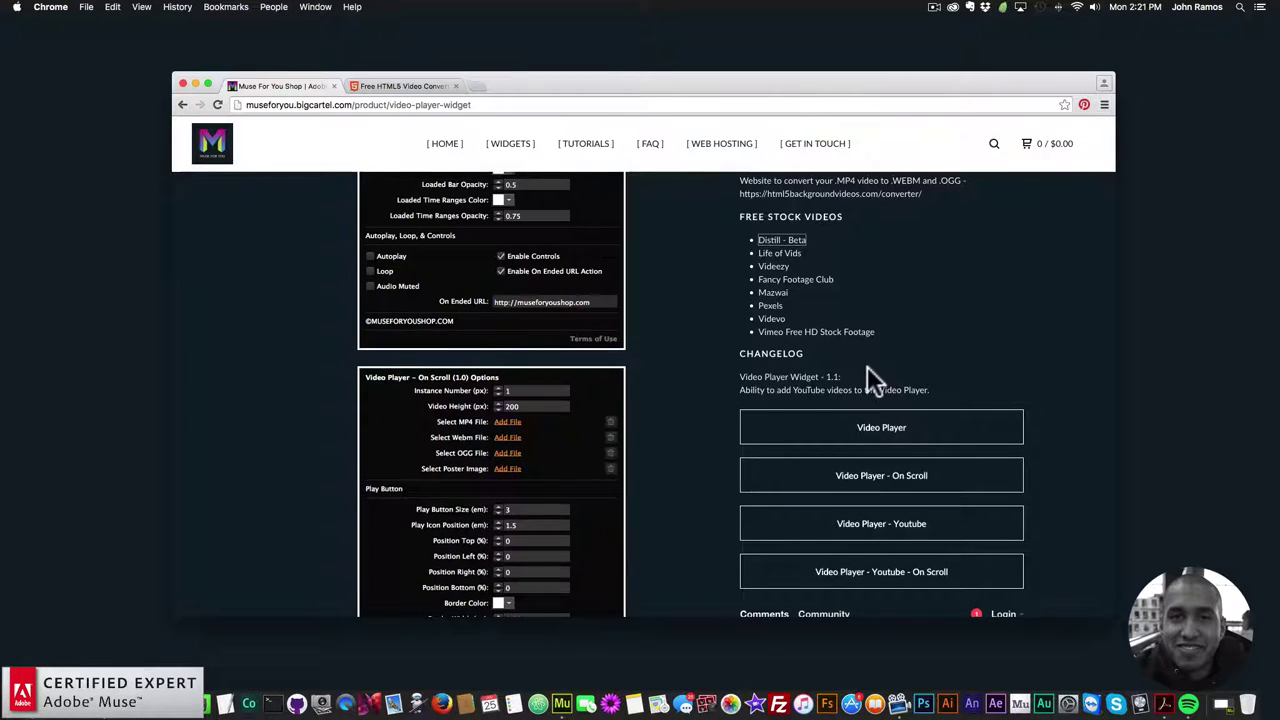
scroll(867, 366, "down", 1)
scroll(654, 316, "up", 10)
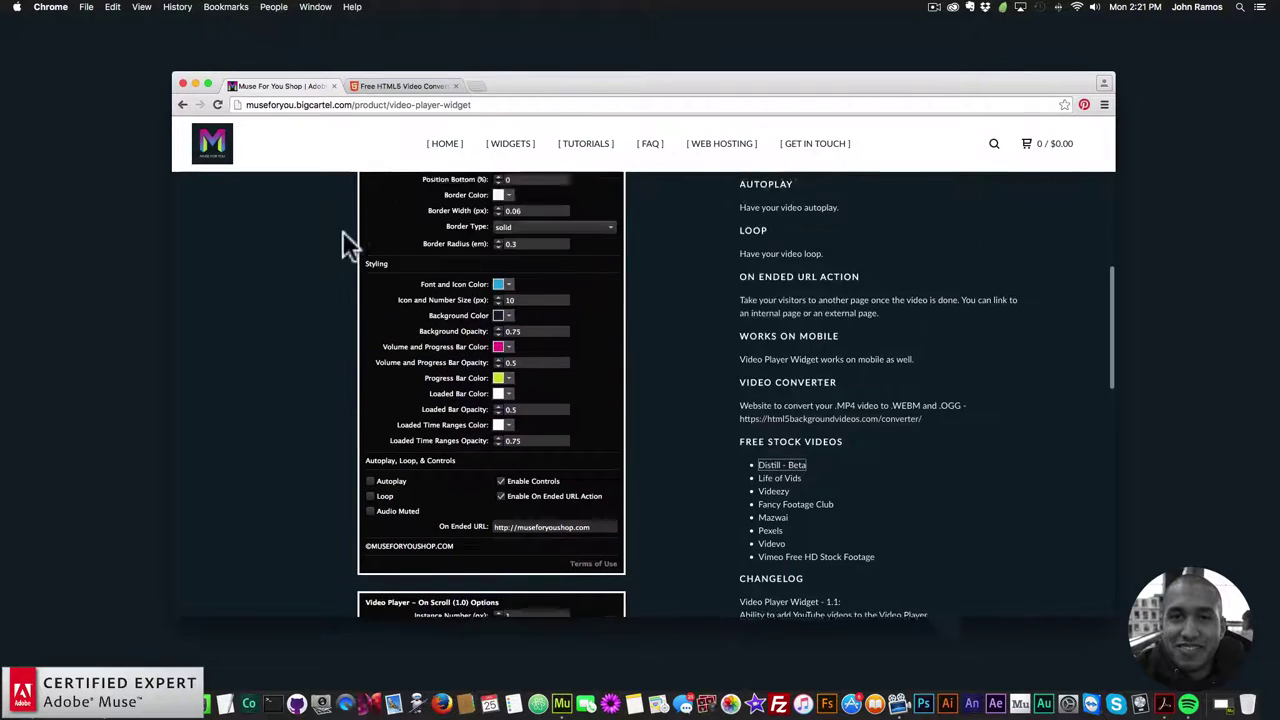
scroll(436, 260, "up", 5)
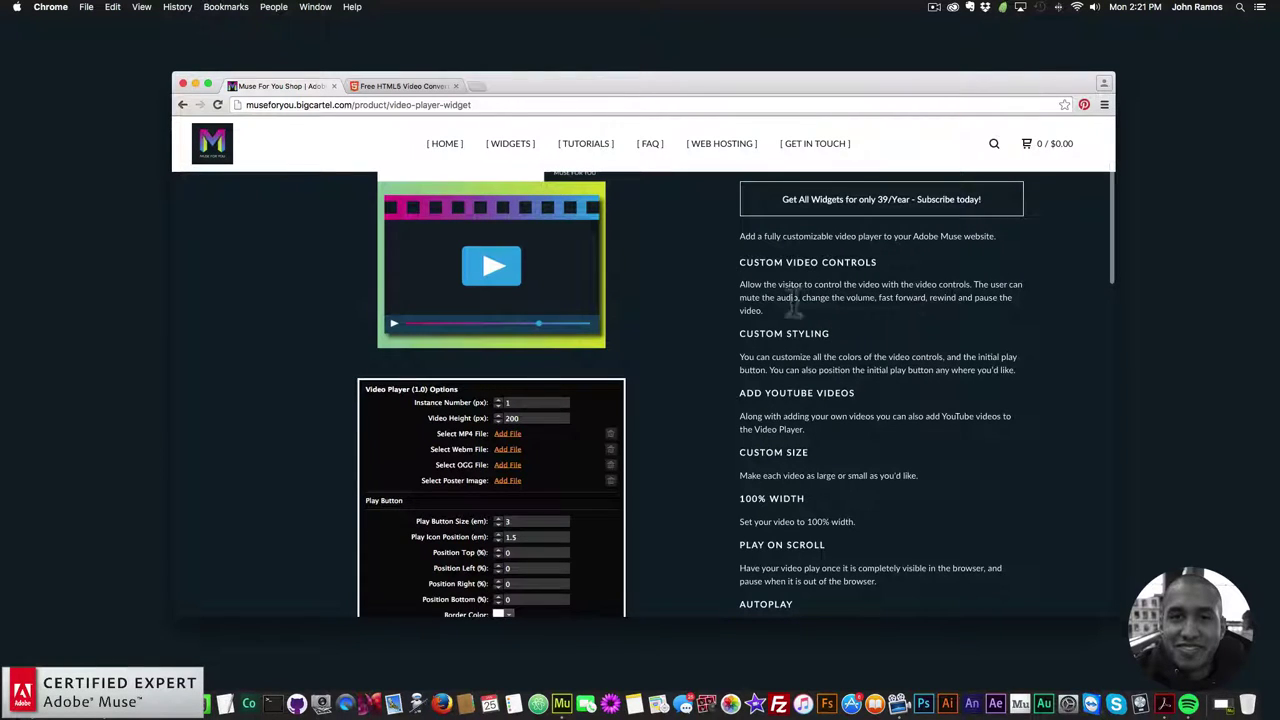
scroll(716, 307, "up", 1)
scroll(695, 310, "down", 5)
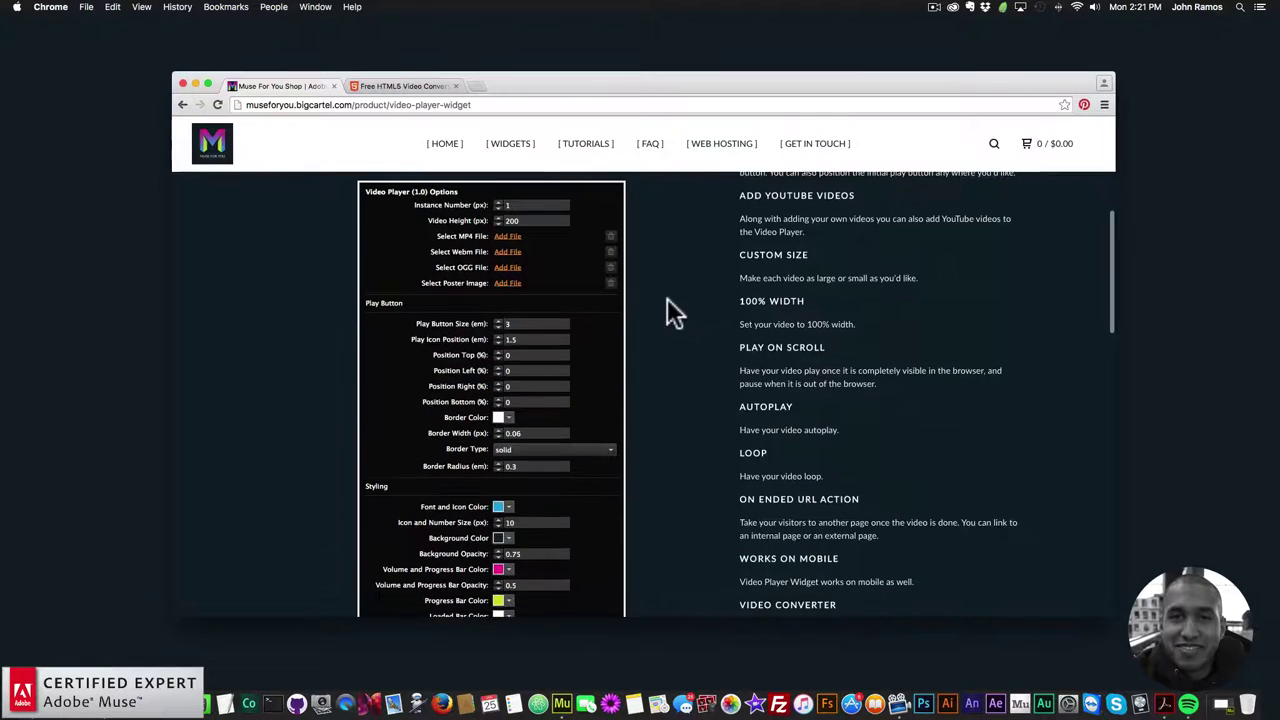
scroll(464, 386, "down", 6)
scroll(500, 375, "up", 2)
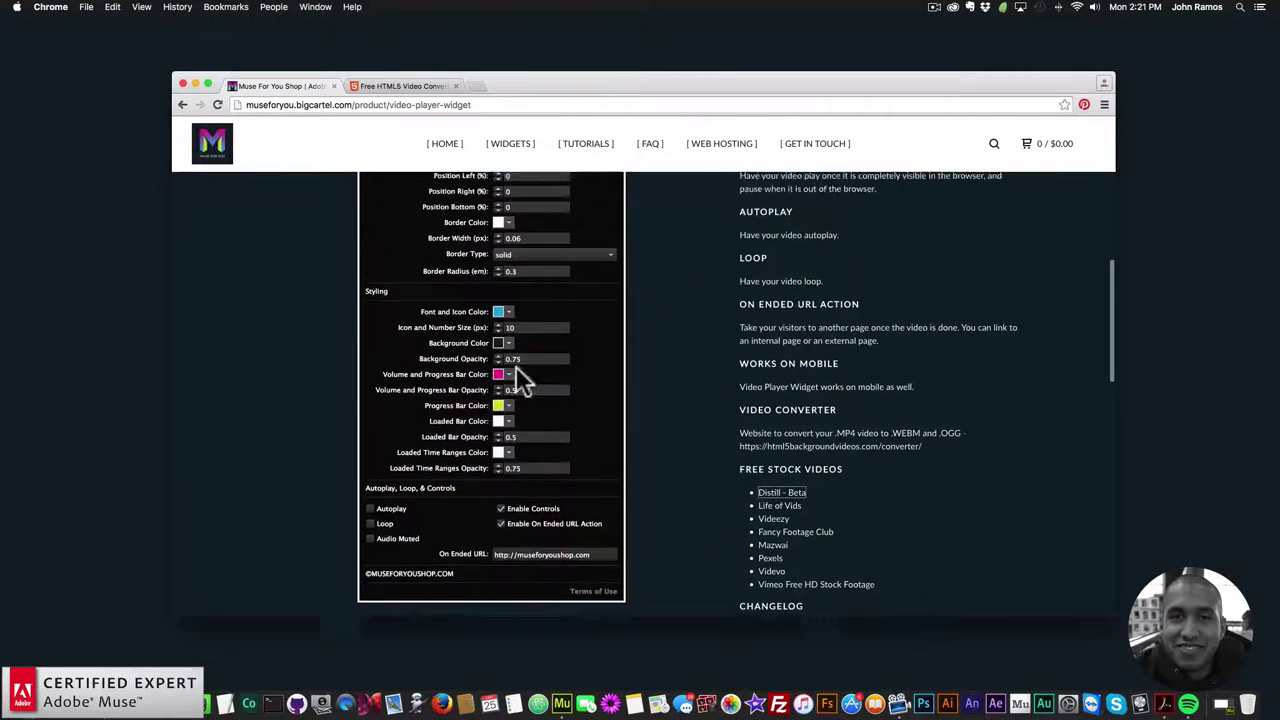
Examine the Video Player options screenshot from instance number and file selection through play button, styling, autoplay and On Ended URL settings.
scroll(525, 367, "up", 7)
scroll(514, 370, "down", 1)
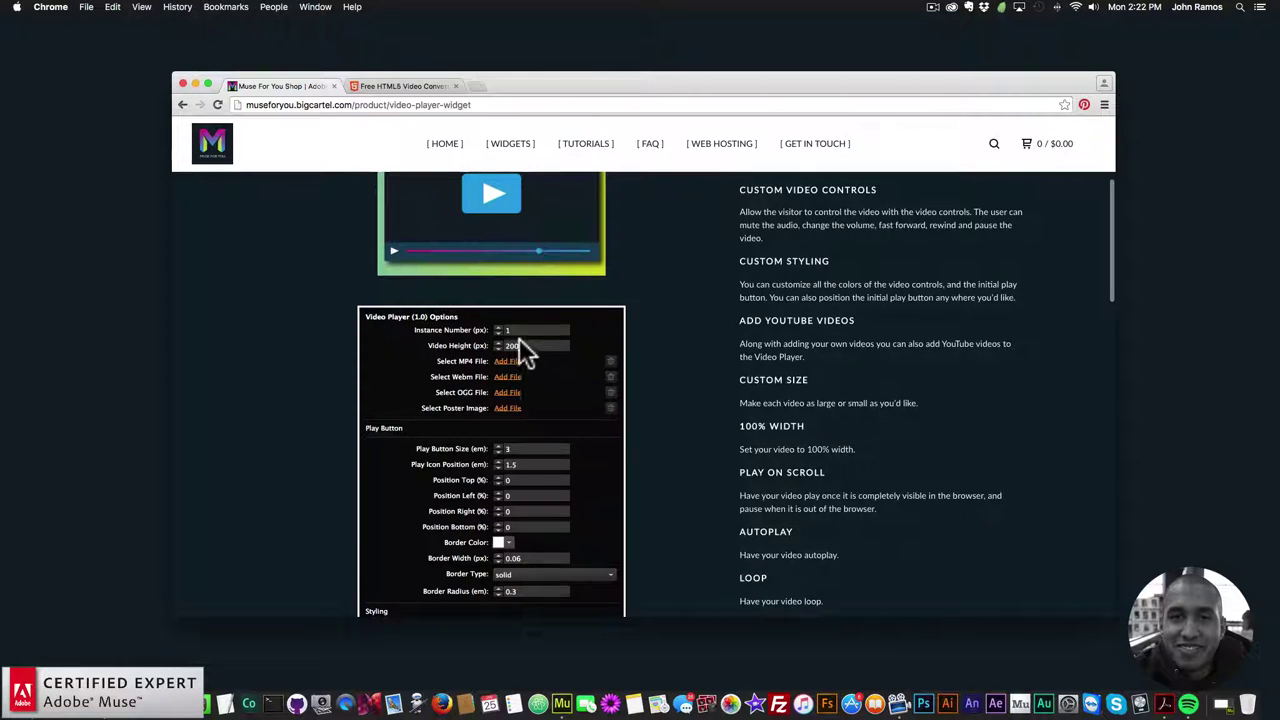
scroll(514, 351, "down", 1)
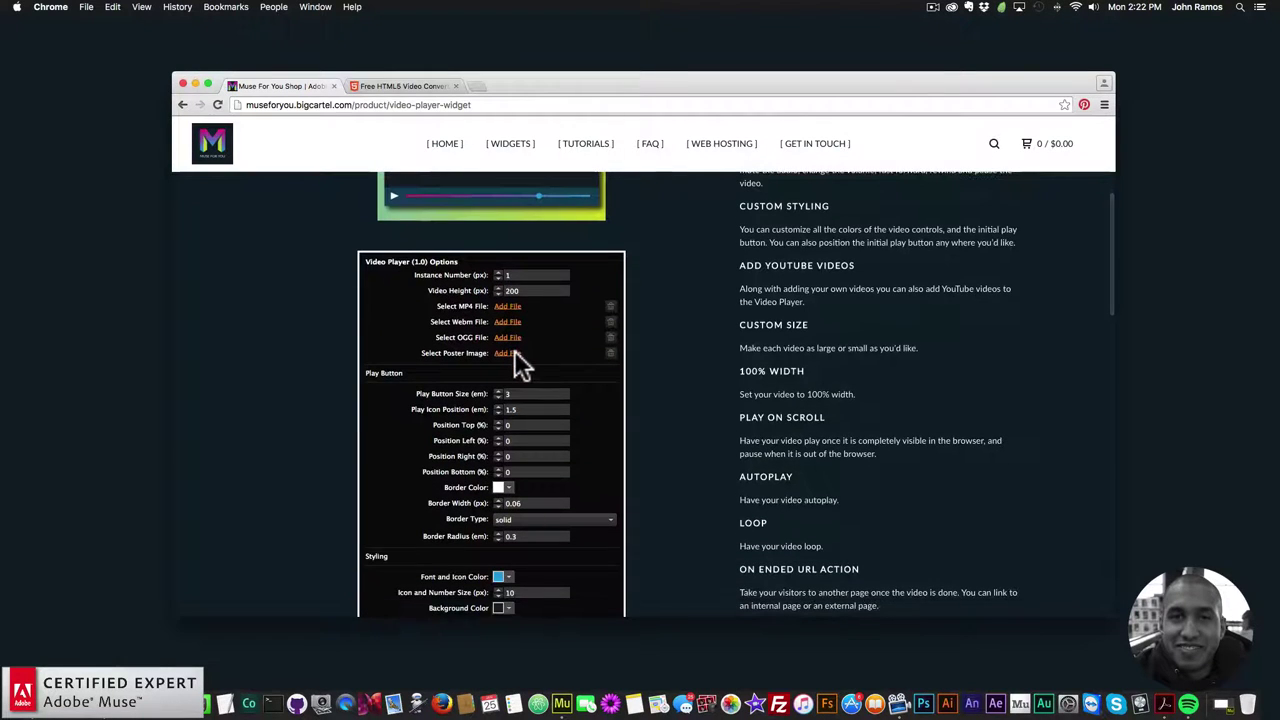
scroll(482, 358, "down", 1)
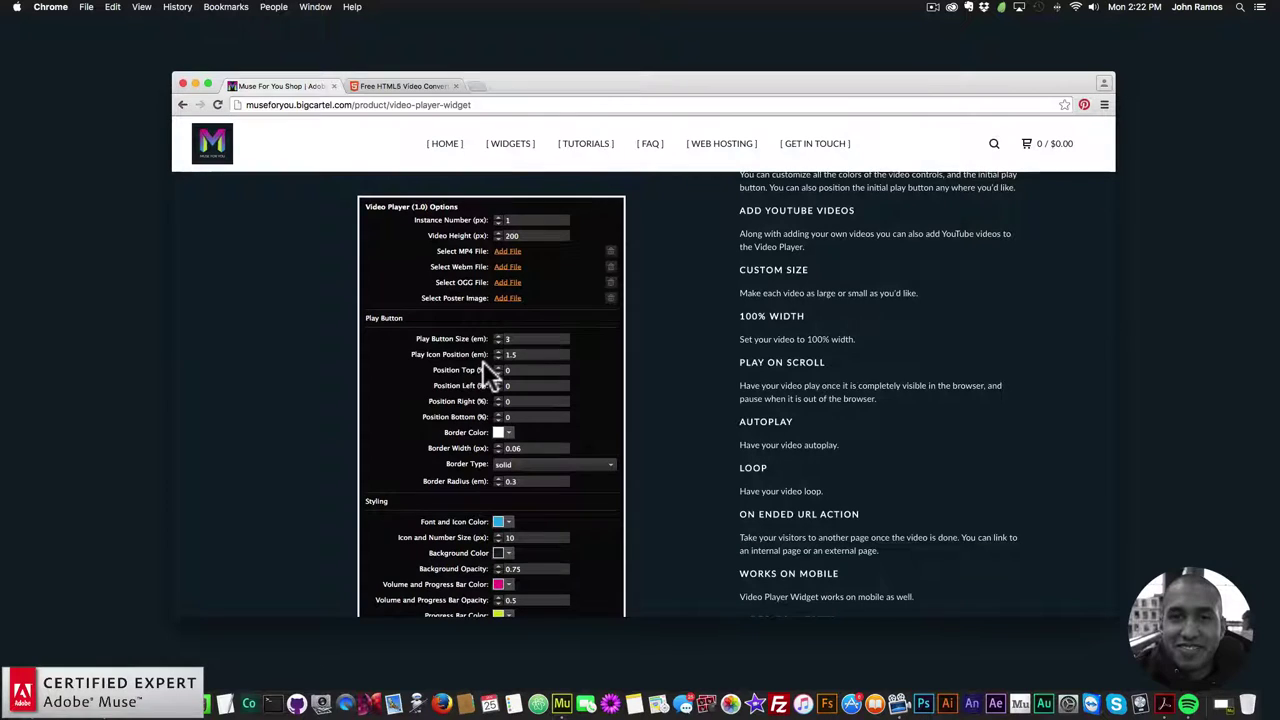
scroll(478, 363, "down", 1)
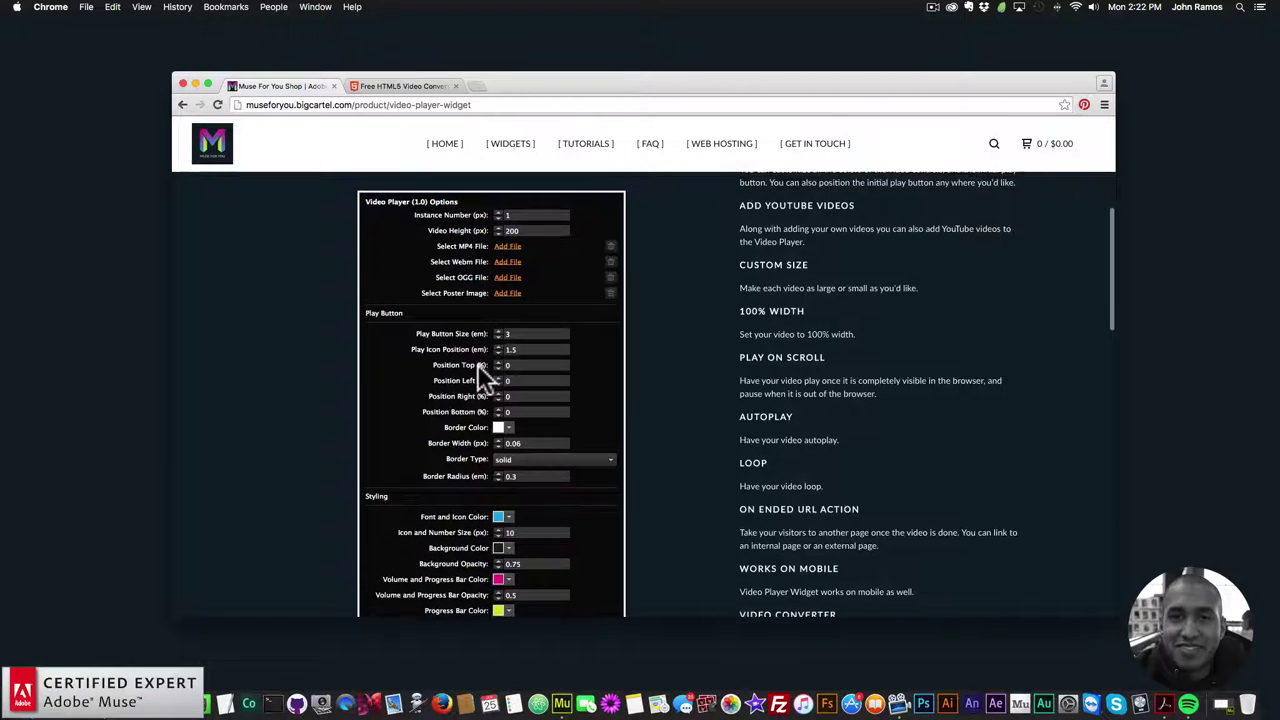
scroll(477, 364, "down", 1)
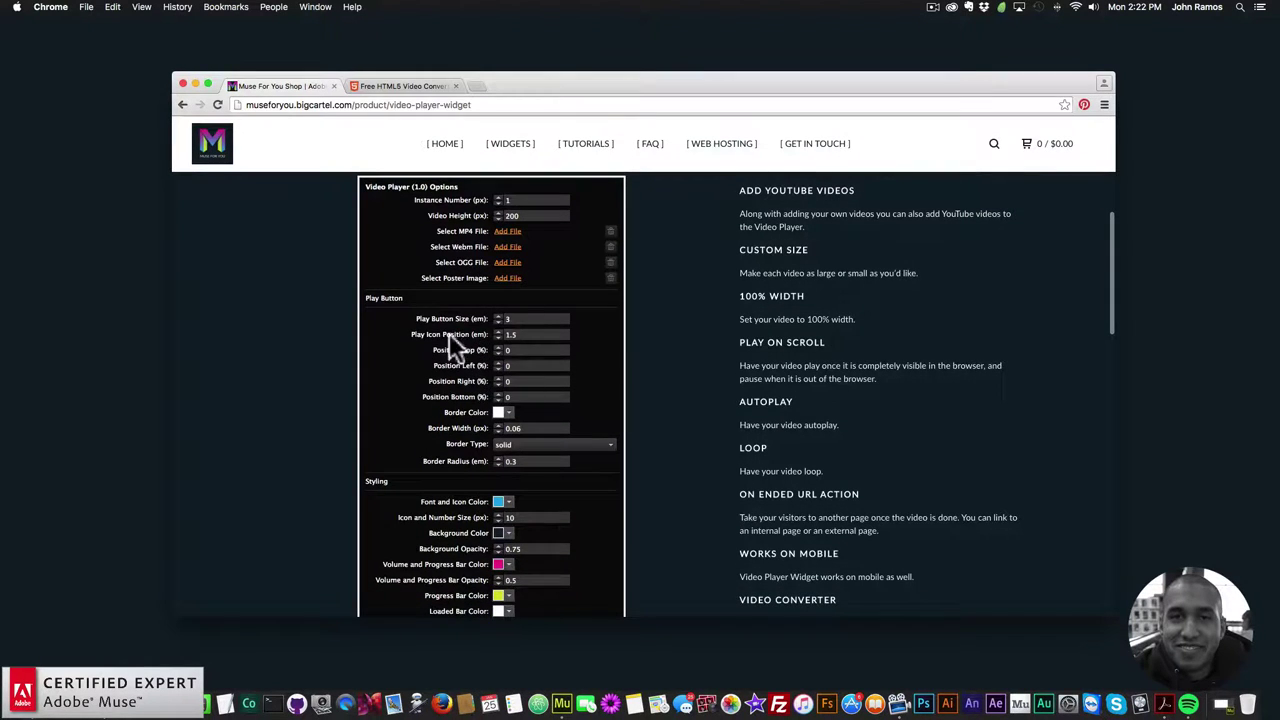
scroll(457, 377, "down", 4)
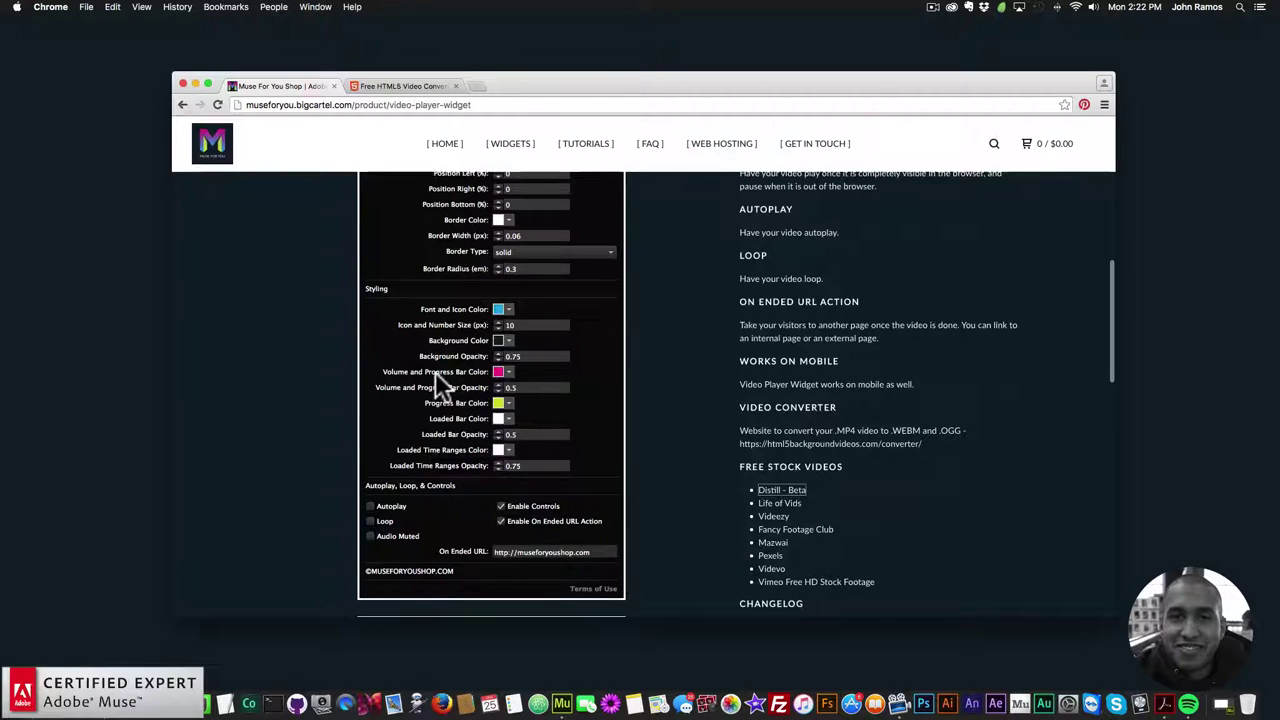
scroll(470, 410, "down", 2)
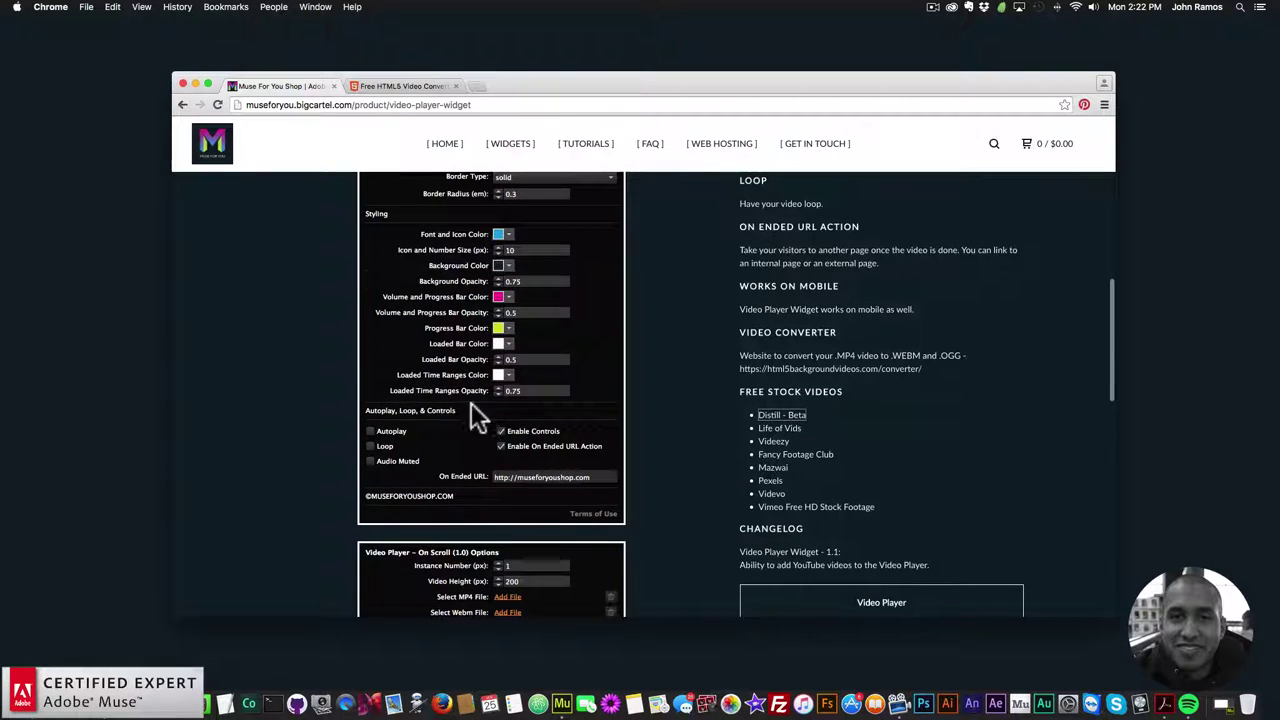
scroll(516, 416, "down", 2)
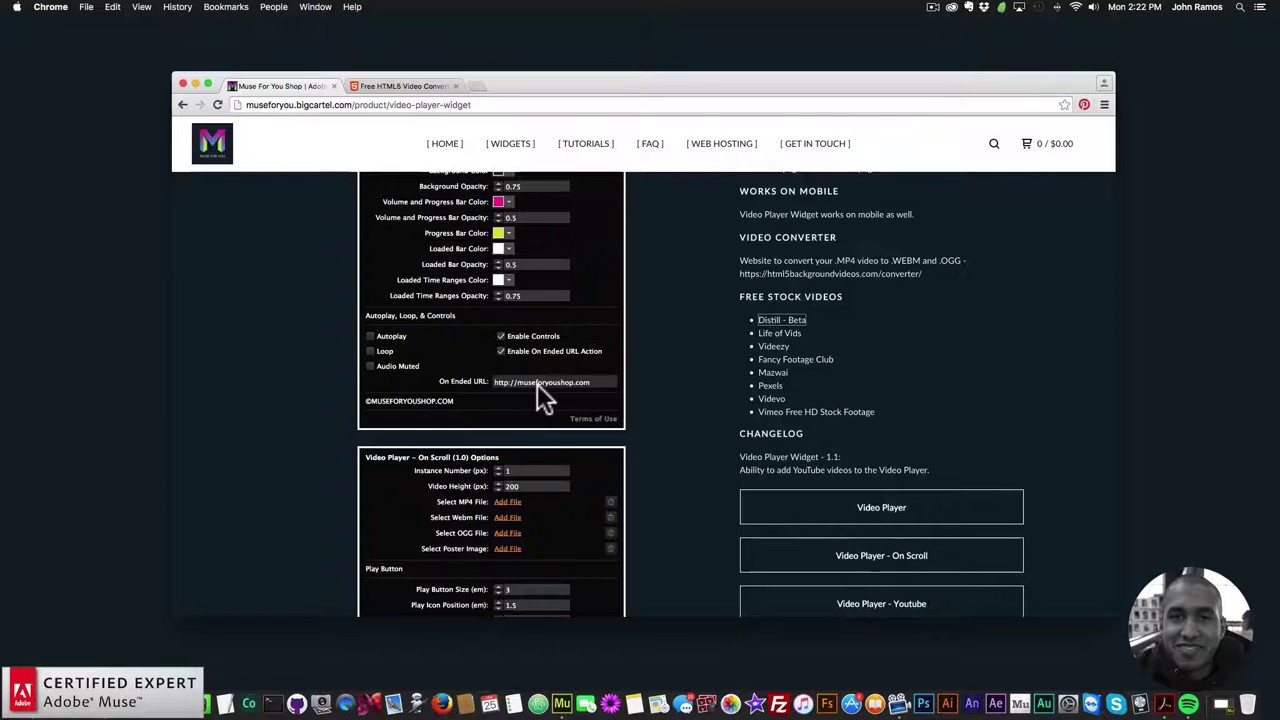
Open the Video Player demo from the product page and play its first video with the controls showing.
scroll(539, 393, "down", 2)
scroll(540, 398, "down", 6)
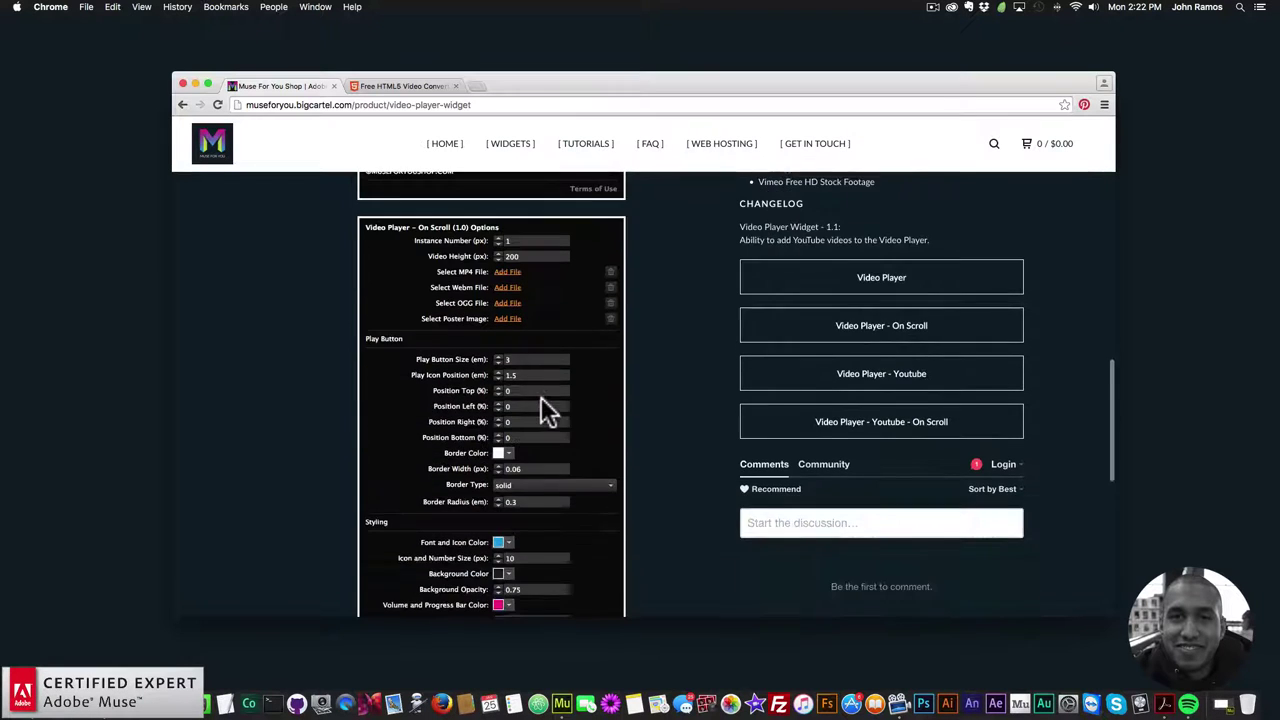
scroll(490, 345, "up", 4)
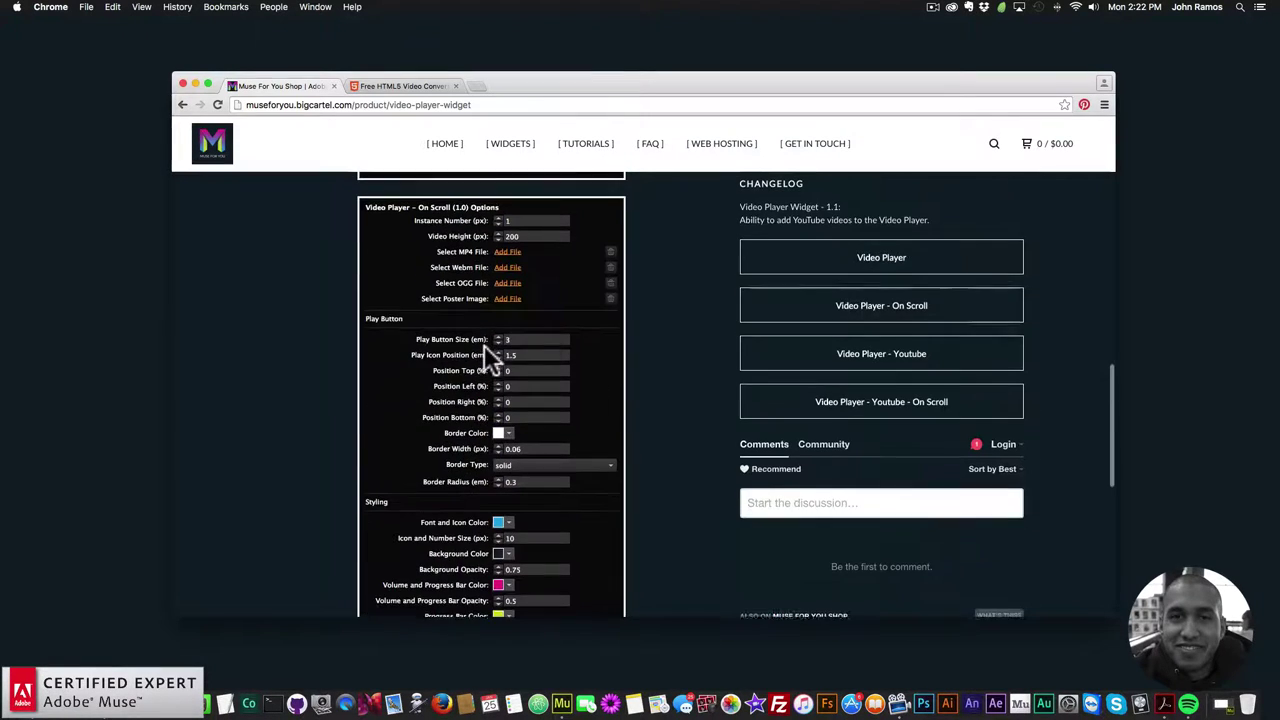
scroll(862, 250, "up", 1)
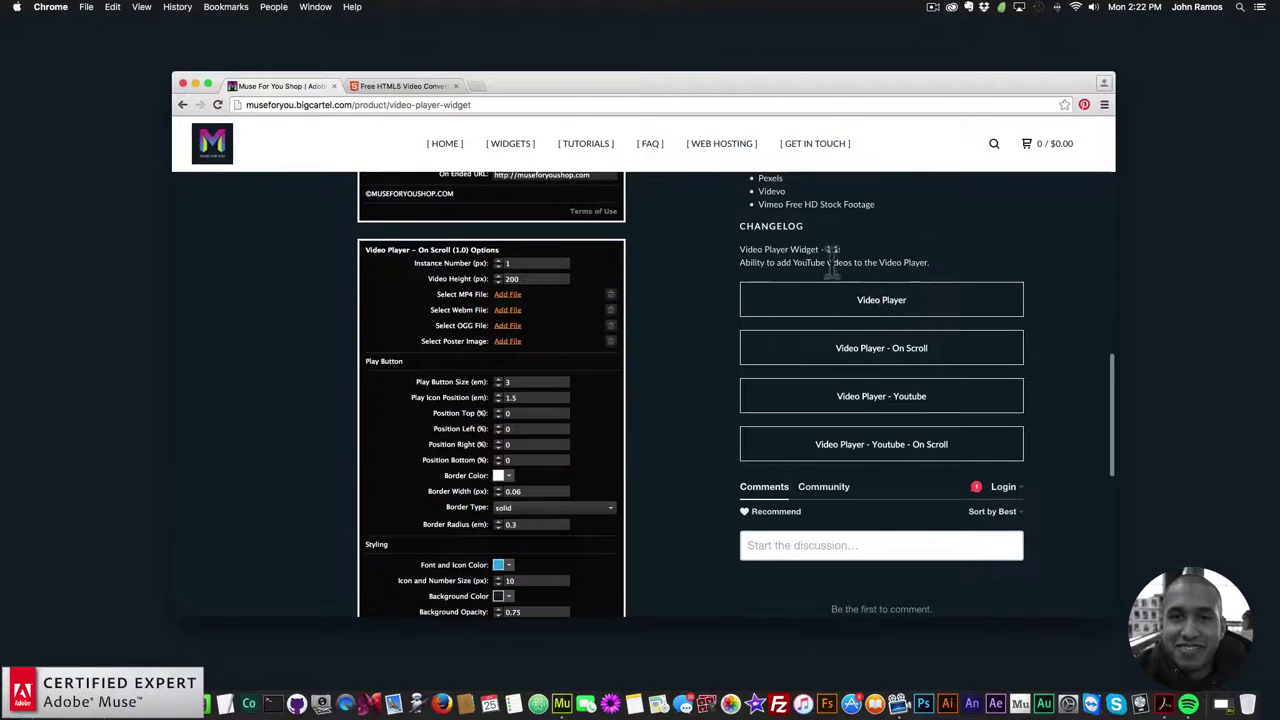
left_click(882, 308)
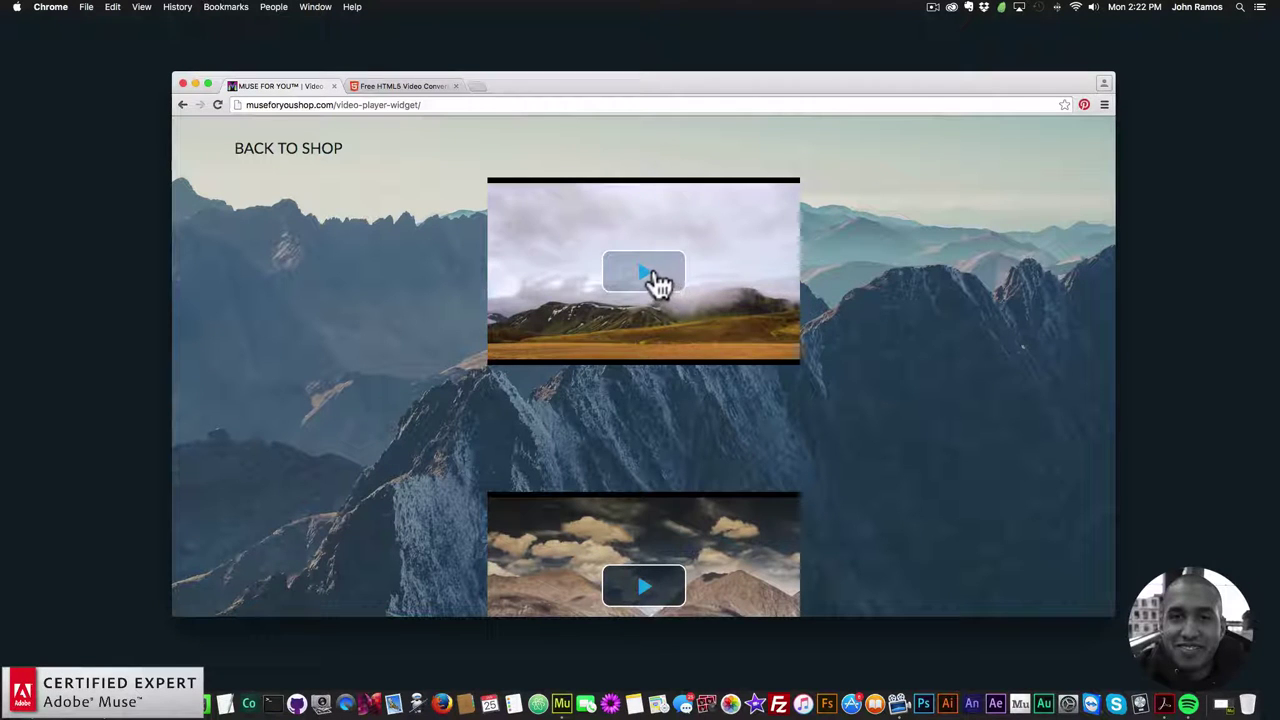
left_click(645, 273)
mouse_move(549, 360)
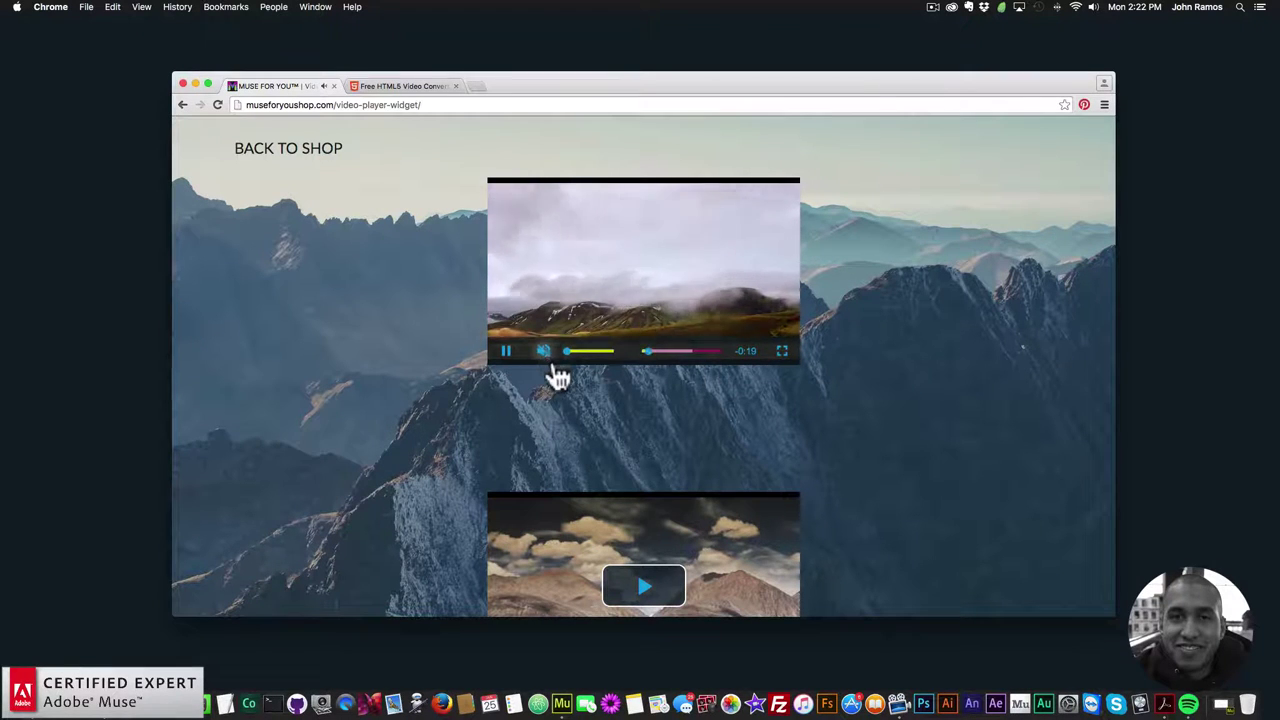
Lower the first demo video's volume, view it in full screen, skip to near its start and near its end, and exit full screen.
mouse_move(593, 368)
left_mouse_down()
mouse_move(571, 363)
mouse_move(600, 366)
mouse_move(583, 370)
left_mouse_up()
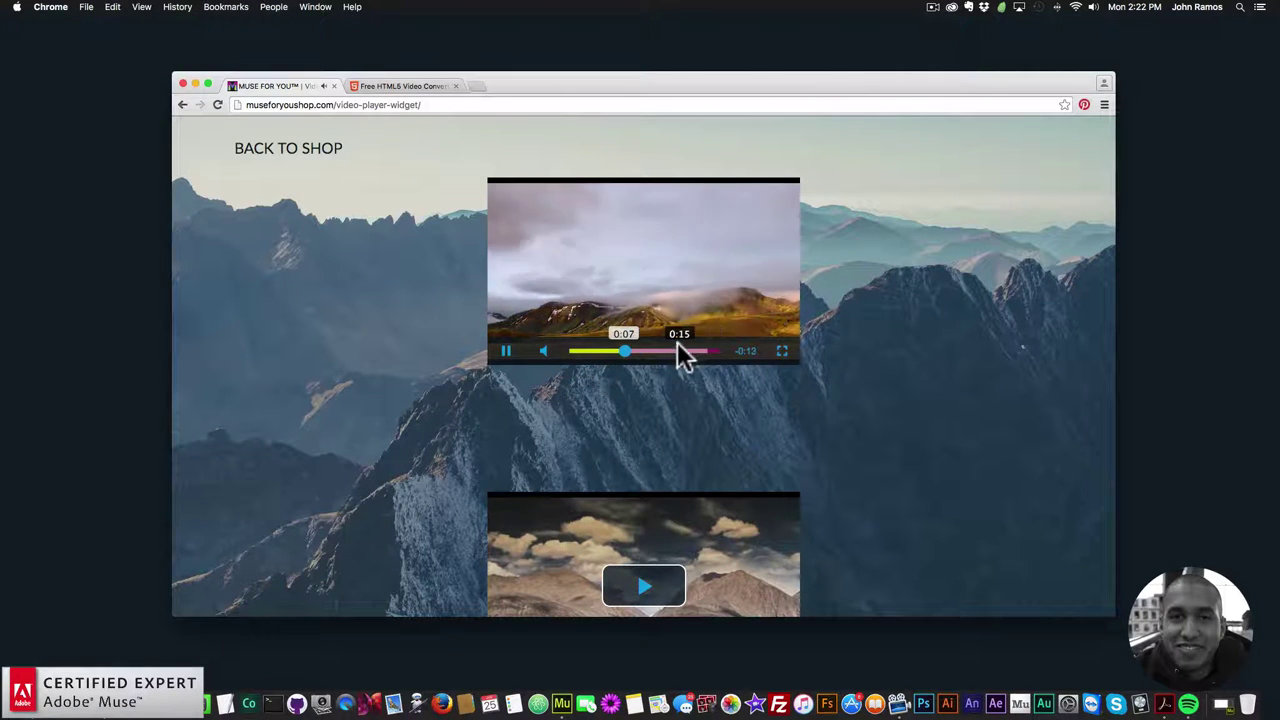
left_click(781, 352)
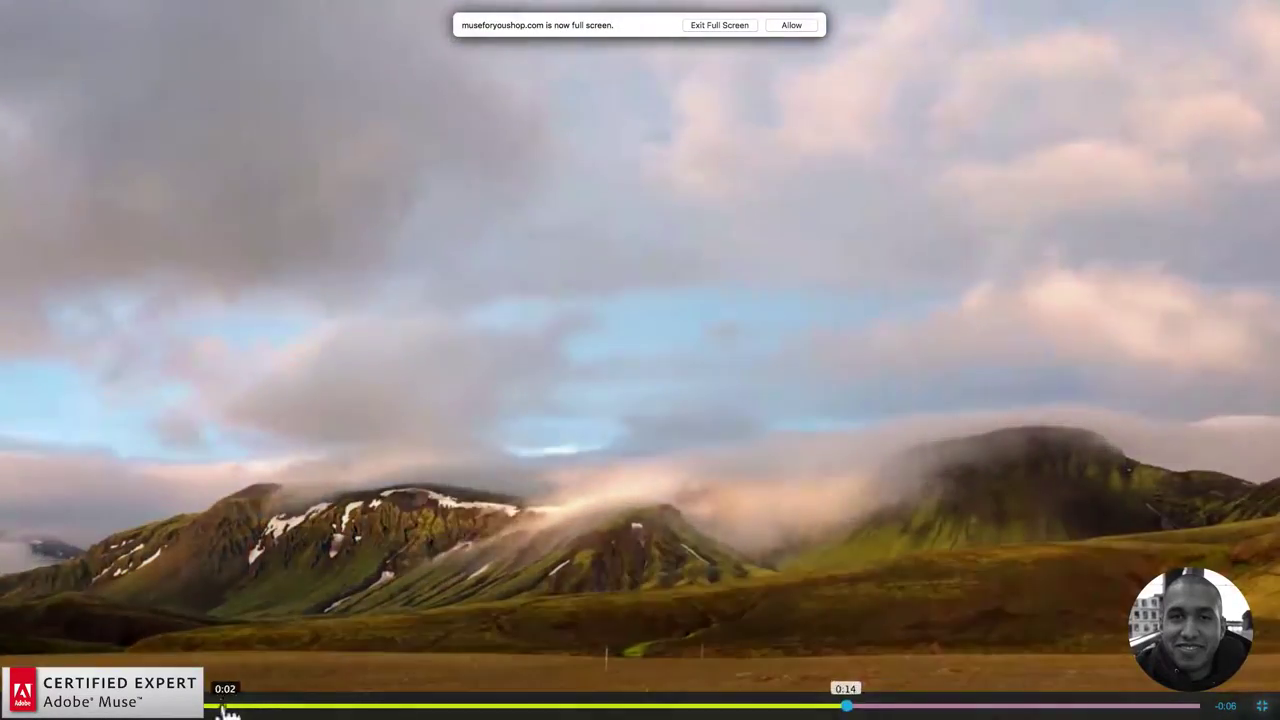
left_click(226, 705)
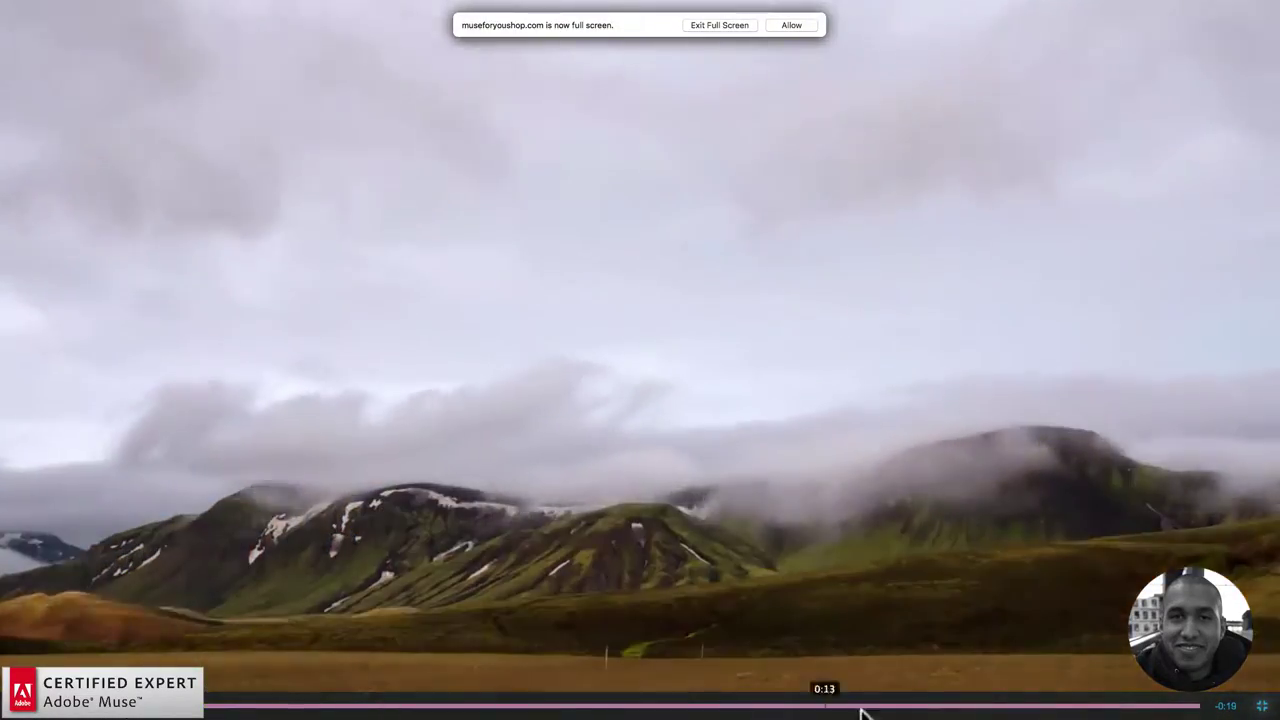
left_click(1006, 705)
left_click(1262, 706)
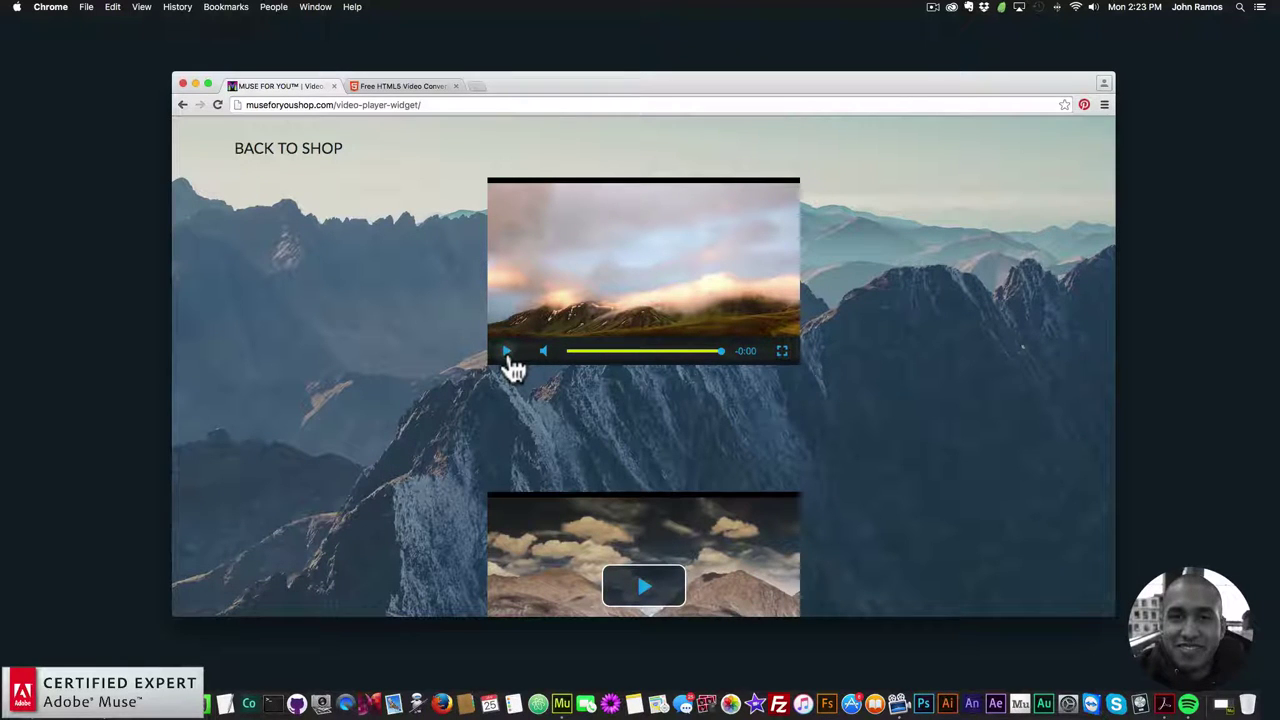
Play the second and third videos of the Video Player demo, skipping each one ahead to near its end.
scroll(496, 430, "down", 5)
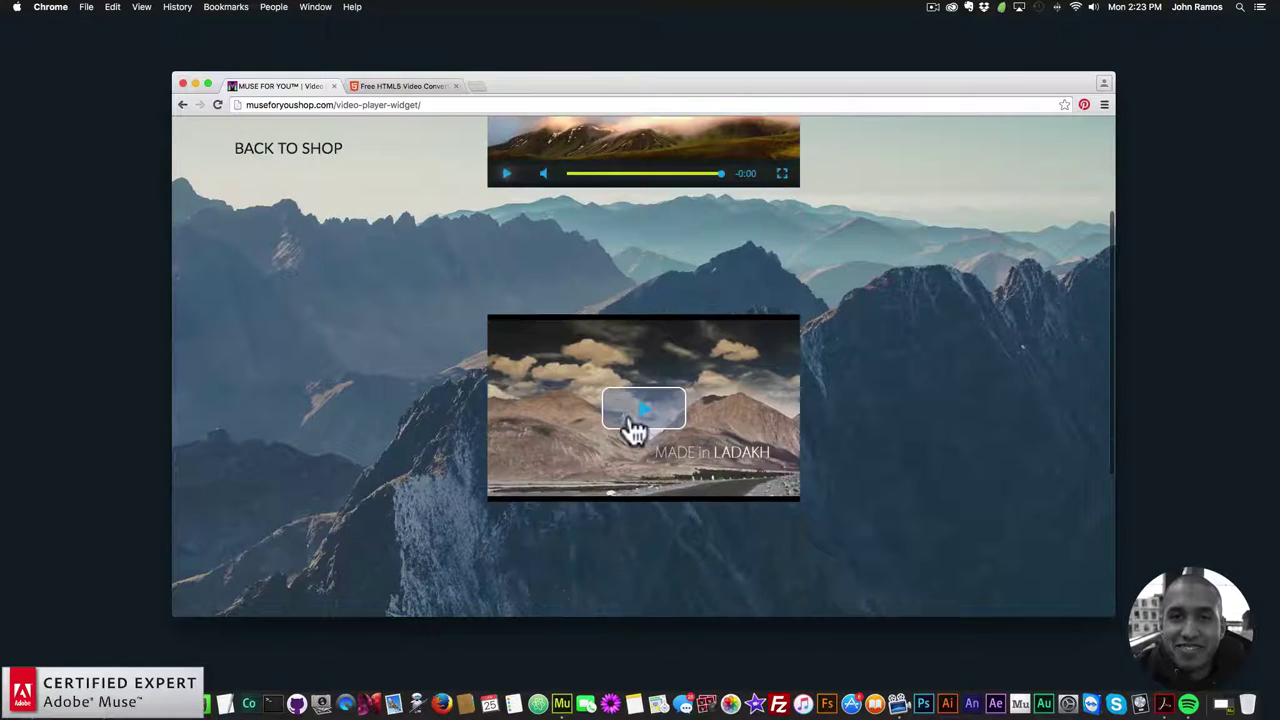
left_click(629, 429)
left_click_drag(604, 444, 710, 444)
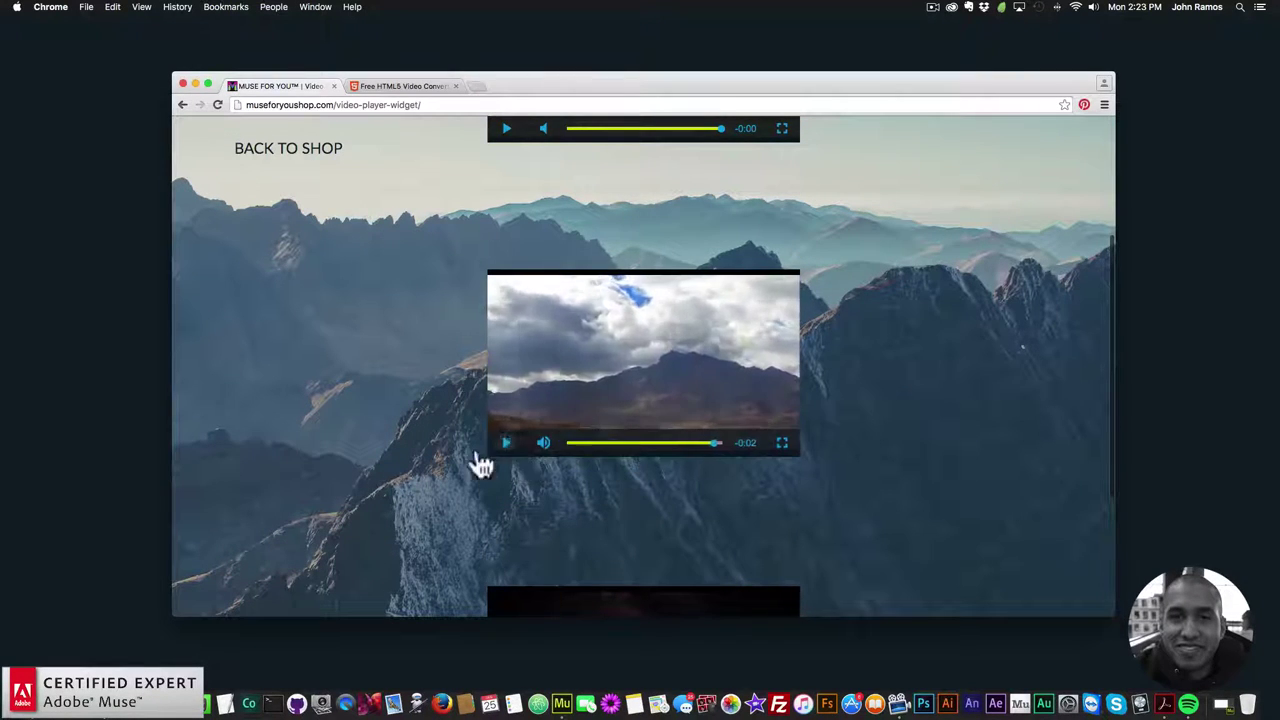
scroll(477, 463, "down", 3)
left_click(613, 528)
scroll(539, 470, "down", 2)
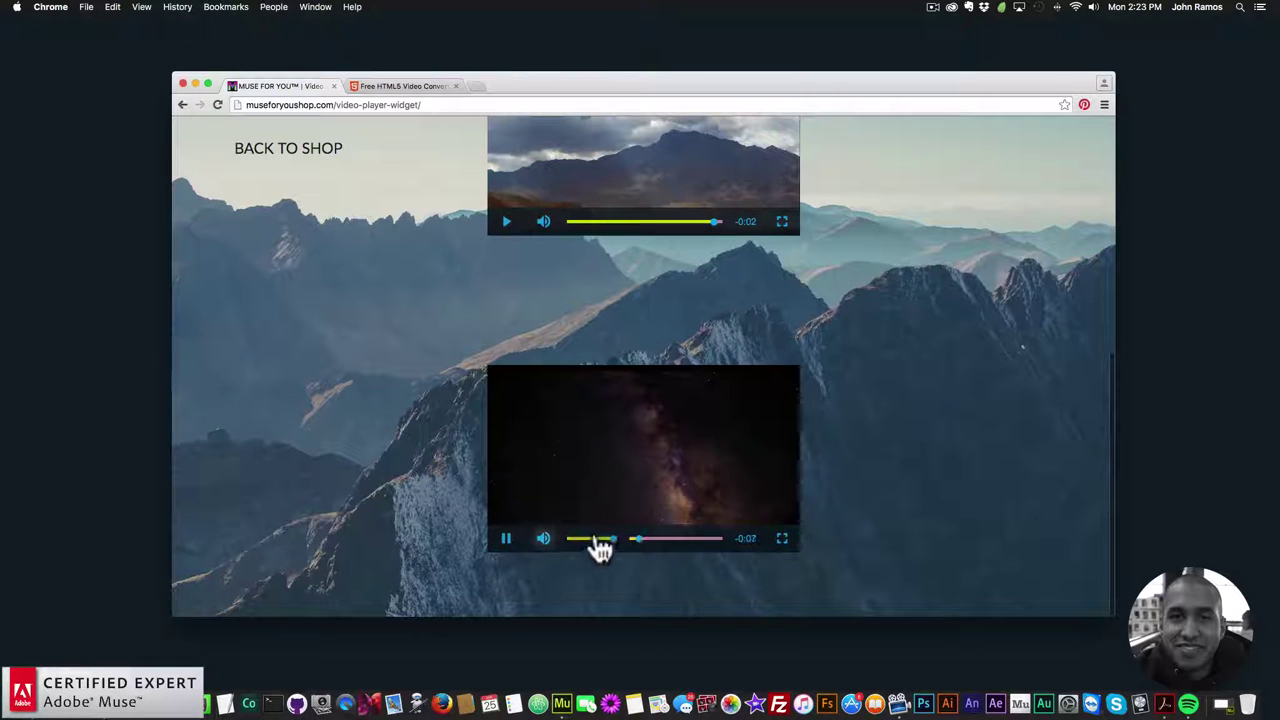
left_click(703, 540)
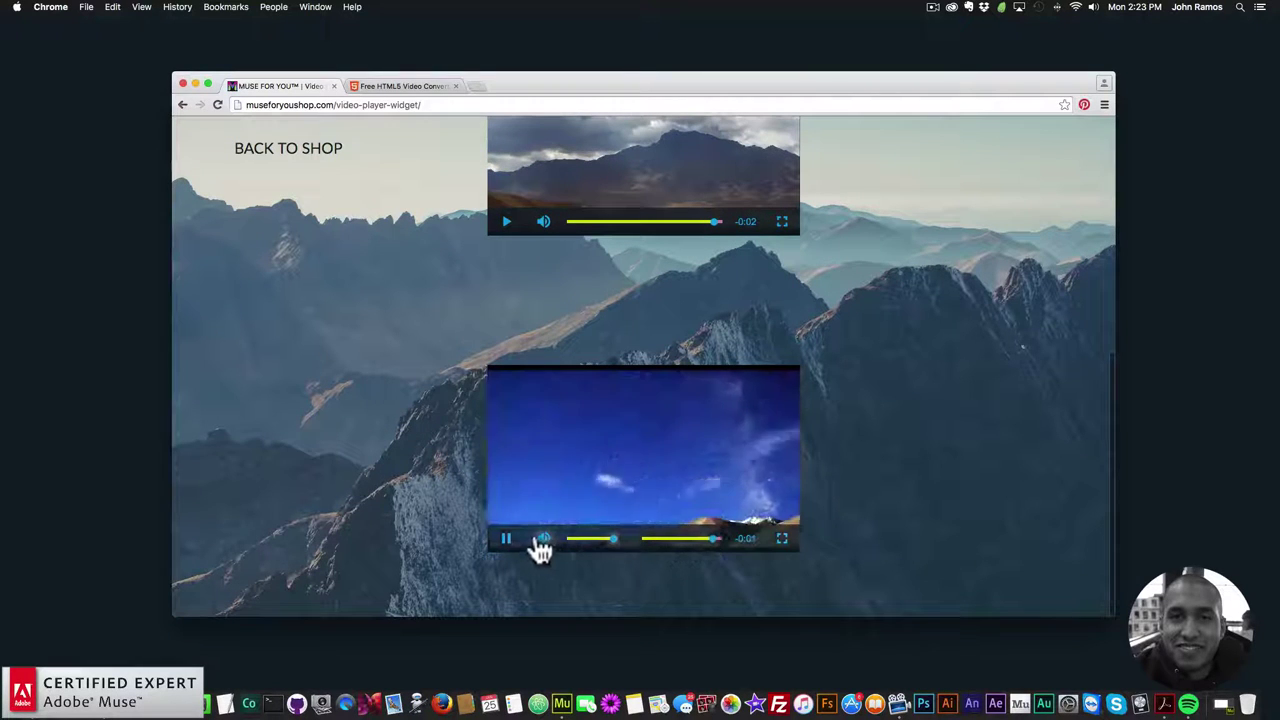
Return to the product page, open the Video Player - On Scroll demo and pause its first video.
scroll(447, 448, "up", 3)
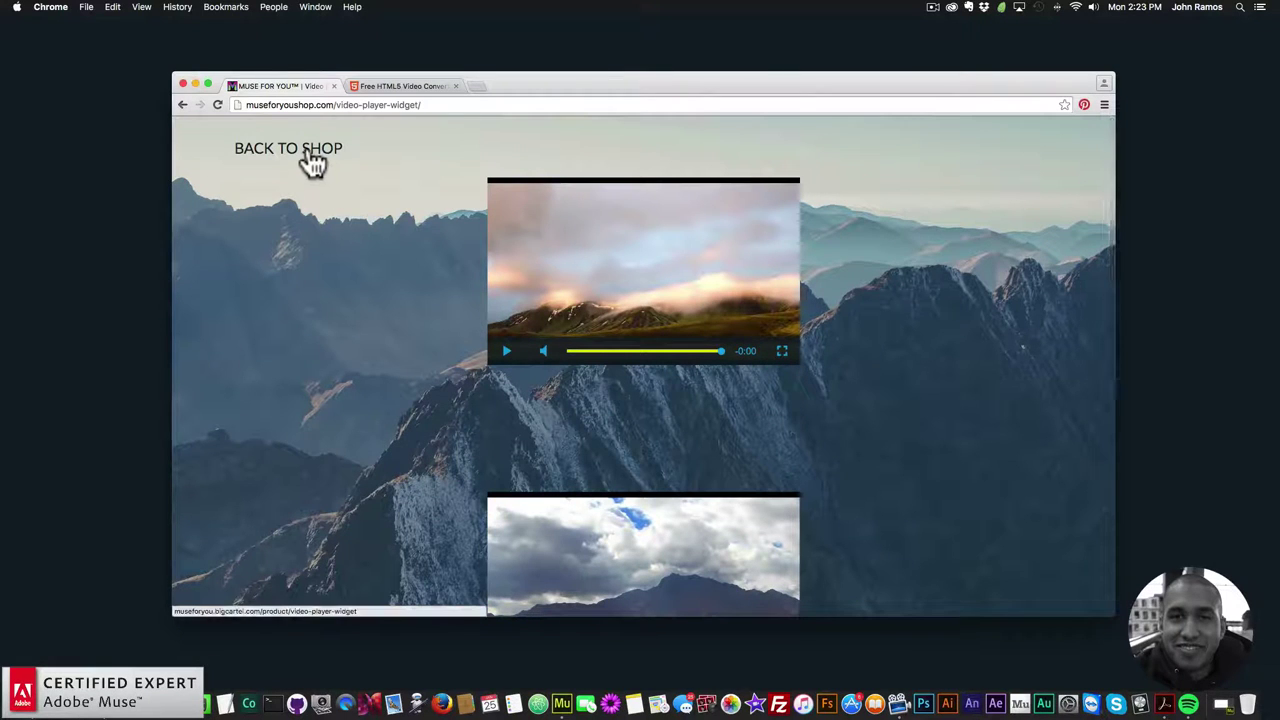
scroll(655, 355, "down", 15)
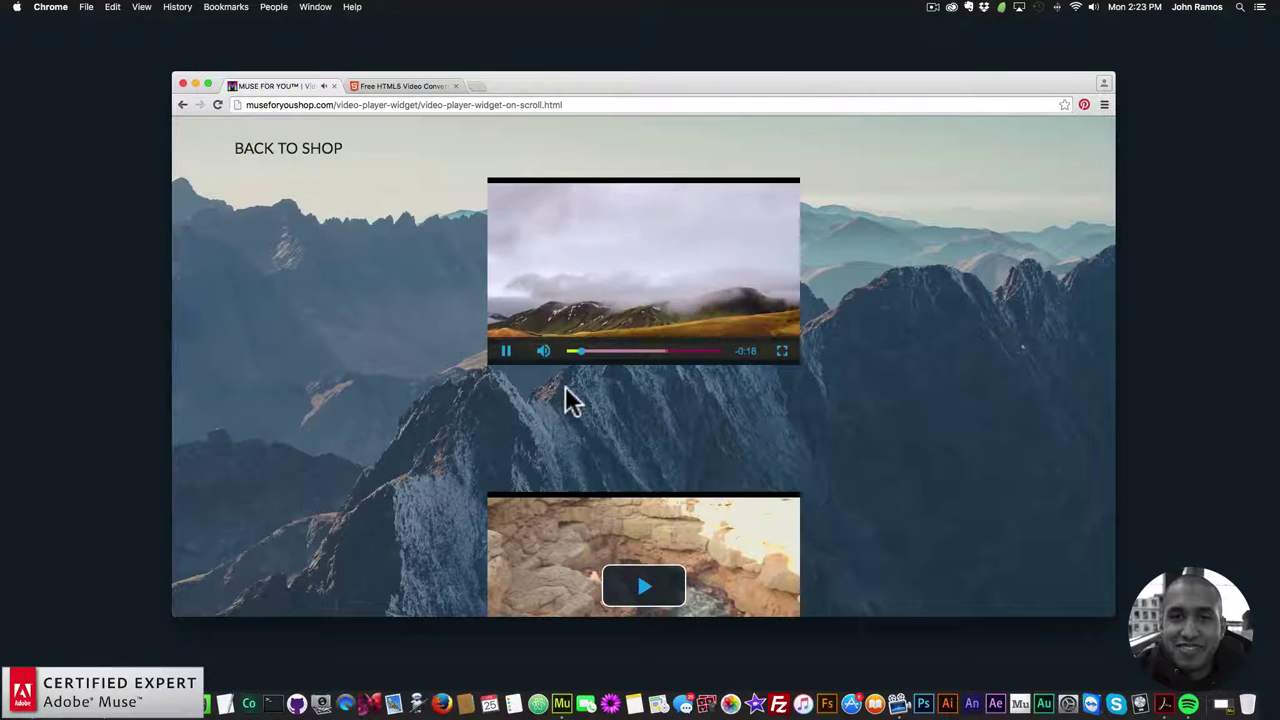
left_click(506, 352)
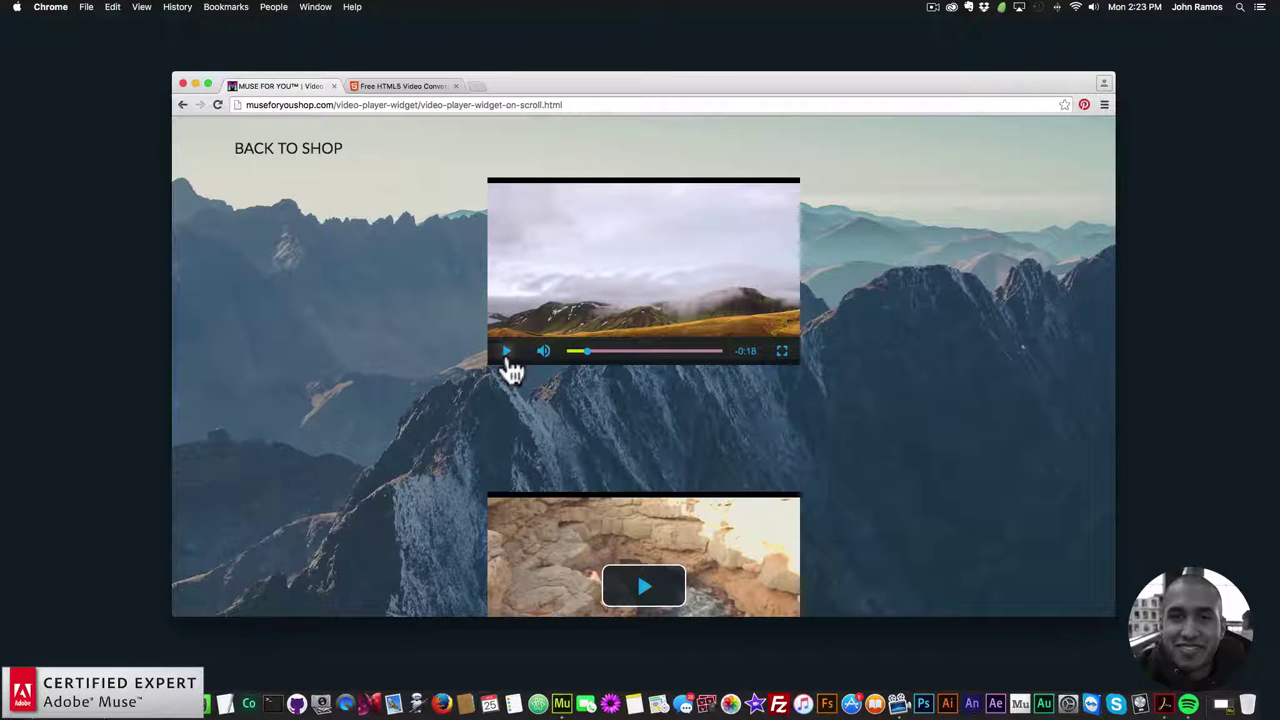
Scroll through the On Scroll demo to its last video and back to examine how each video plays and pauses.
scroll(508, 362, "down", 1)
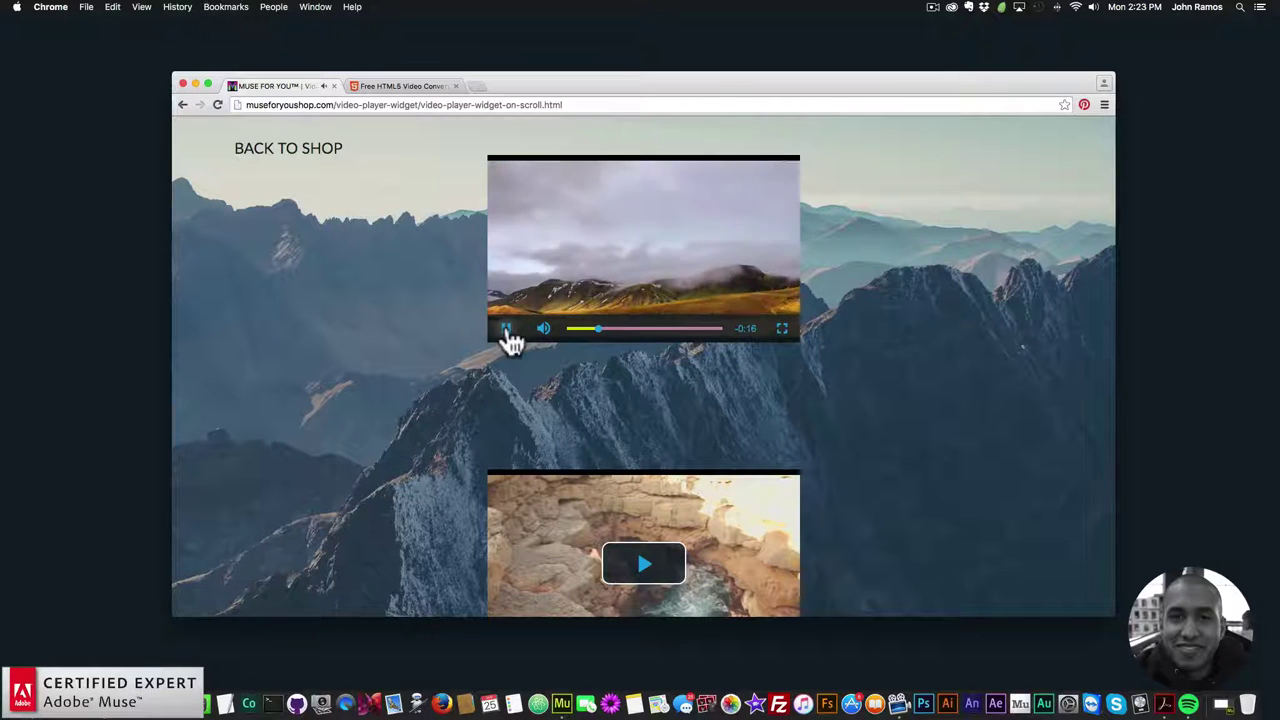
scroll(472, 353, "down", 5)
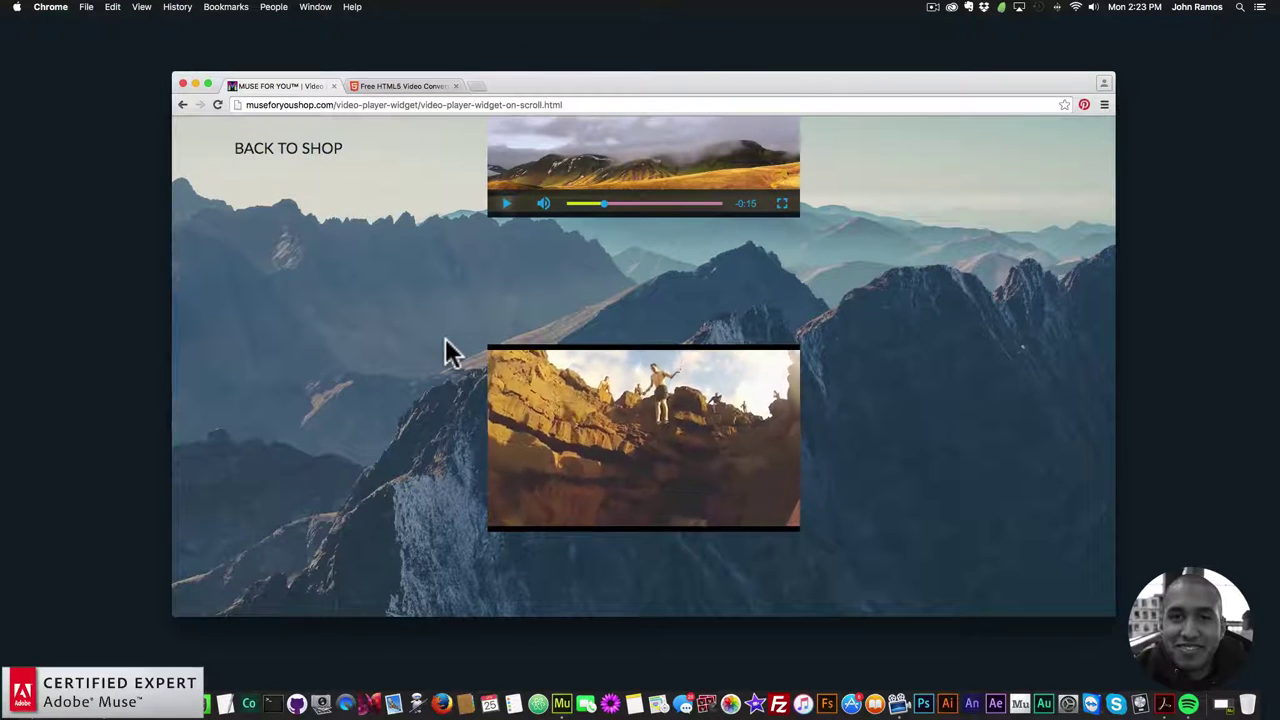
scroll(534, 391, "down", 2)
scroll(466, 360, "down", 9)
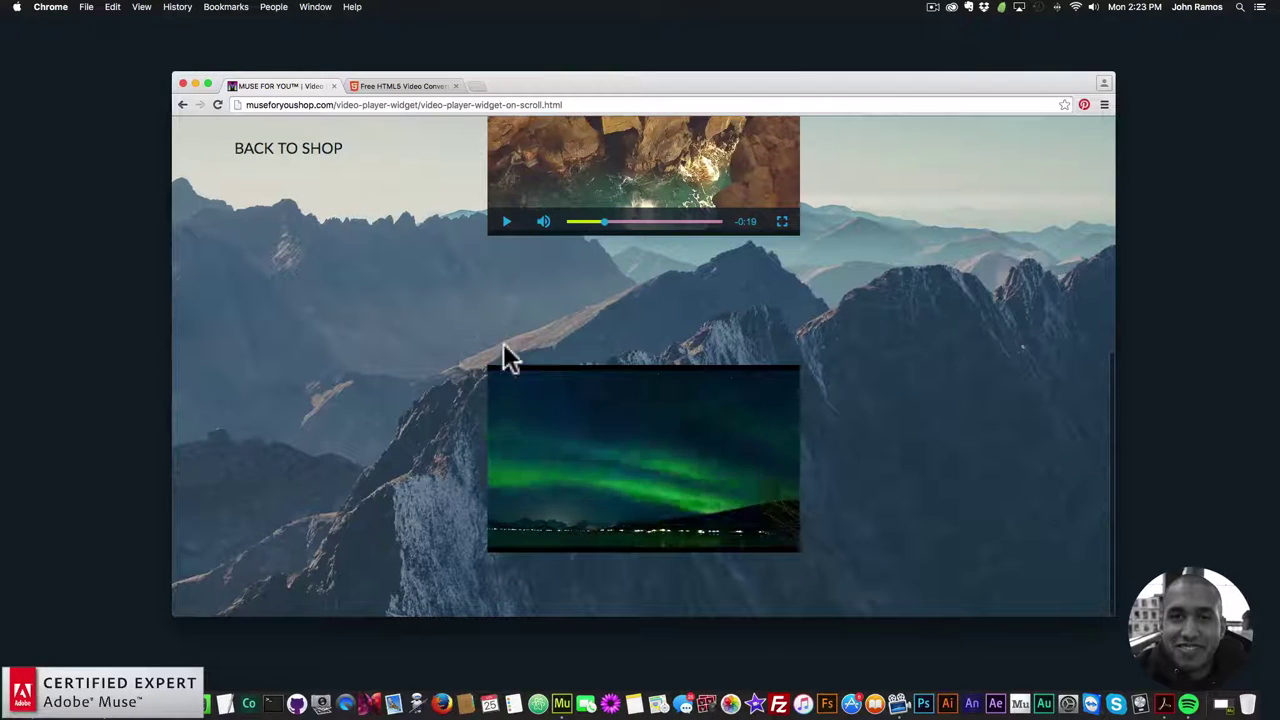
scroll(503, 345, "up", 5)
scroll(503, 342, "up", 12)
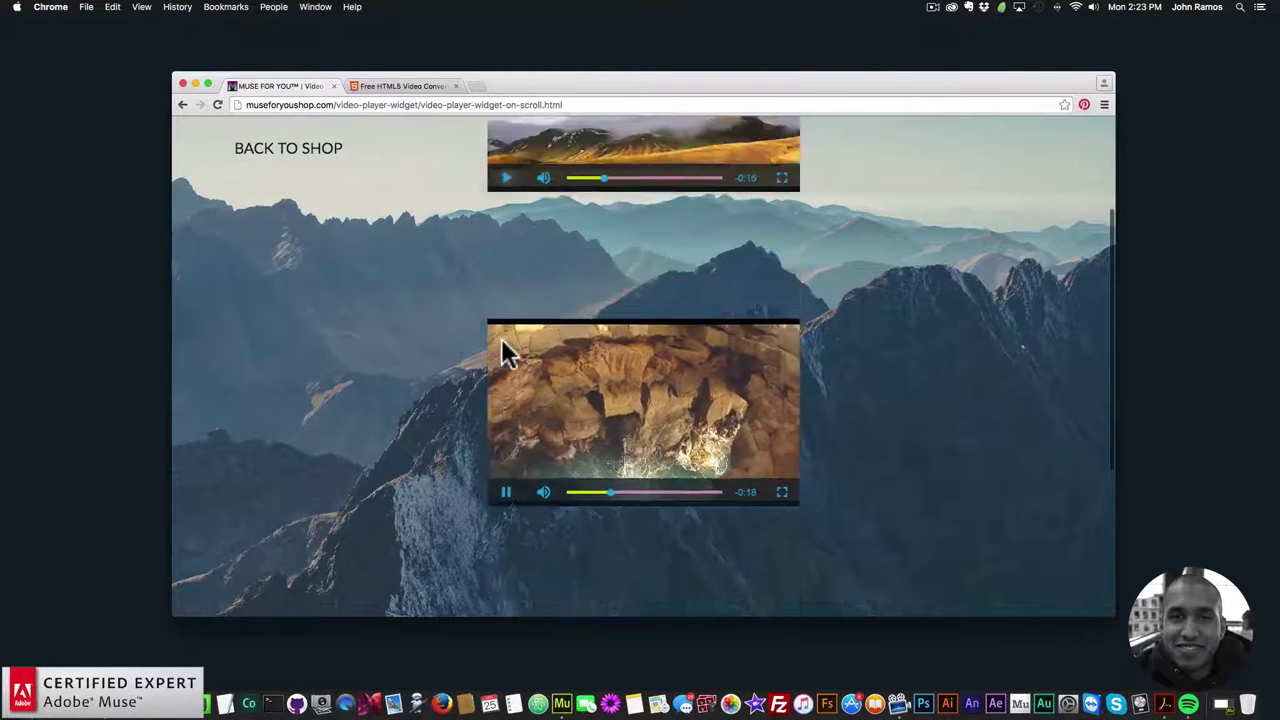
Test the play and mute controls on the first On Scroll video.
left_click(506, 352)
mouse_move(548, 360)
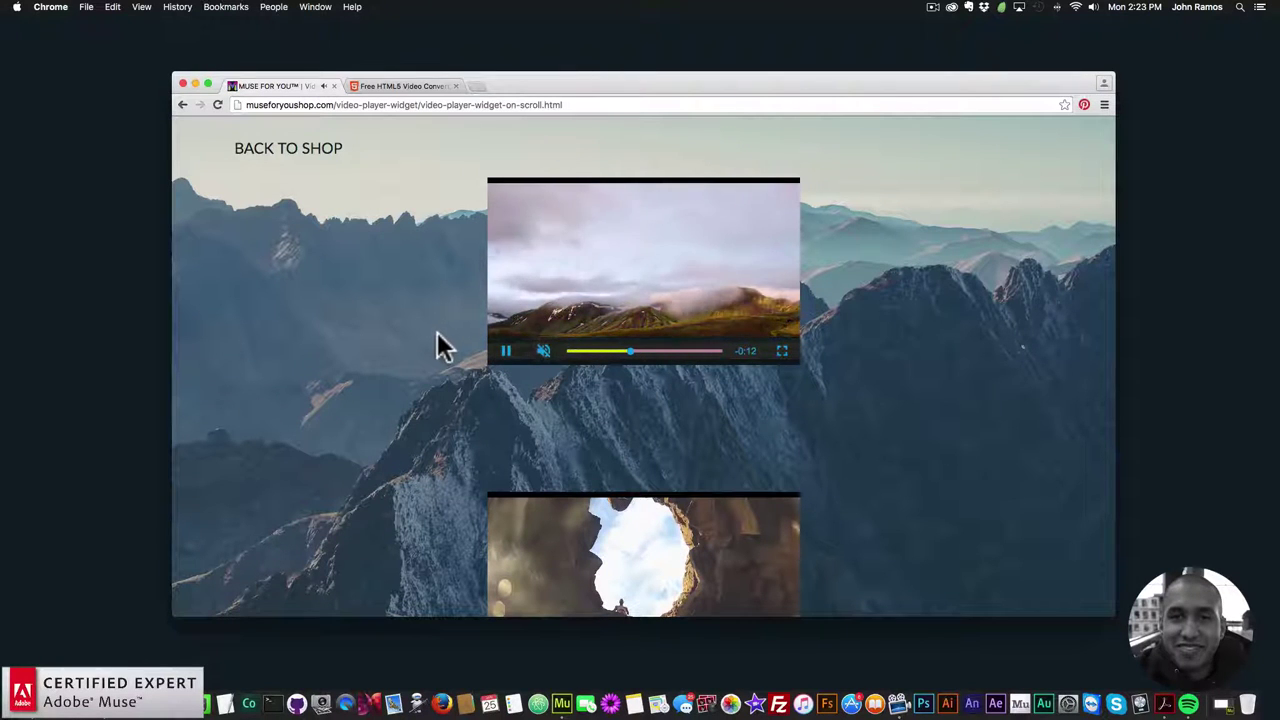
left_click(541, 354)
left_click(541, 354)
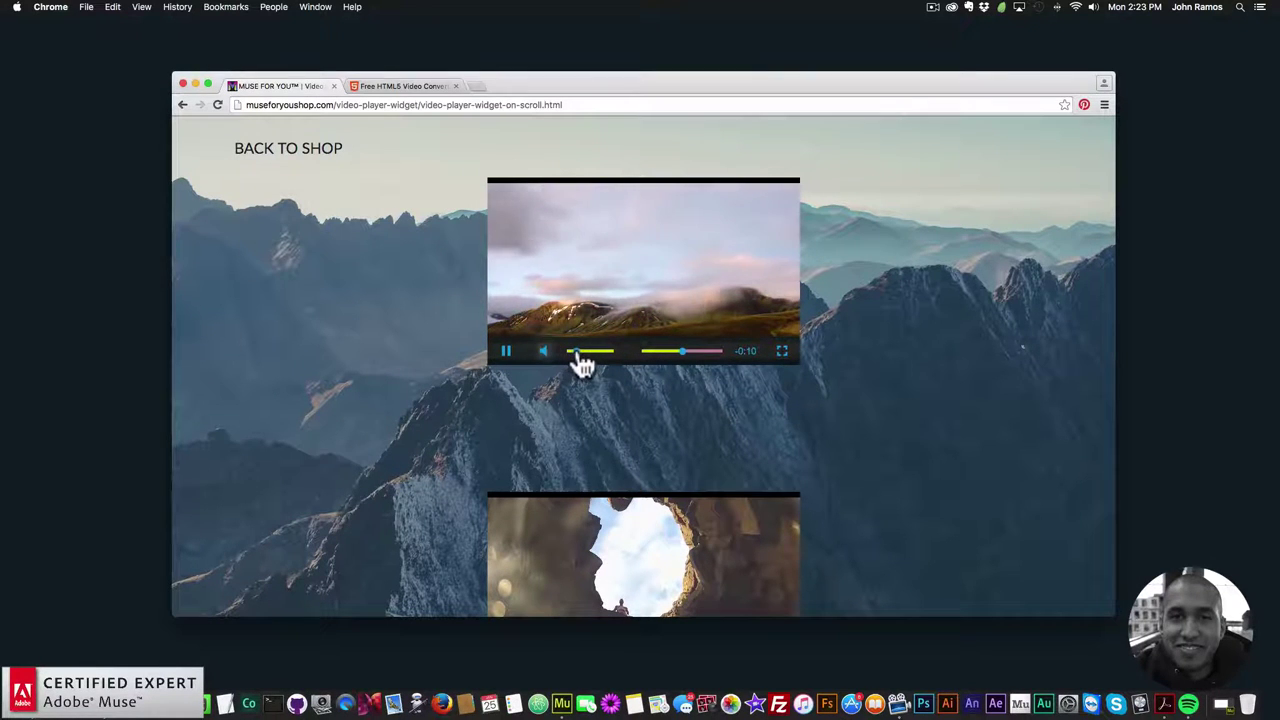
Move between the first and second On Scroll videos to check how playback reacts to leaving and entering view.
scroll(400, 325, "down", 3)
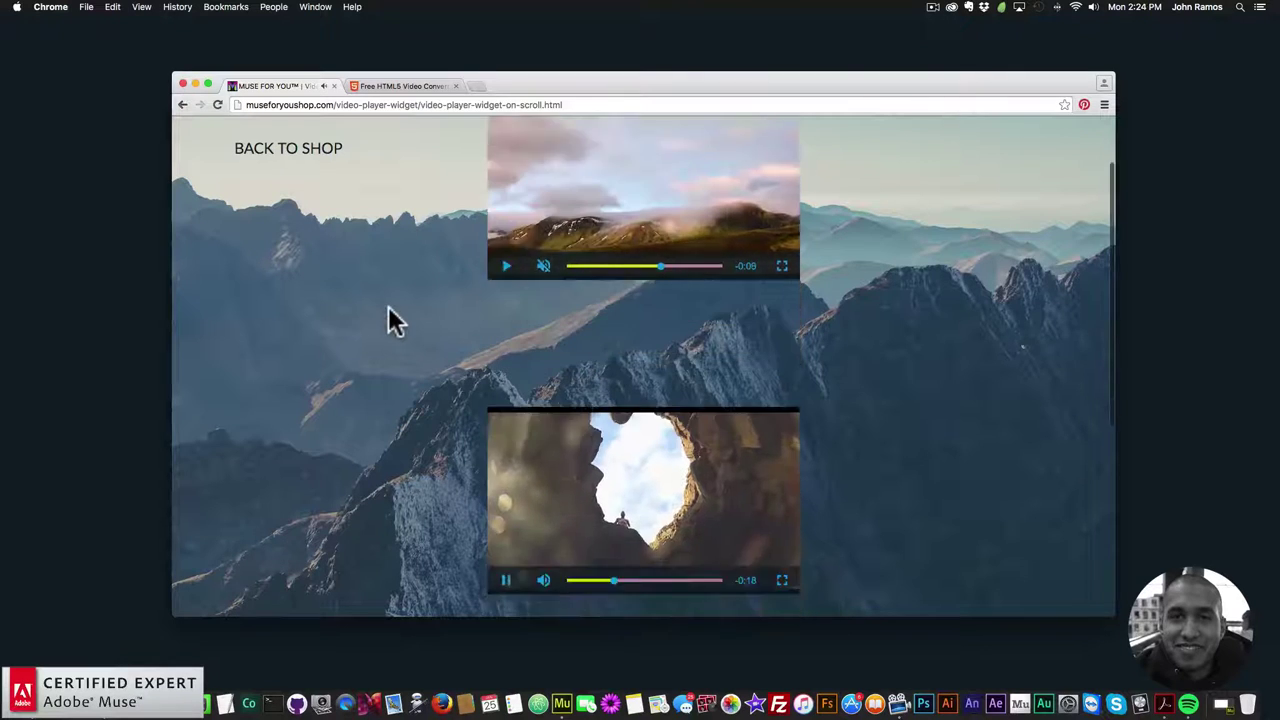
scroll(390, 310, "up", 3)
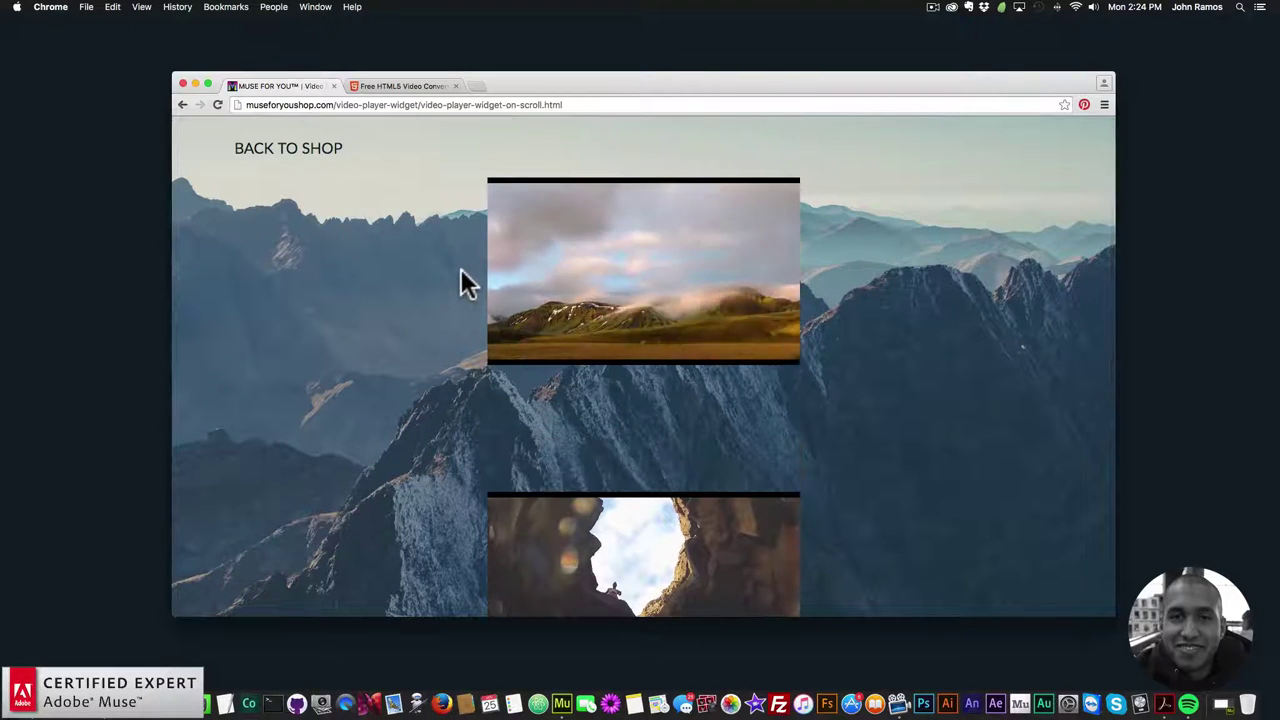
scroll(462, 290, "down", 2)
scroll(470, 305, "down", 3)
scroll(472, 310, "up", 4)
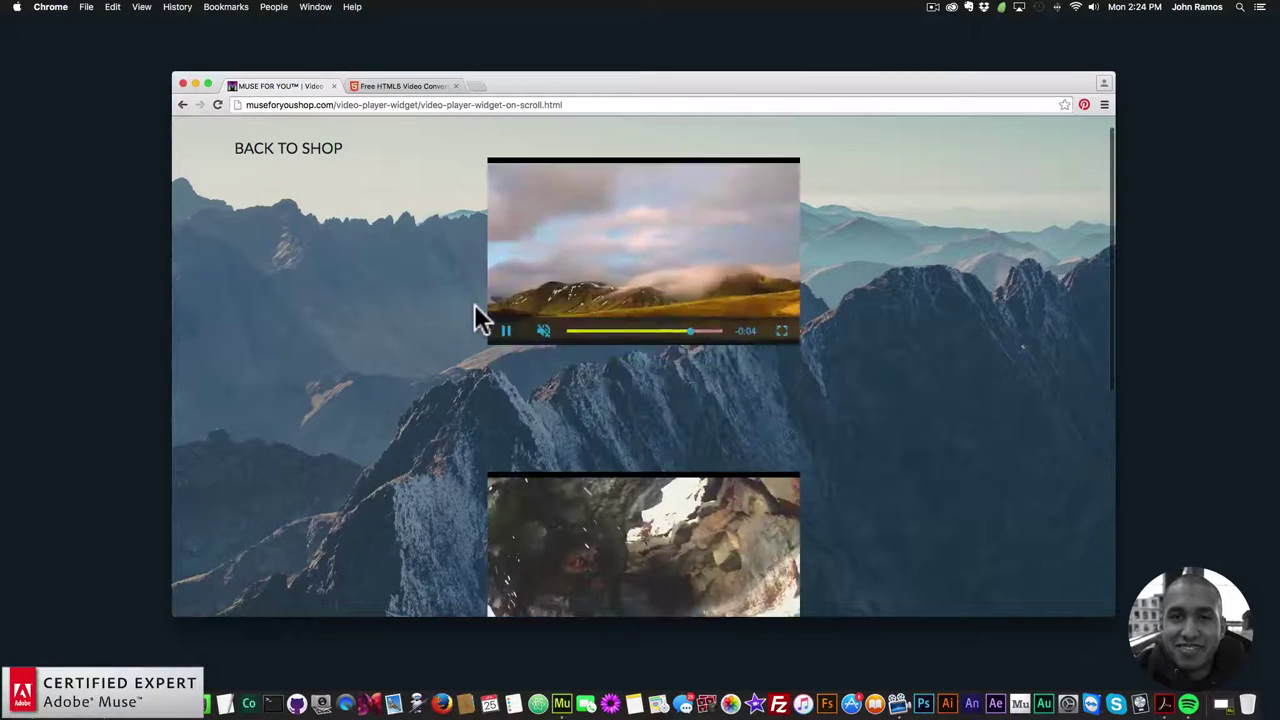
Return to the product page and open the Video Player - Youtube demo.
left_click(312, 160)
scroll(965, 385, "down", 15)
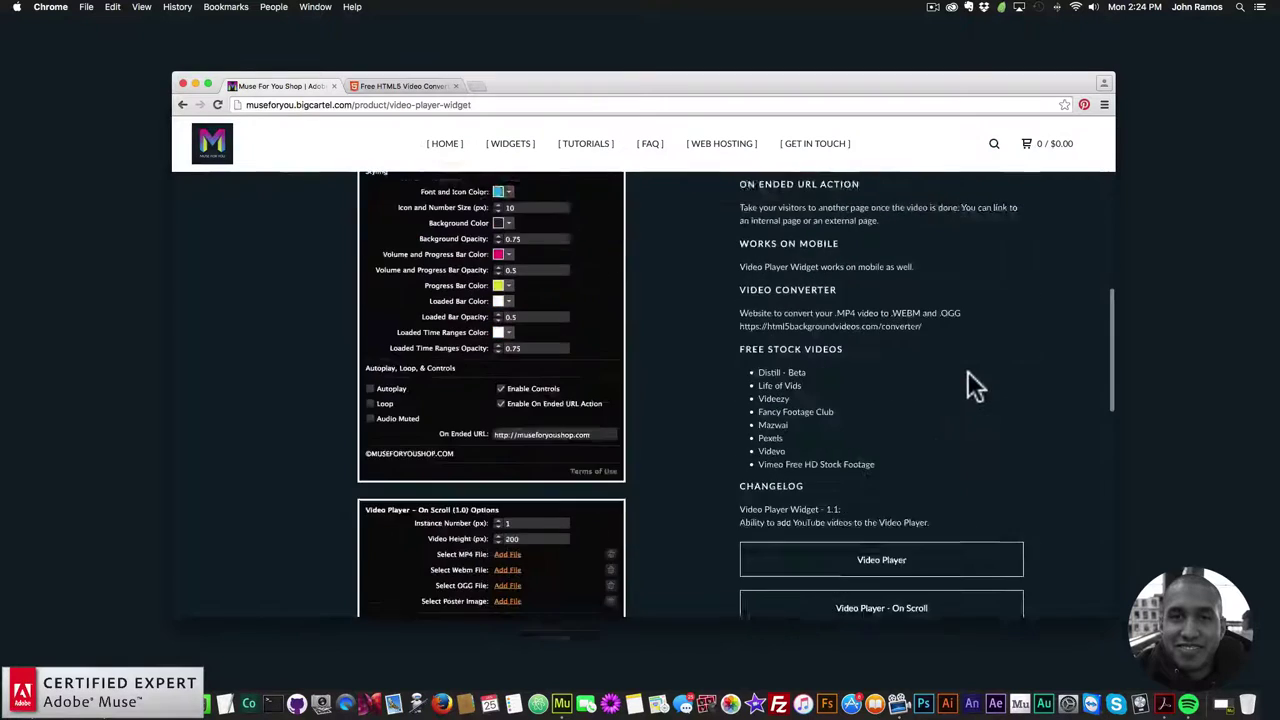
scroll(900, 340, "up", 3)
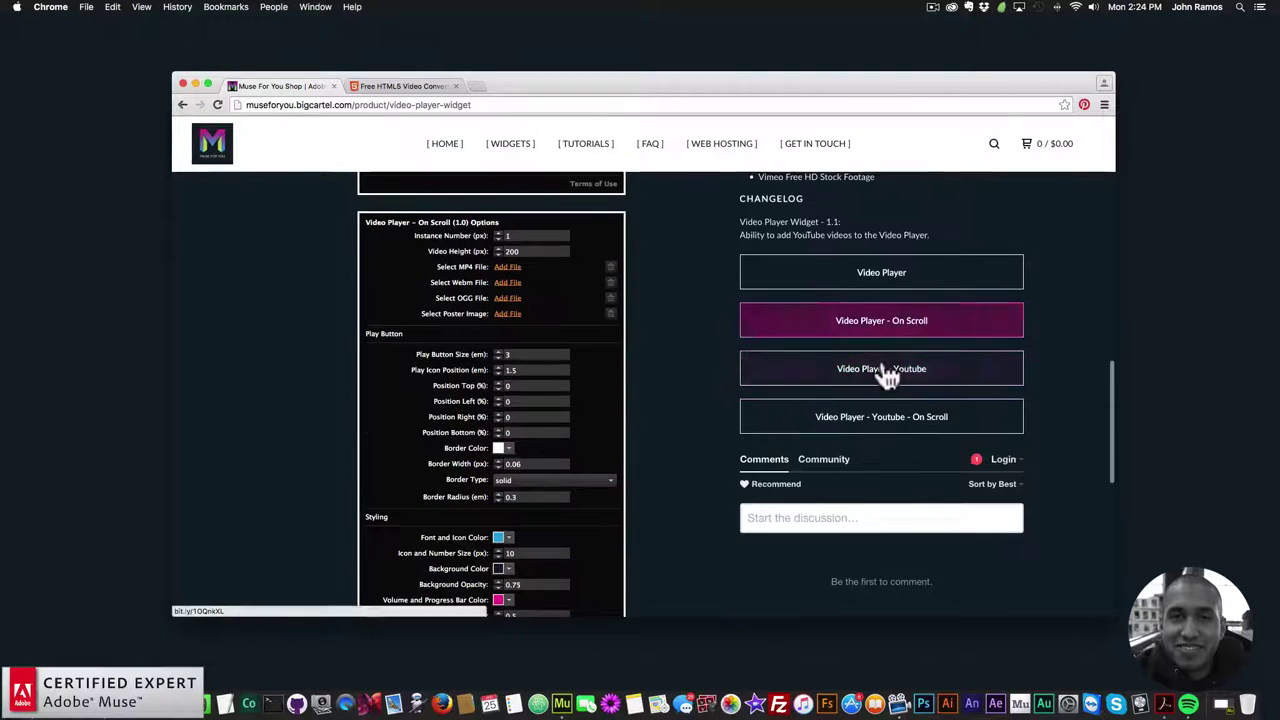
left_click(884, 370)
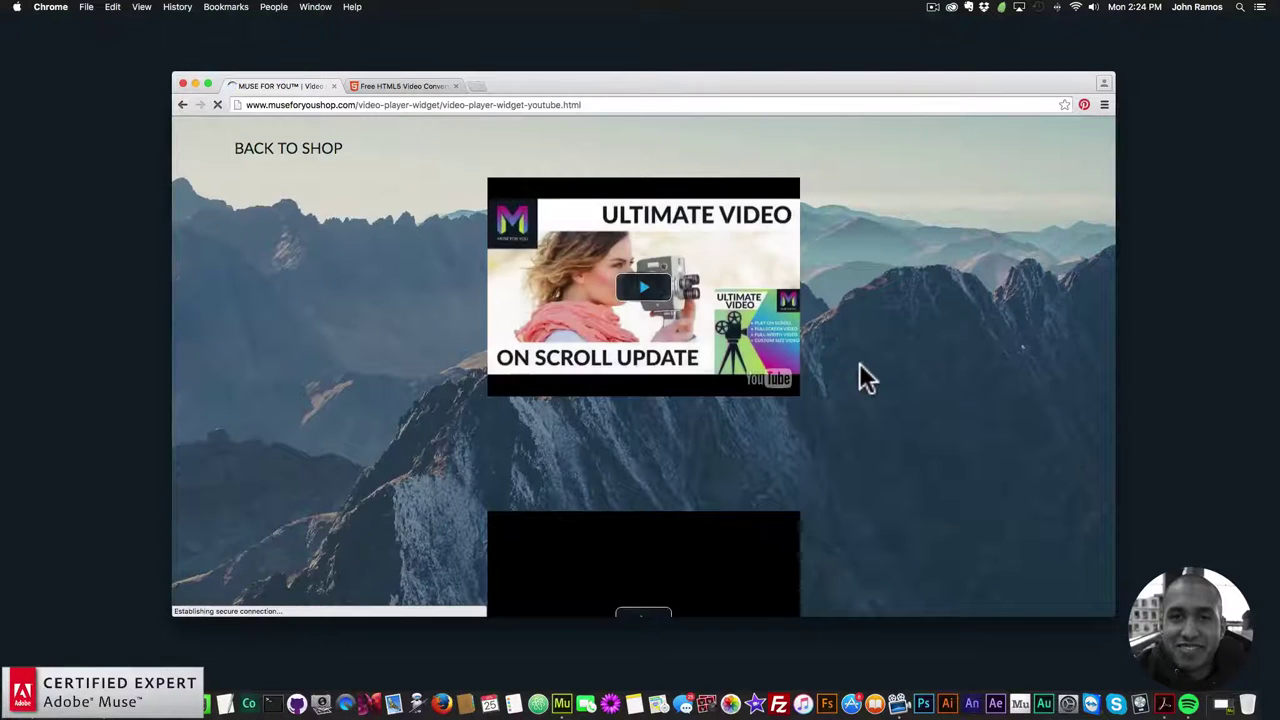
Skim the YouTube demo page and play its first video, Ultimate Video On Scroll Update.
scroll(836, 350, "down", 8)
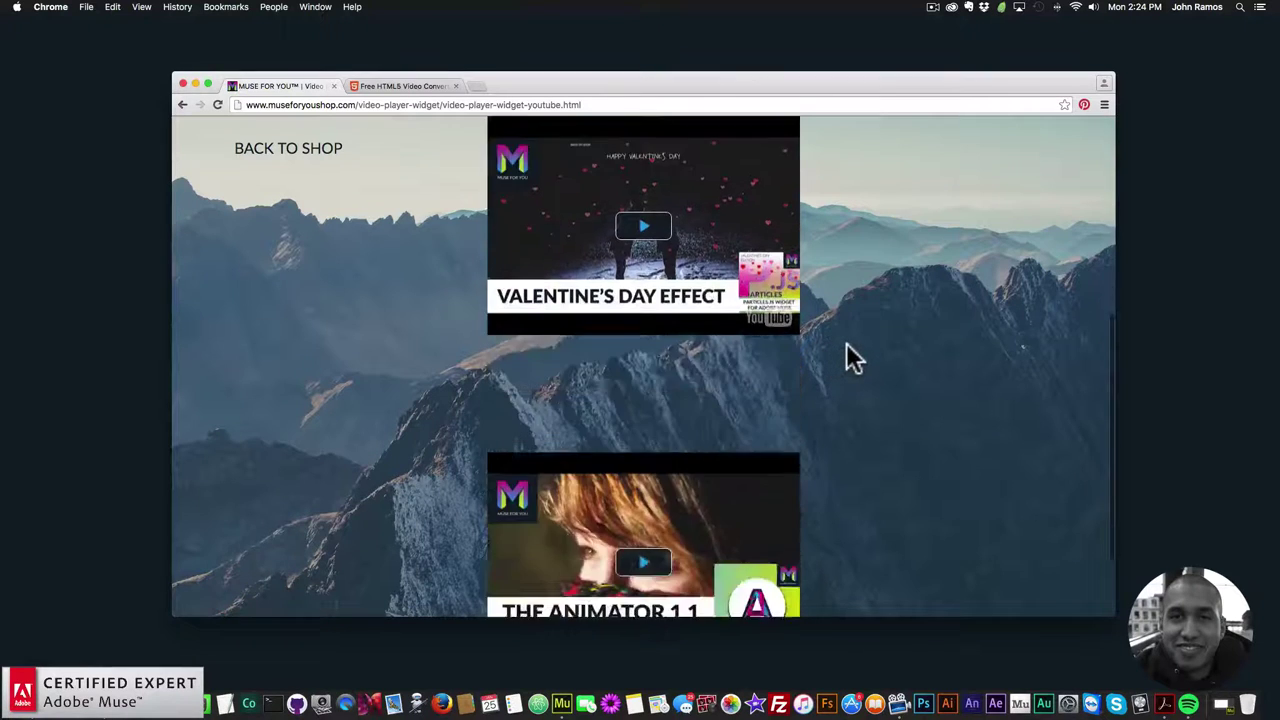
scroll(846, 343, "up", 8)
left_click(644, 315)
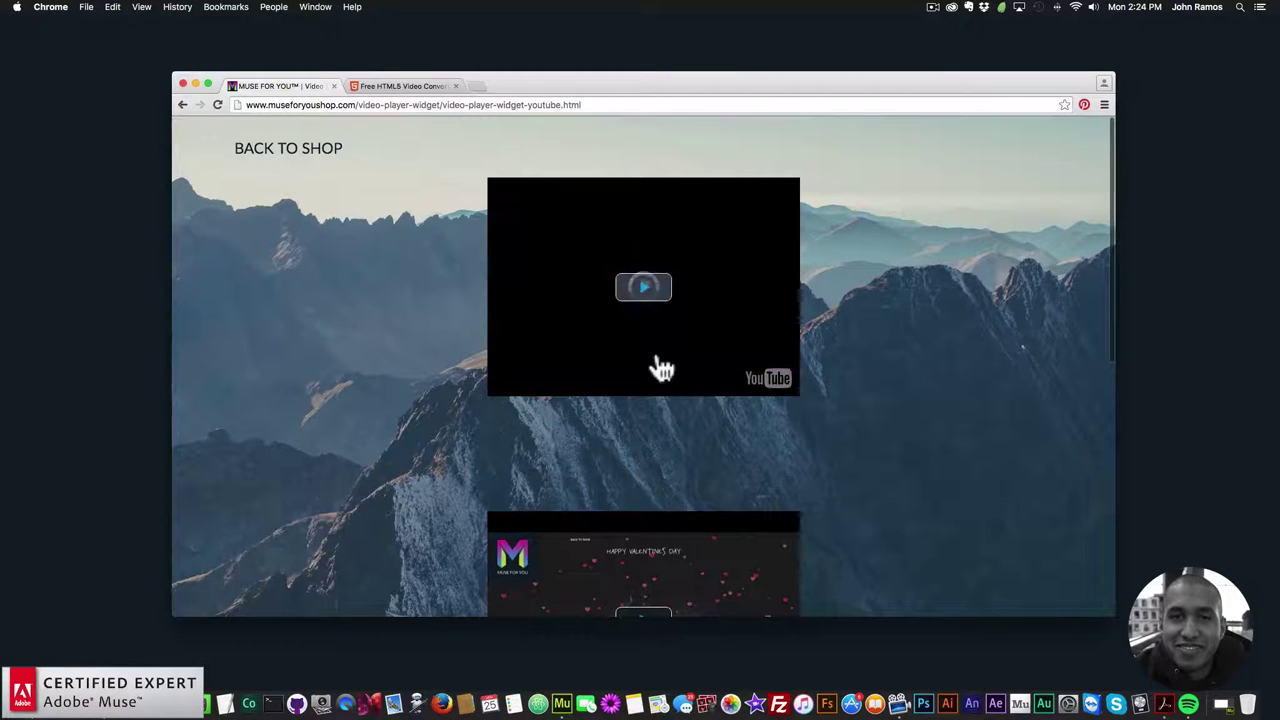
mouse_move(548, 400)
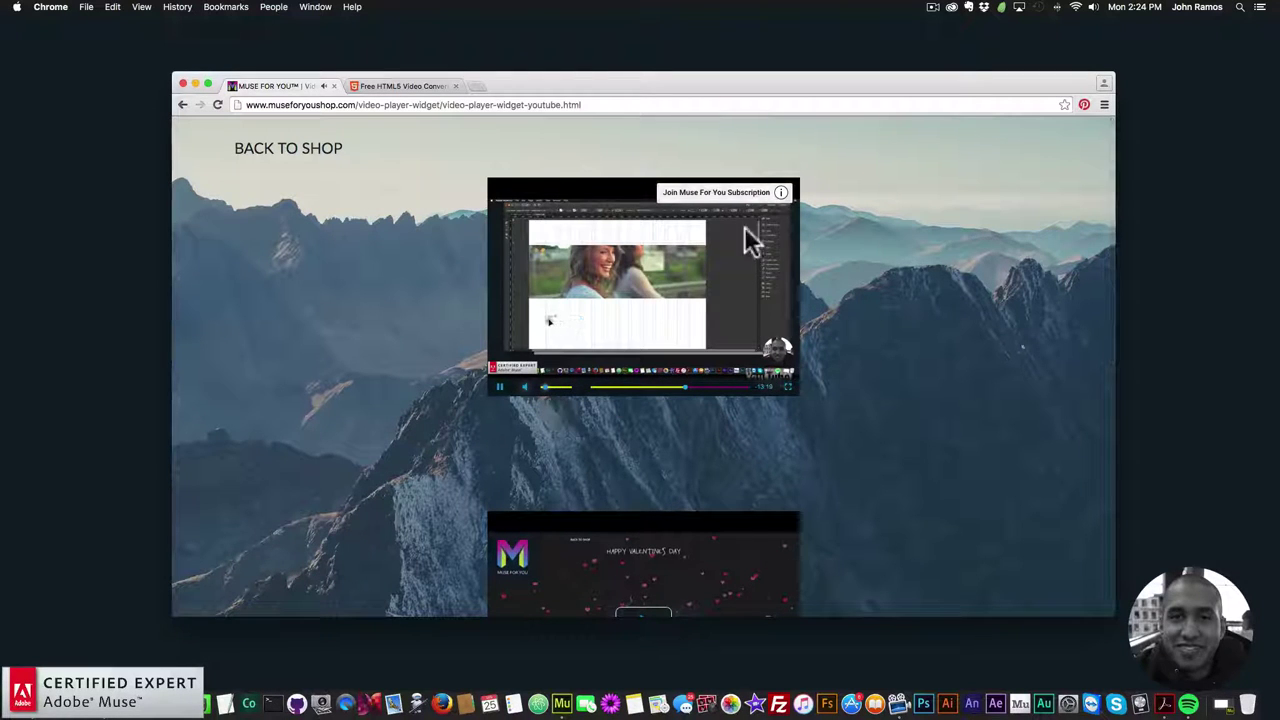
Try the info card on the first YouTube video, then view the video in full screen and exit.
left_click(782, 190)
left_click(785, 191)
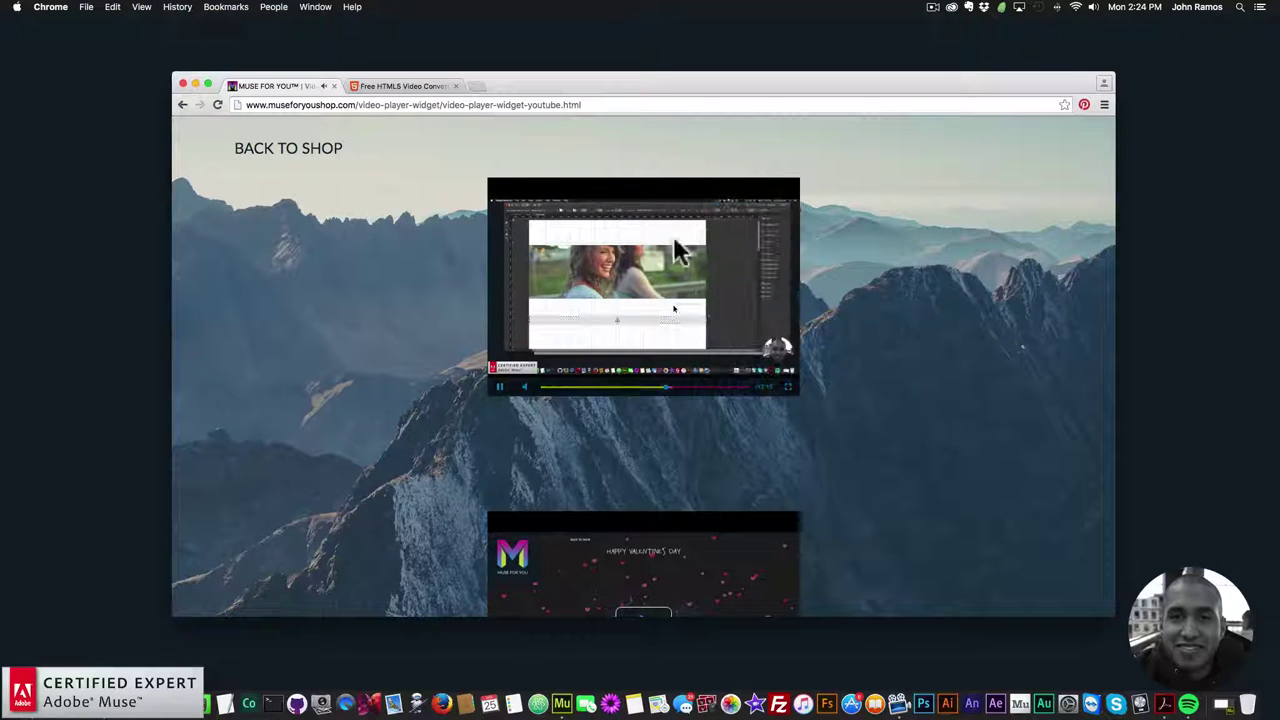
left_click(787, 386)
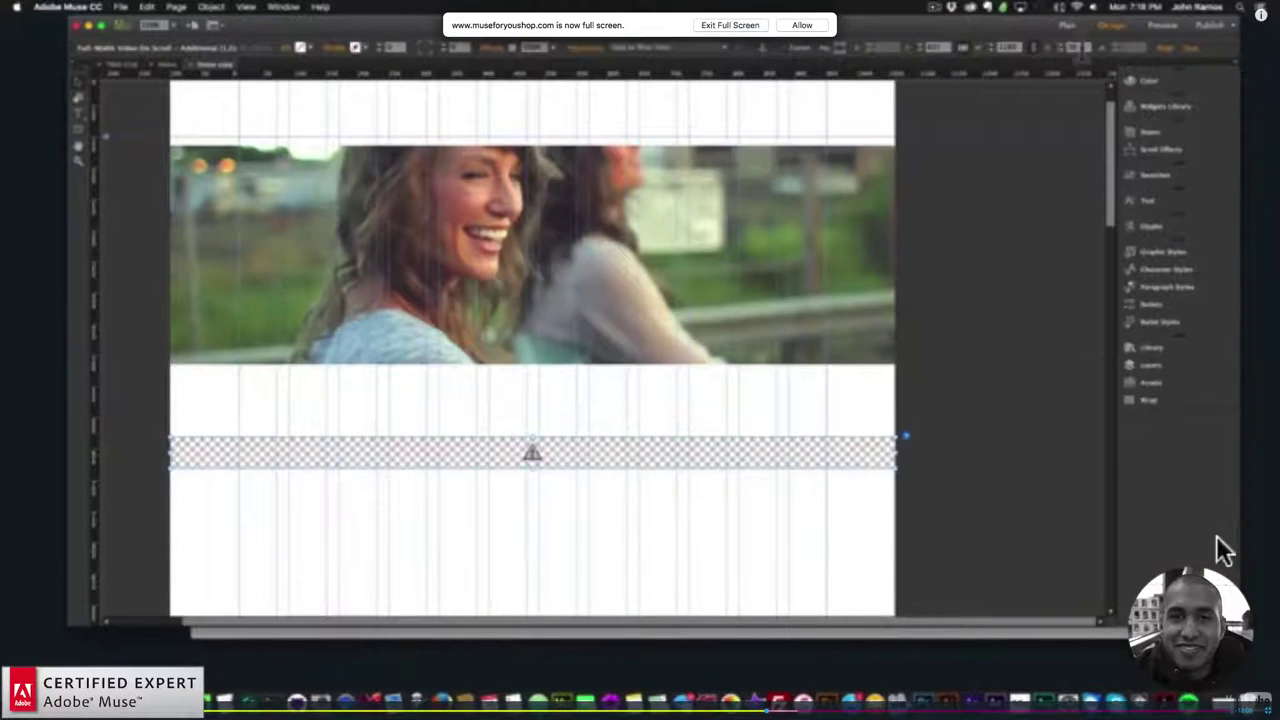
key("Escape")
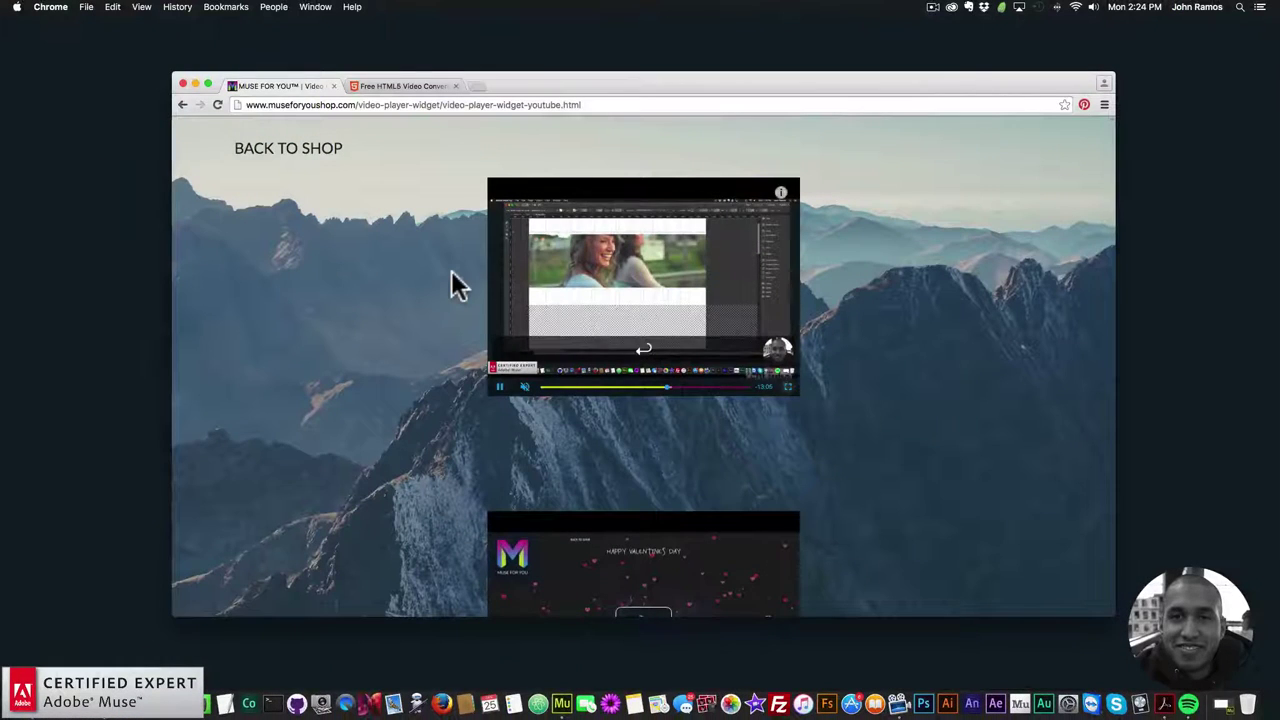
Play the second YouTube video, Valentine's Day Effect, and pause it.
scroll(449, 279, "down", 3)
scroll(449, 292, "down", 2)
left_click(645, 362)
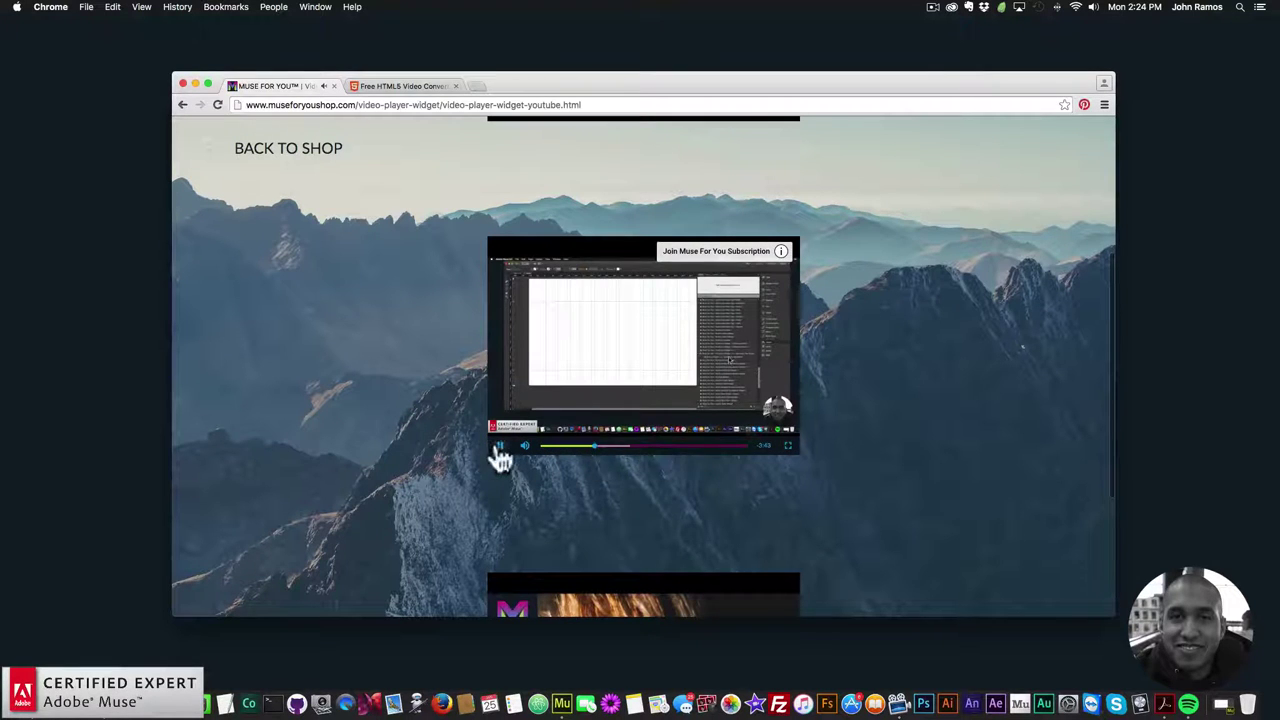
left_click(498, 450)
Play the third YouTube video, The Animator 1.1, and skip ahead in it.
scroll(490, 450, "down", 5)
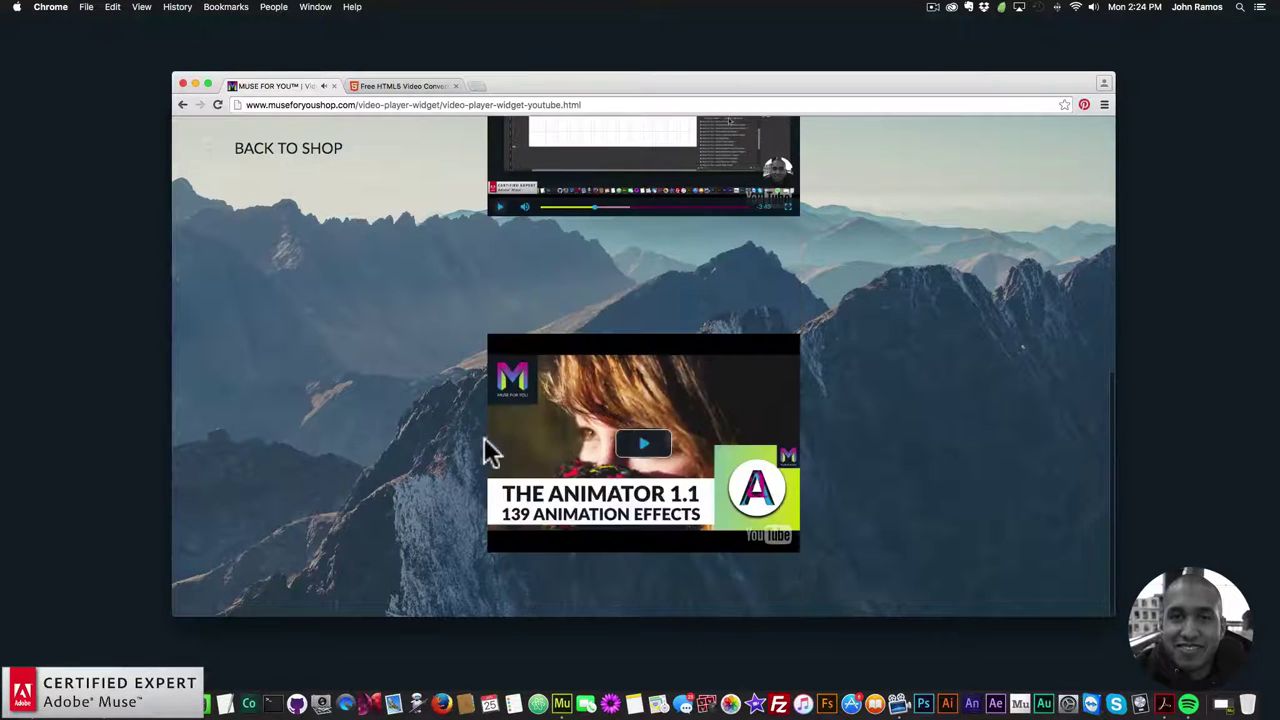
left_click(652, 462)
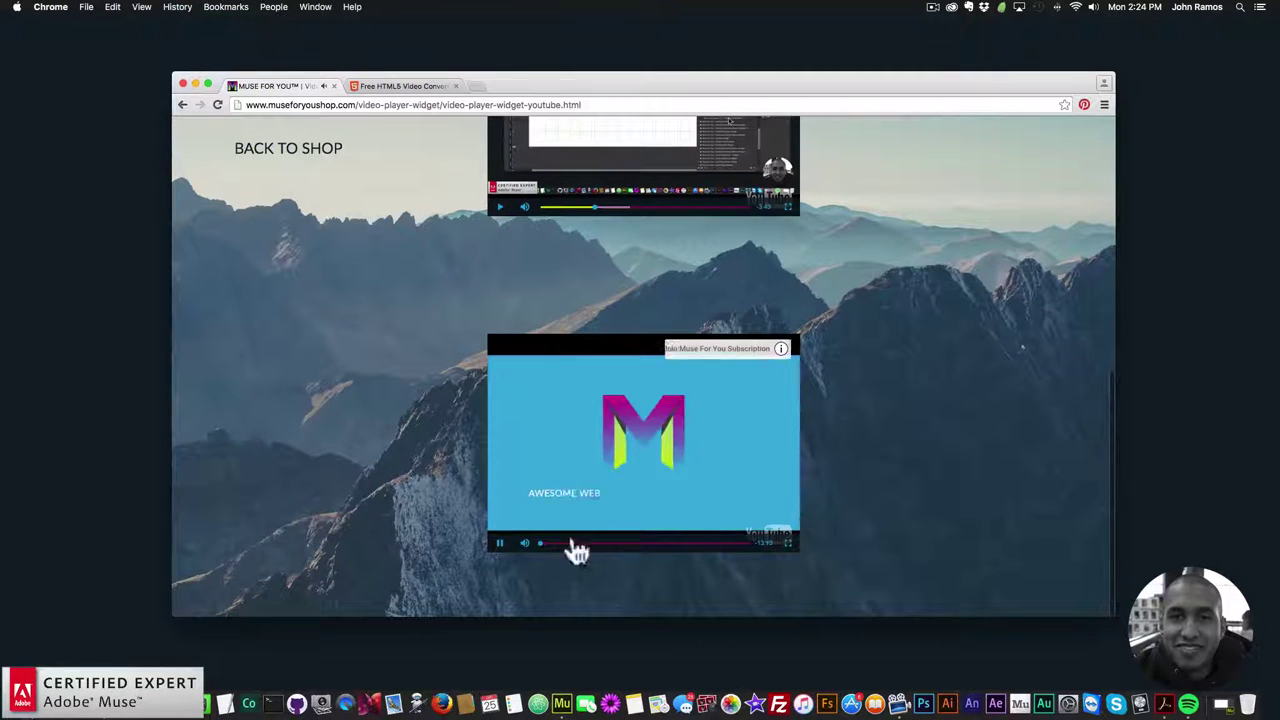
left_click(604, 543)
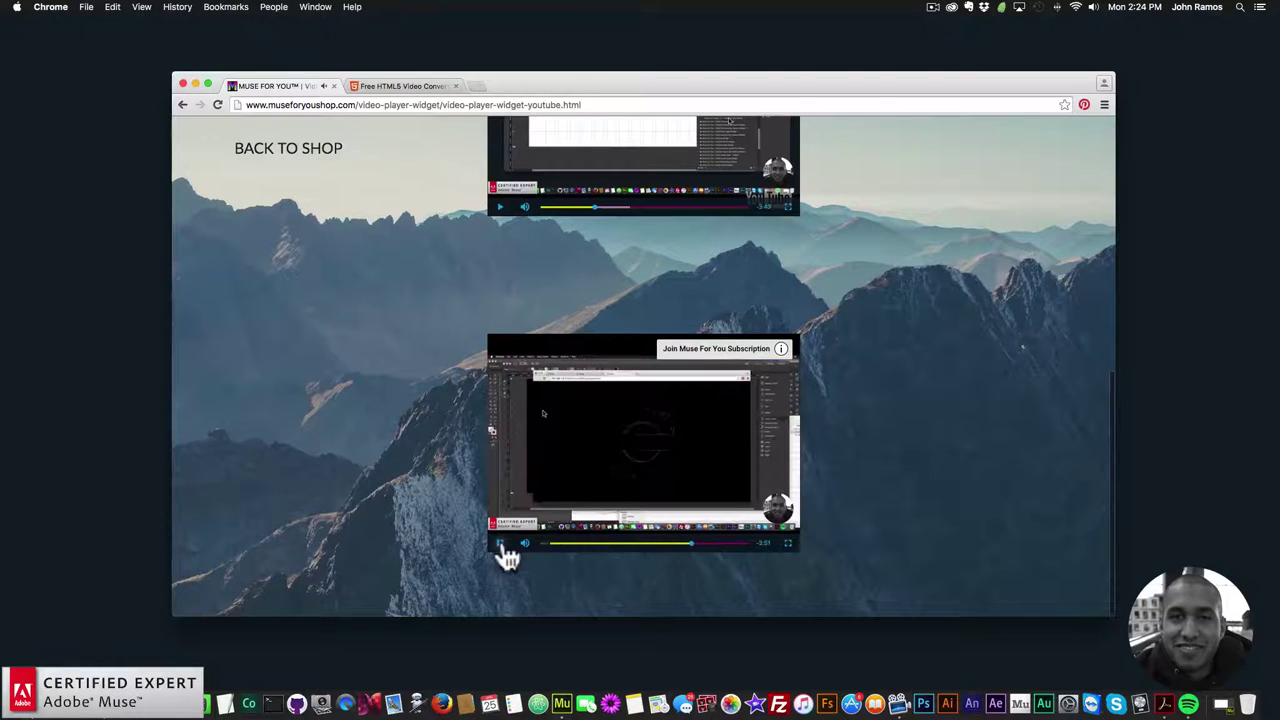
Return to the product page and open the Video Player - Youtube - On Scroll demo.
left_click(300, 150)
scroll(686, 354, "down", 10)
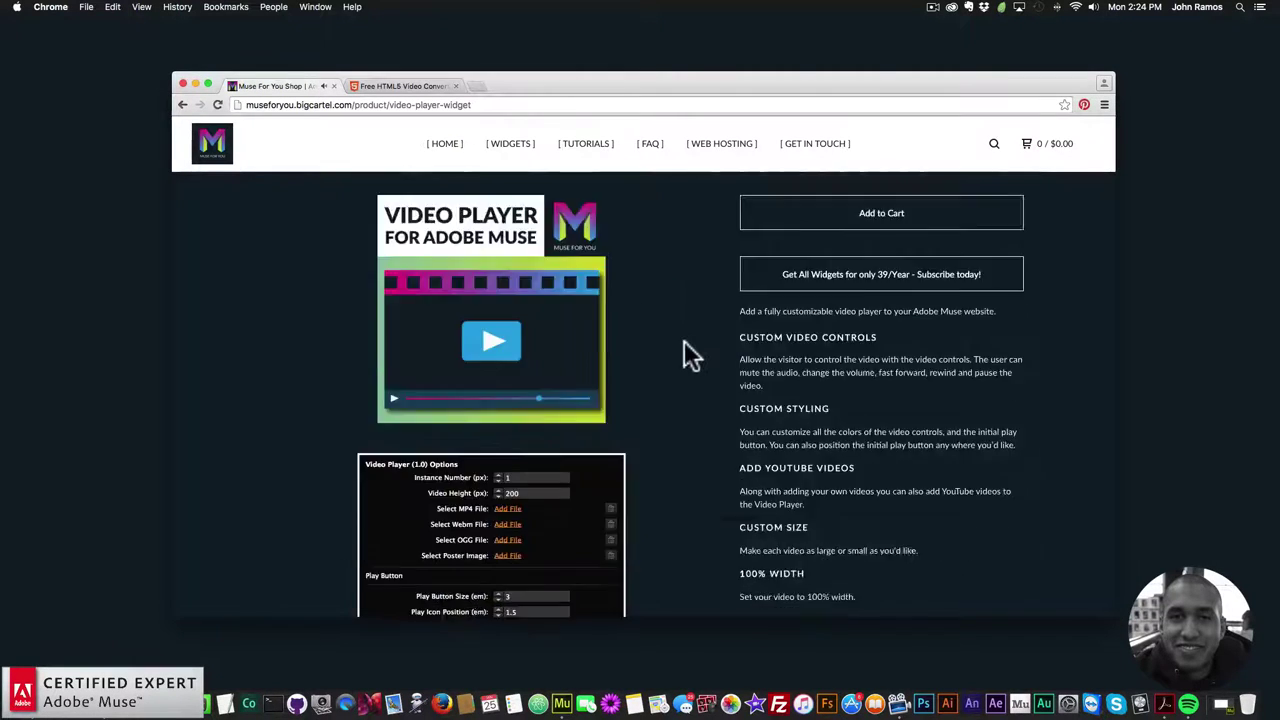
scroll(690, 350, "down", 3)
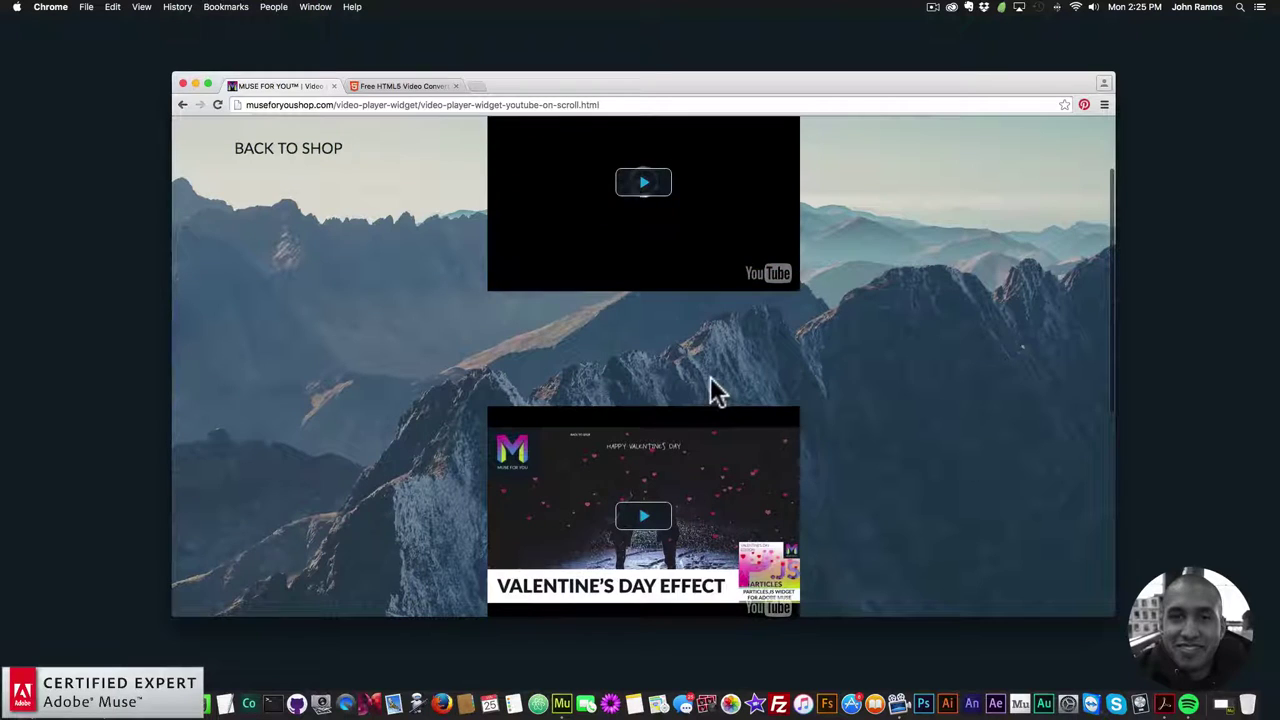
Test how the YouTube videos in the On Scroll demo play and pause by moving each one in and out of view.
scroll(708, 380, "up", 2)
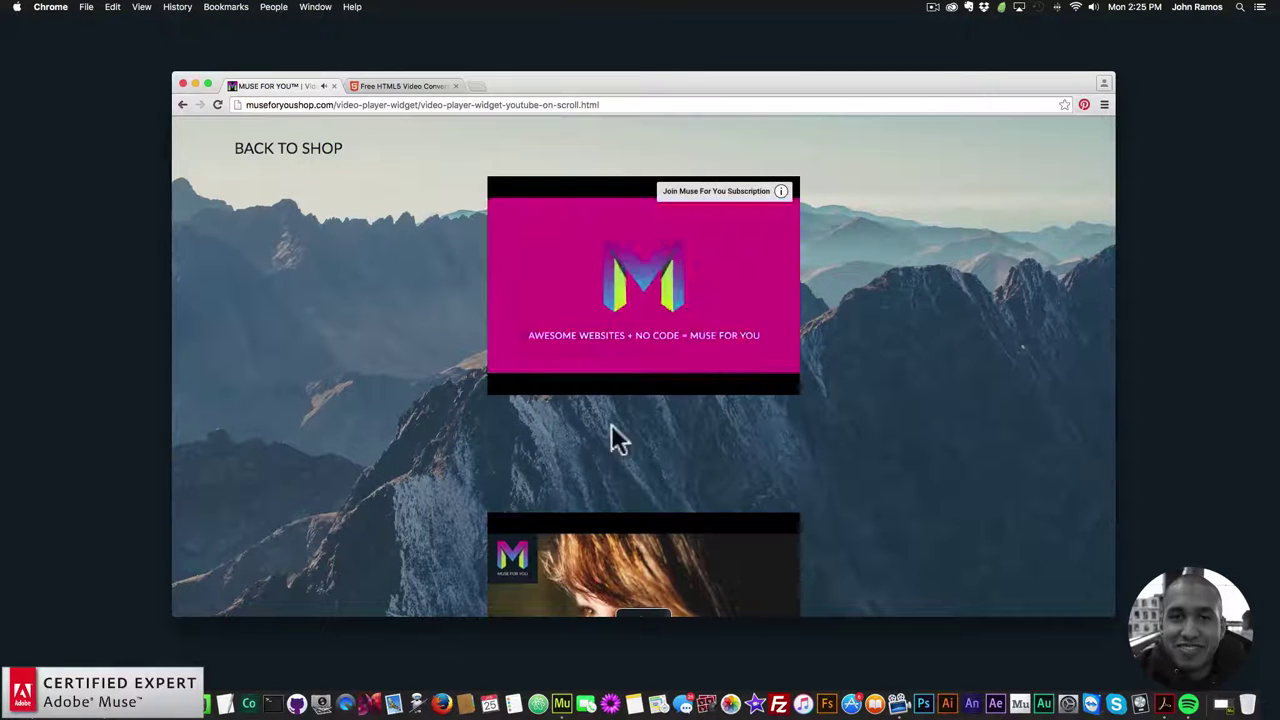
scroll(416, 388, "down", 3)
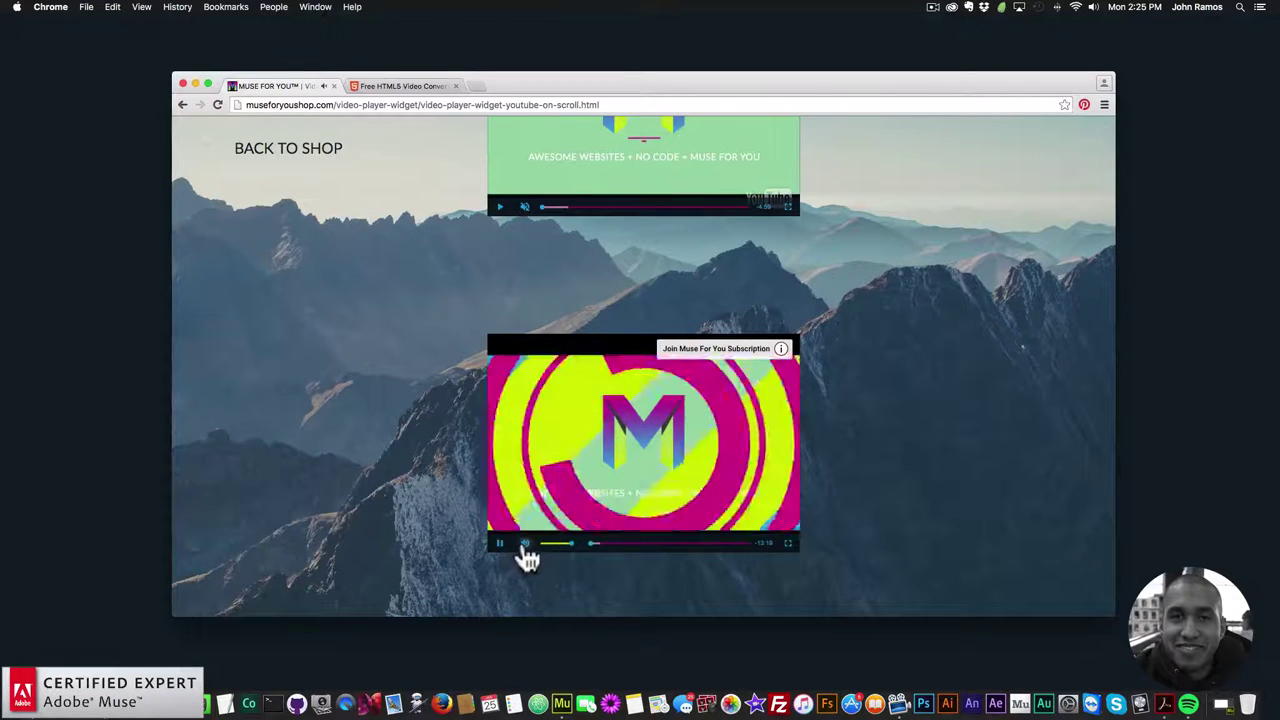
scroll(471, 449, "up", 2)
scroll(470, 435, "down", 2)
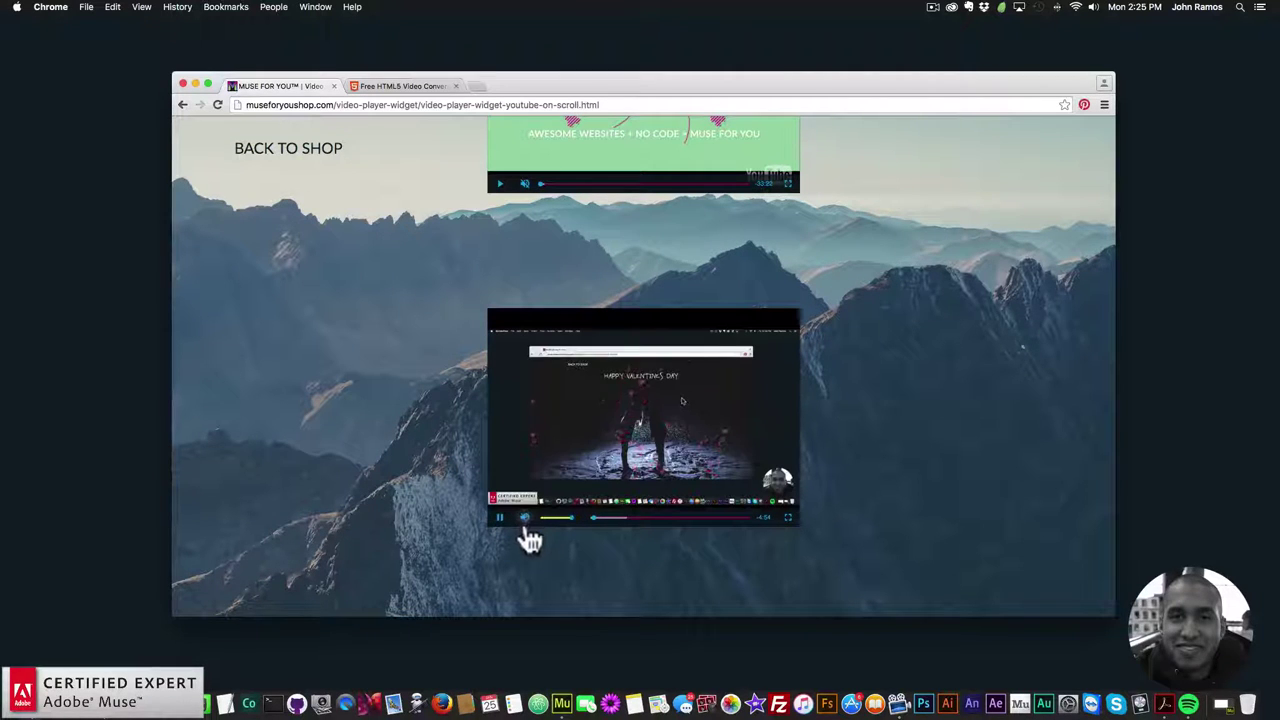
scroll(457, 420, "up", 4)
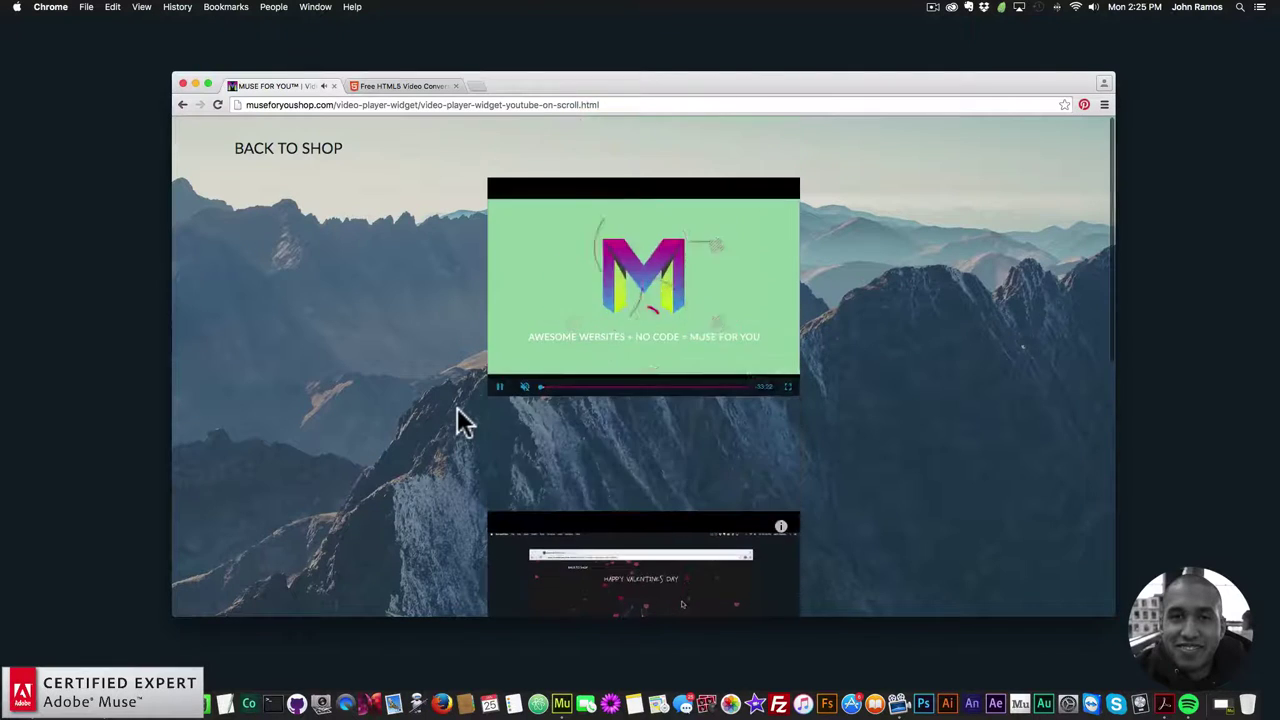
scroll(457, 420, "down", 4)
scroll(457, 420, "up", 4)
Return to the Video Player Widget product page and look over its options and demo links.
left_click(296, 163)
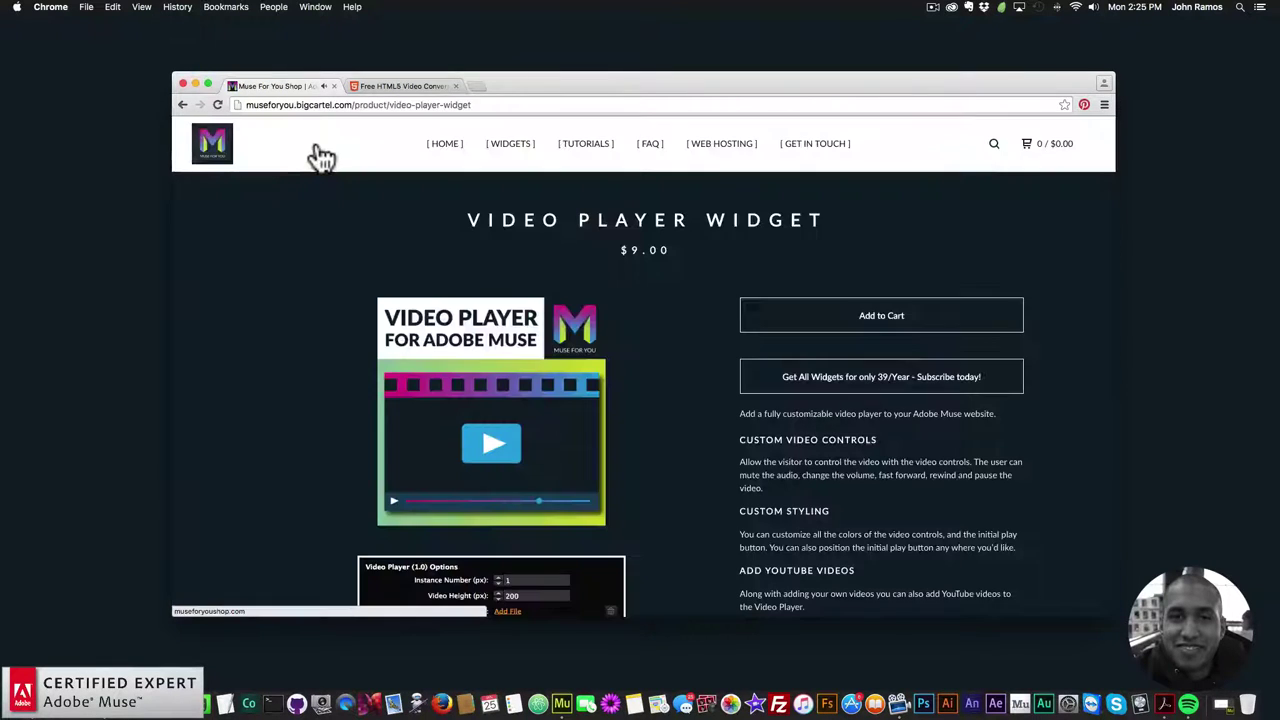
scroll(1026, 390, "down", 15)
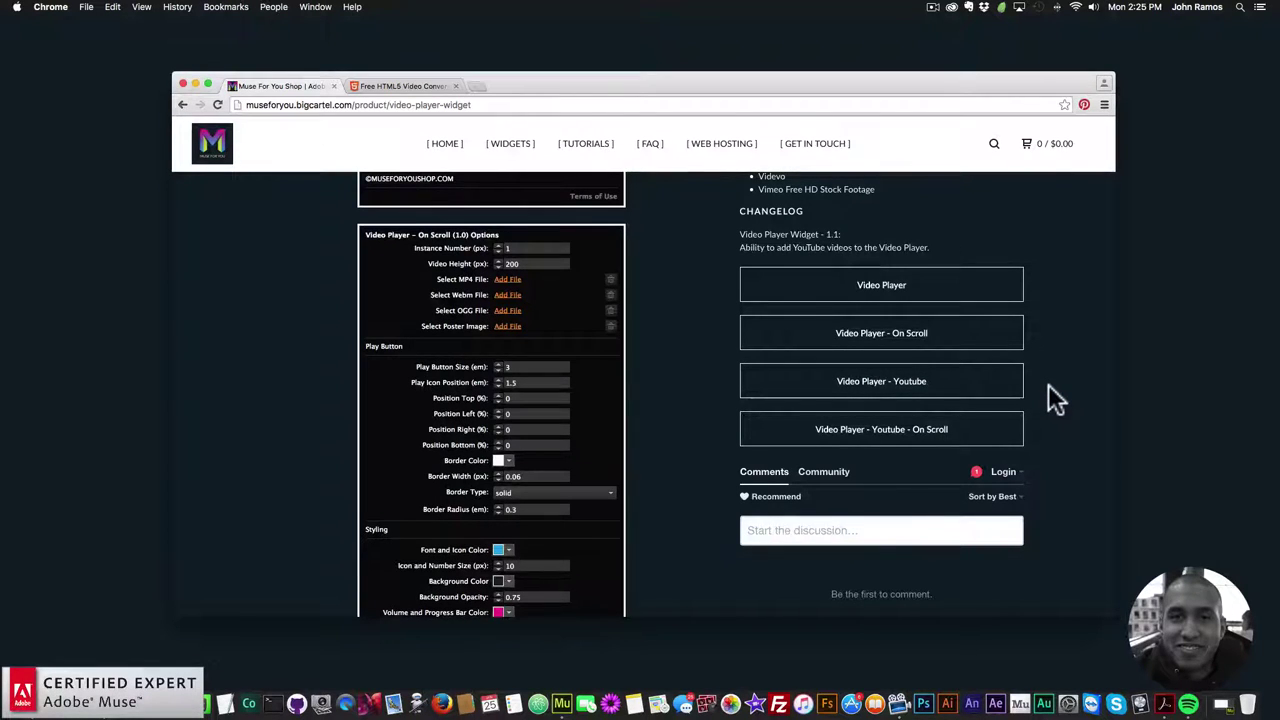
scroll(1080, 375, "up", 15)
scroll(1076, 361, "up", 2)
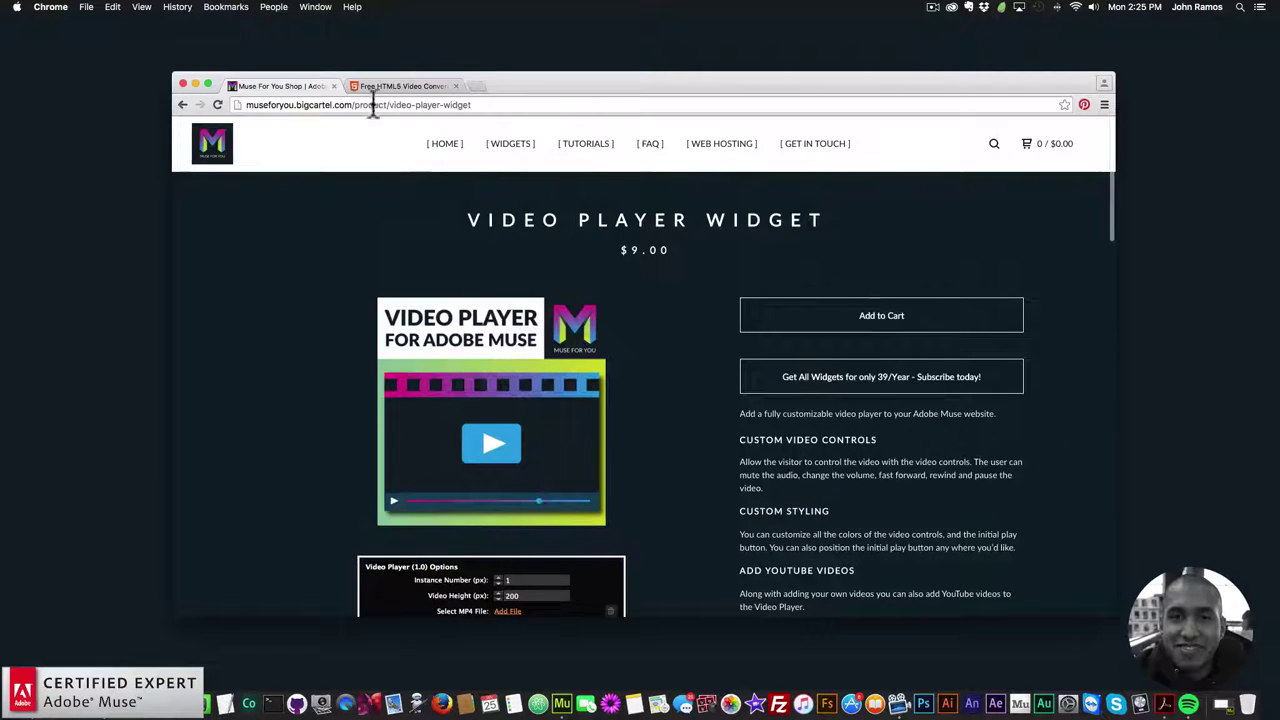
Open museforyoushop.com in a new browser tab and follow the $39 a year offer to the widget shop.
left_click(477, 85)
type("museforyou")
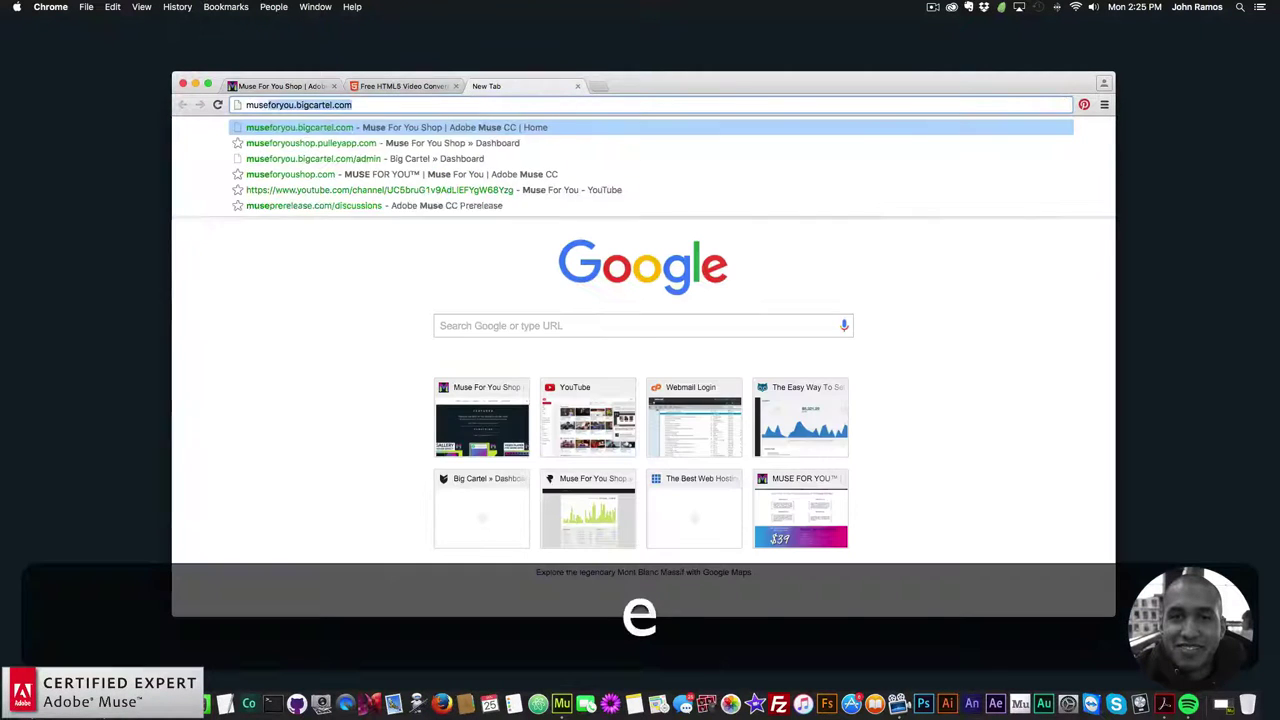
type("shop.c")
key("Return")
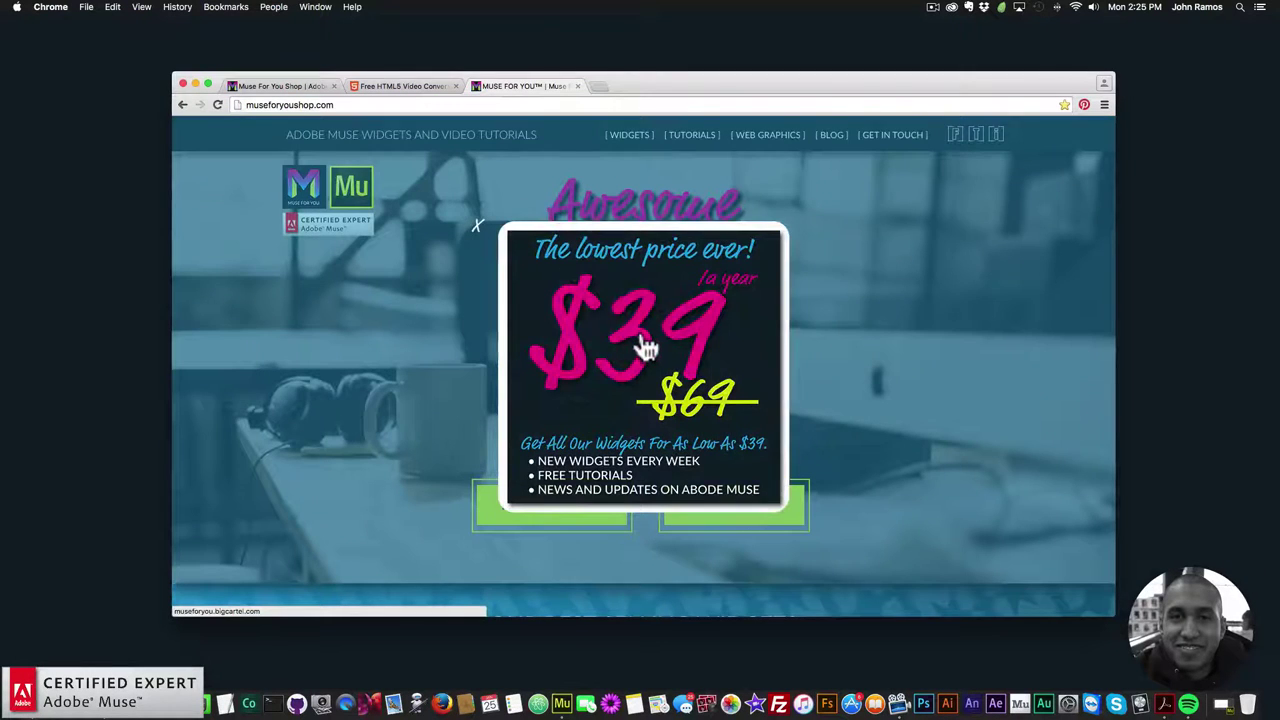
left_click(647, 347)
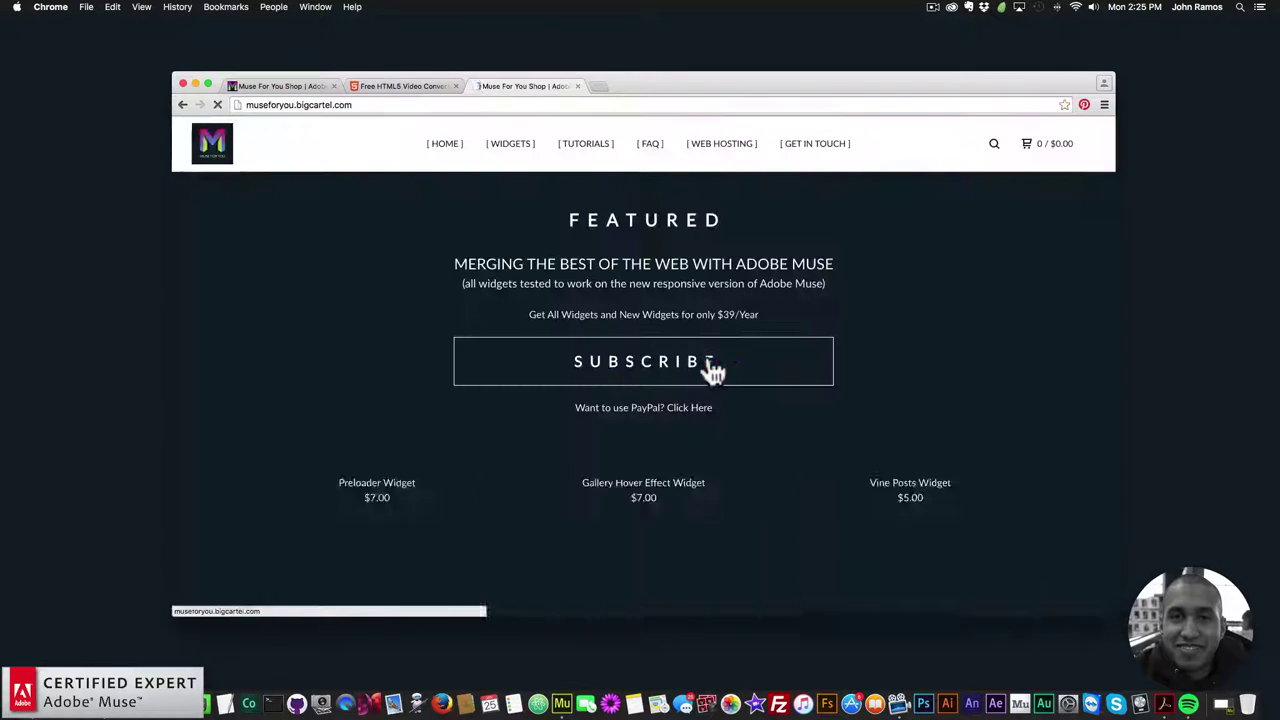
Look over the shop's subscription and PayPal options, and open the Video Player Widget product page.
scroll(367, 313, "down", 1)
scroll(388, 312, "up", 1)
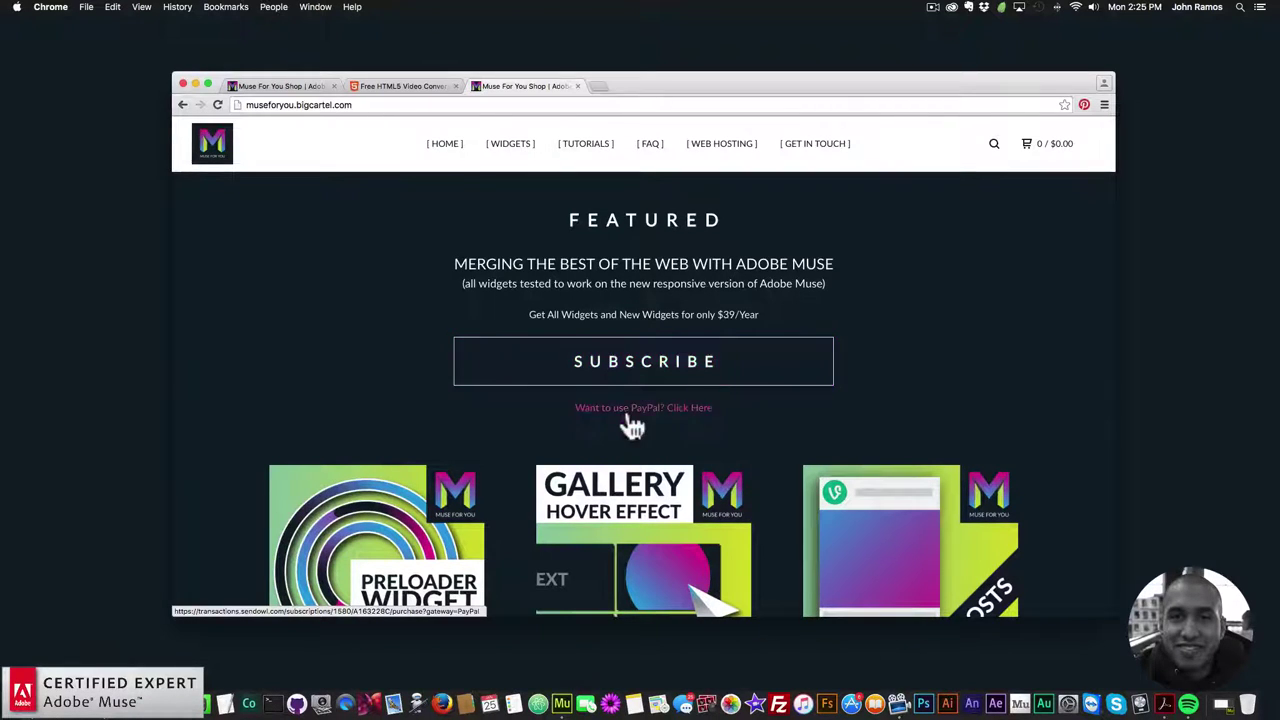
scroll(507, 439, "down", 5)
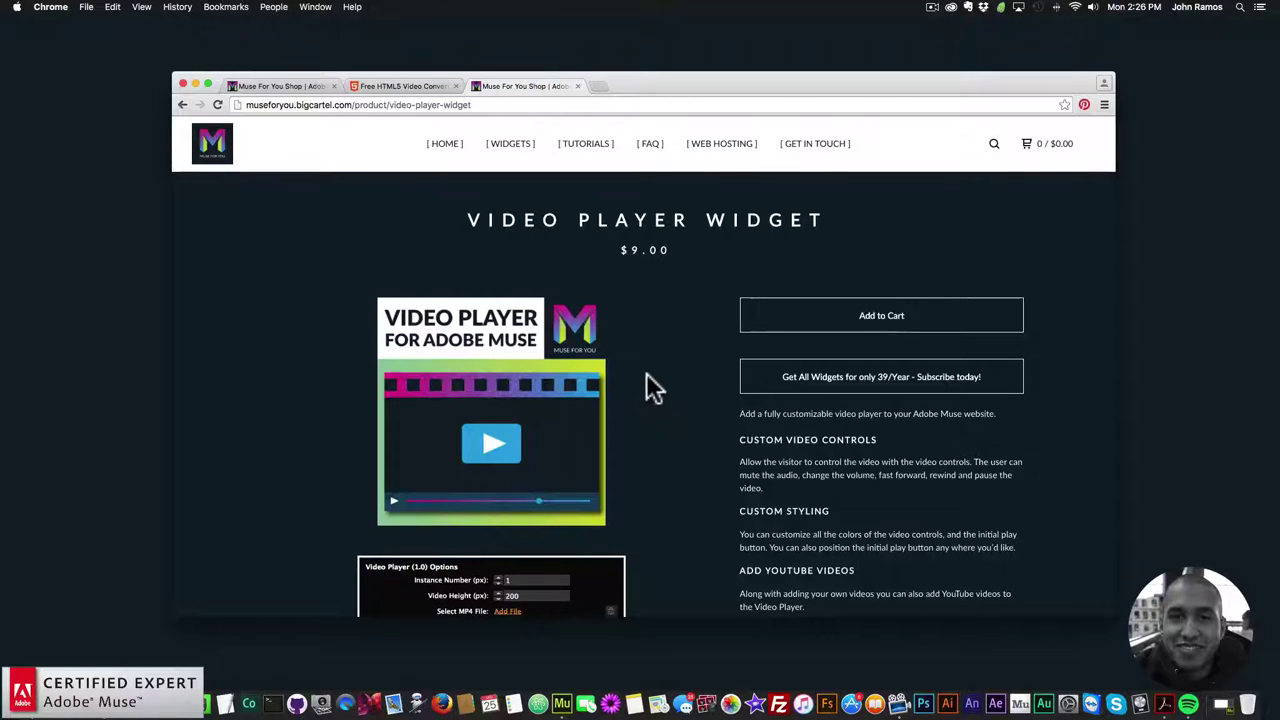
Switch to Adobe Muse, show the Library and locate the Muse For You - Video Player Widget 1.1 folder.
left_click(562, 703)
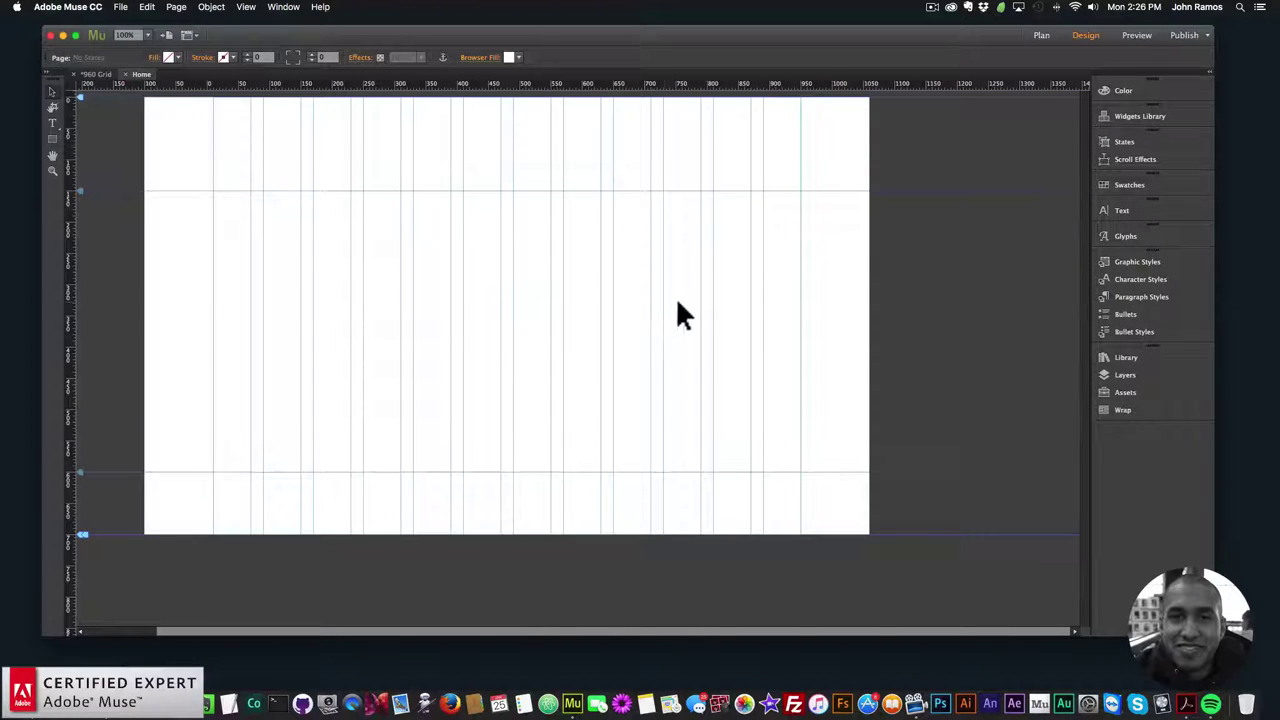
left_click(1132, 354)
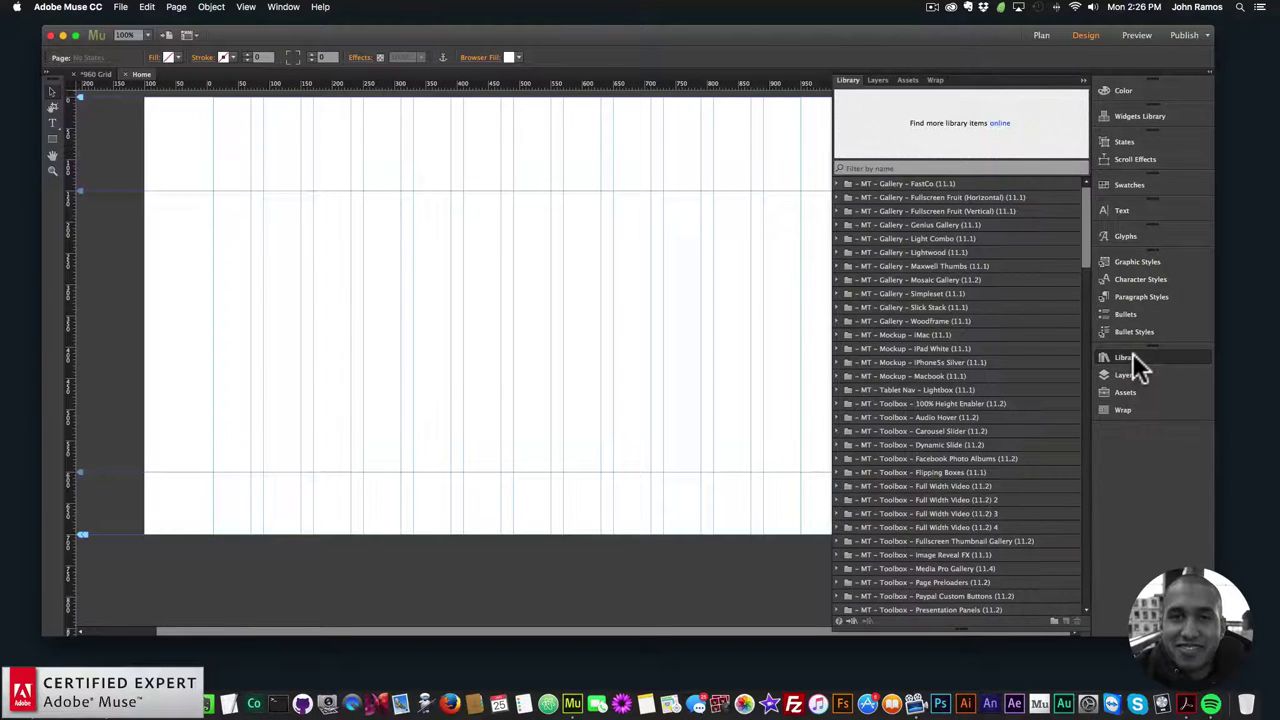
left_click(1132, 353)
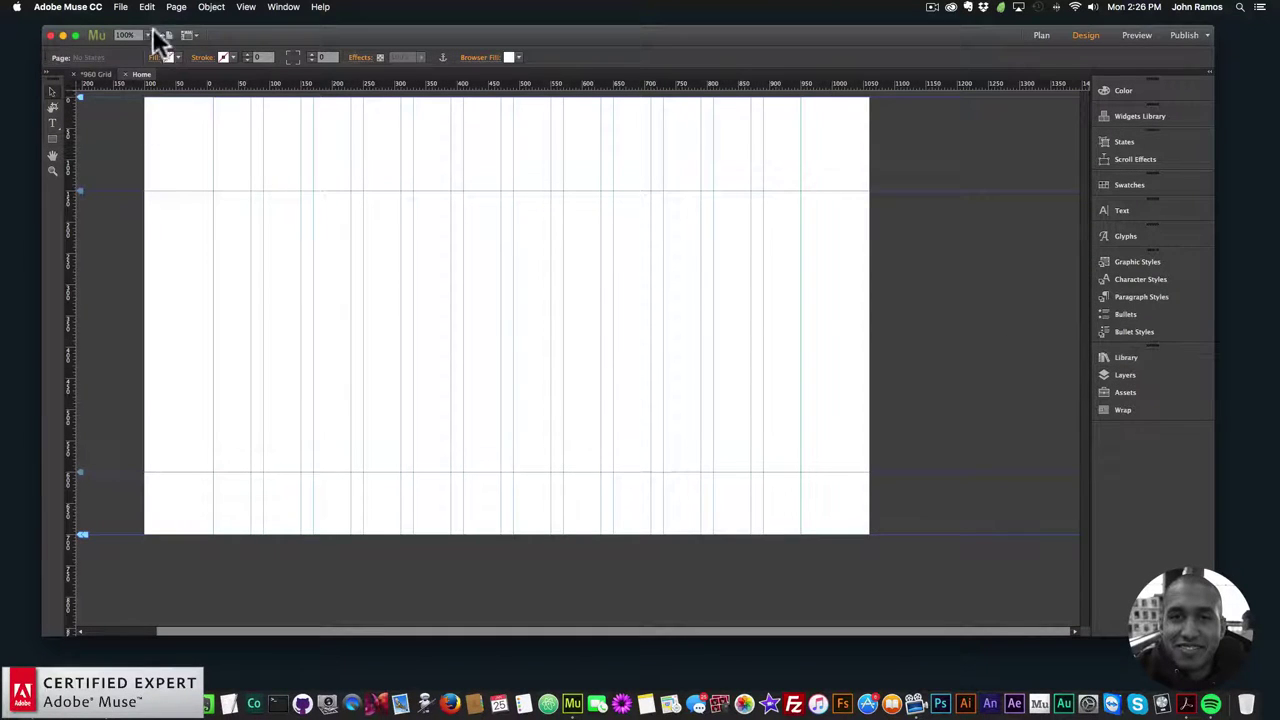
left_click(290, 7)
left_click(307, 226)
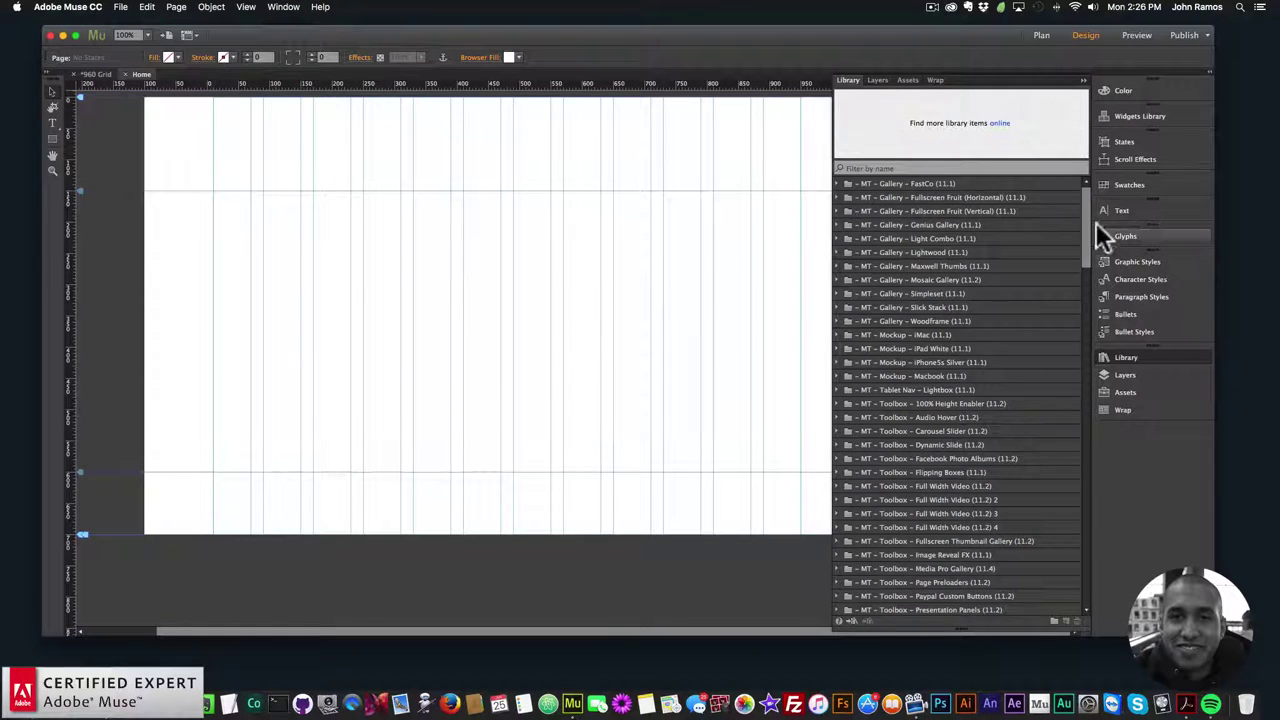
left_click_drag(1084, 198, 1065, 525)
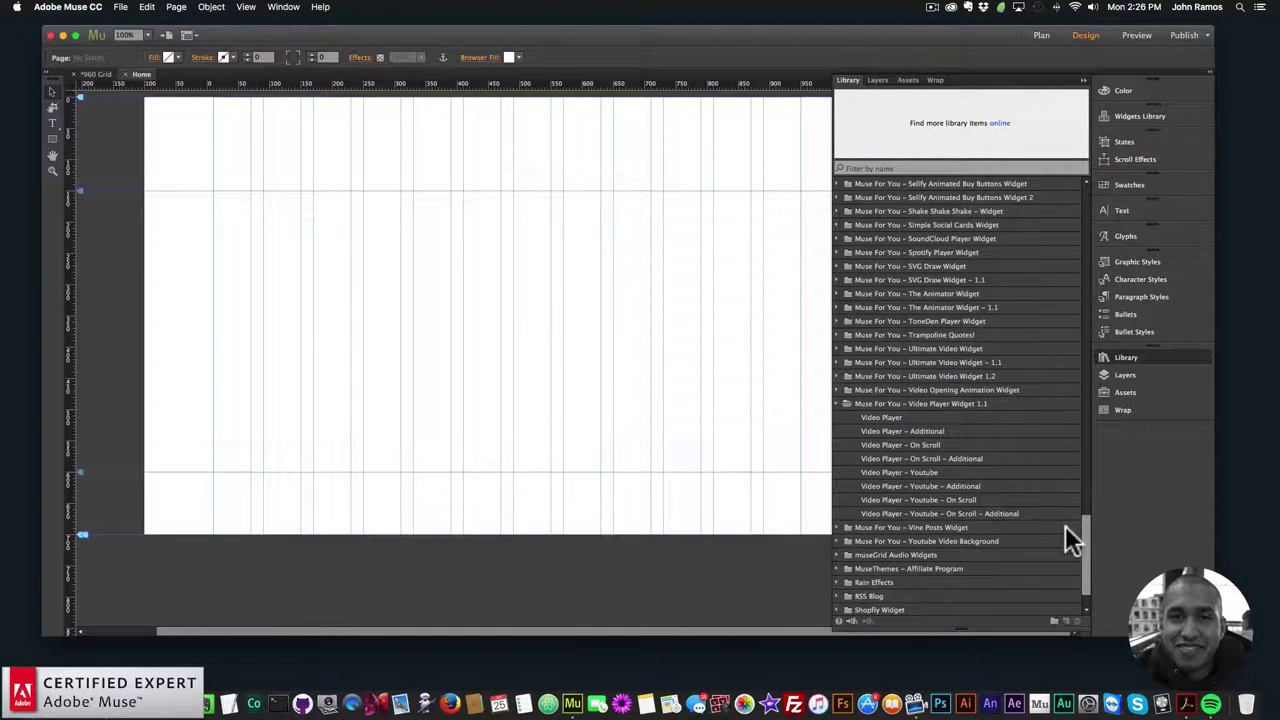
Place the Video Player widget from the library on the upper part of the Home page and close its options.
left_click(878, 416)
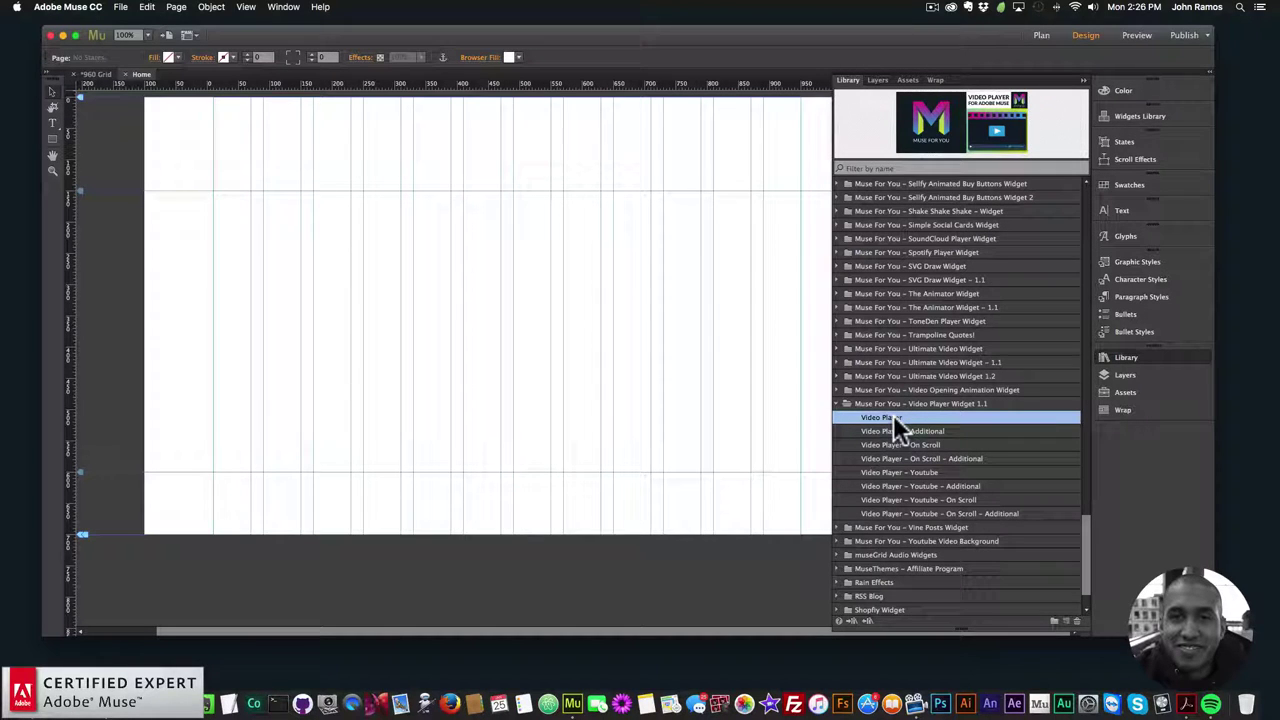
left_click(895, 427)
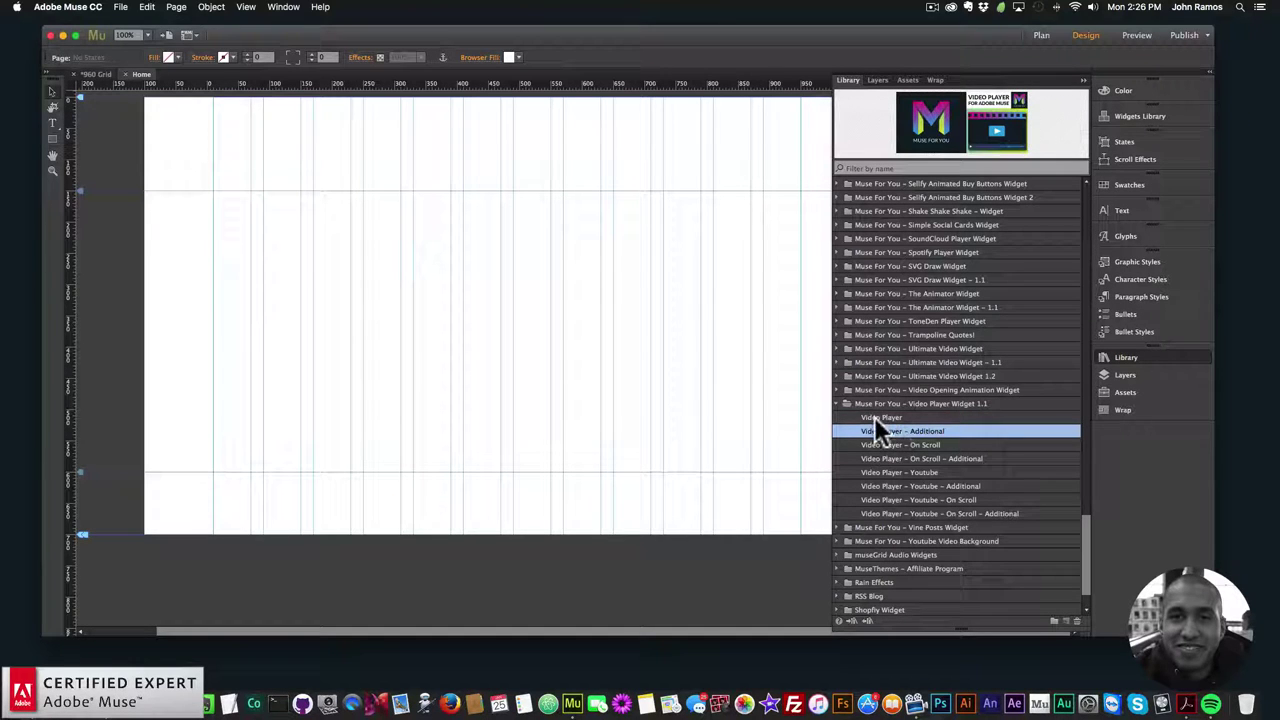
left_click(878, 415)
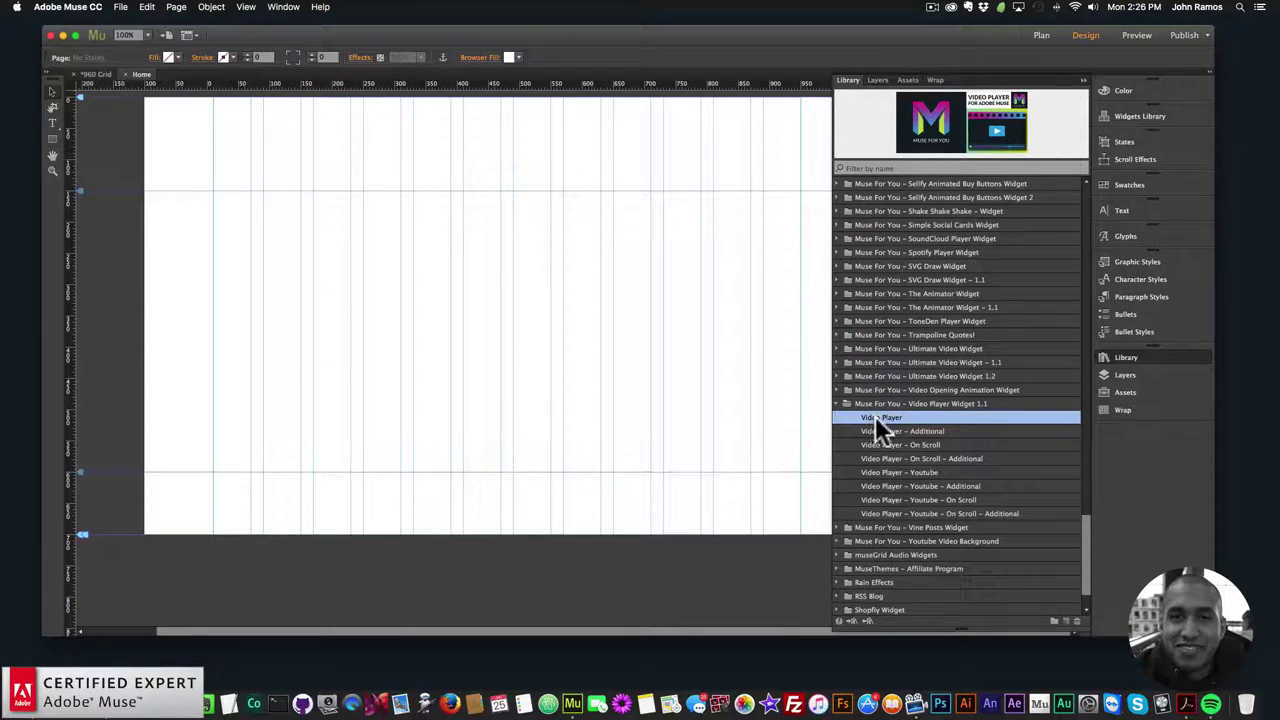
left_click_drag(875, 416, 316, 215)
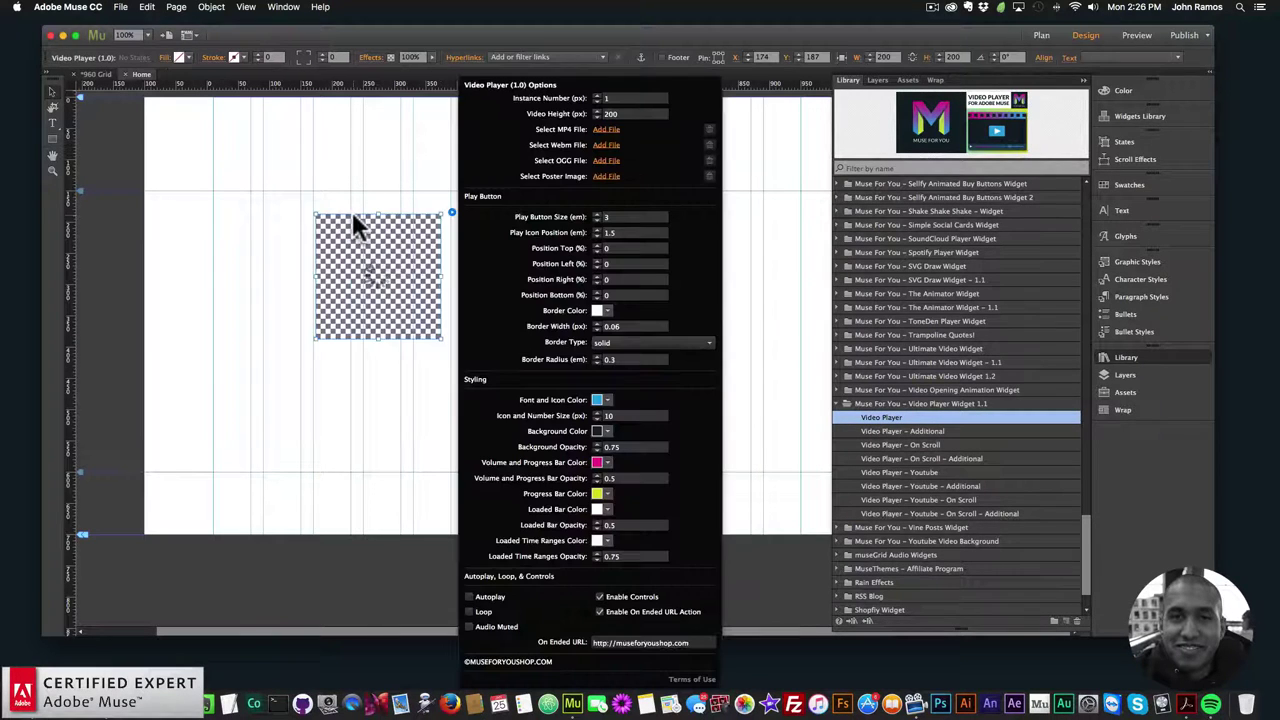
left_click(363, 232)
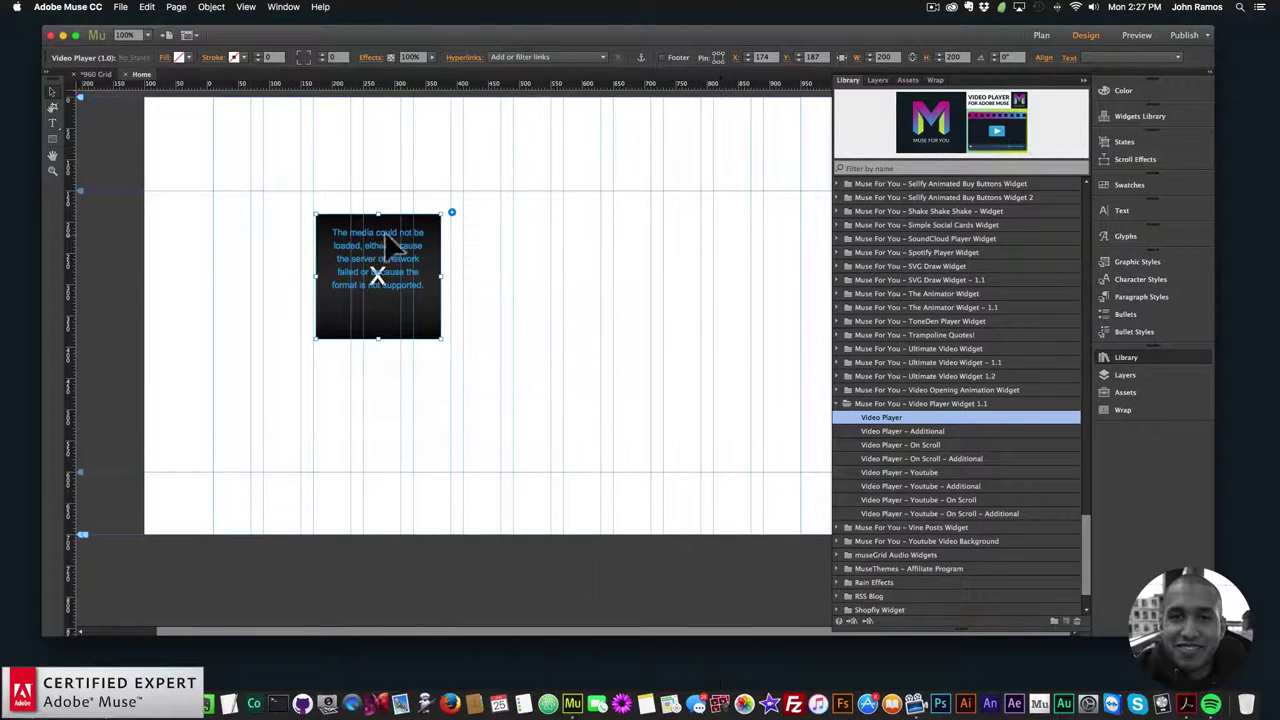
Assign the clouds_over_the_mountain_hd_stock_video MP4, Webm and OGG files to the Video Player widget.
left_click(451, 212)
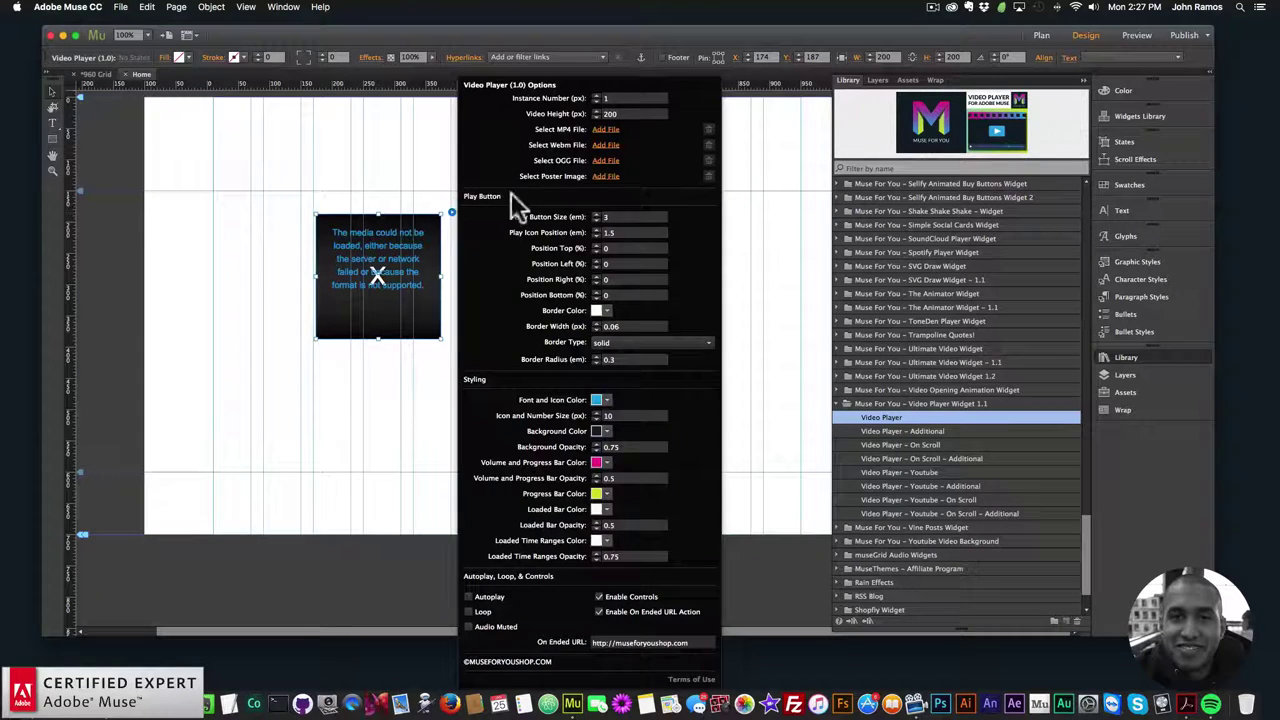
left_click(605, 129)
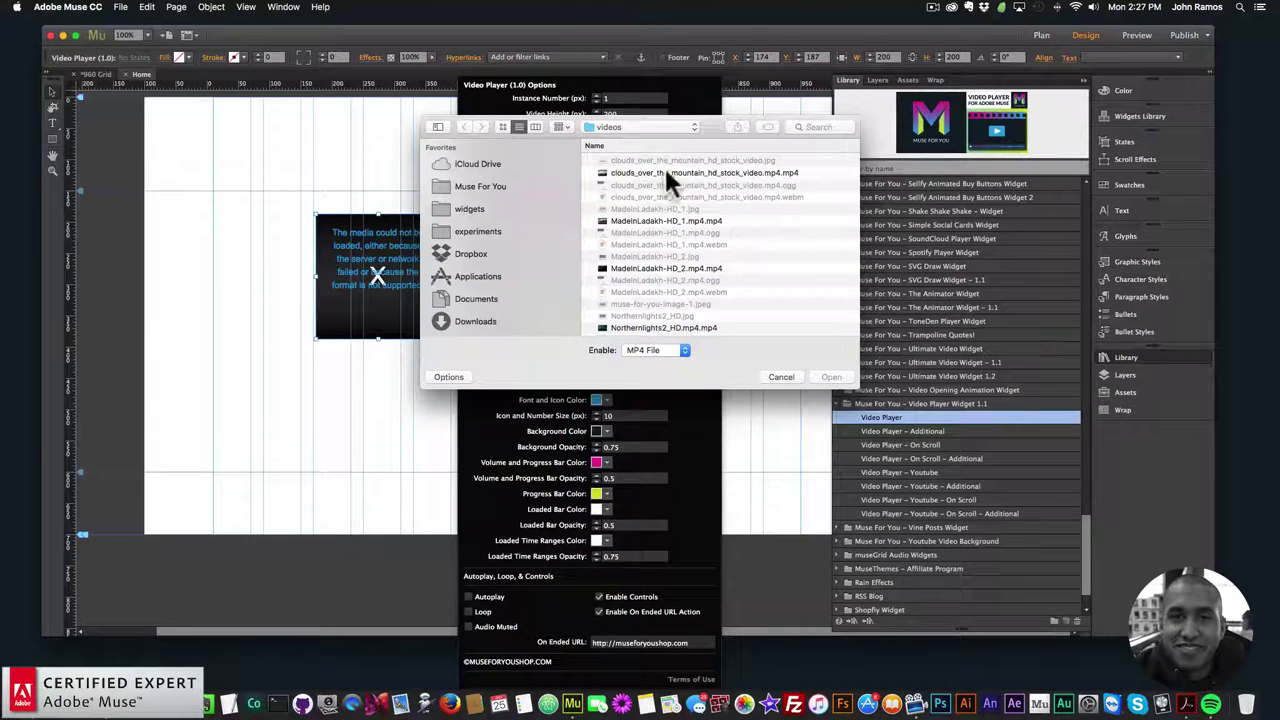
double_click(663, 167)
left_click(607, 145)
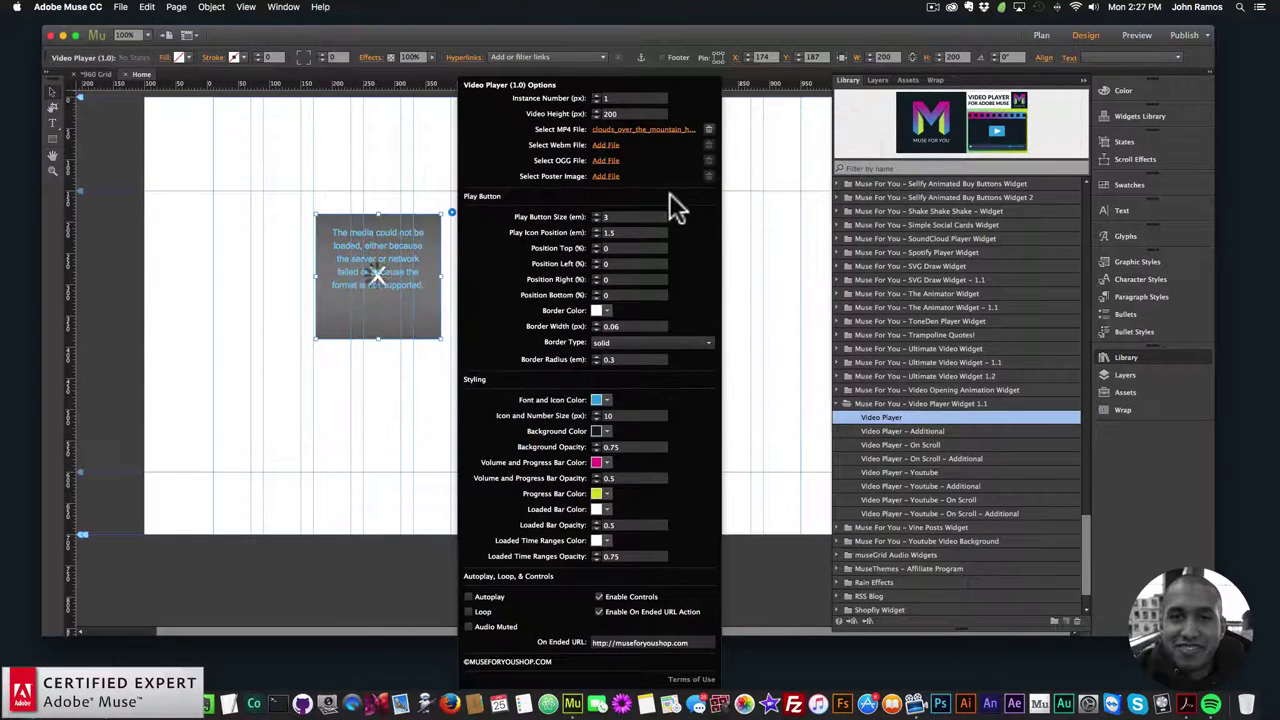
double_click(648, 191)
left_click(610, 161)
double_click(662, 182)
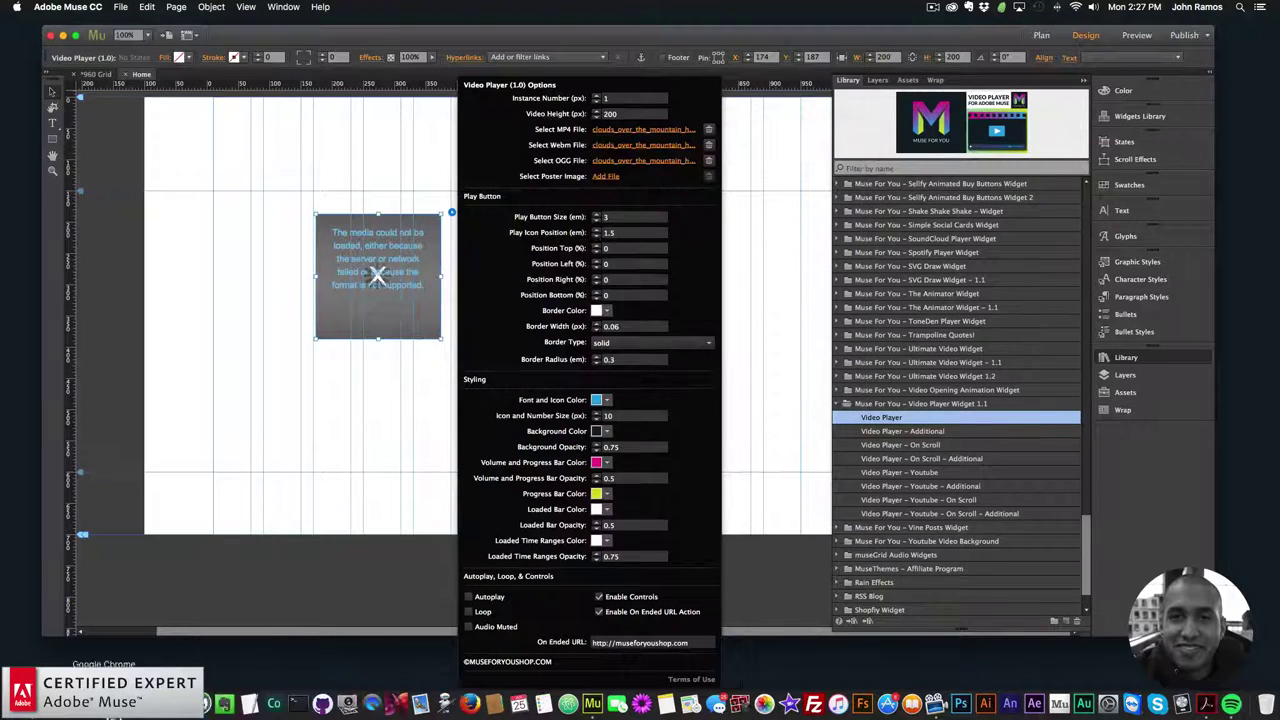
In Chrome, open the HTML5 video converter linked on the product page, examine its output formats, and return to Muse.
left_click(450, 705)
scroll(662, 341, "down", 10)
scroll(670, 362, "down", 5)
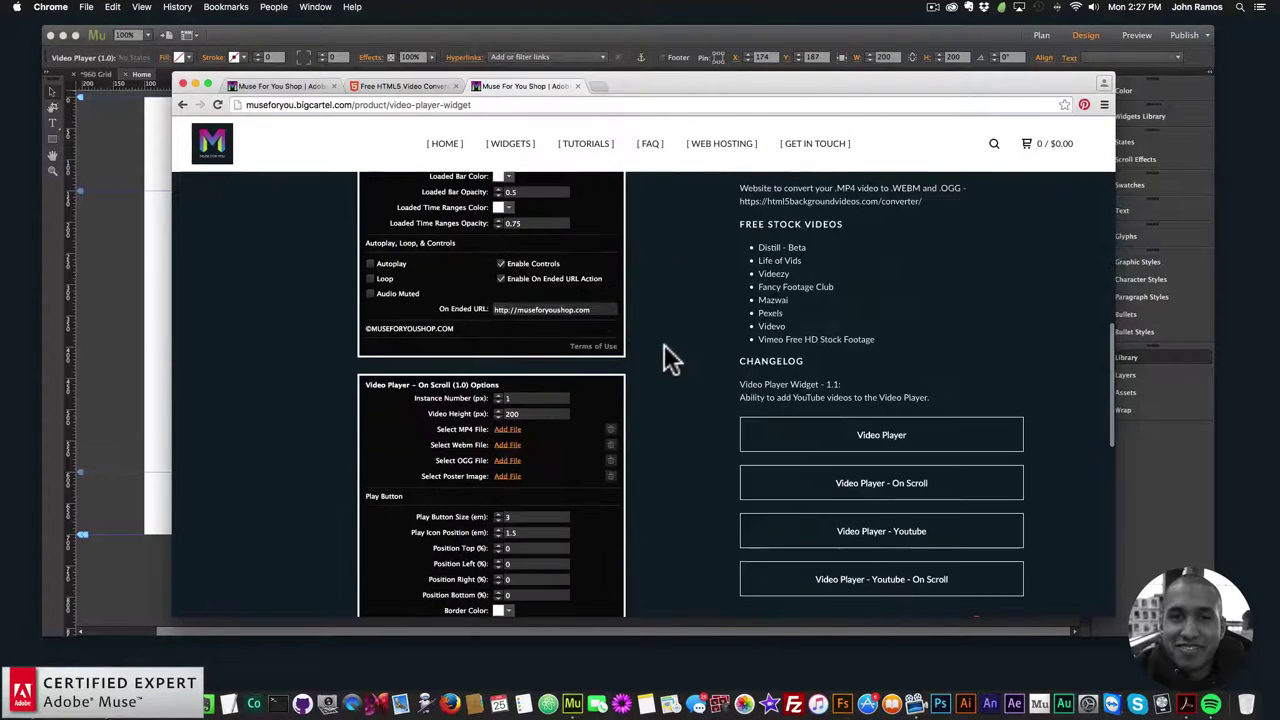
scroll(664, 350, "up", 2)
left_click(789, 244)
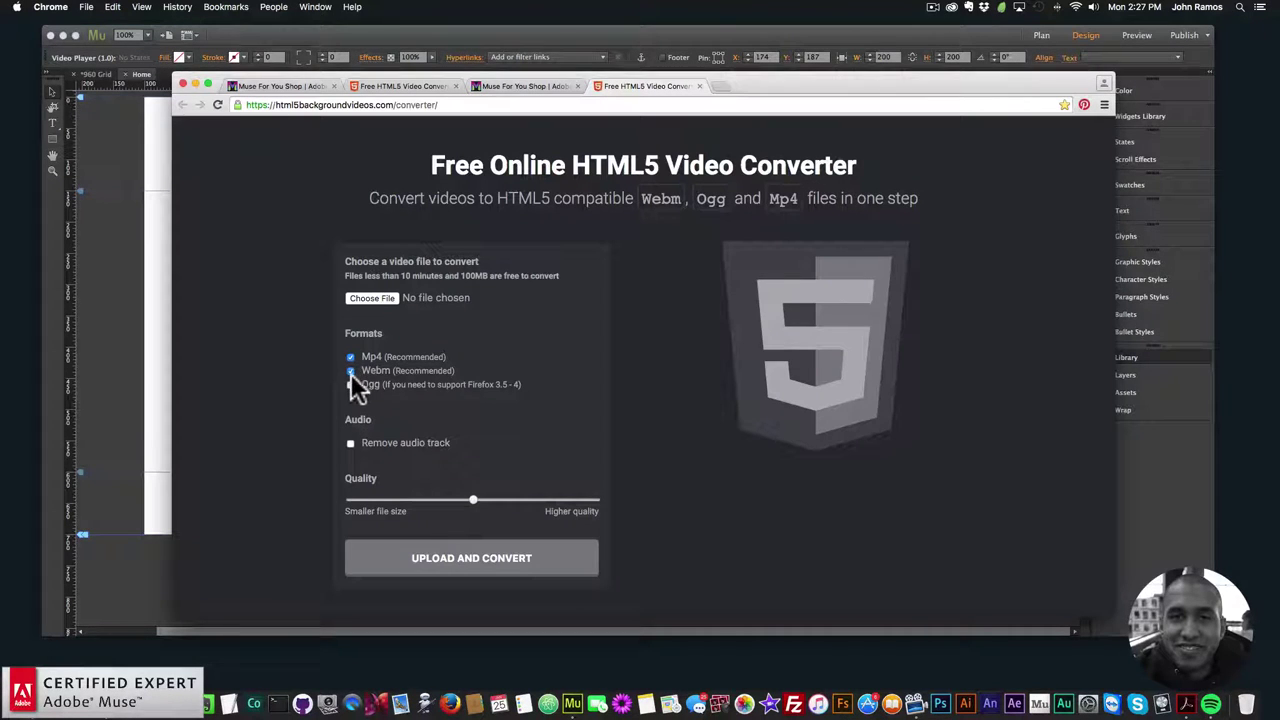
left_click(350, 356)
left_click(135, 257)
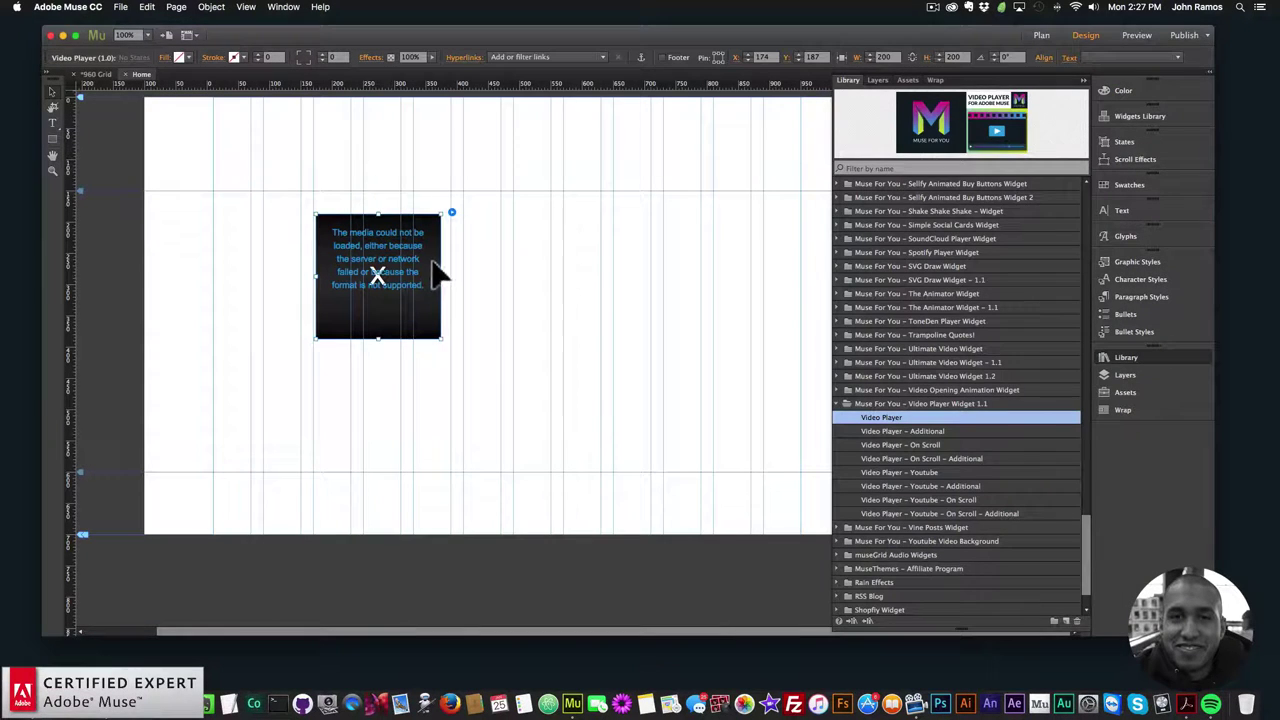
Set clouds_over_the_mountain_hd_stock_video.jpg as the Video Player widget's poster image and close its options.
left_click(451, 212)
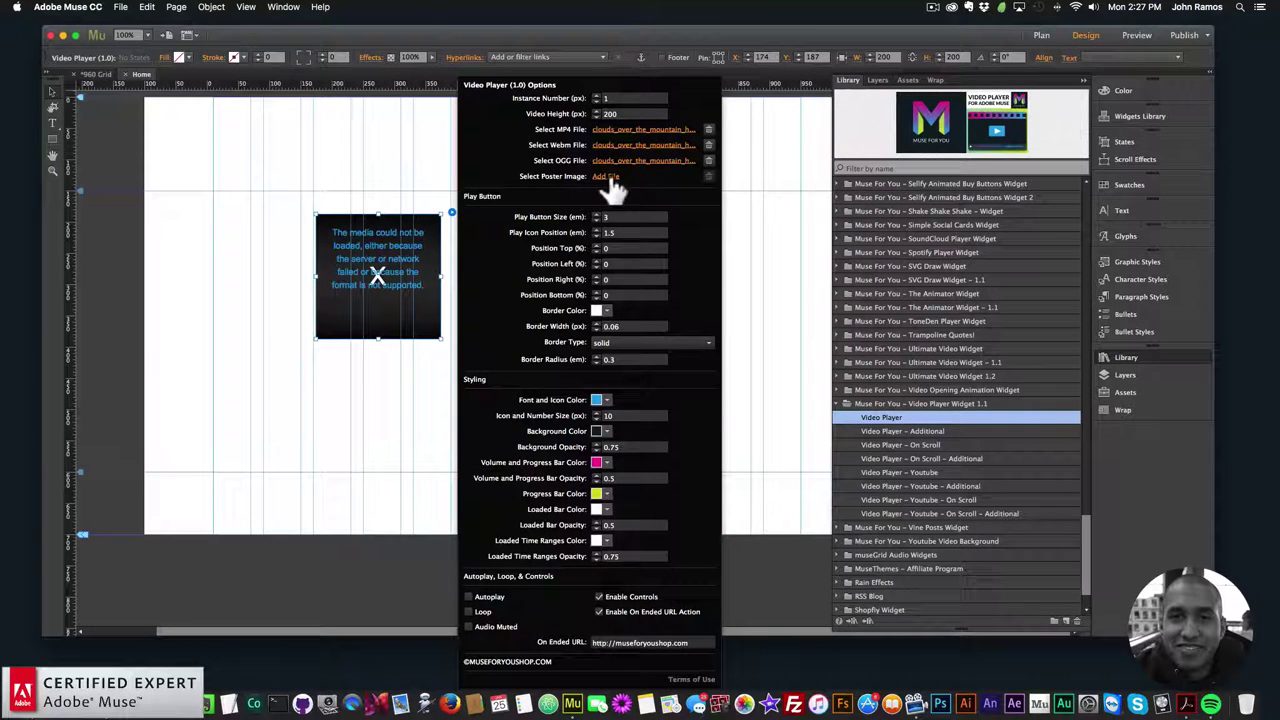
left_click(606, 176)
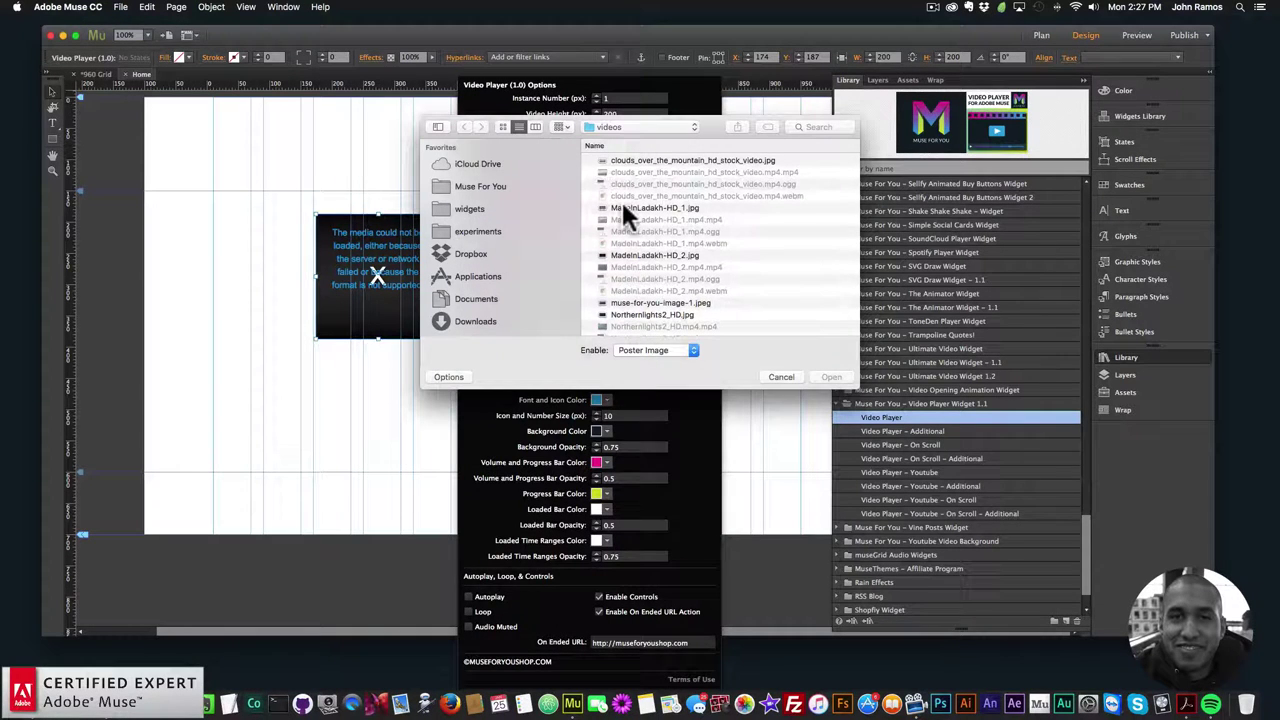
left_click(658, 161)
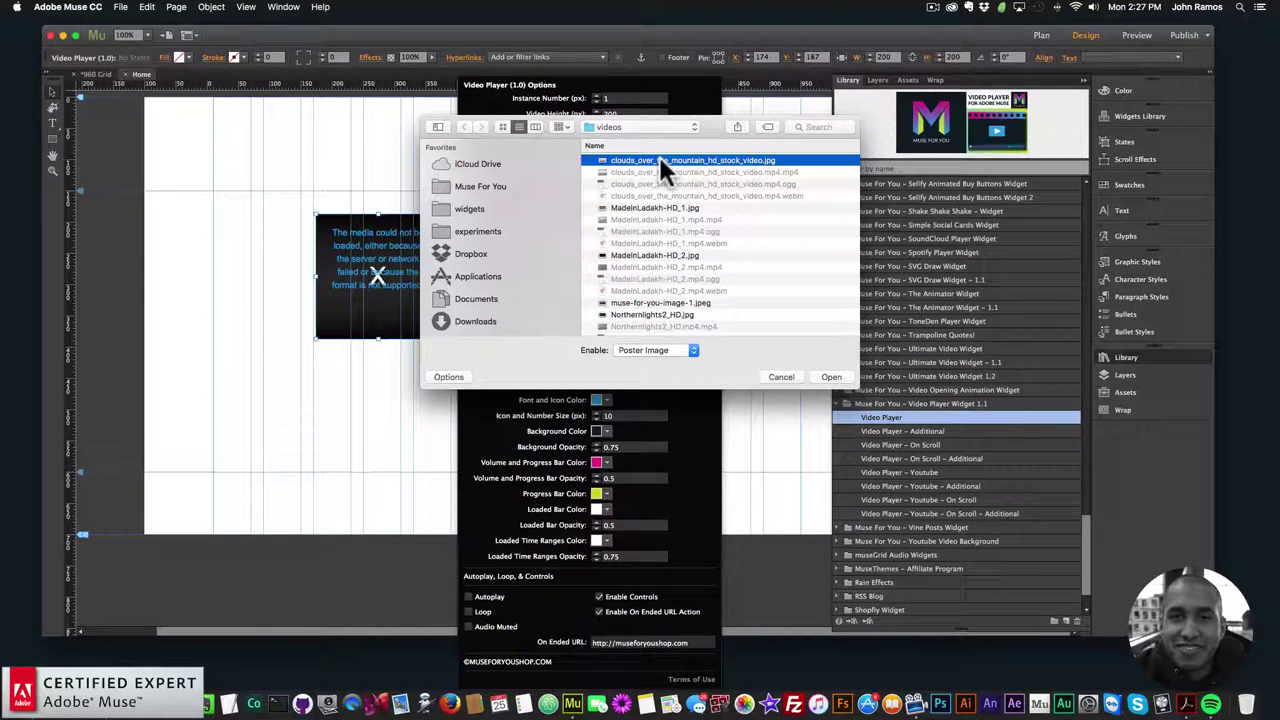
double_click(680, 158)
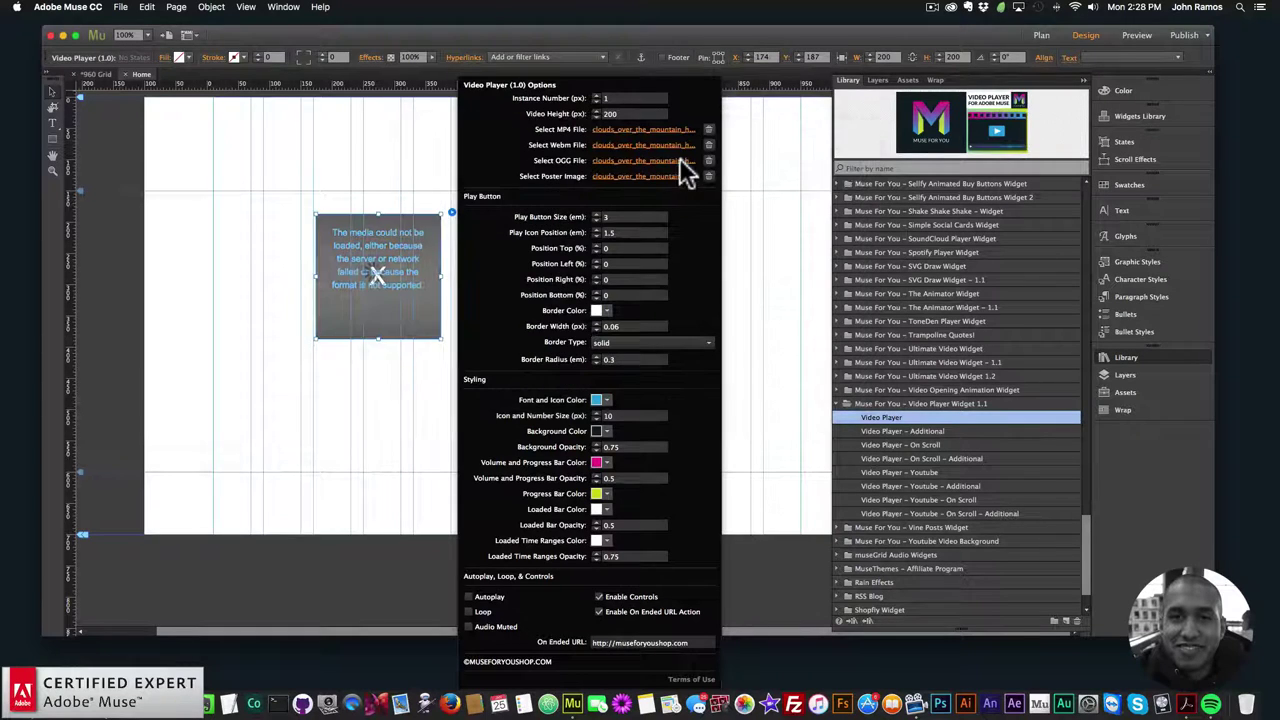
left_click(380, 290)
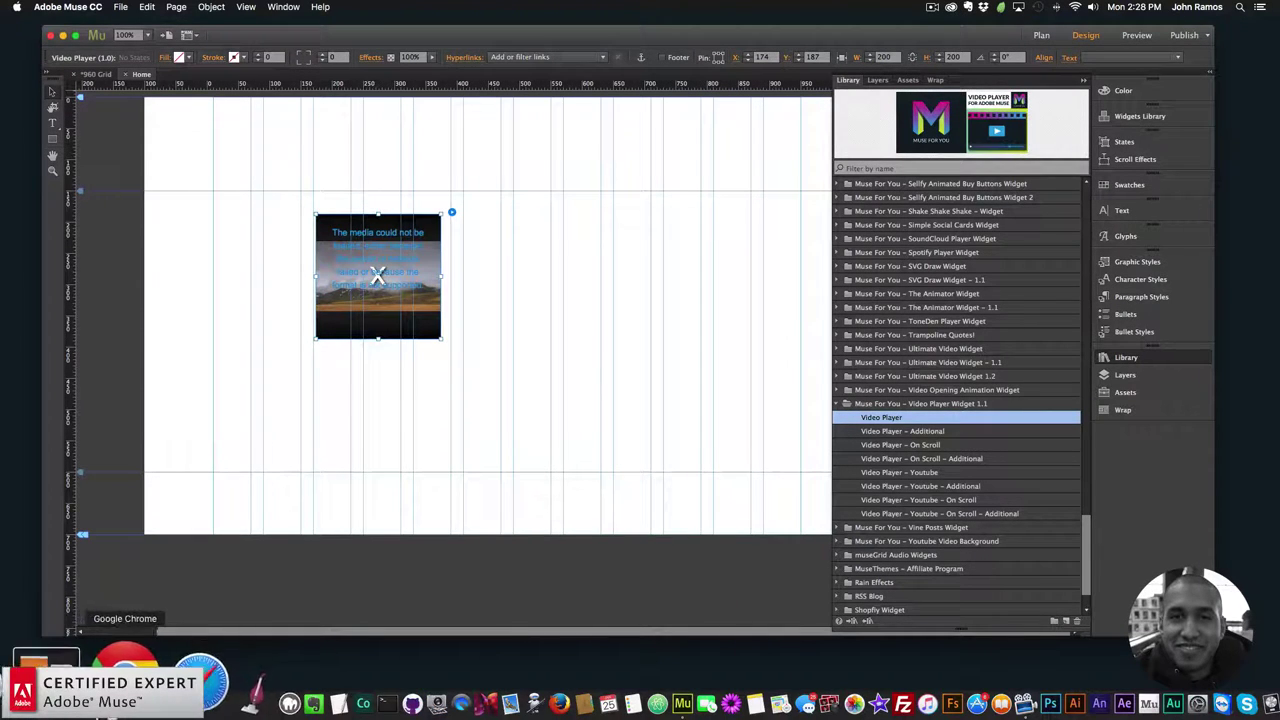
Open clouds_over_the_mountain_hd_stock_video.mp4.mp4 full screen from the videos folder in Finder and take a full-screen screenshot of its first frame.
key("super+Tab")
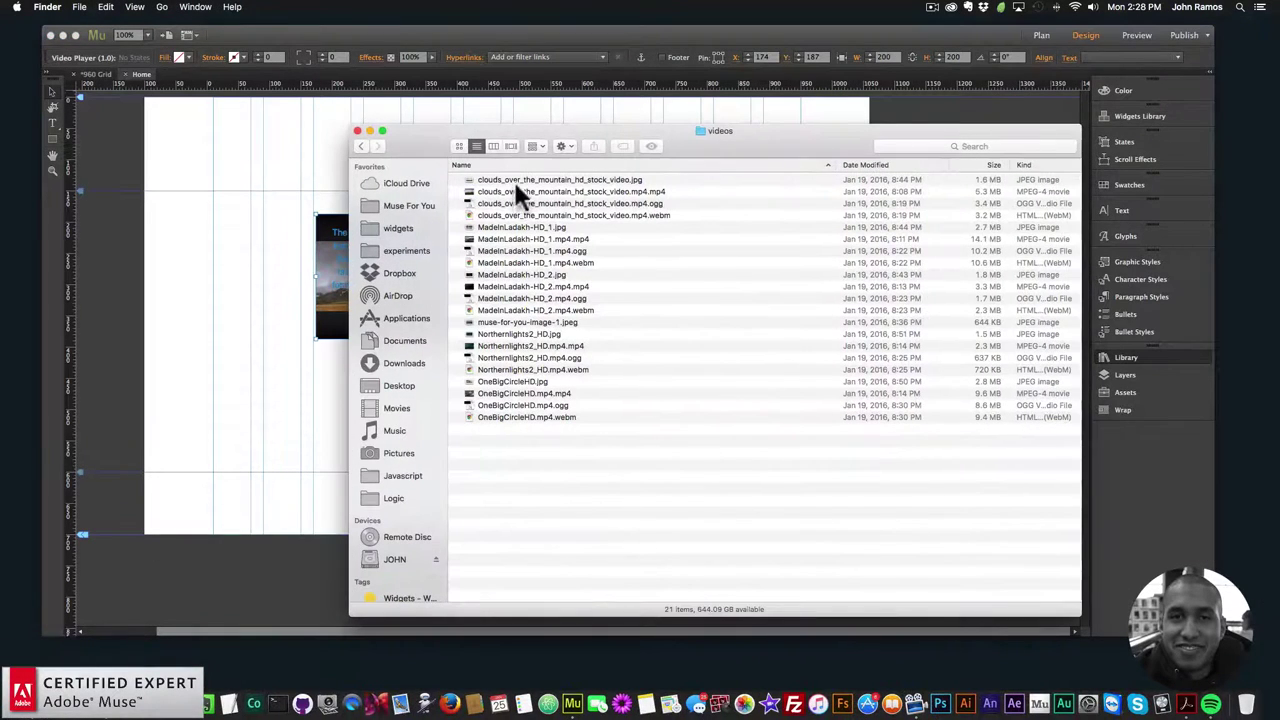
double_click(555, 191)
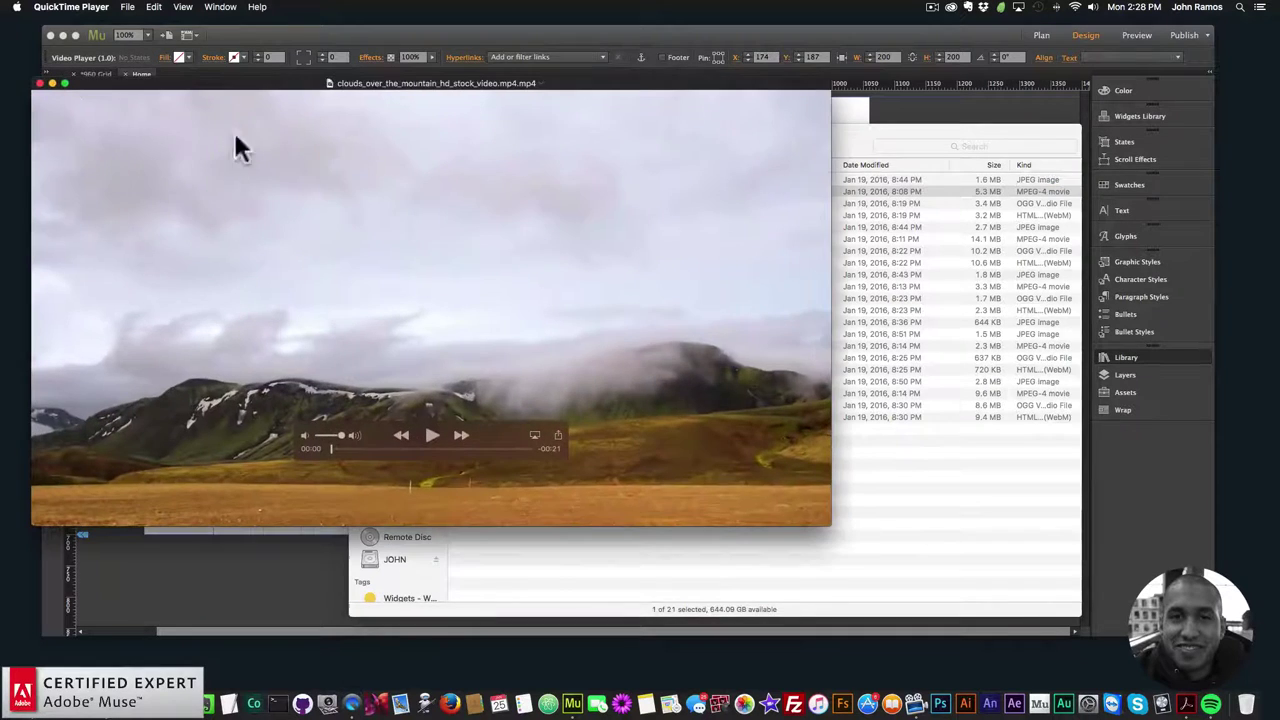
left_click(64, 83)
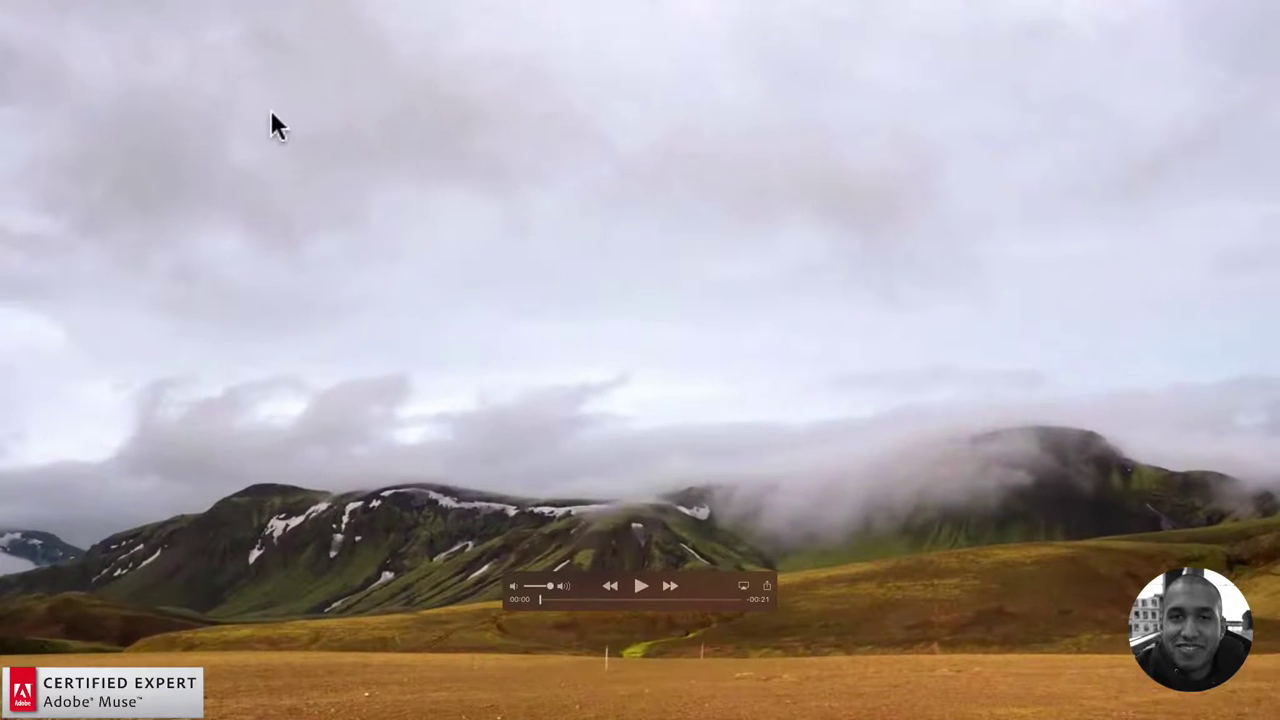
key("super+shift+4")
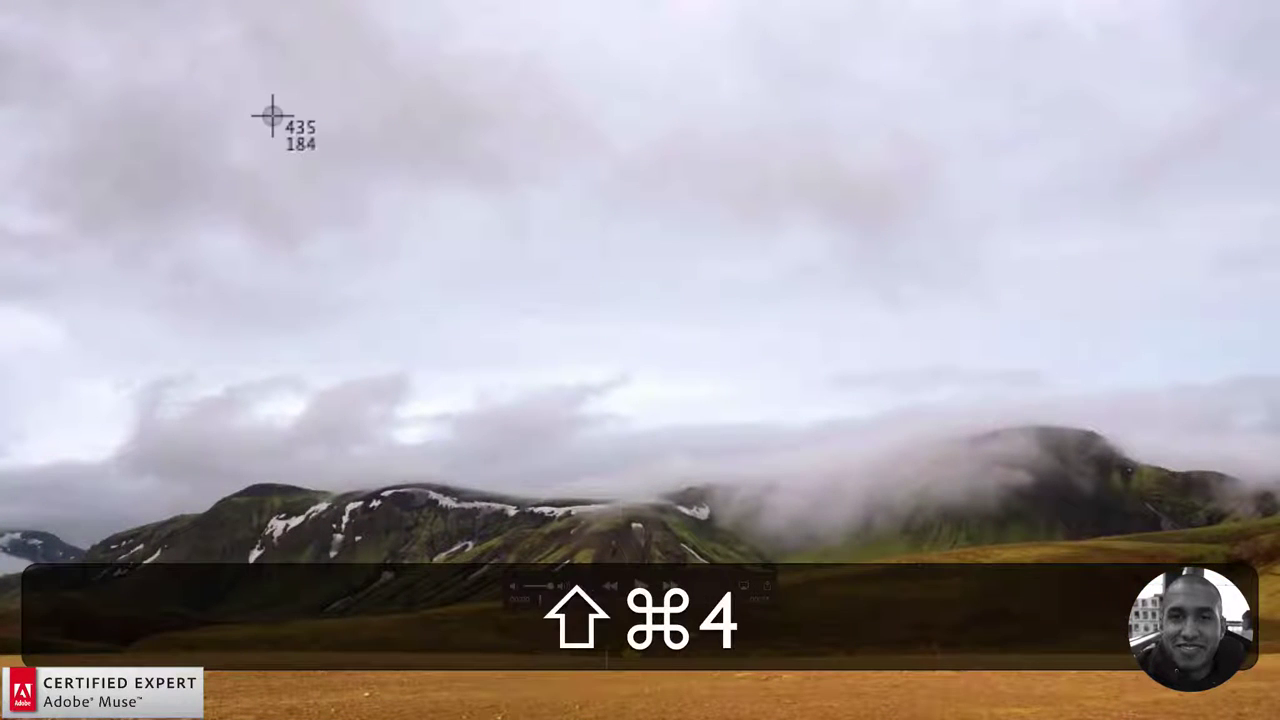
key("Escape")
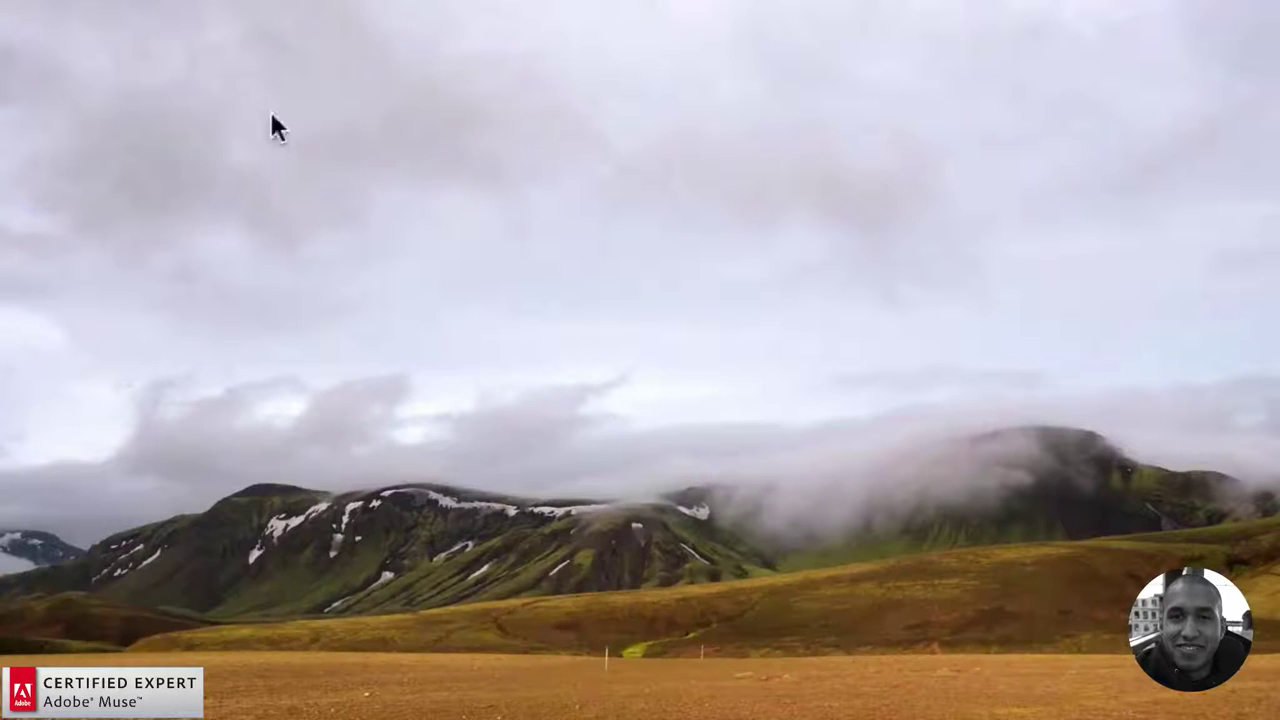
key("super+shift+3")
mouse_move(665, 590)
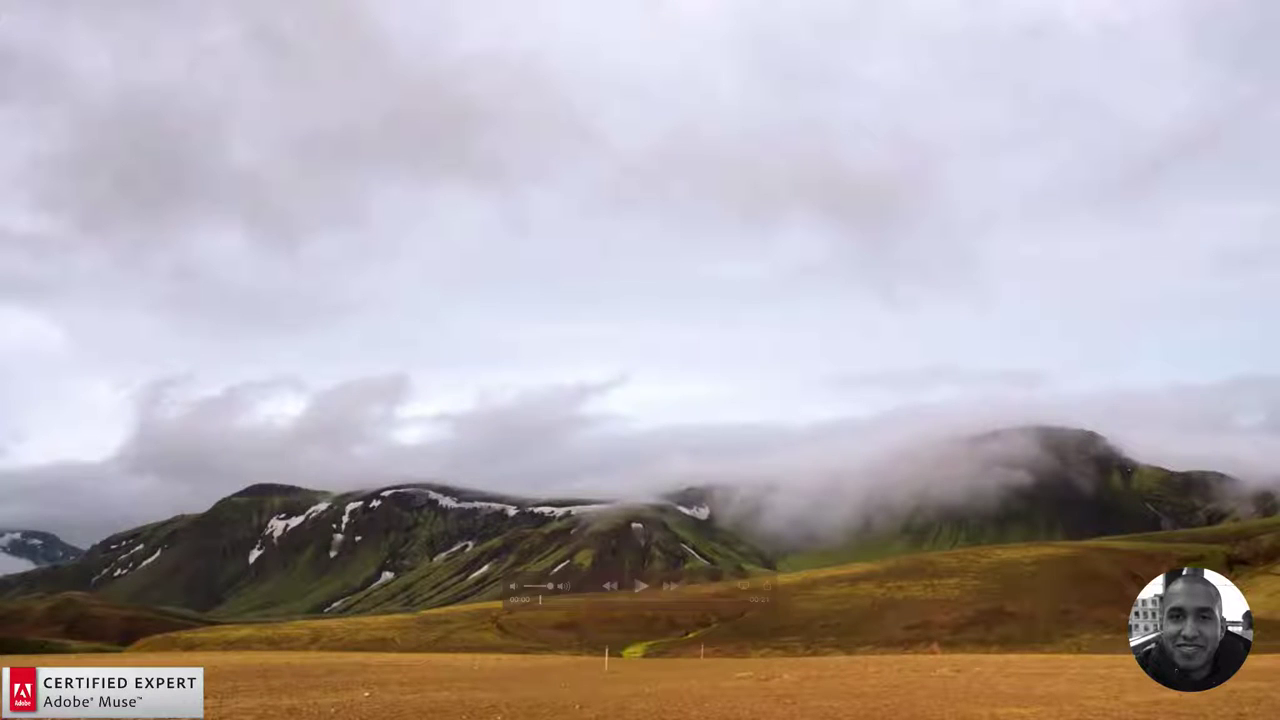
key("super+shift+3")
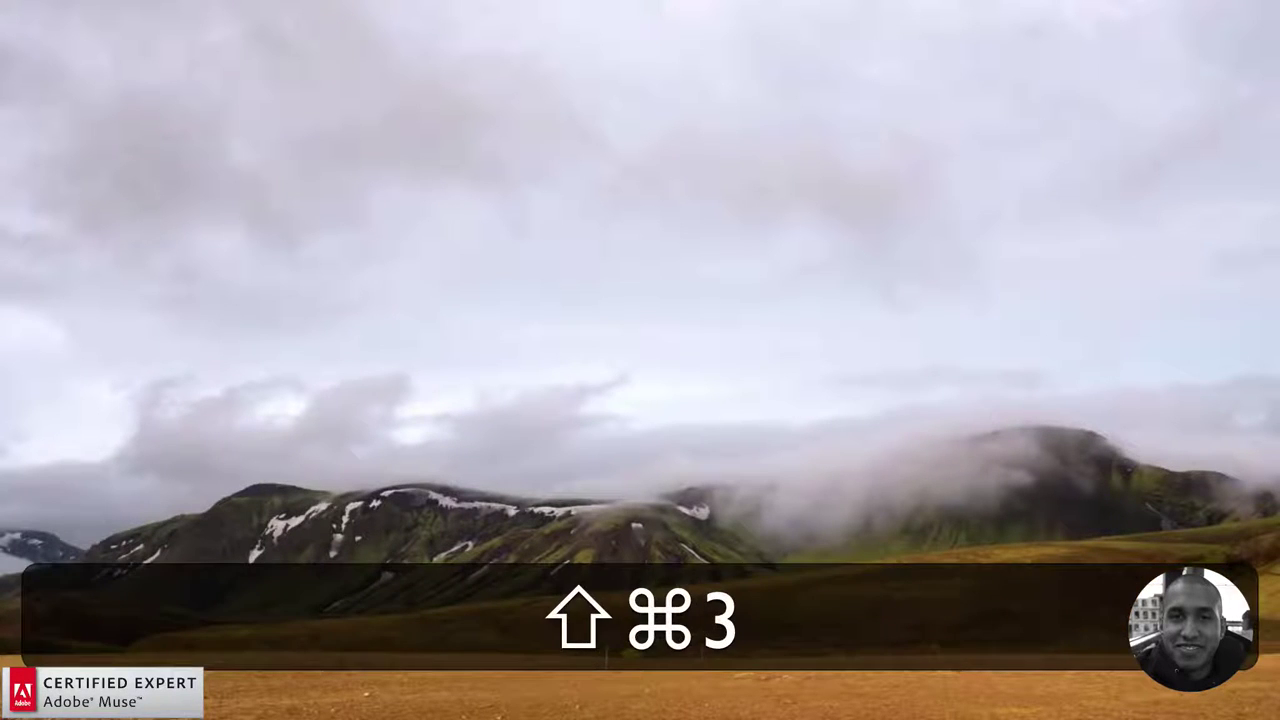
Leave full-screen playback, close the clouds video in QuickTime Player, and return to Muse.
key("Escape")
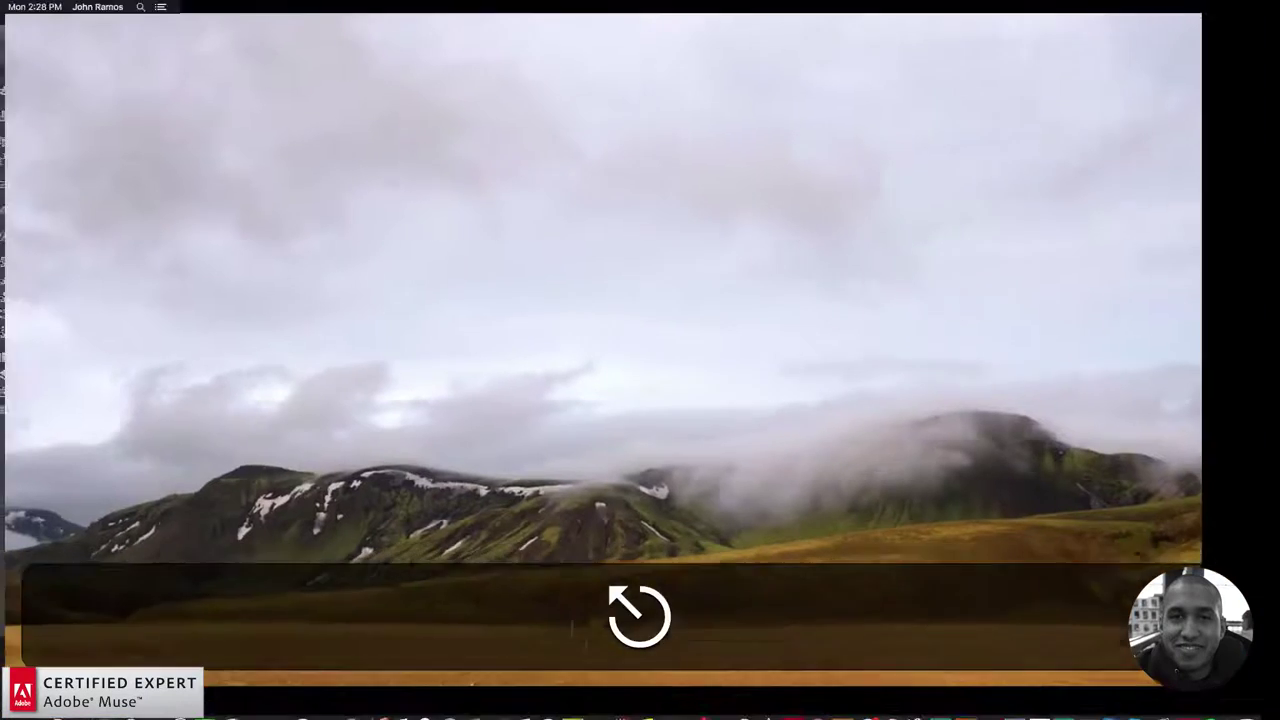
left_click_drag(153, 80, 242, 95)
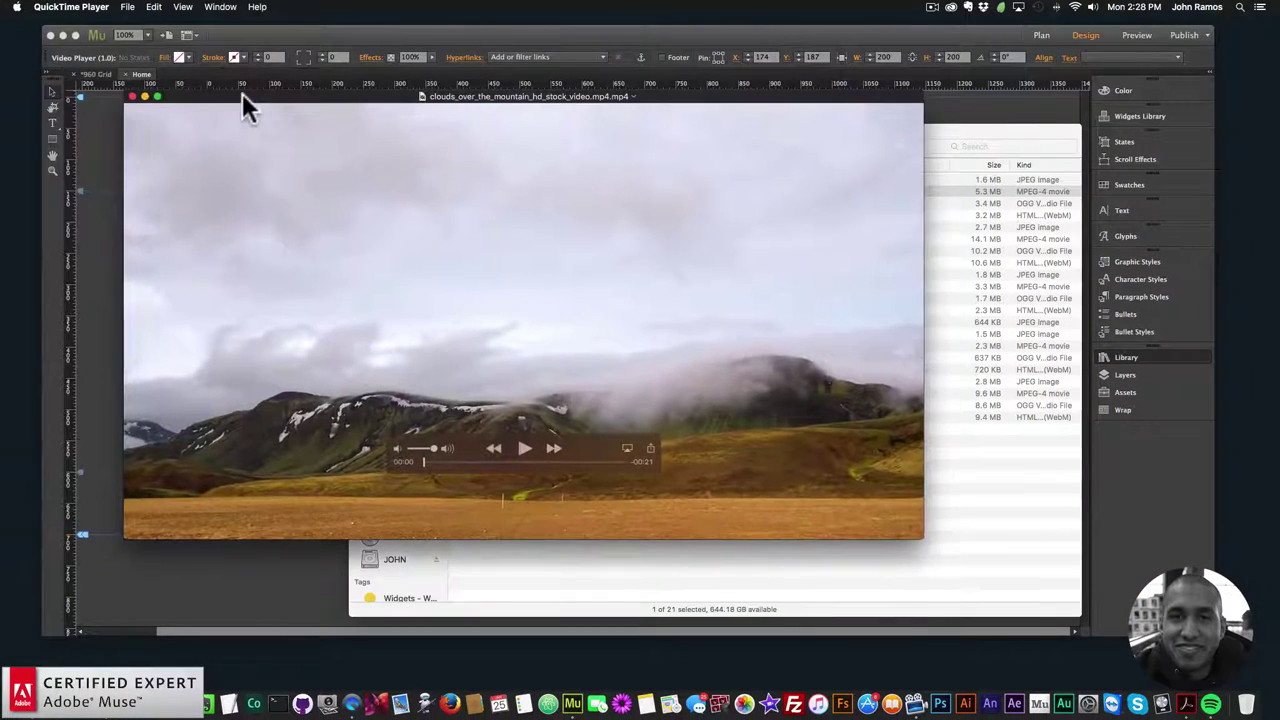
left_click(133, 96)
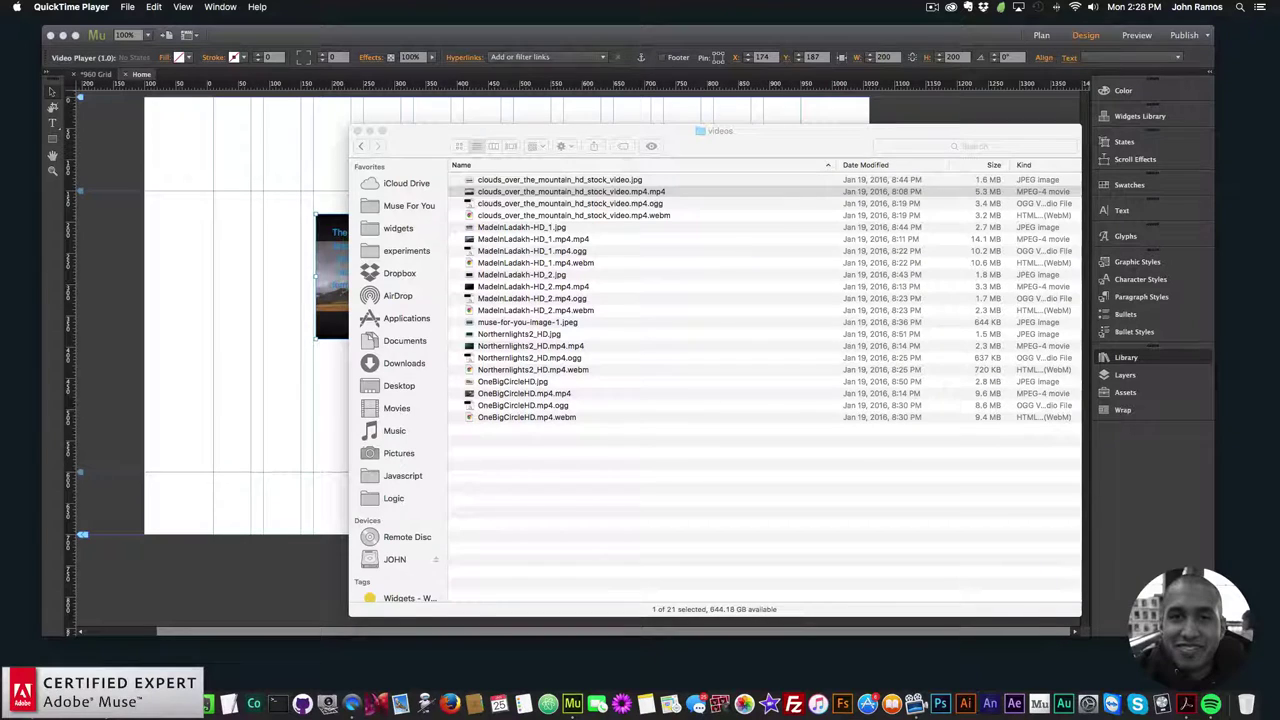
left_click(450, 45)
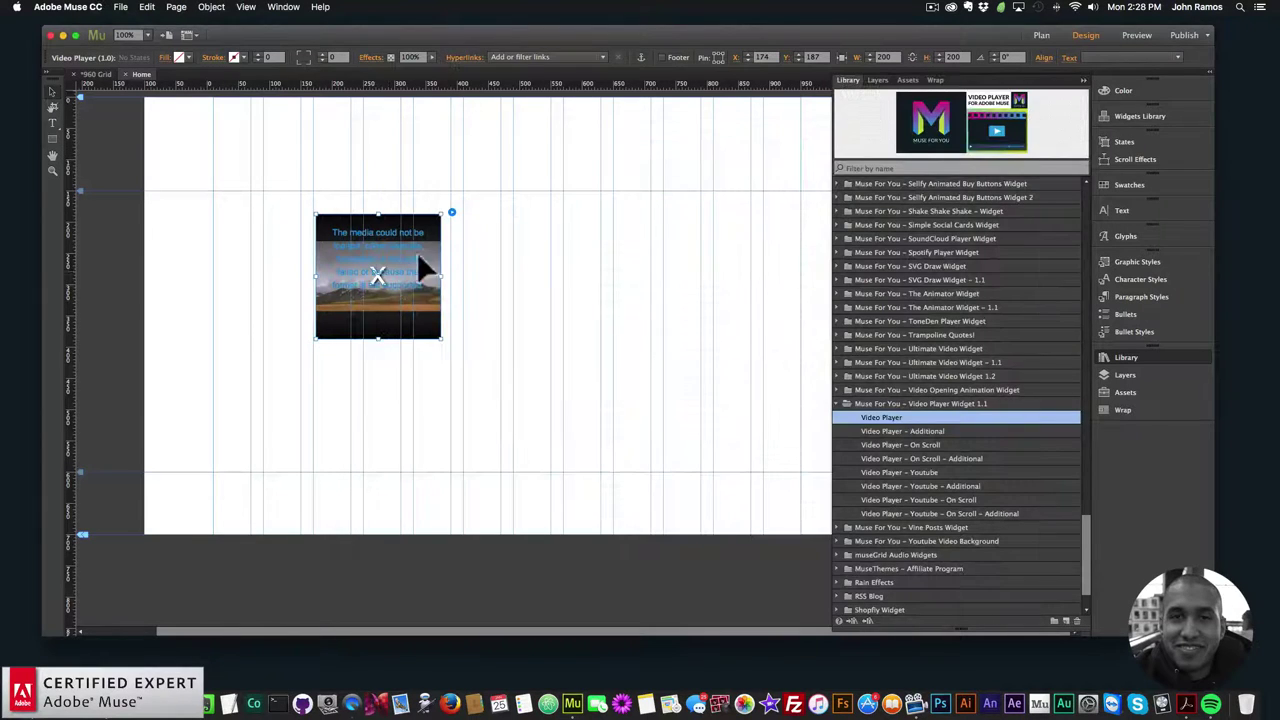
Move the Video Player widget to X 180, Y 150 and set its Video Height to 350 px.
left_click_drag(397, 248, 403, 232)
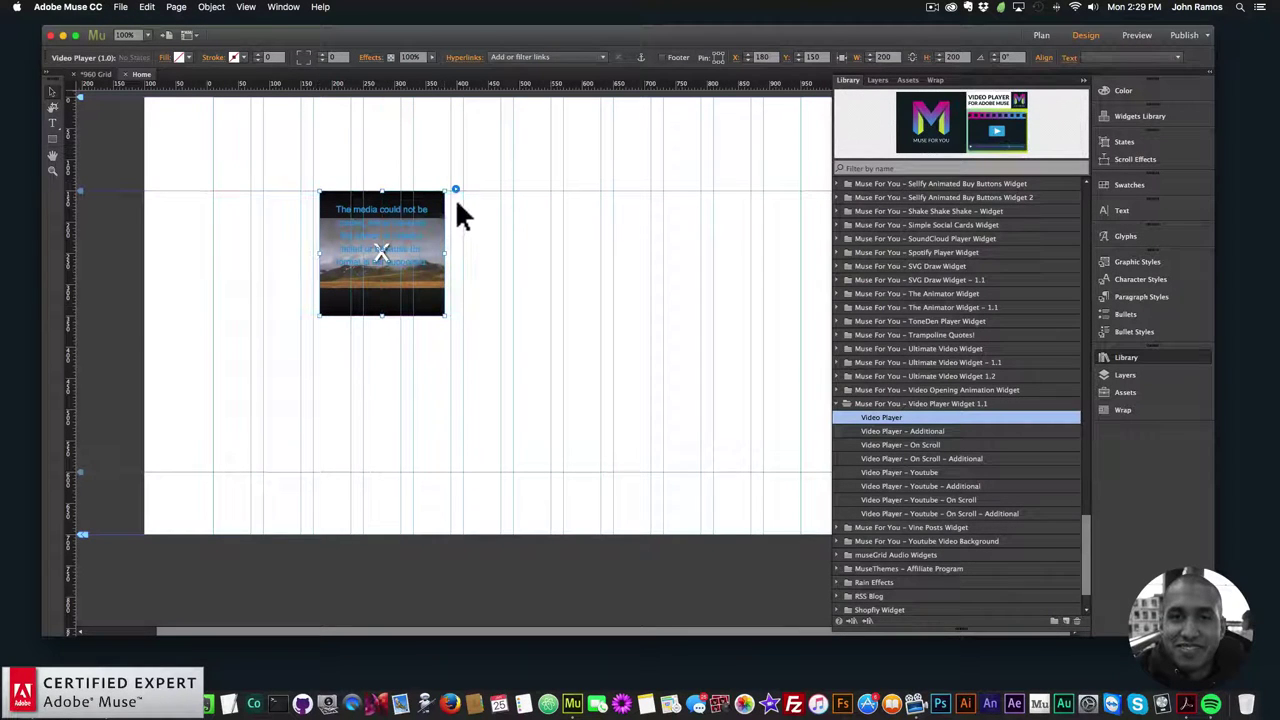
left_click(455, 189)
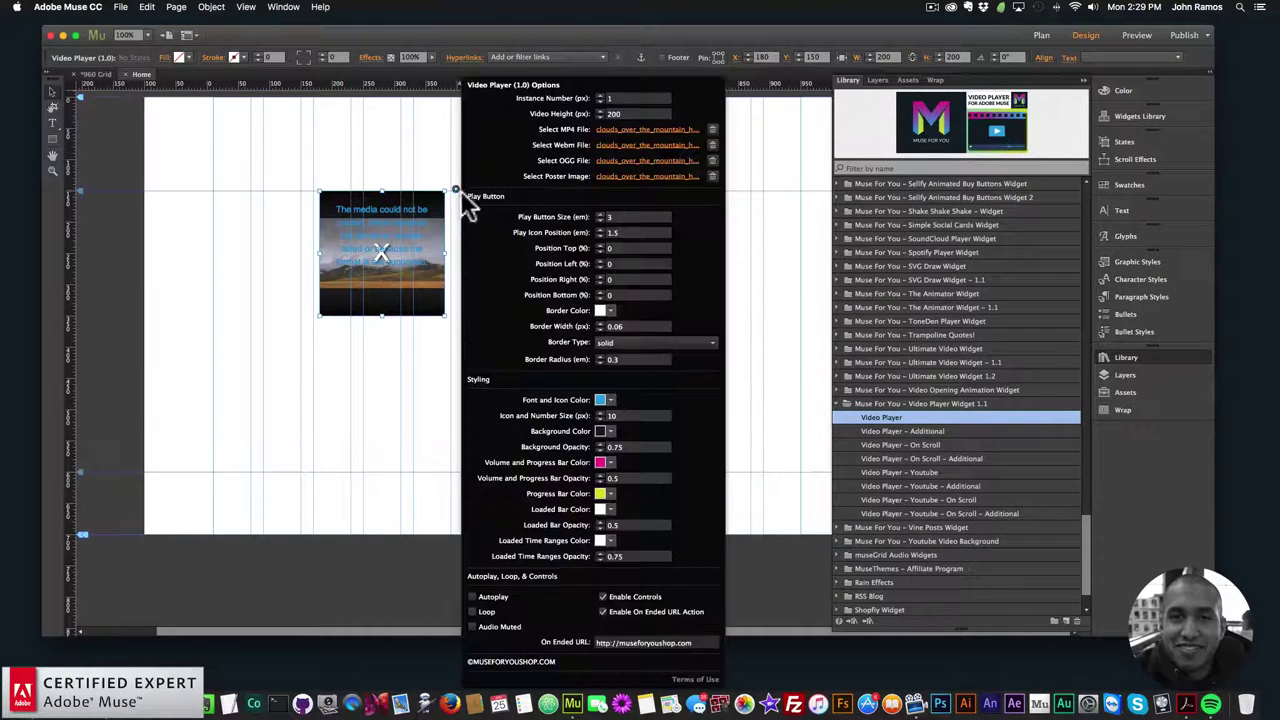
left_click(612, 113)
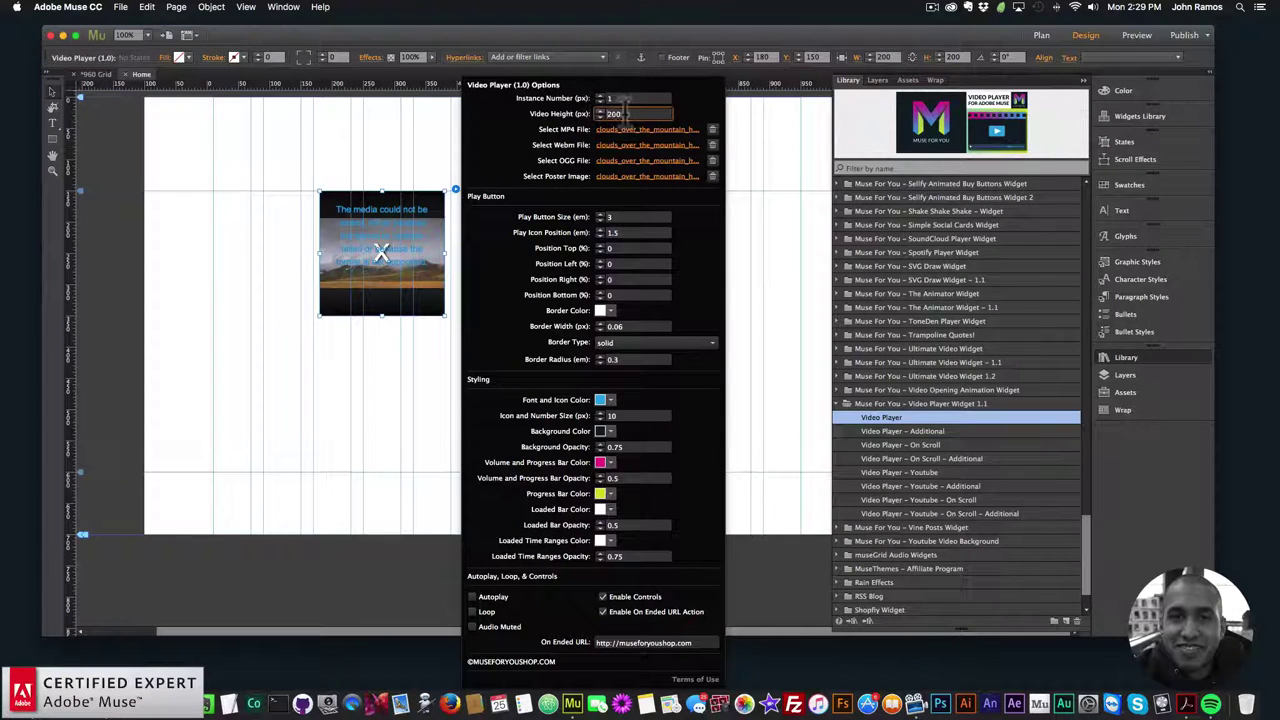
type("350")
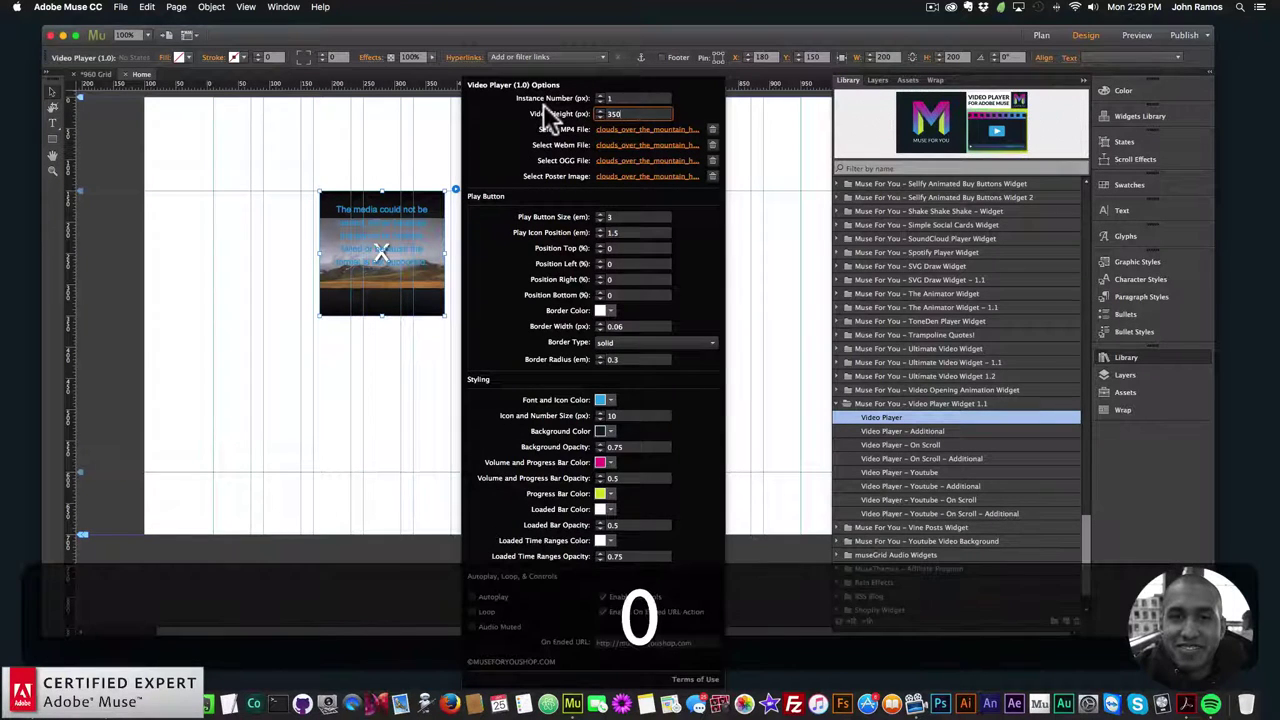
key("Return")
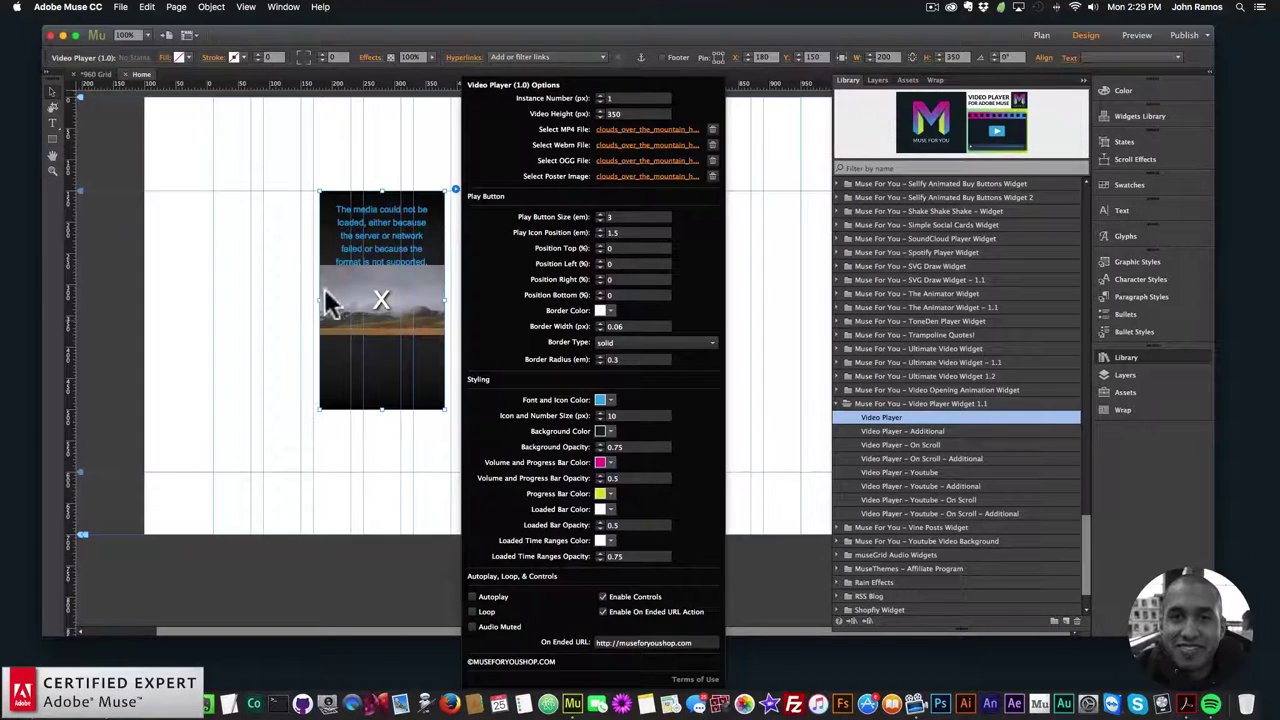
Widen the Video Player widget to 620 px starting at X 170, and collapse the library.
left_click(329, 294)
left_click_drag(446, 300, 692, 317)
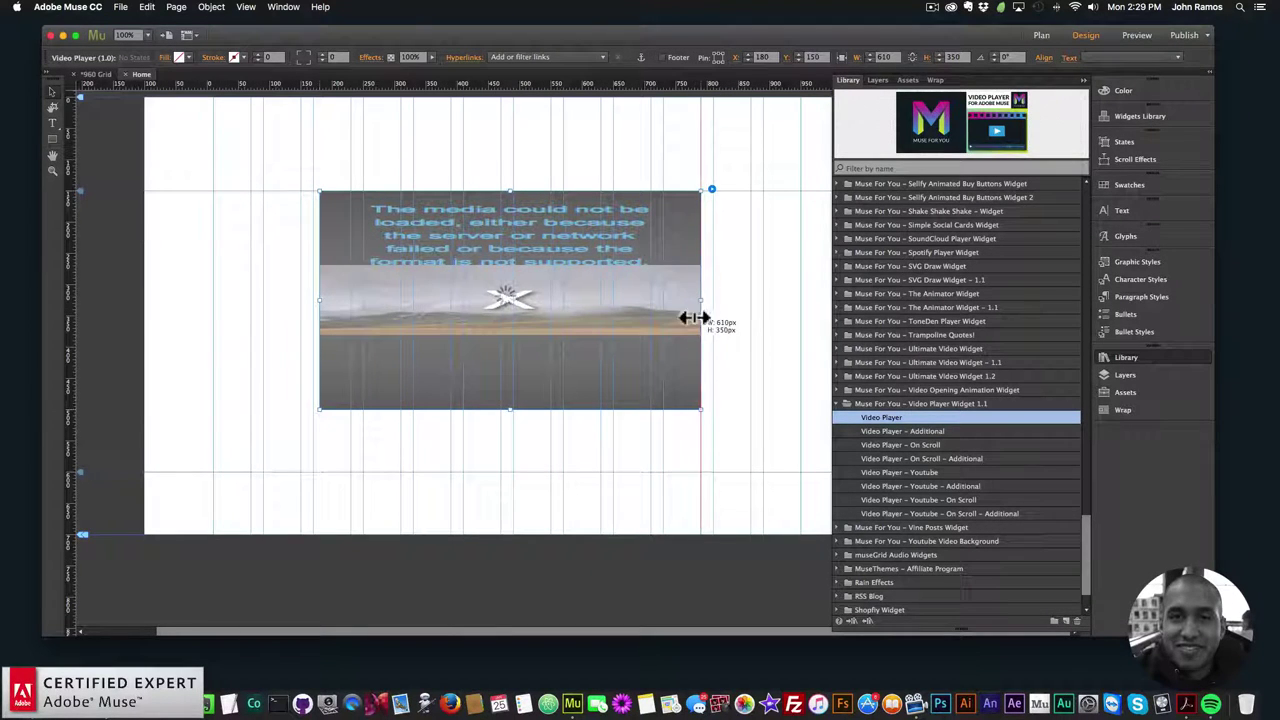
left_click_drag(320, 300, 314, 300)
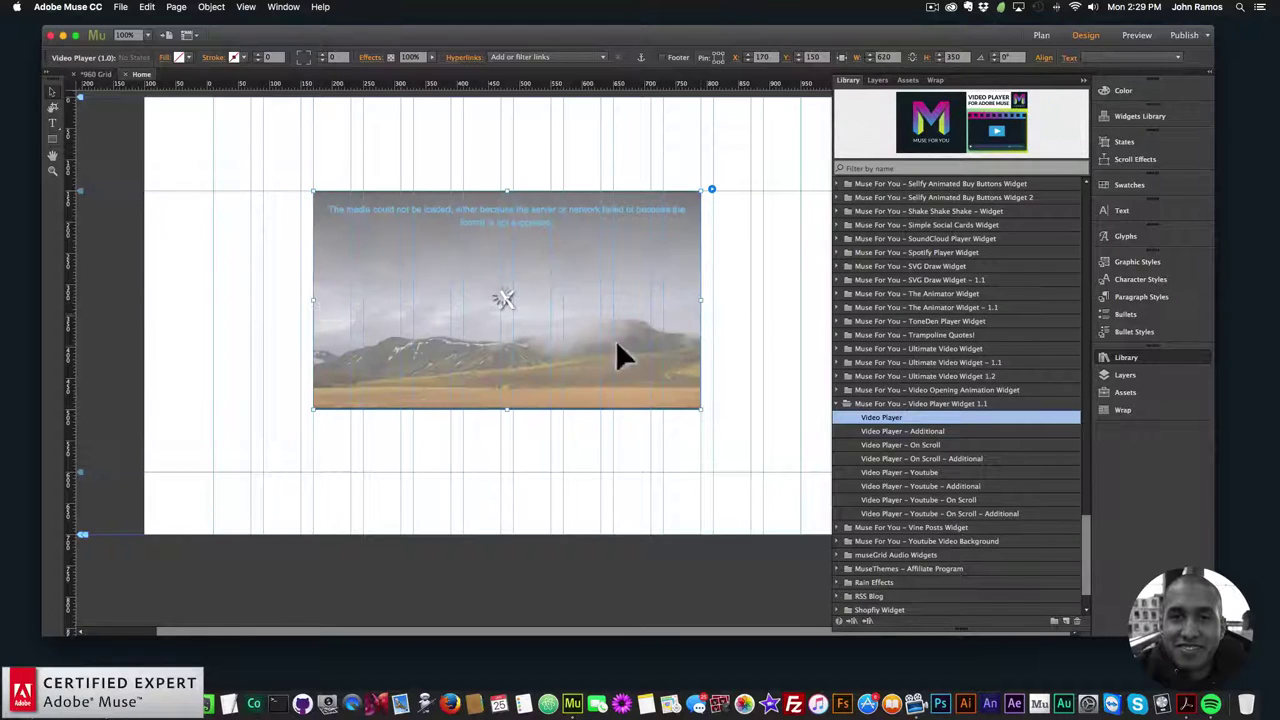
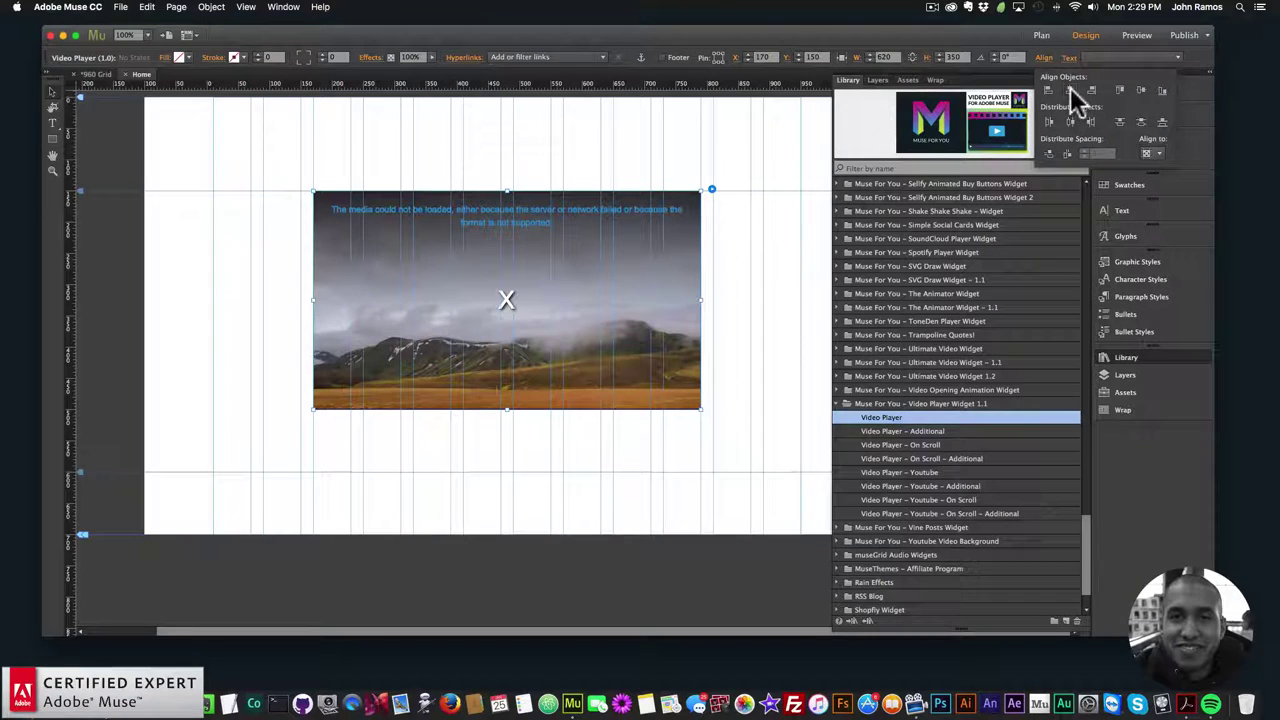
left_click(1120, 358)
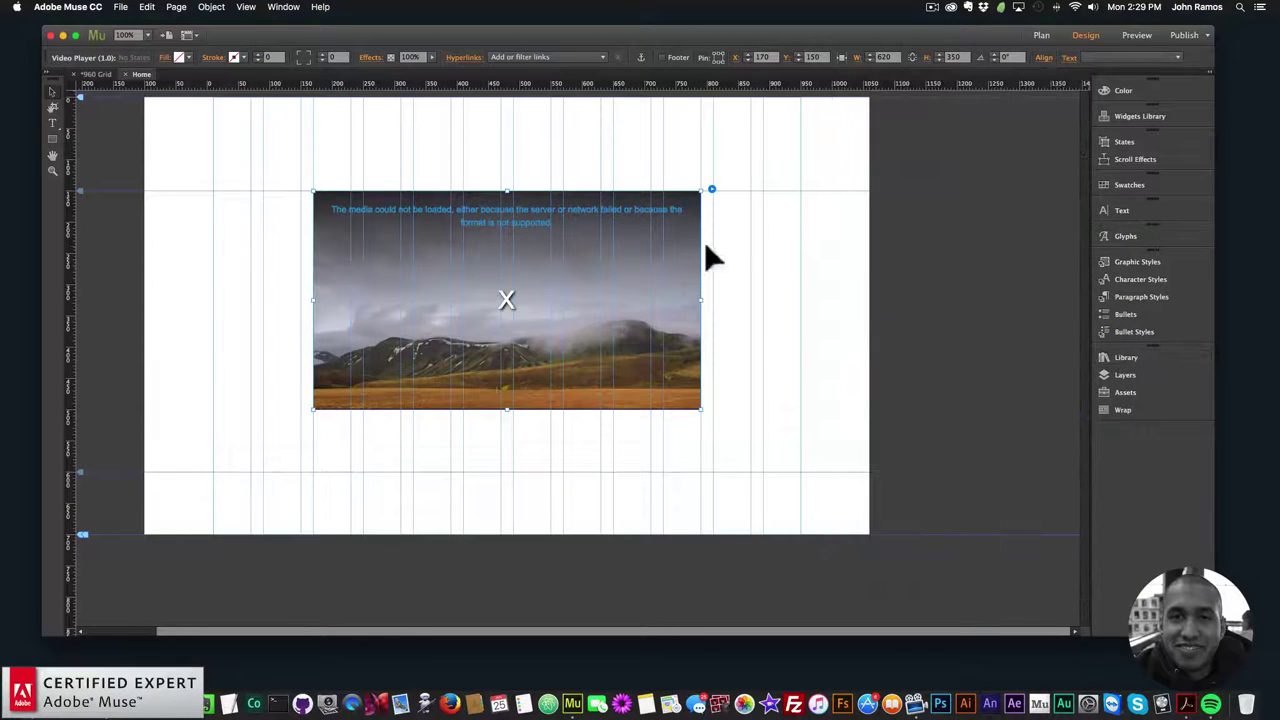
left_click(634, 183)
Preview the Home page in the browser, play the mountain video, and pause it.
left_click(120, 7)
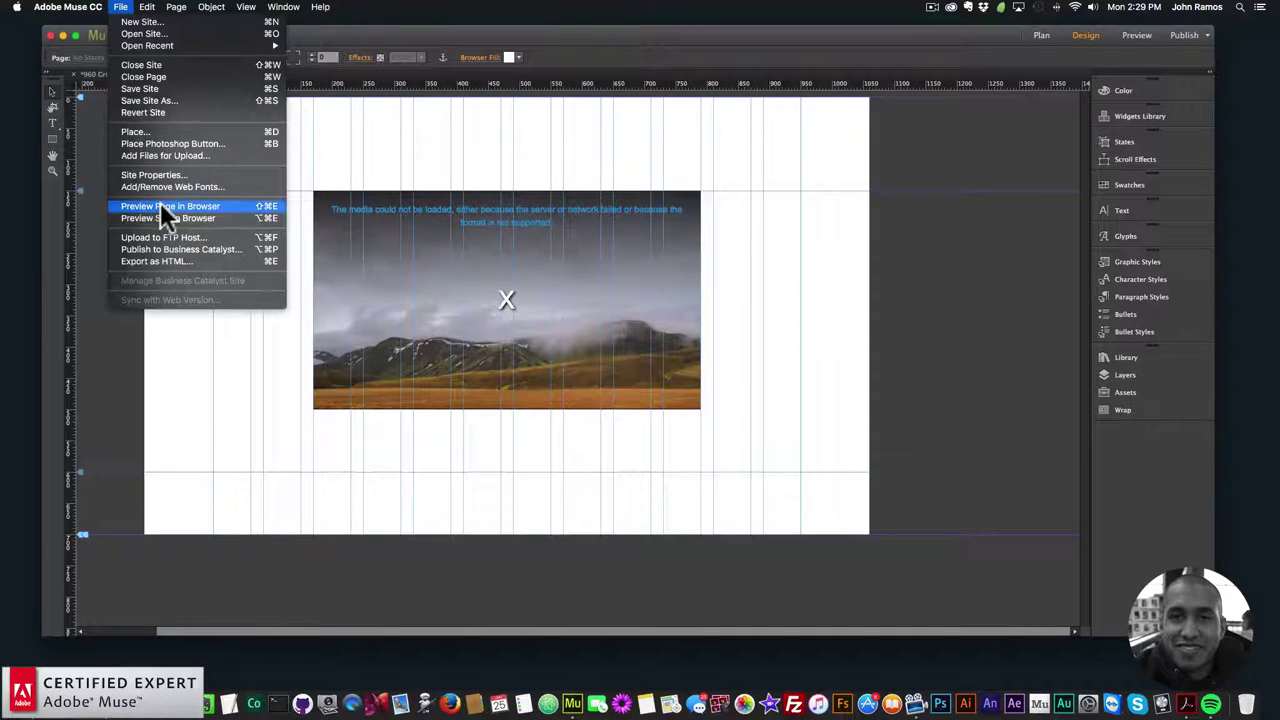
left_click(160, 206)
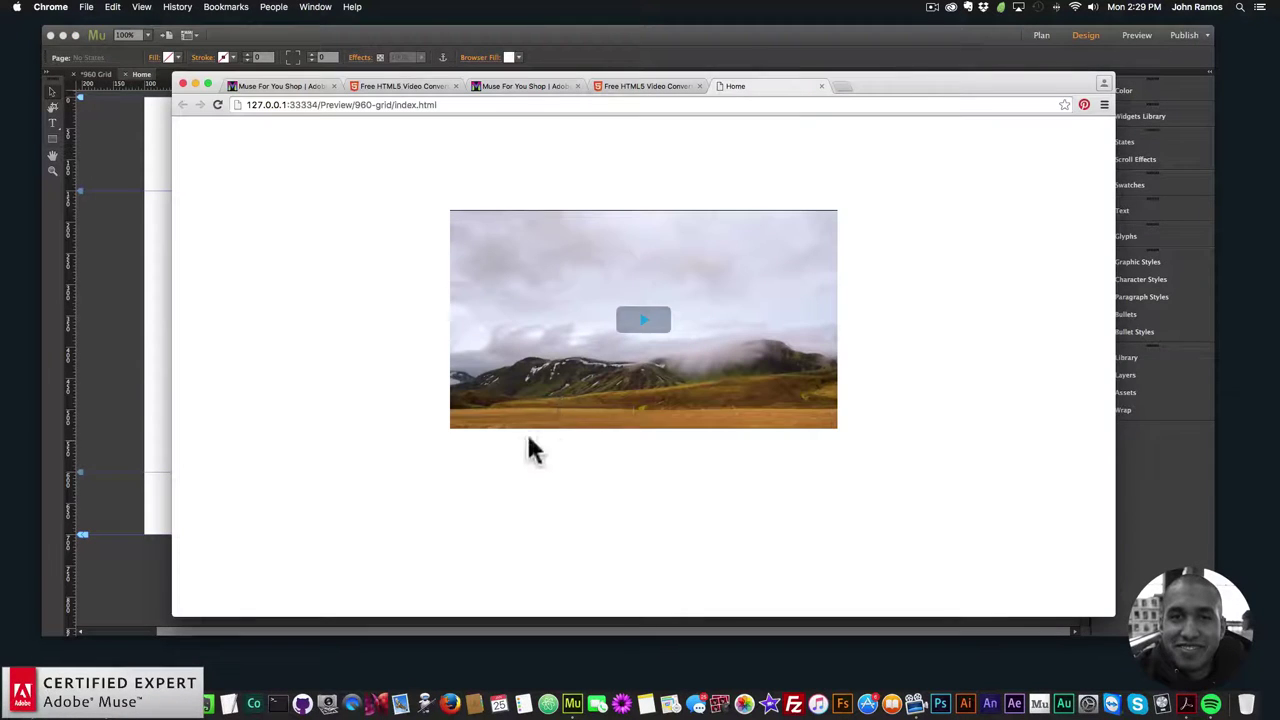
left_click(643, 322)
mouse_move(486, 436)
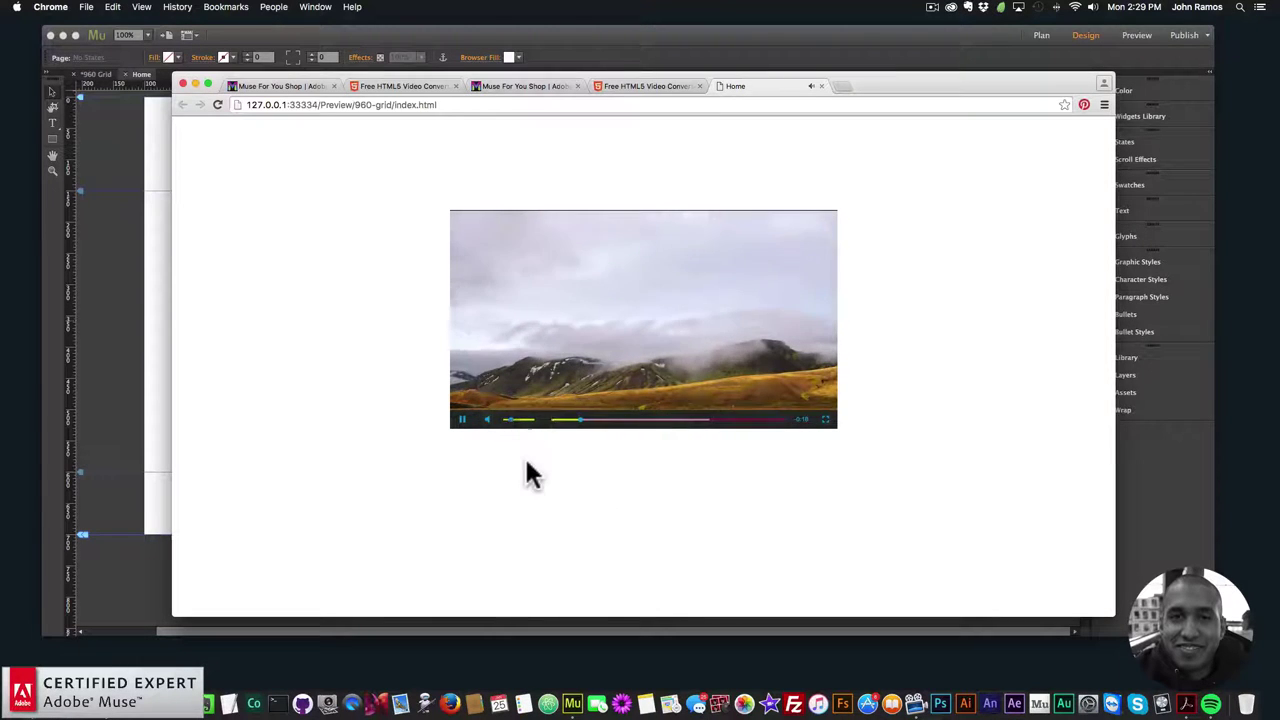
left_click(461, 419)
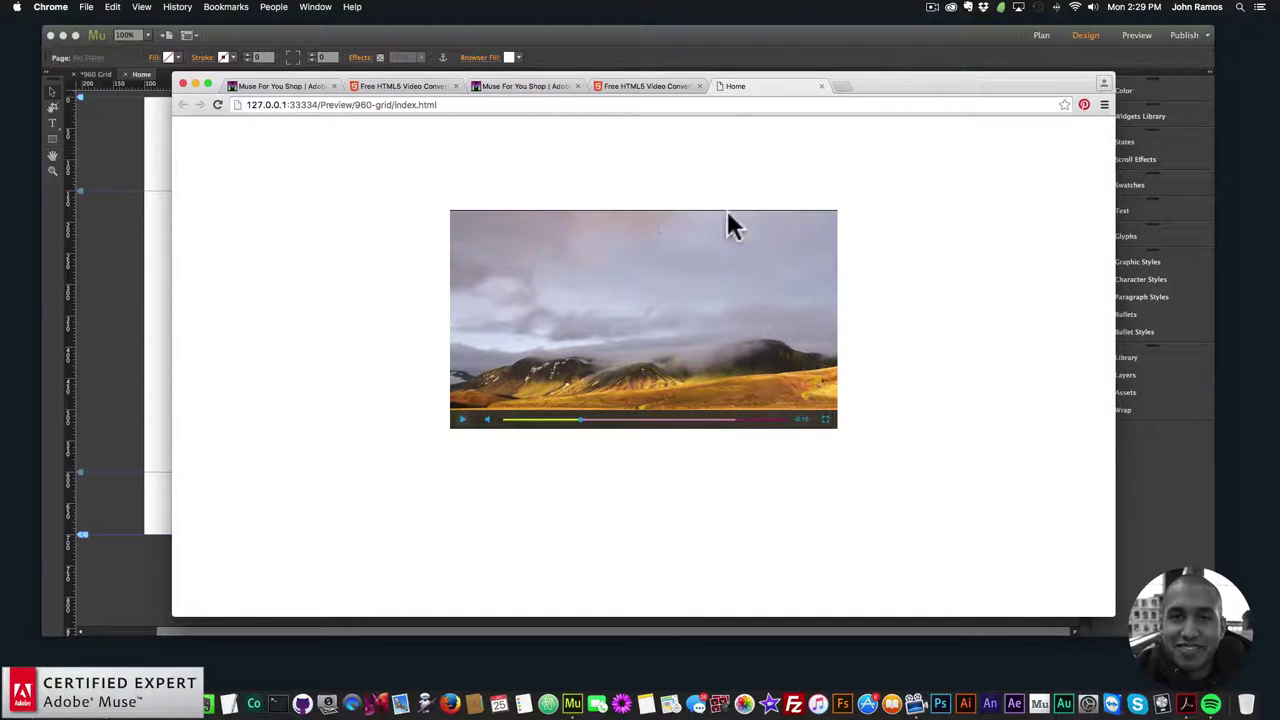
Return to Muse and set the Video Player widget's Video Height to 300 px.
left_click(88, 258)
left_click(337, 217)
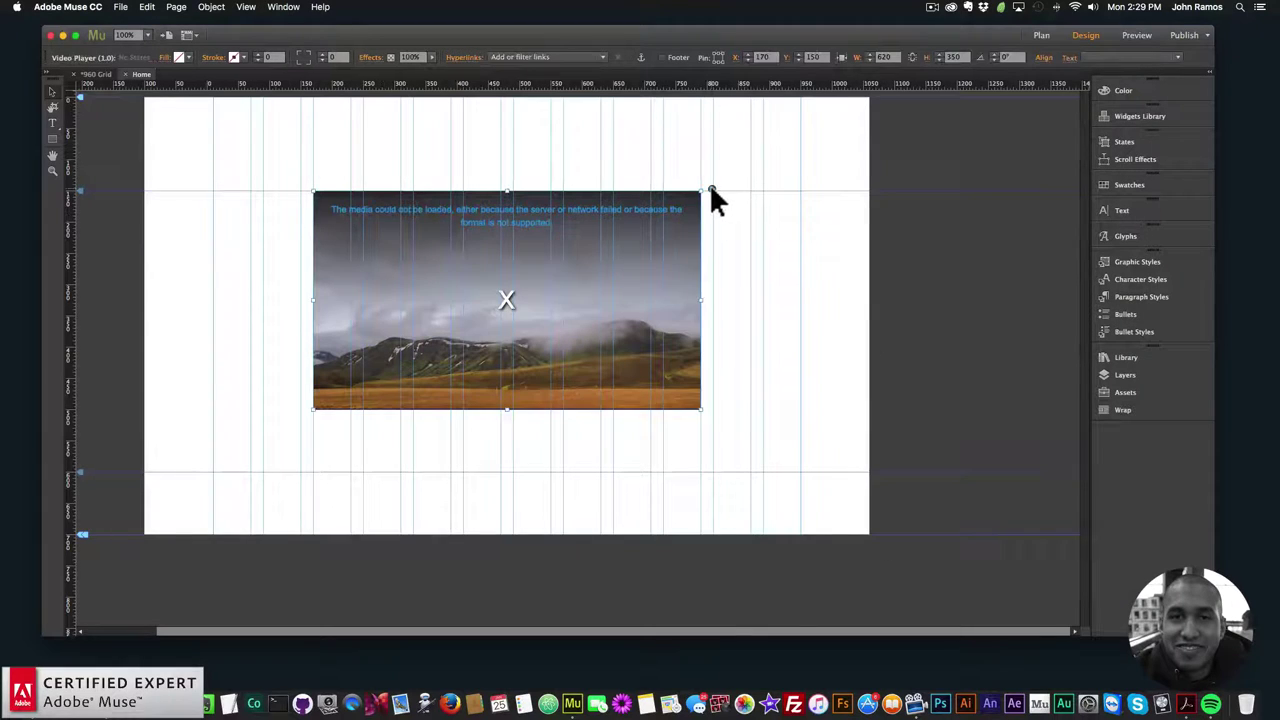
left_click(711, 190)
left_click(870, 114)
type("300")
key("Return")
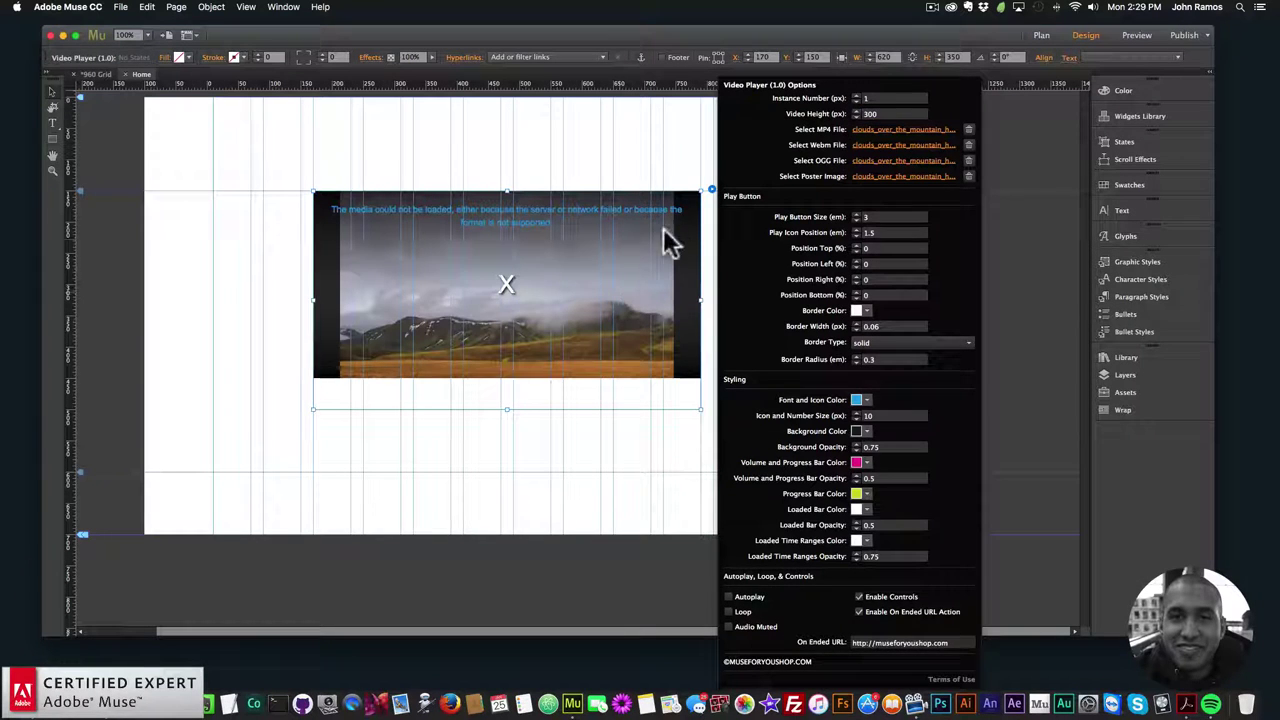
Set the Video Height back to 350 px and close the widget's options.
key("super+a")
type("350")
key("Return")
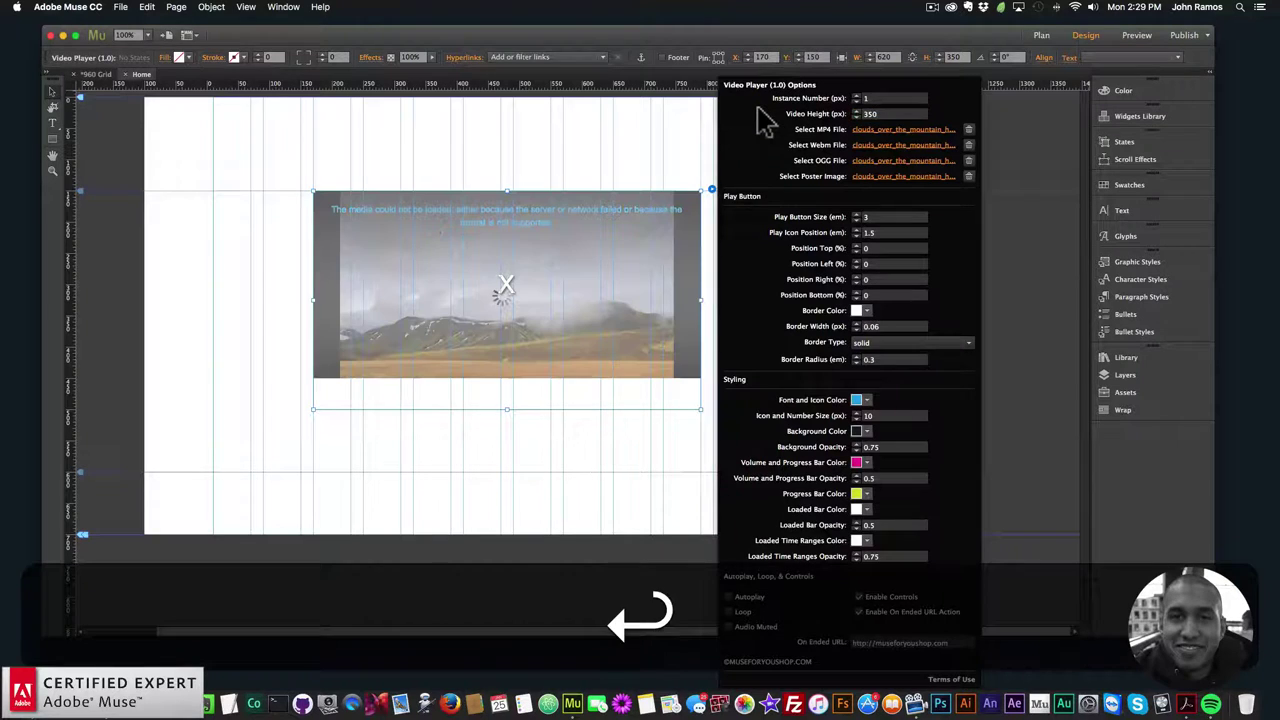
left_click(560, 336)
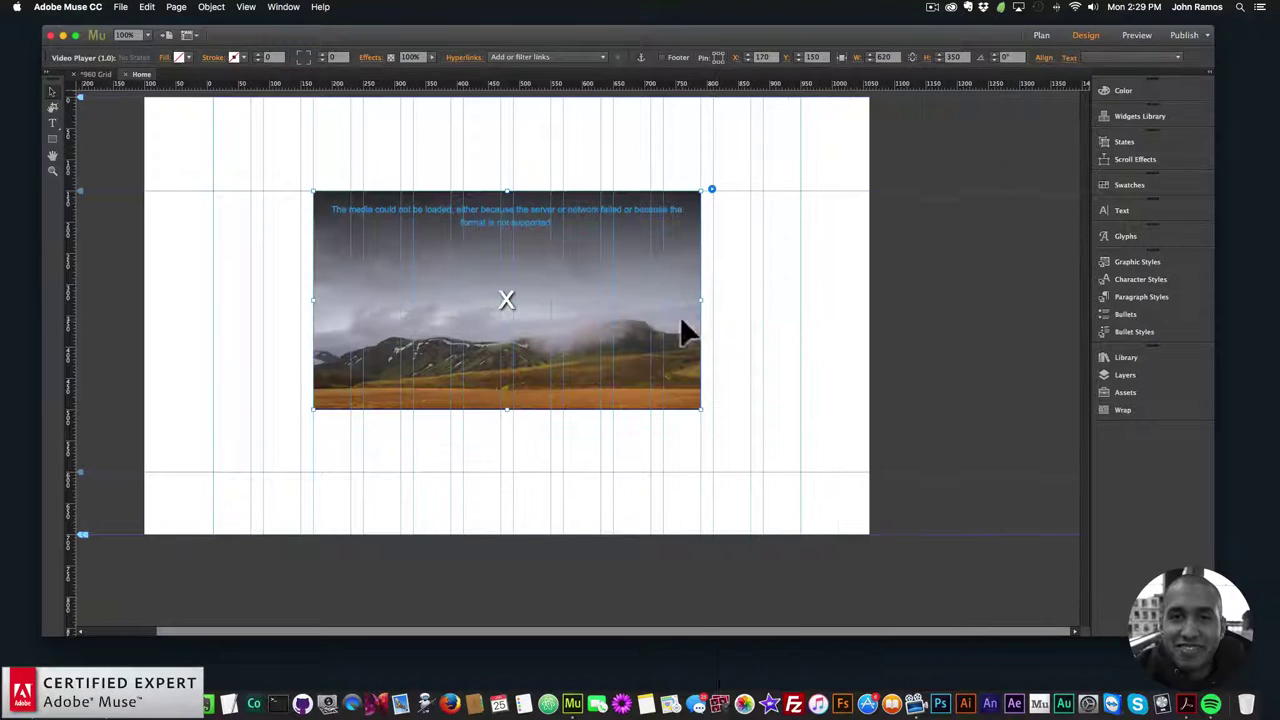
Try widths of 560 px and 640 px for the Video Player widget, and restore its 620 px width.
left_click_drag(698, 299, 663, 299)
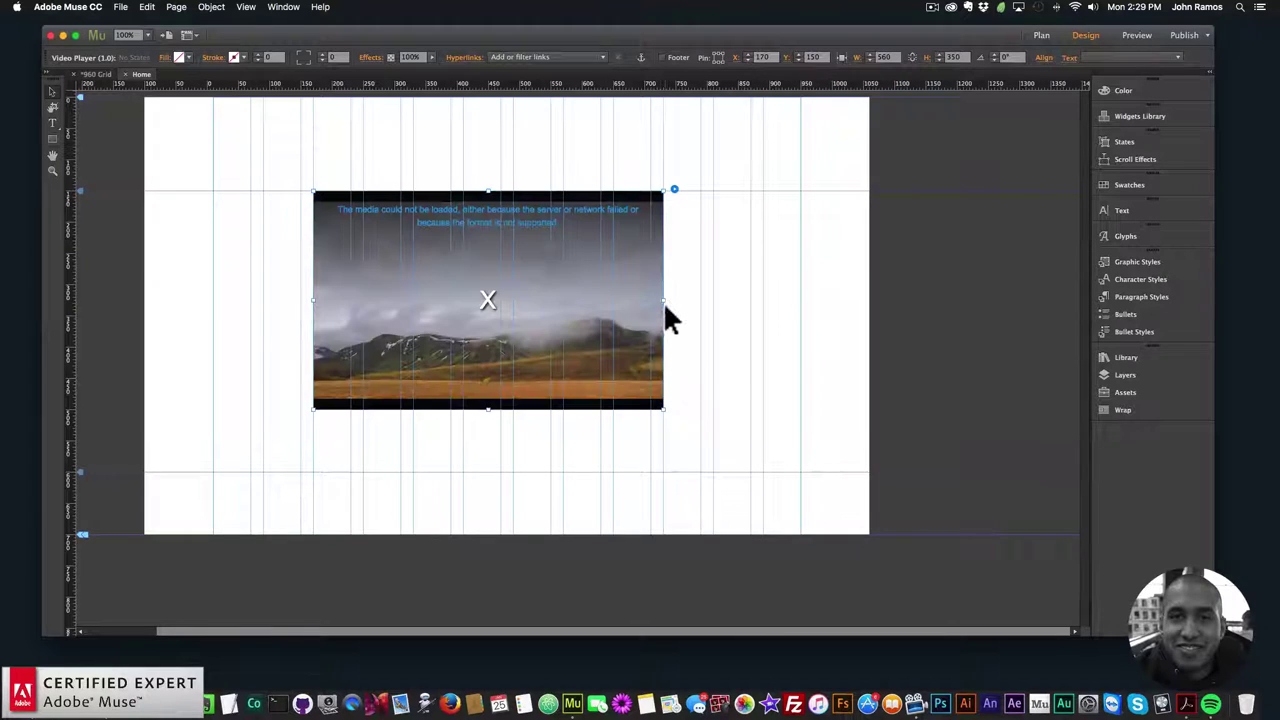
left_click_drag(667, 299, 715, 299)
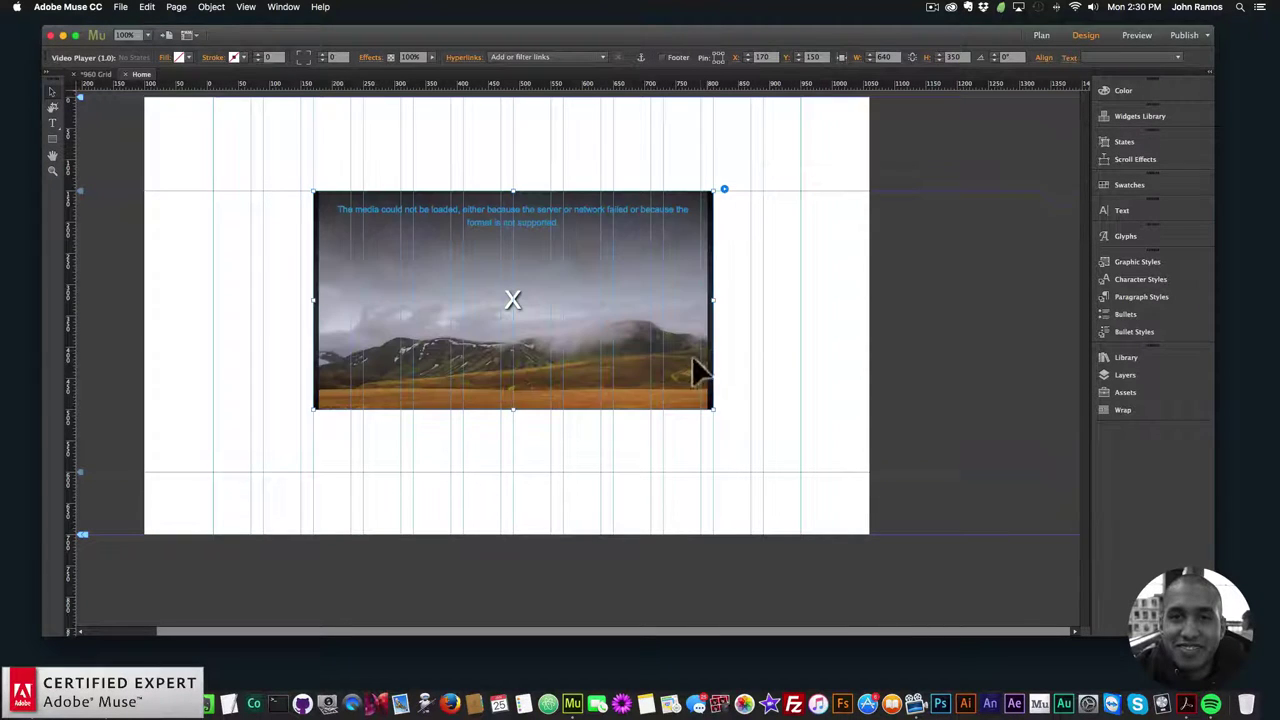
left_click_drag(707, 300, 700, 300)
left_click(754, 351)
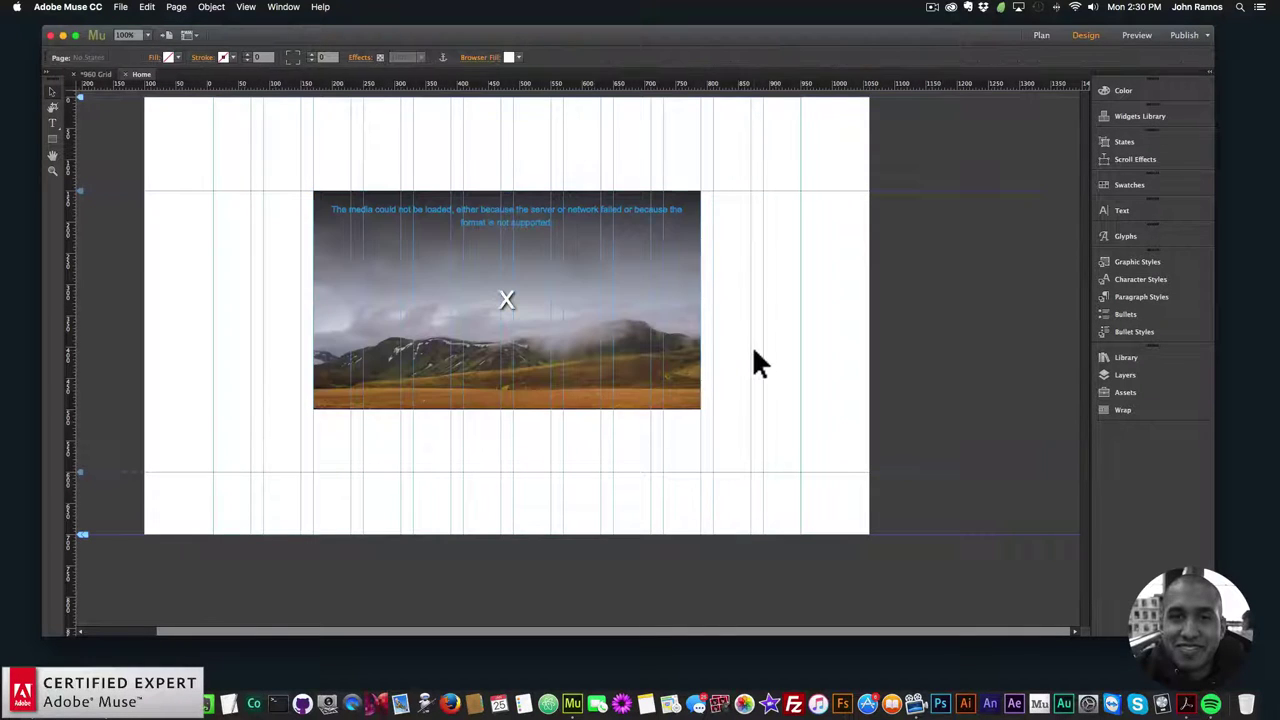
Preview the resized video player on the Home page in the browser and return to Muse.
left_click(120, 7)
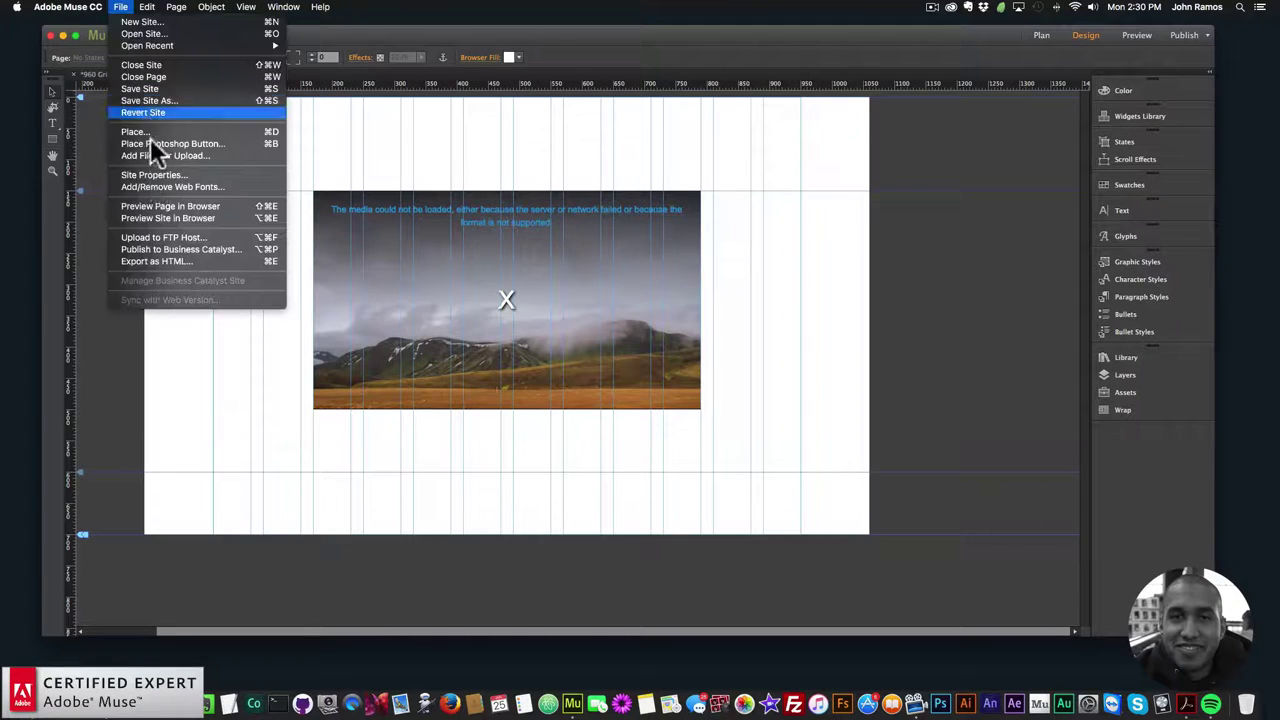
left_click(154, 202)
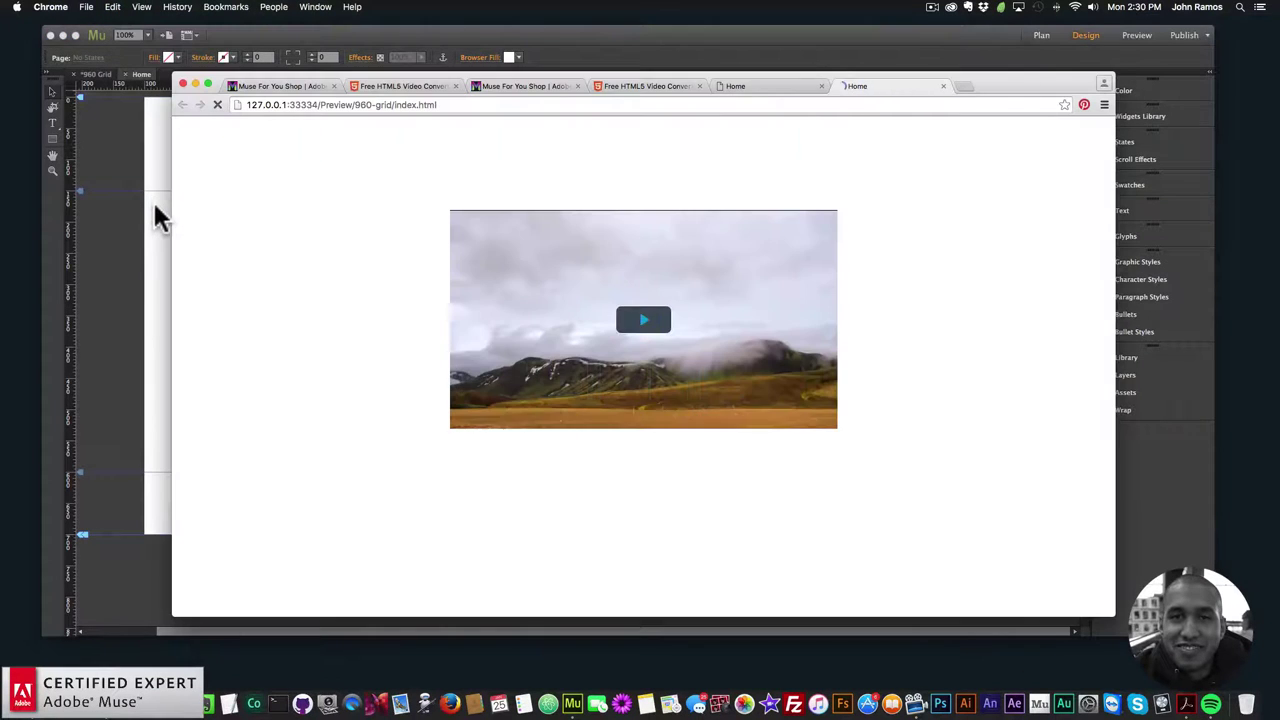
key("super+Tab")
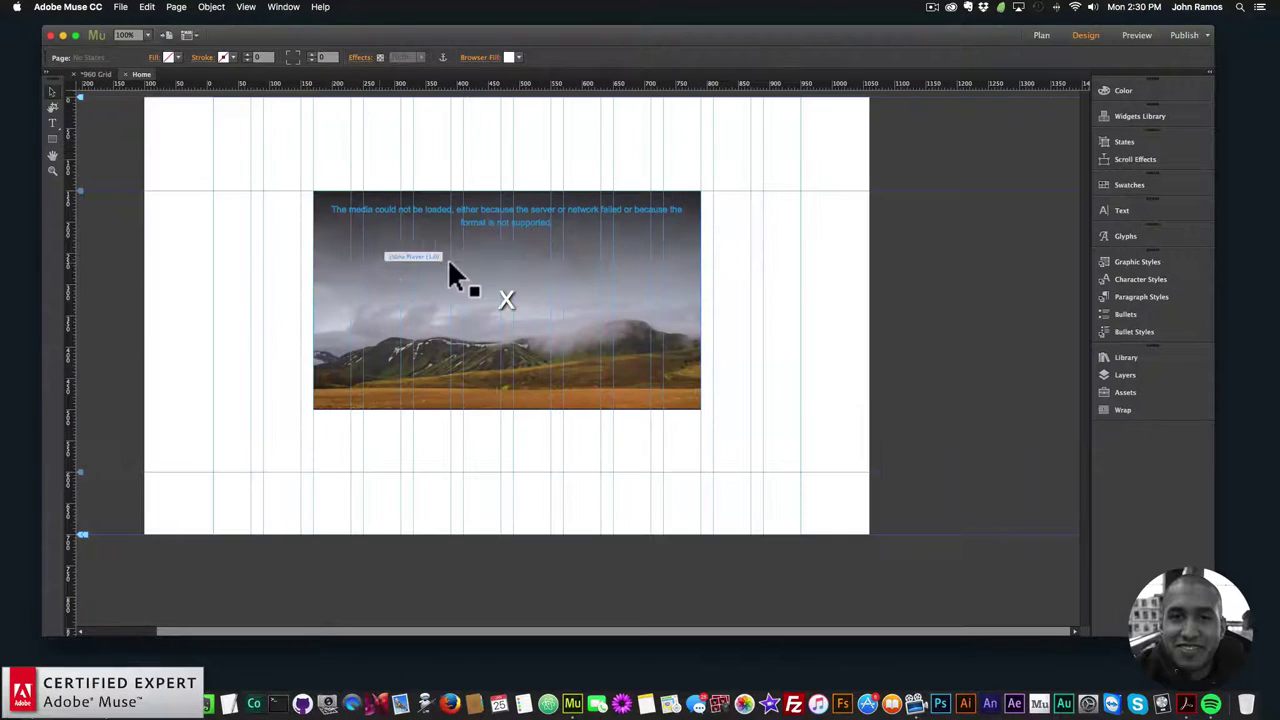
Look over the Video Player widget's options and close them.
left_click(408, 277)
left_click(712, 194)
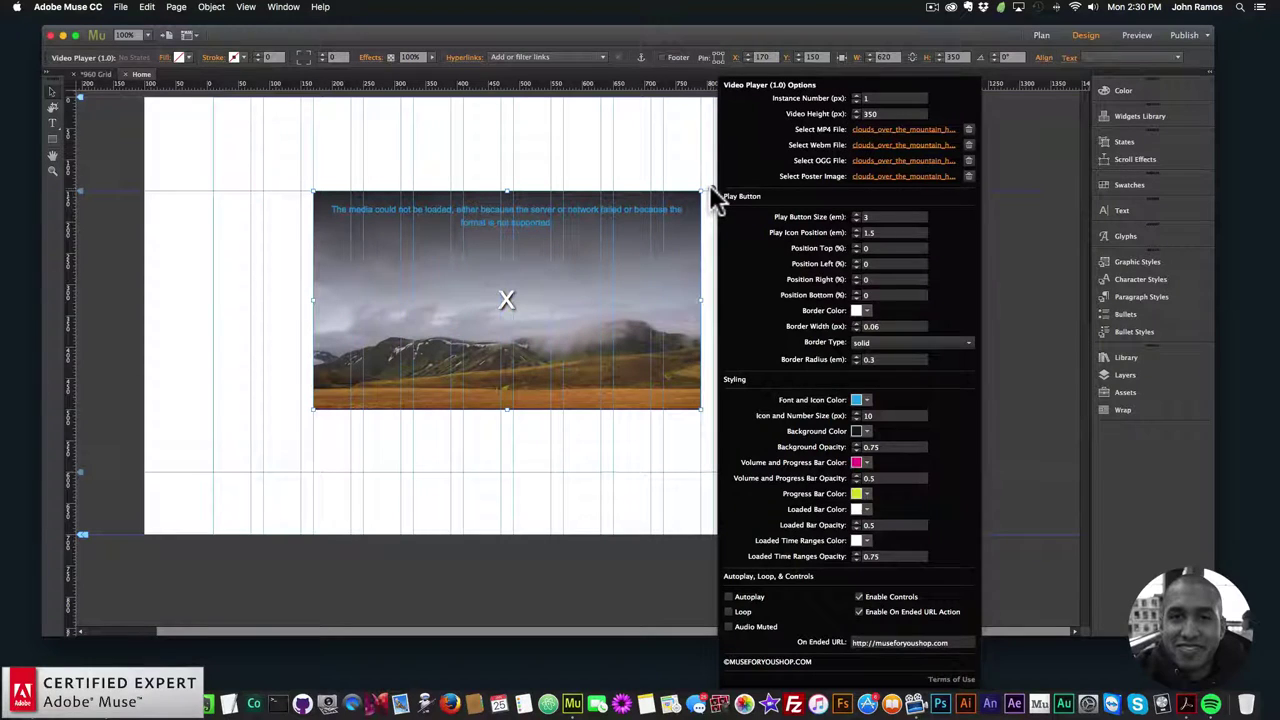
left_click(566, 266)
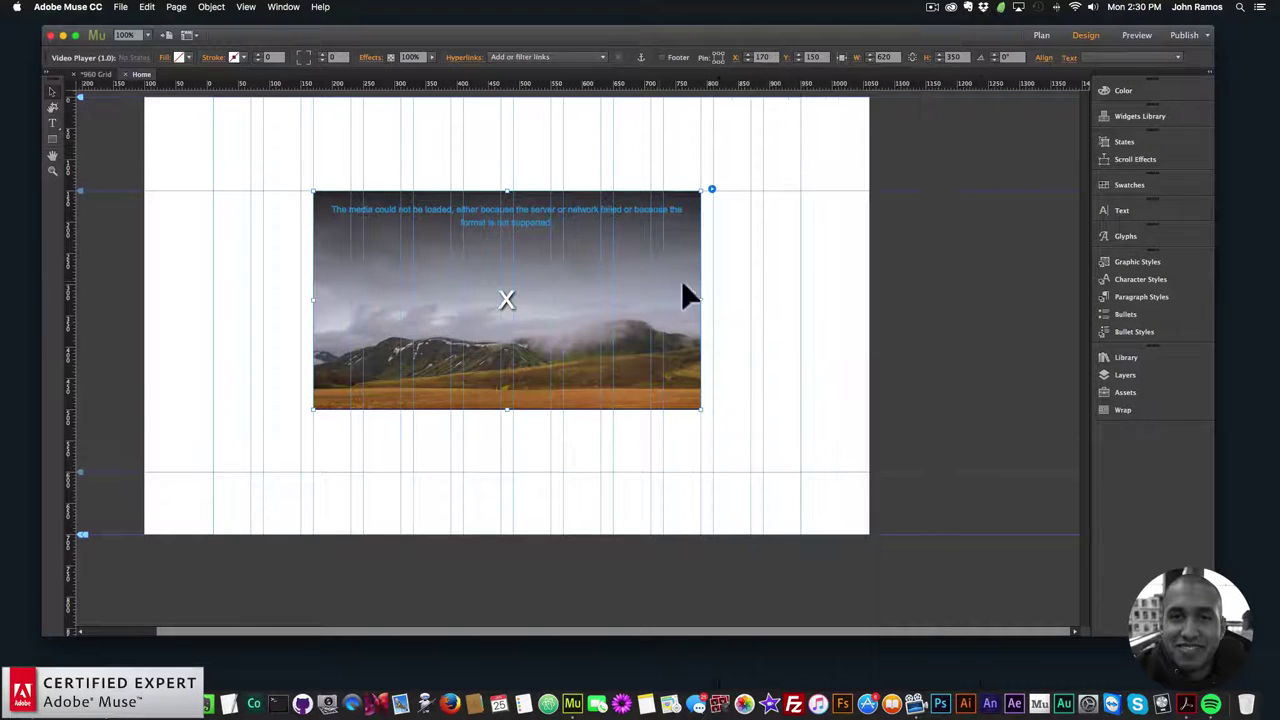
Preview the Home page in the browser, play the video to check its control bar, and pause it.
left_click(120, 7)
left_click(164, 205)
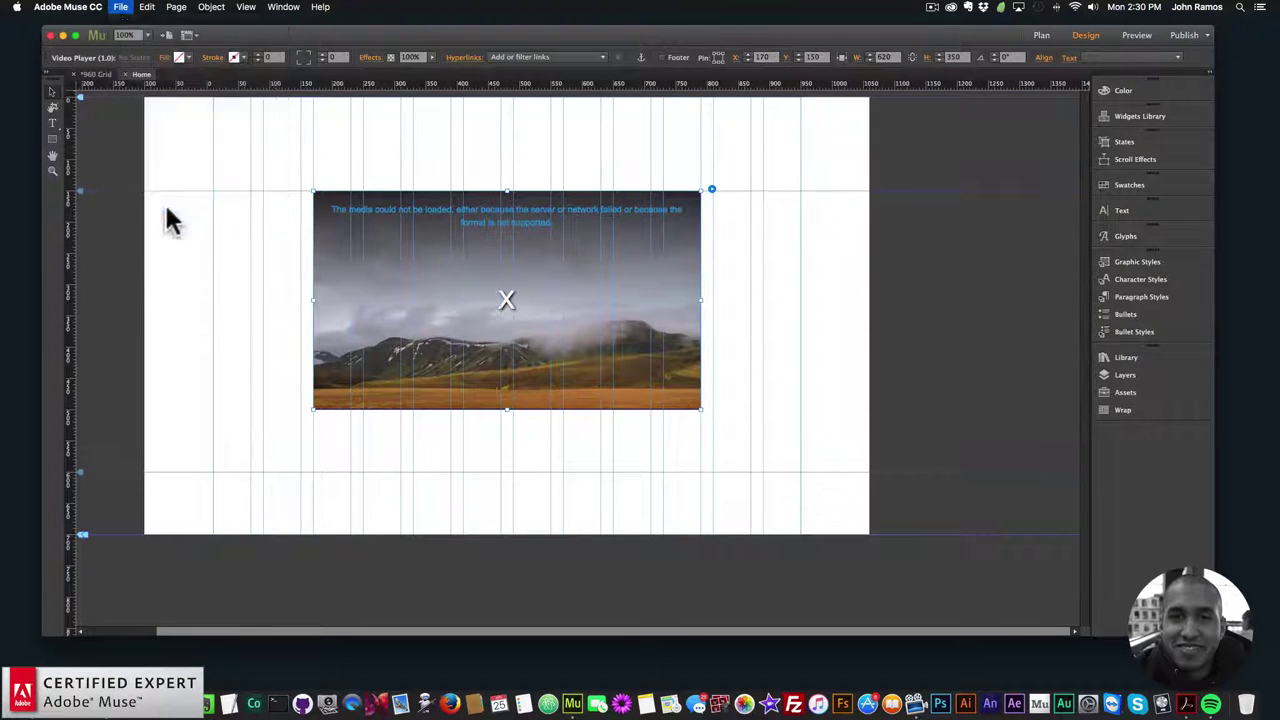
left_click(640, 326)
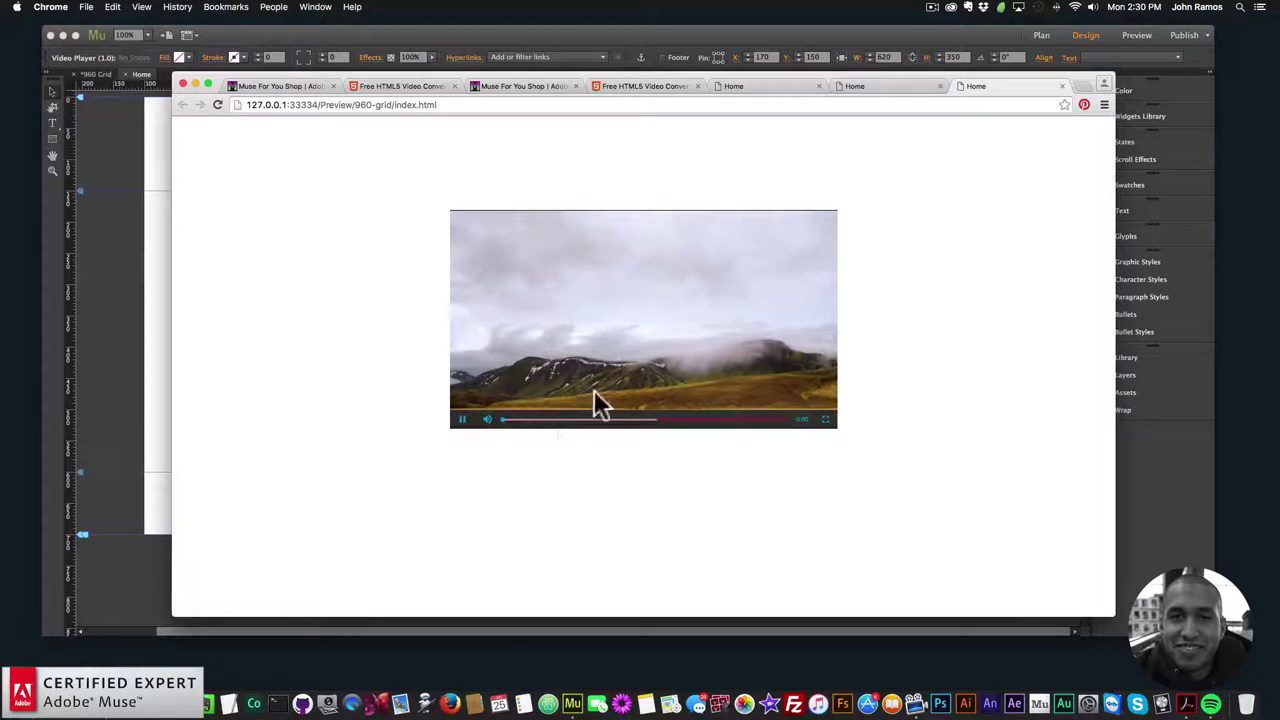
left_click(463, 421)
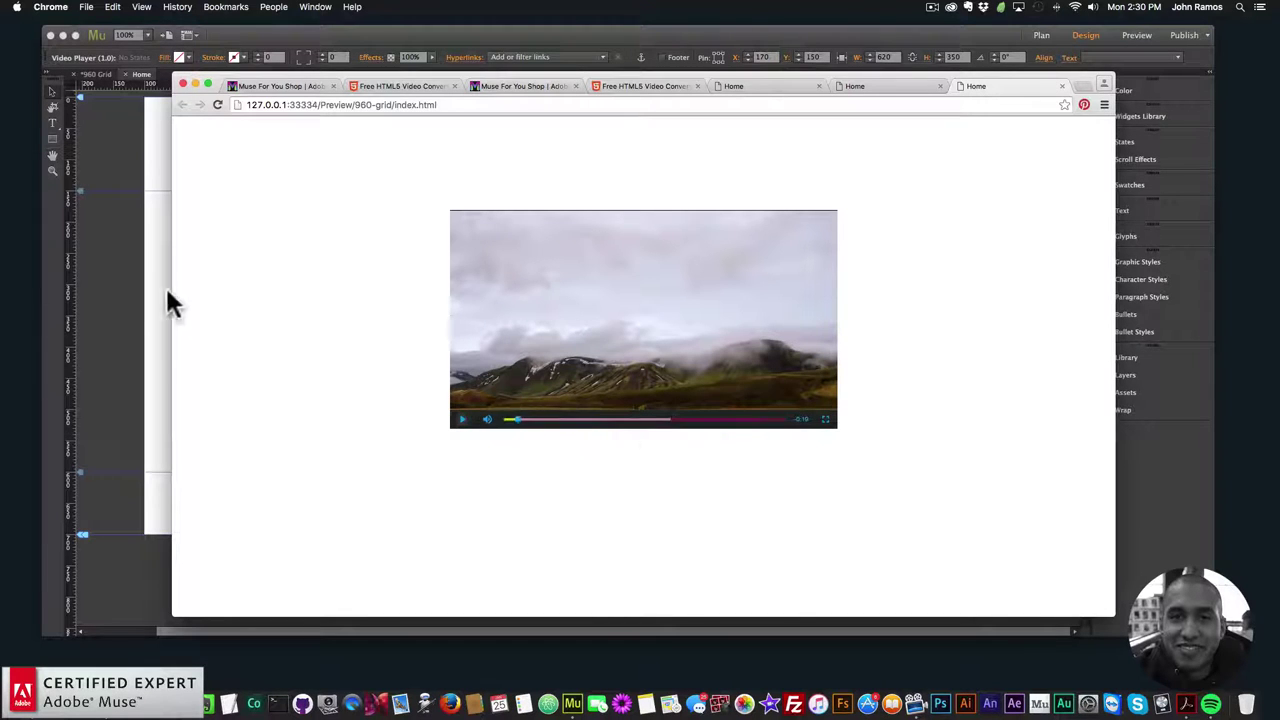
Back in Muse, set the Video Player widget's Font and Icon Color to yellow and its Icon and Number Size to 20 px.
key("super+Tab")
left_click(712, 190)
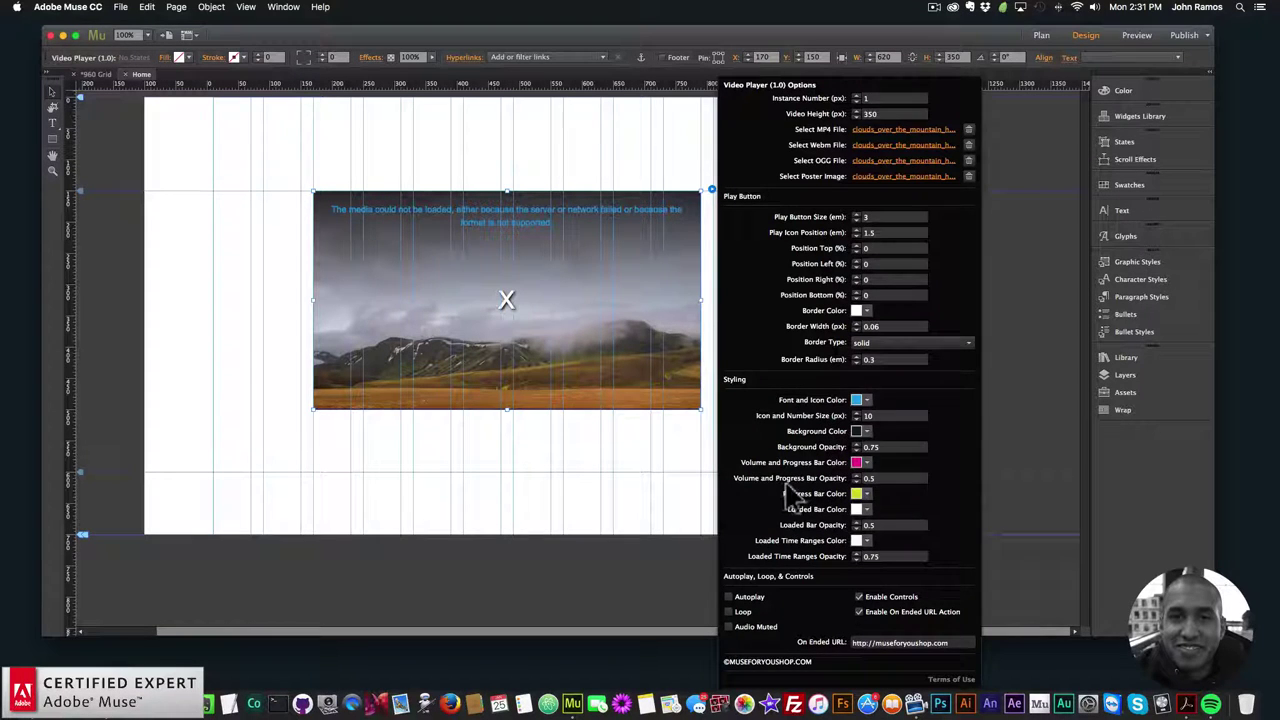
left_click(866, 400)
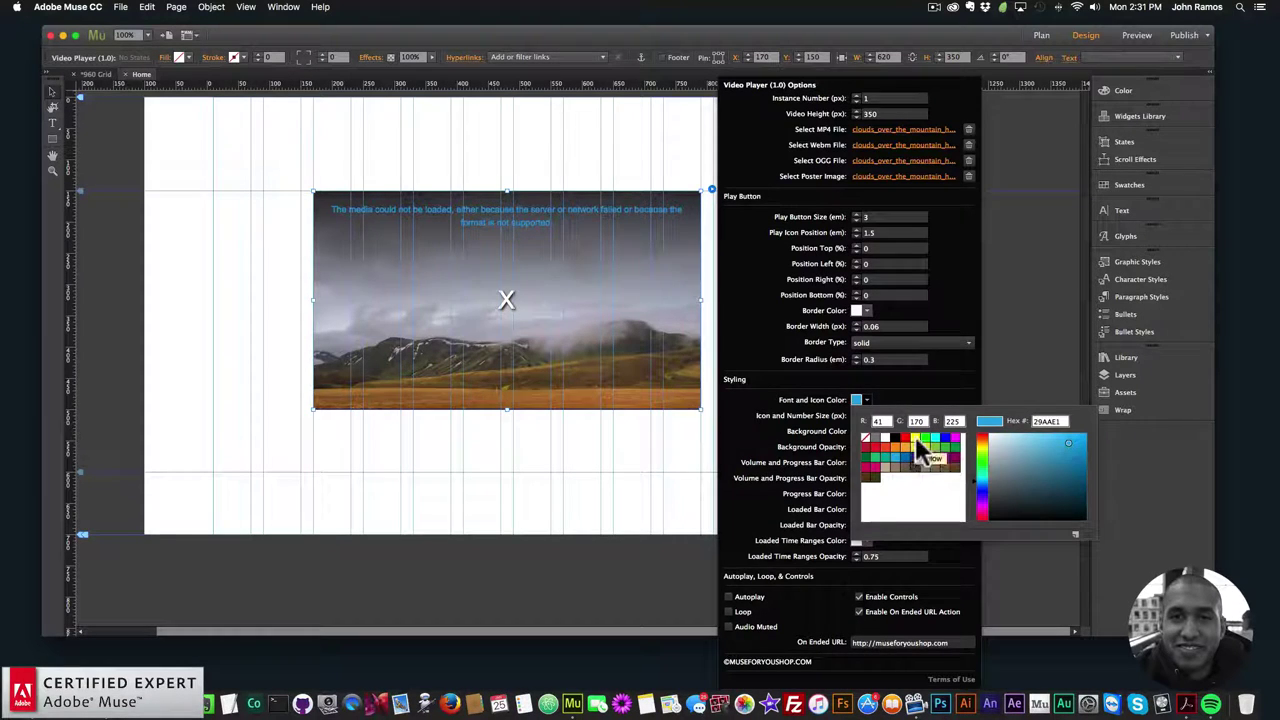
left_click(915, 437)
left_click(882, 415)
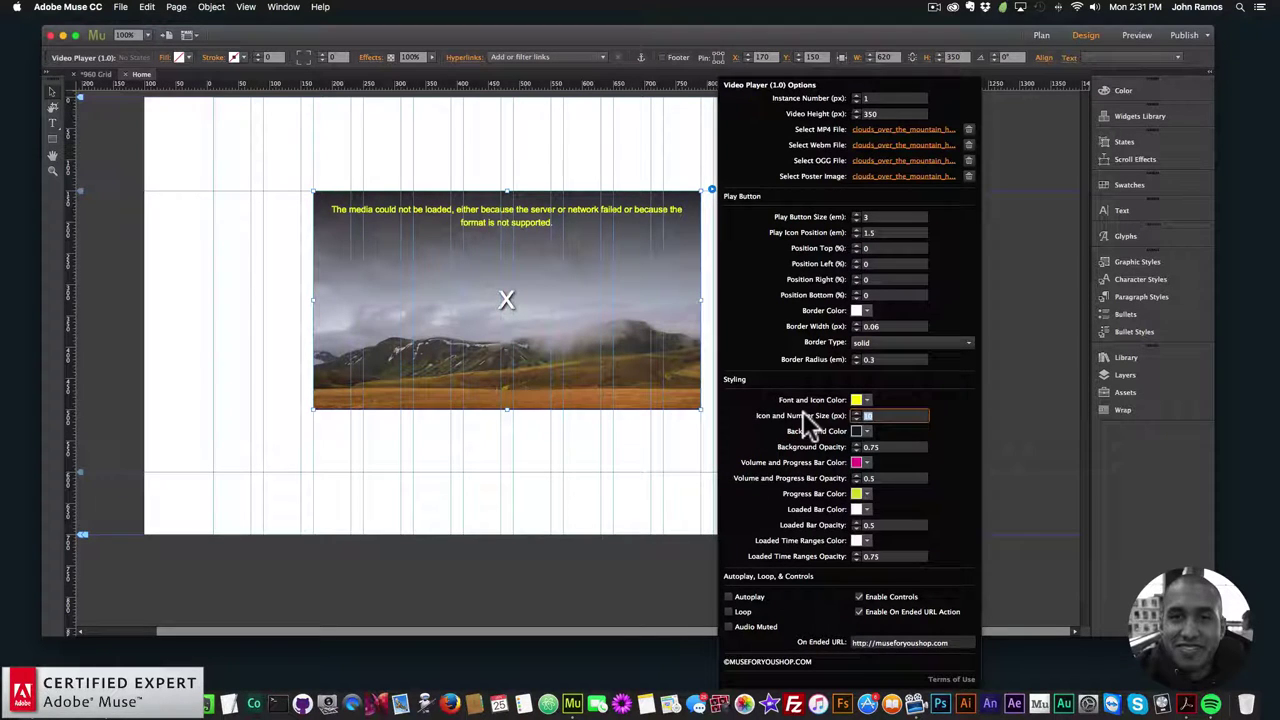
type("20")
key("Return")
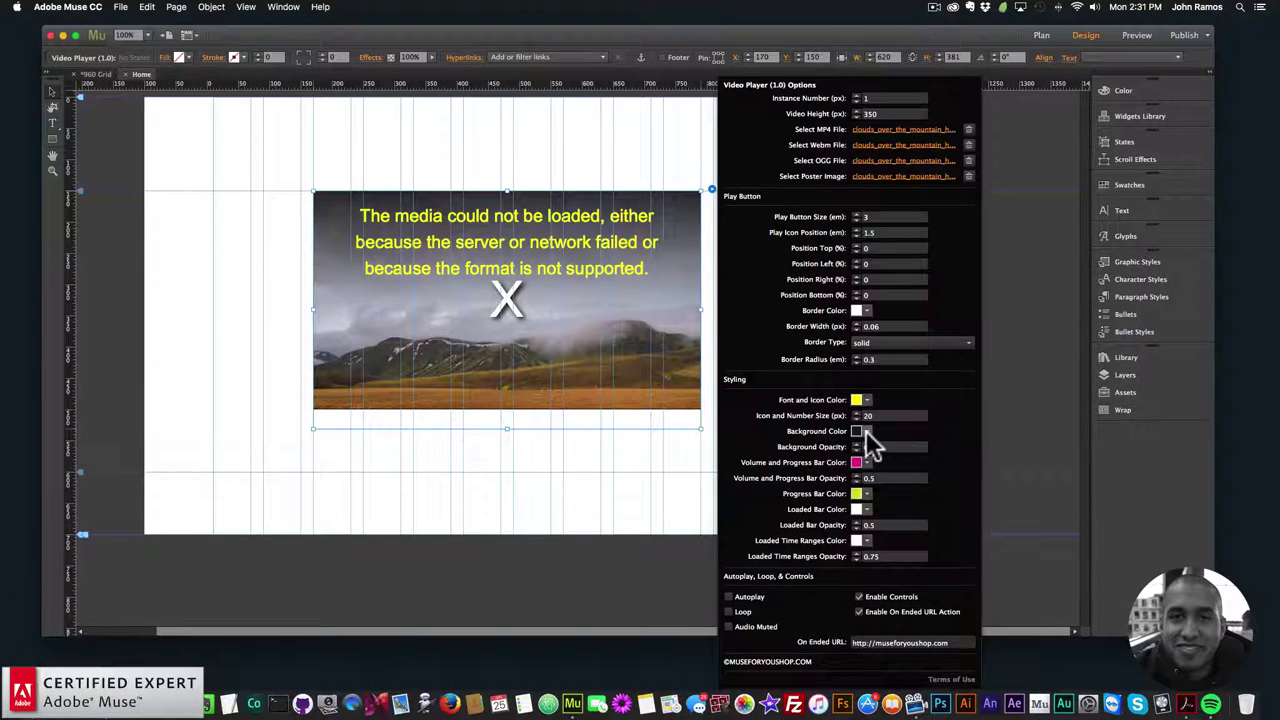
Set the Video Player's Background Color to black and its Background Opacity to 1.
left_click(866, 431)
left_click(892, 466)
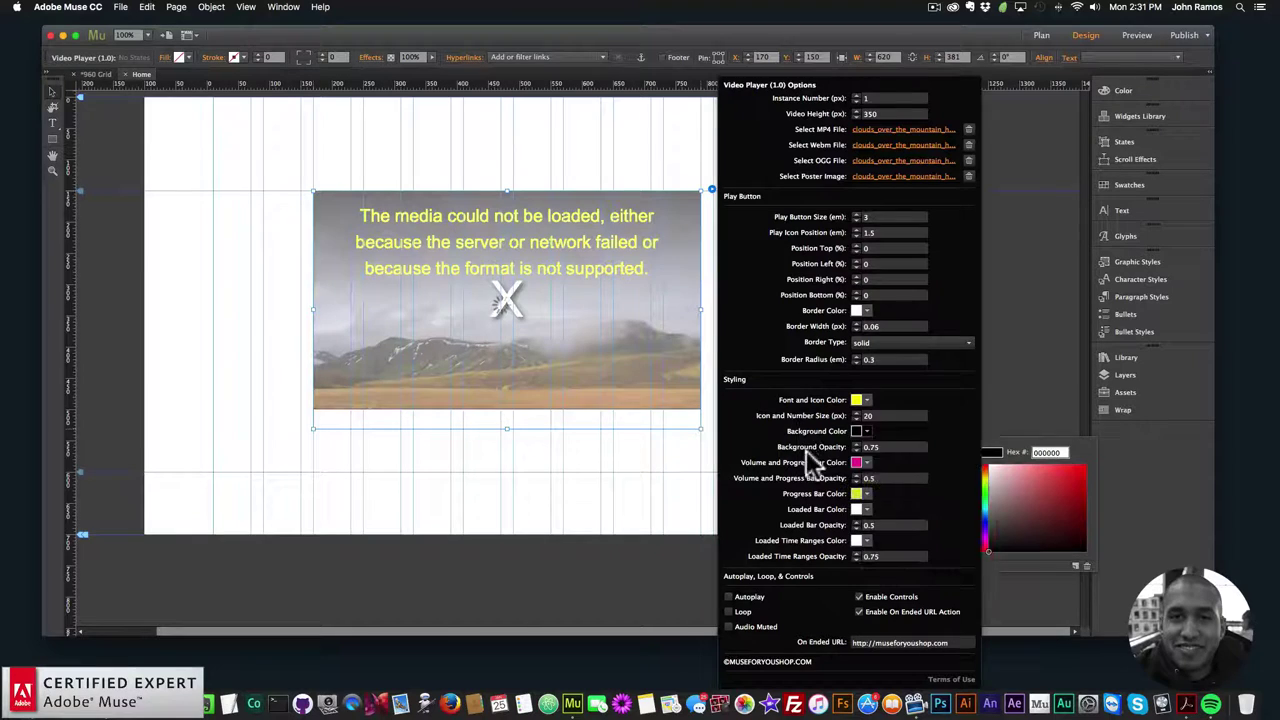
left_click(895, 447)
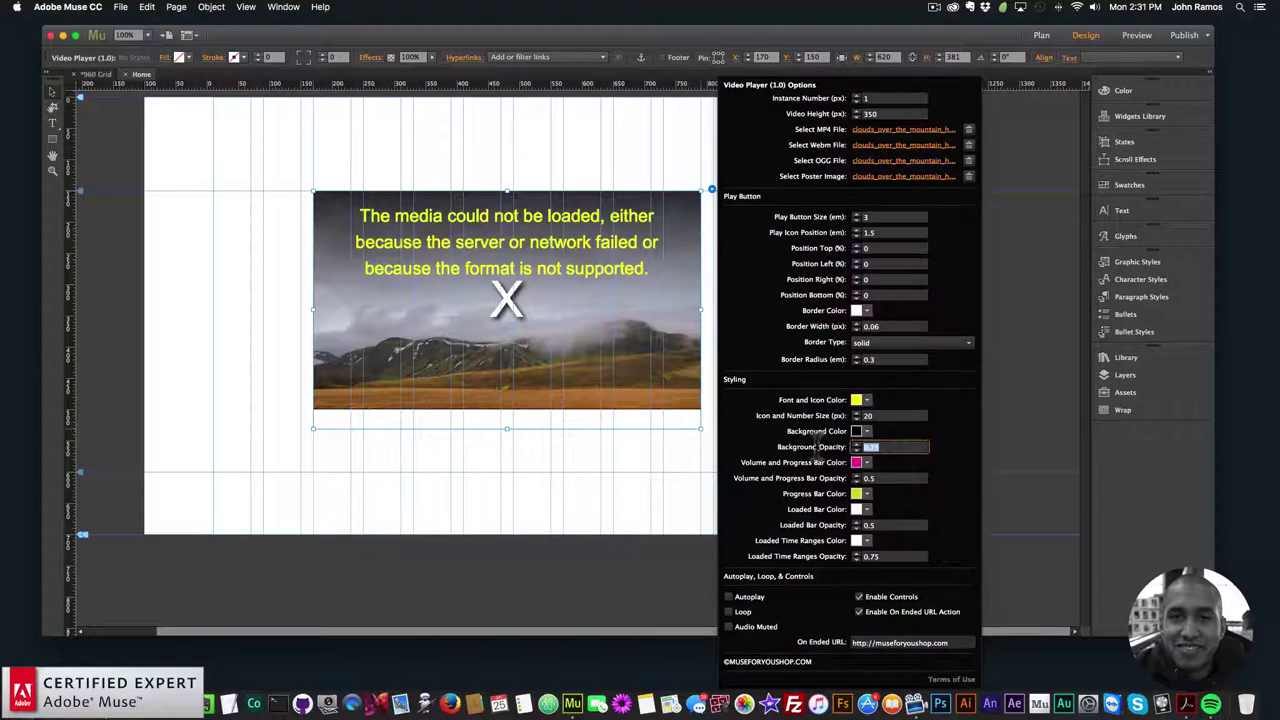
type("1")
key("Return")
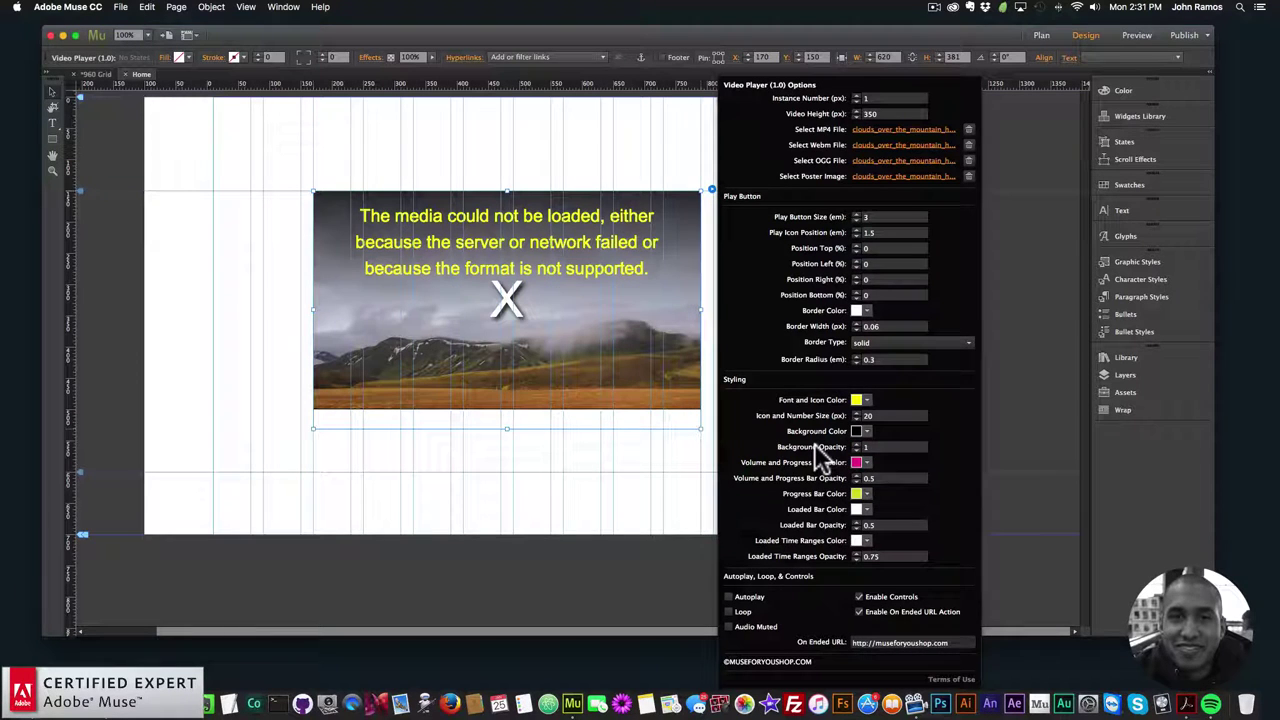
Set the Volume and Progress Bar Color and the Progress Bar Color to yellow, and close the widget's options.
left_click(868, 462)
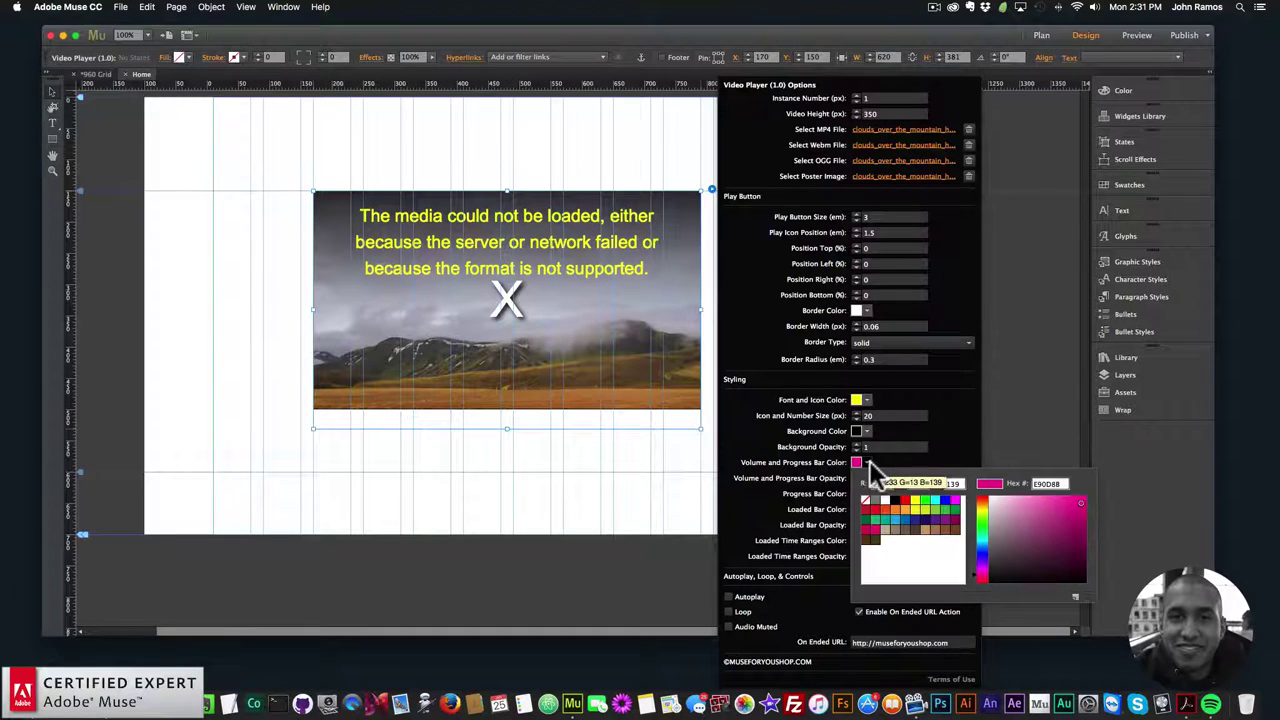
left_click(914, 497)
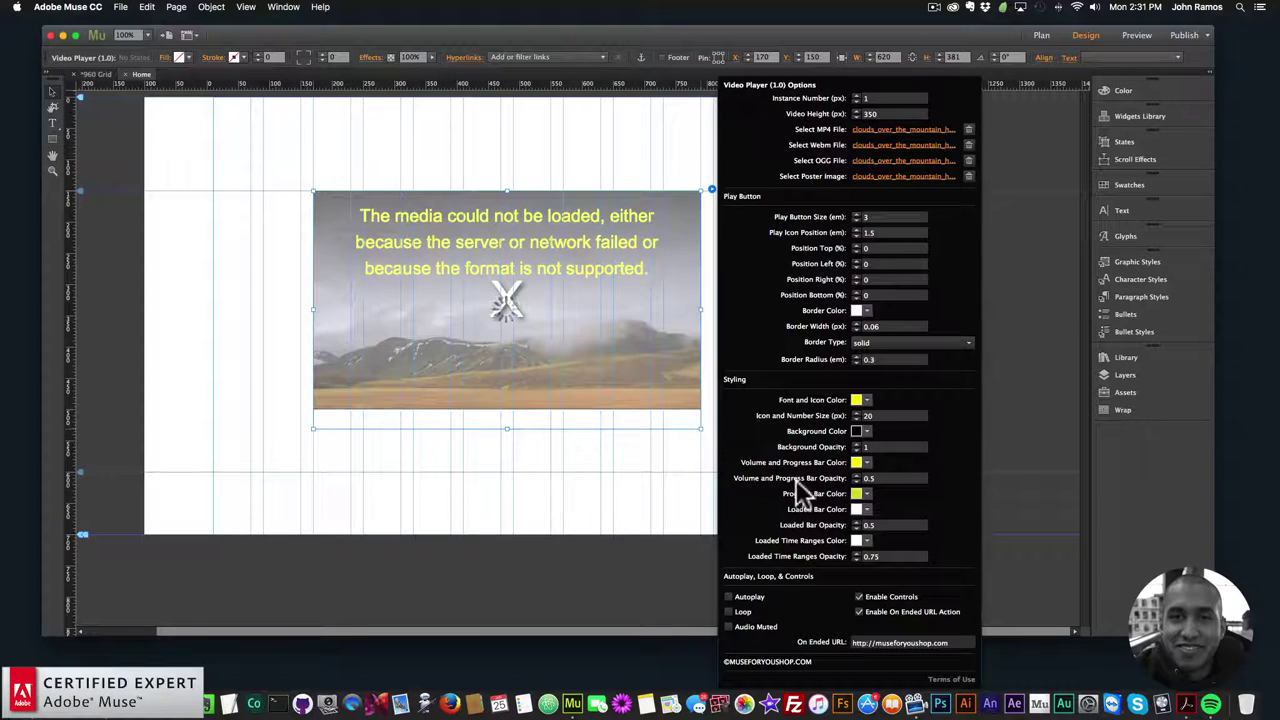
left_click(866, 462)
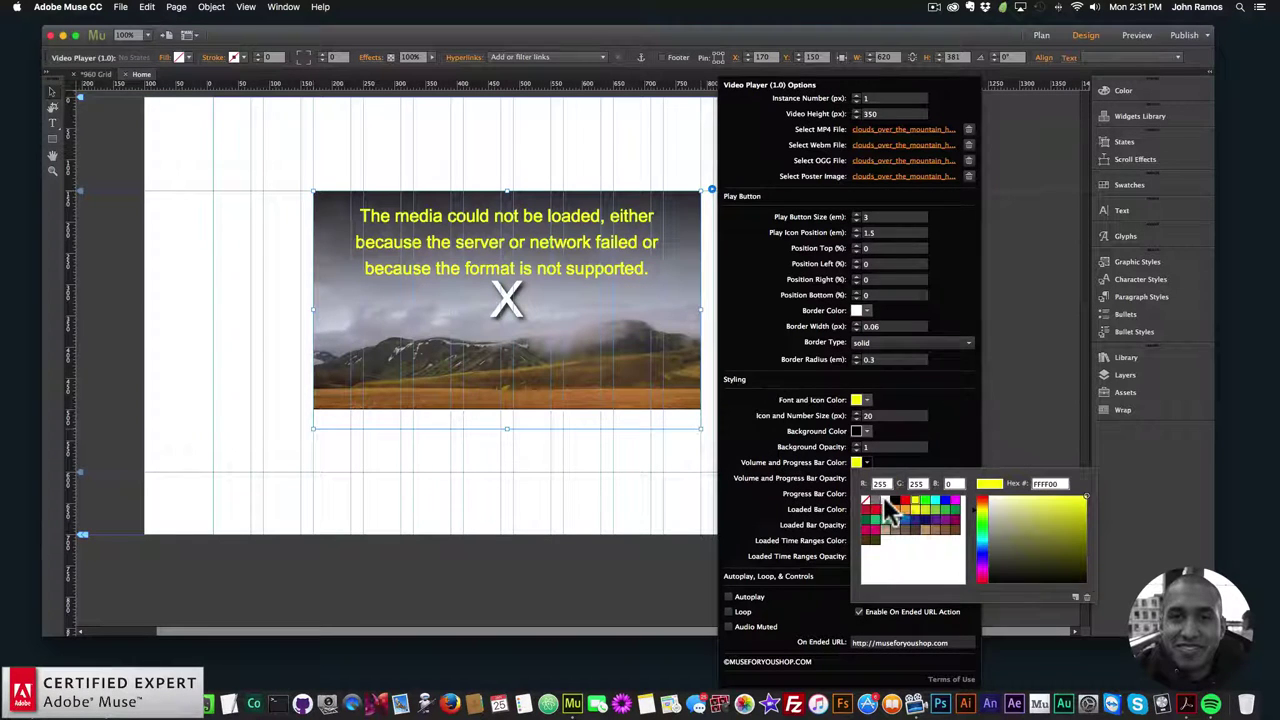
left_click(882, 499)
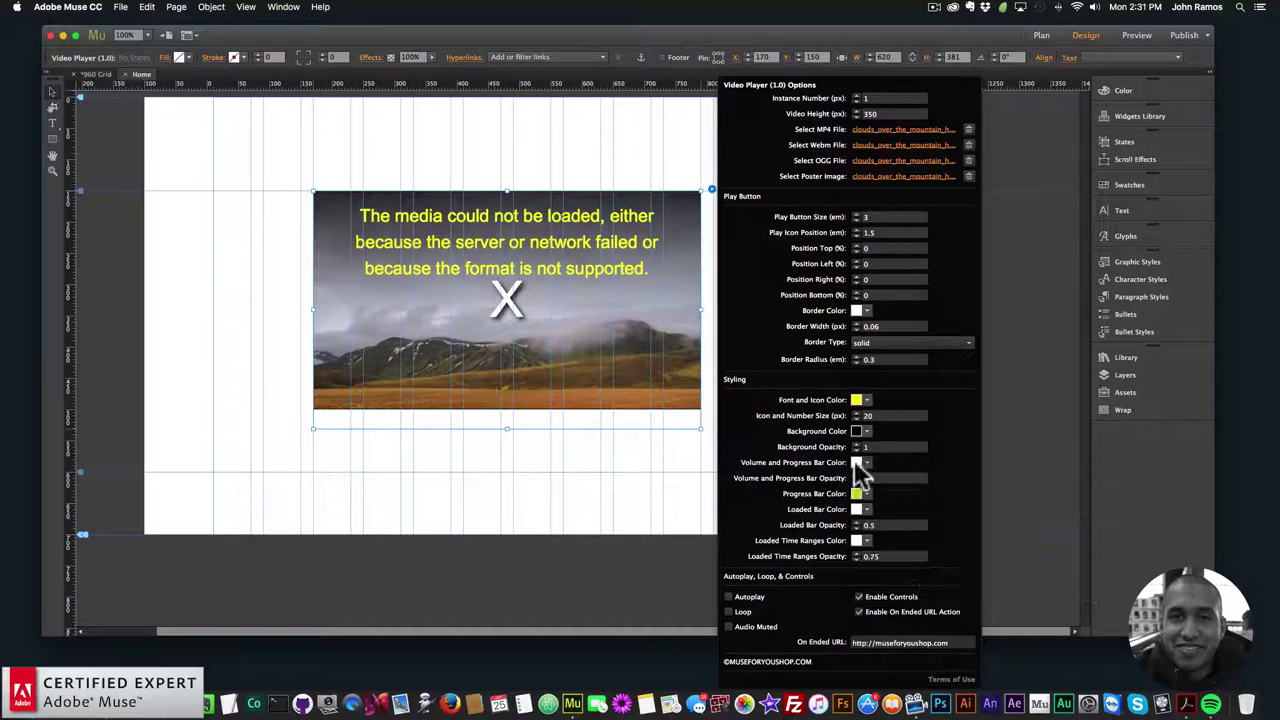
left_click(914, 499)
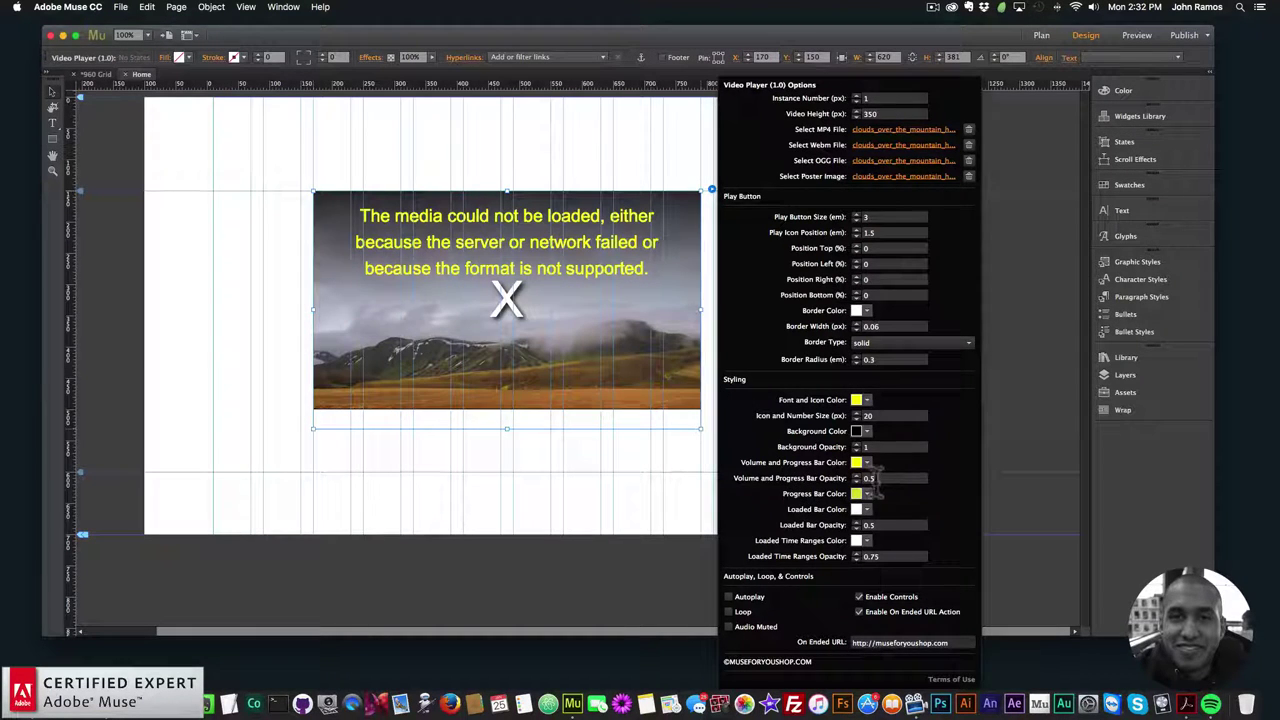
left_click(865, 489)
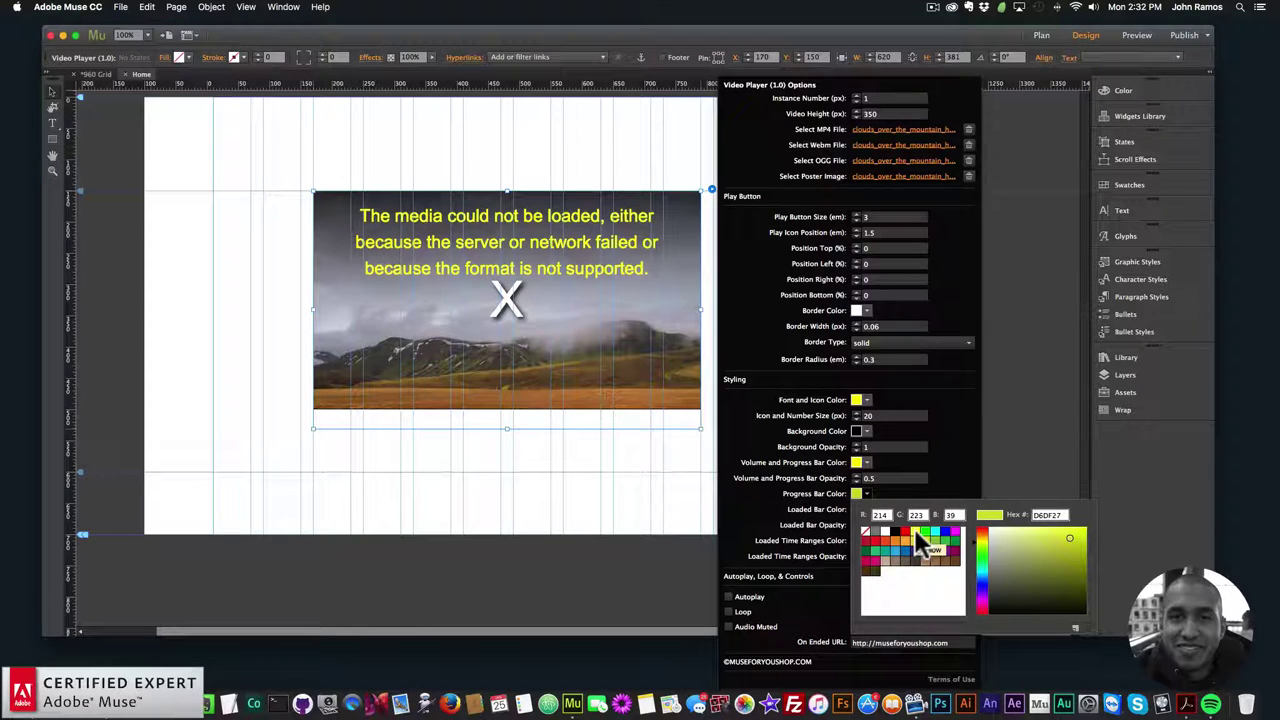
left_click(914, 528)
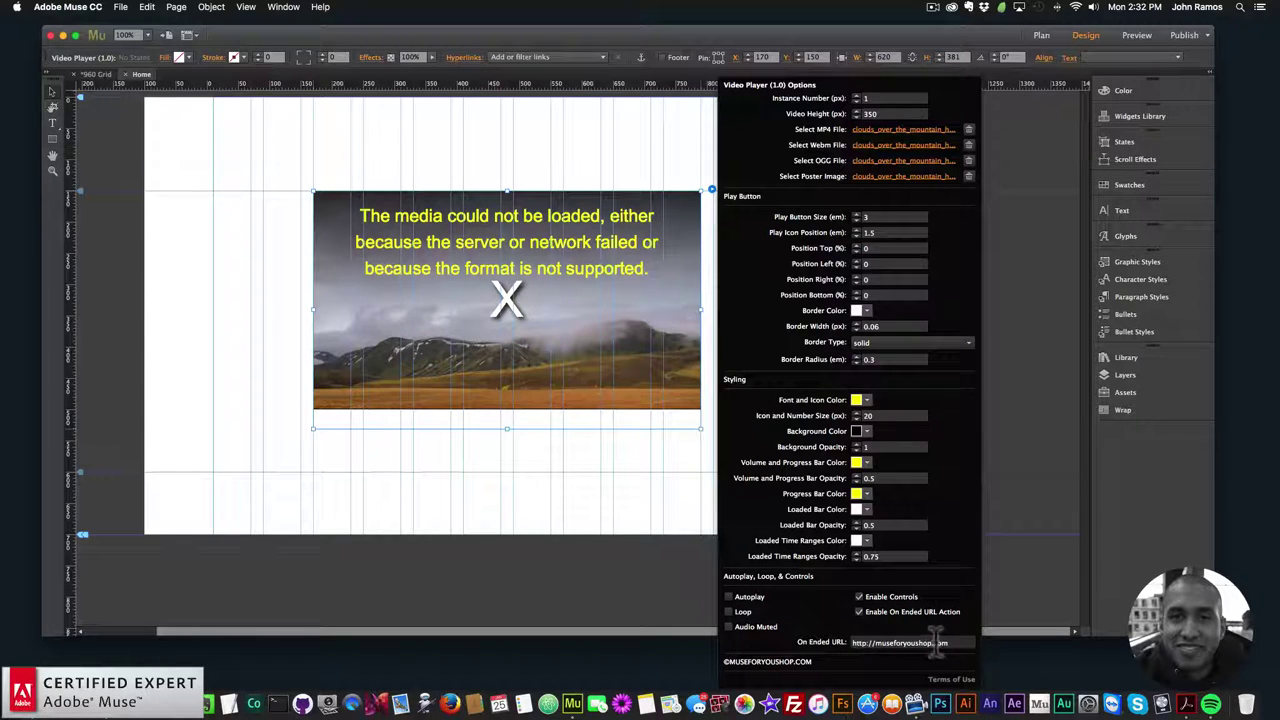
left_click(511, 448)
Preview the page in the browser, play the restyled video, and check its controls in and out of full screen.
left_click(120, 7)
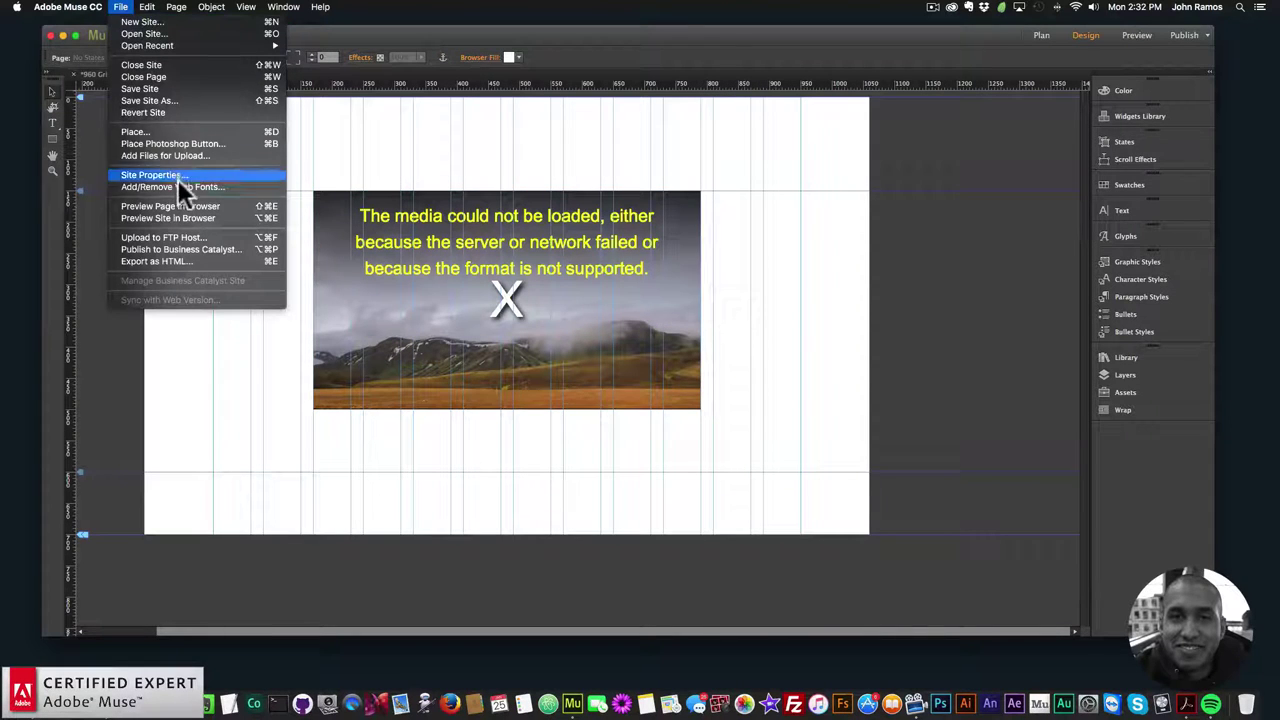
left_click(178, 204)
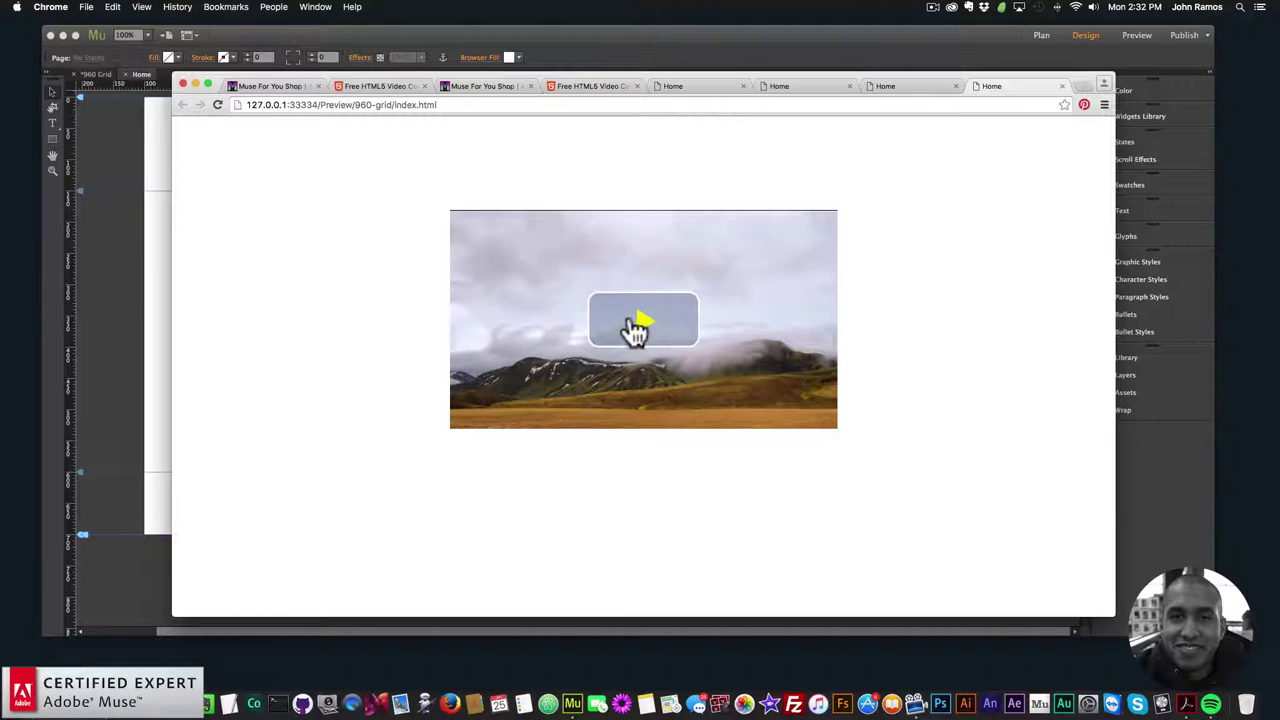
left_click(645, 355)
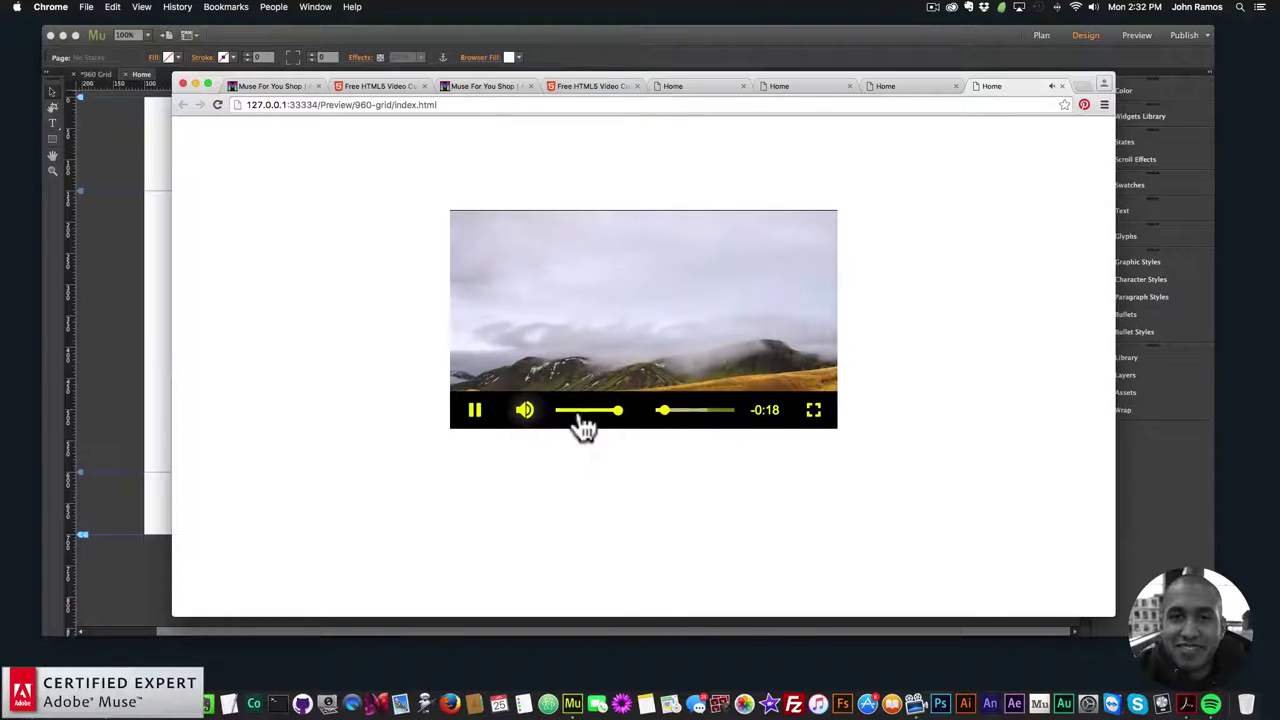
left_click(812, 414)
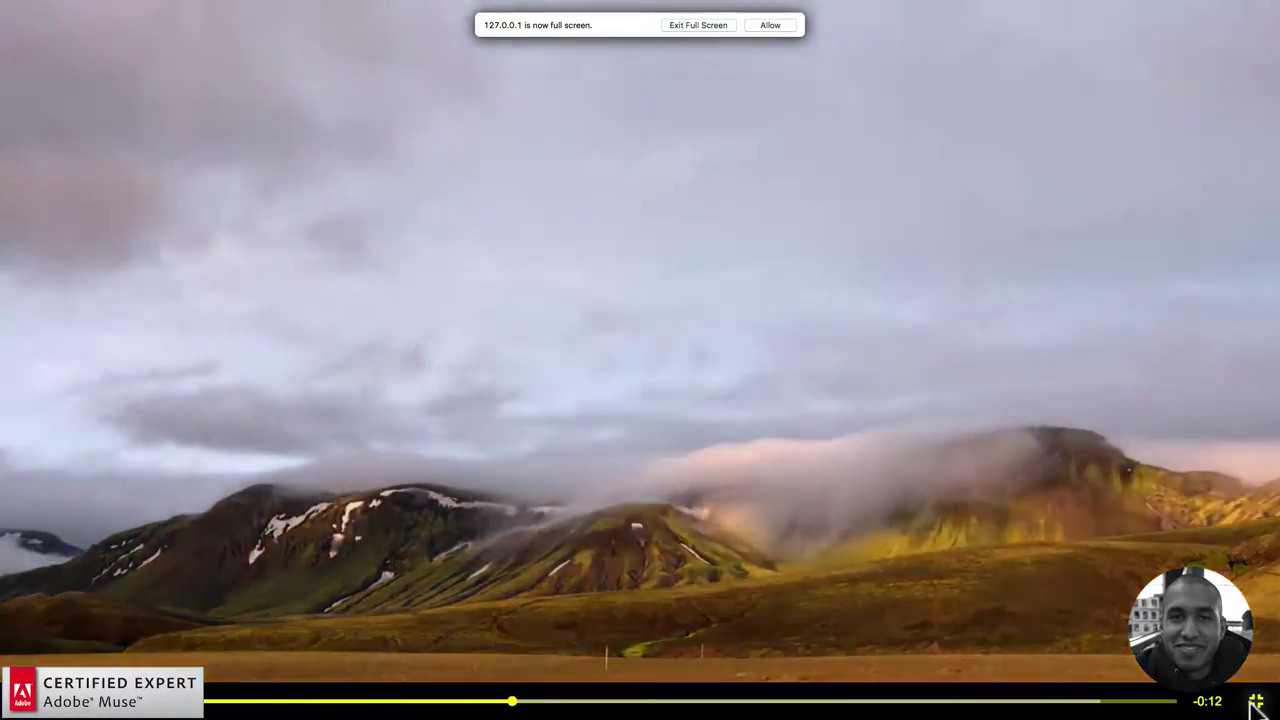
left_click(1256, 706)
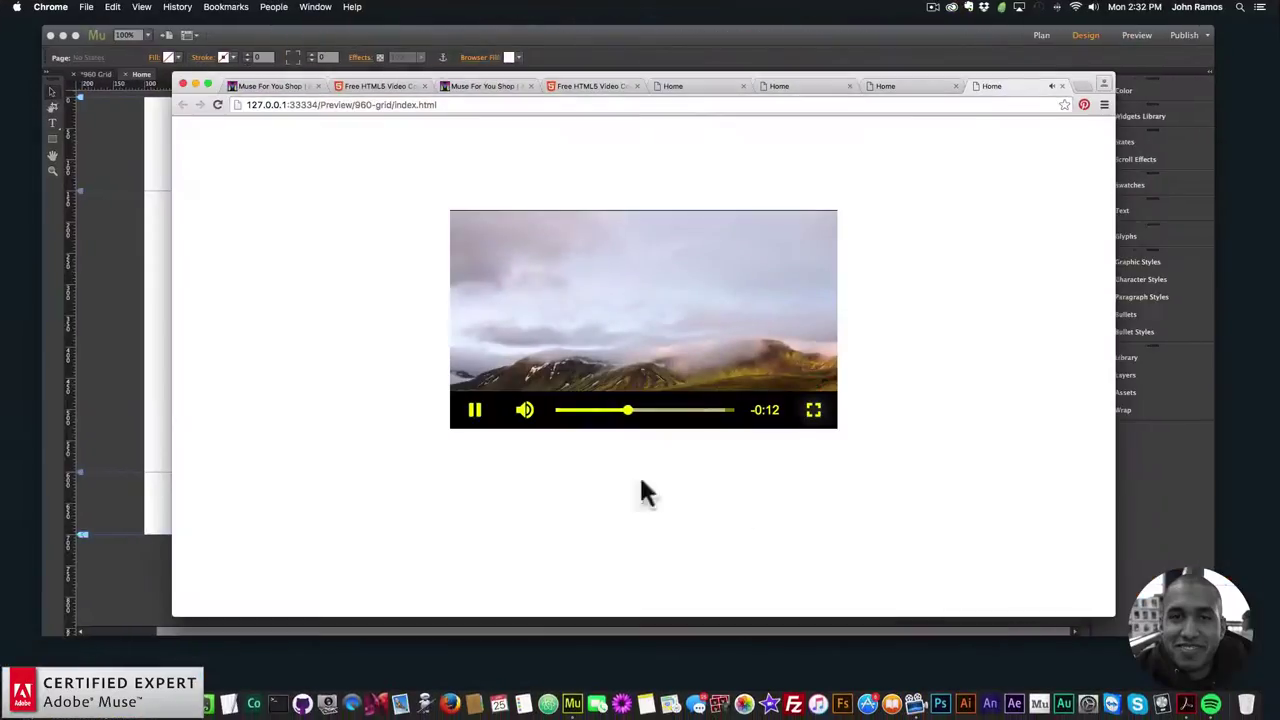
left_click(569, 424)
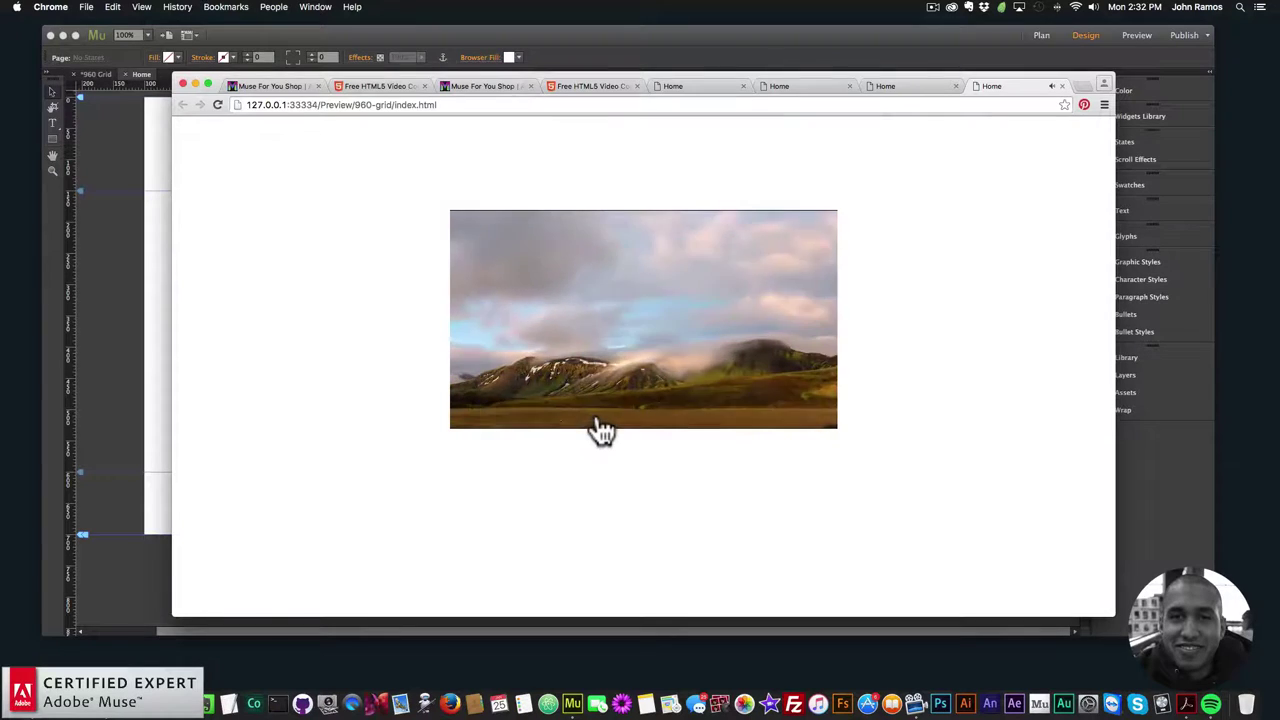
Return to Muse and set the Video Player widget's Icon and Number Size to 30 px.
left_click(109, 243)
left_click(540, 270)
left_click(711, 189)
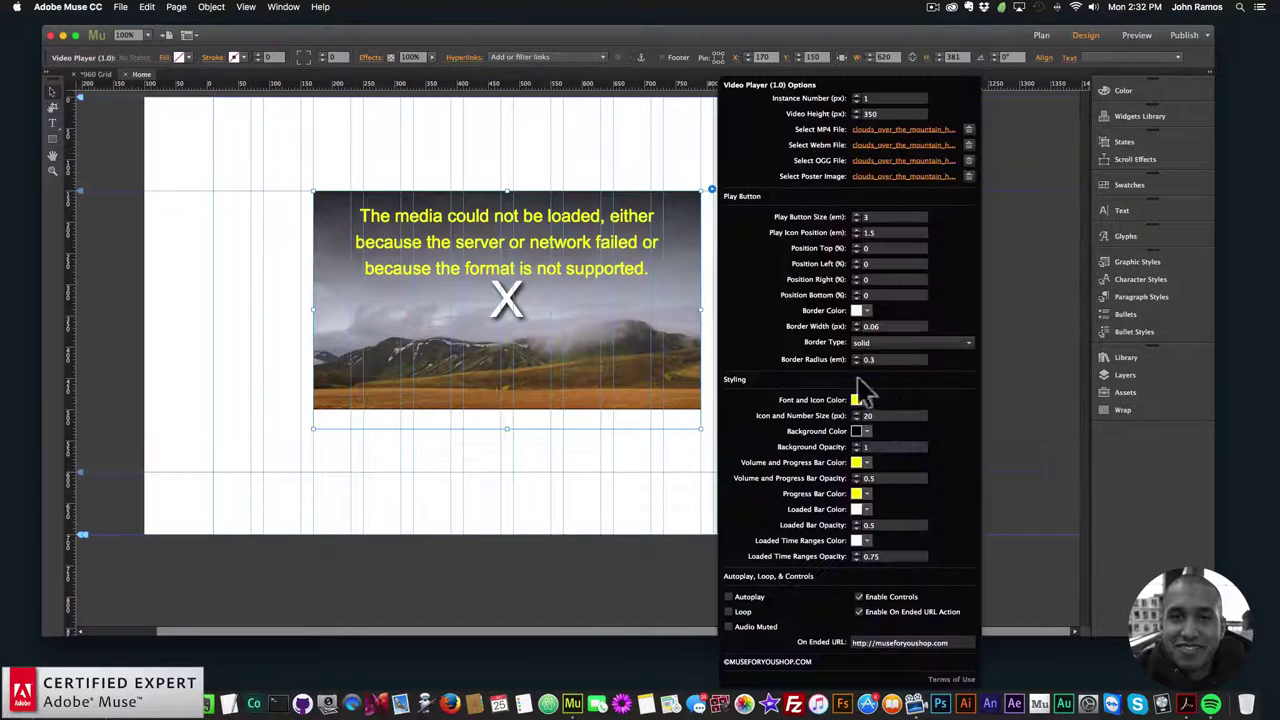
type("43")
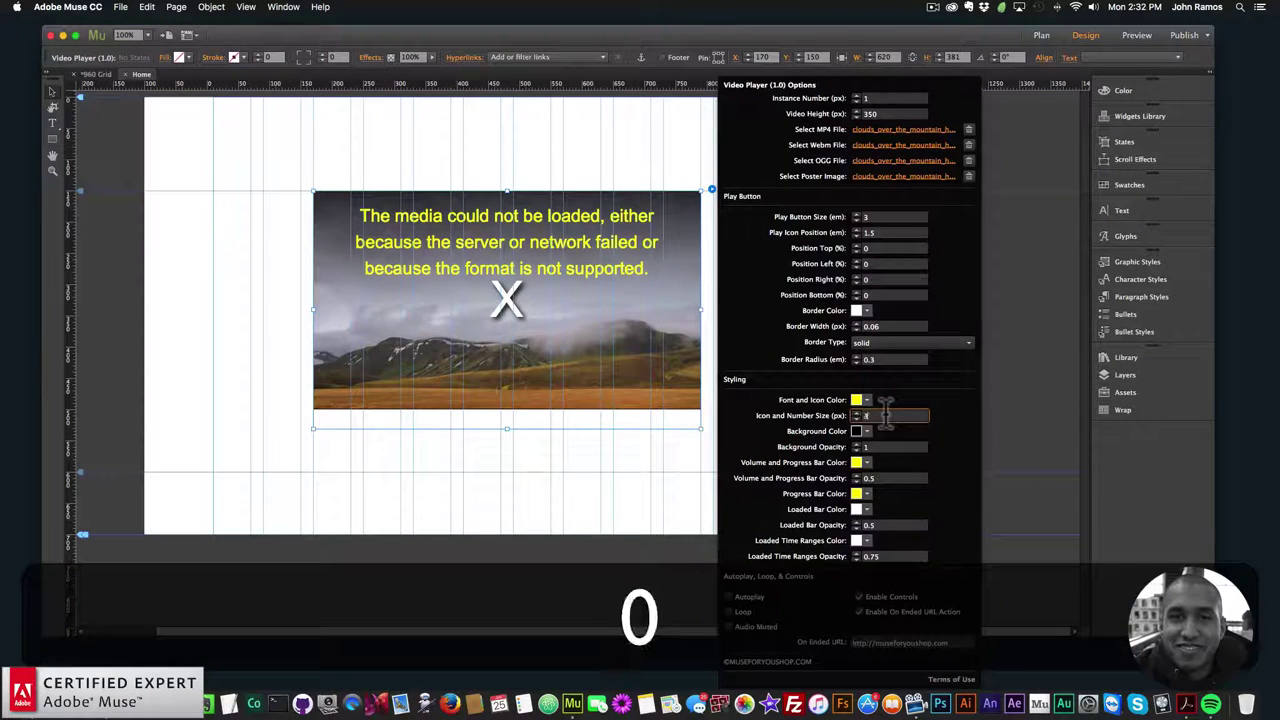
key("Return")
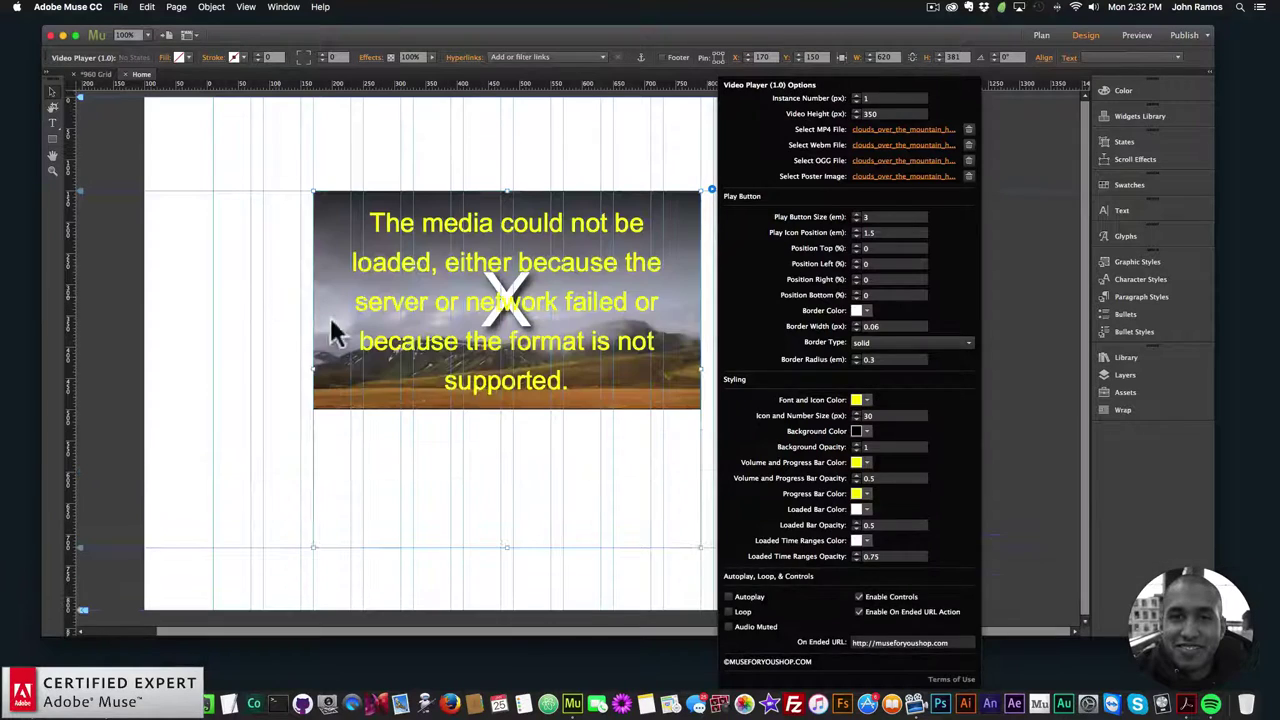
key("shift+super+e")
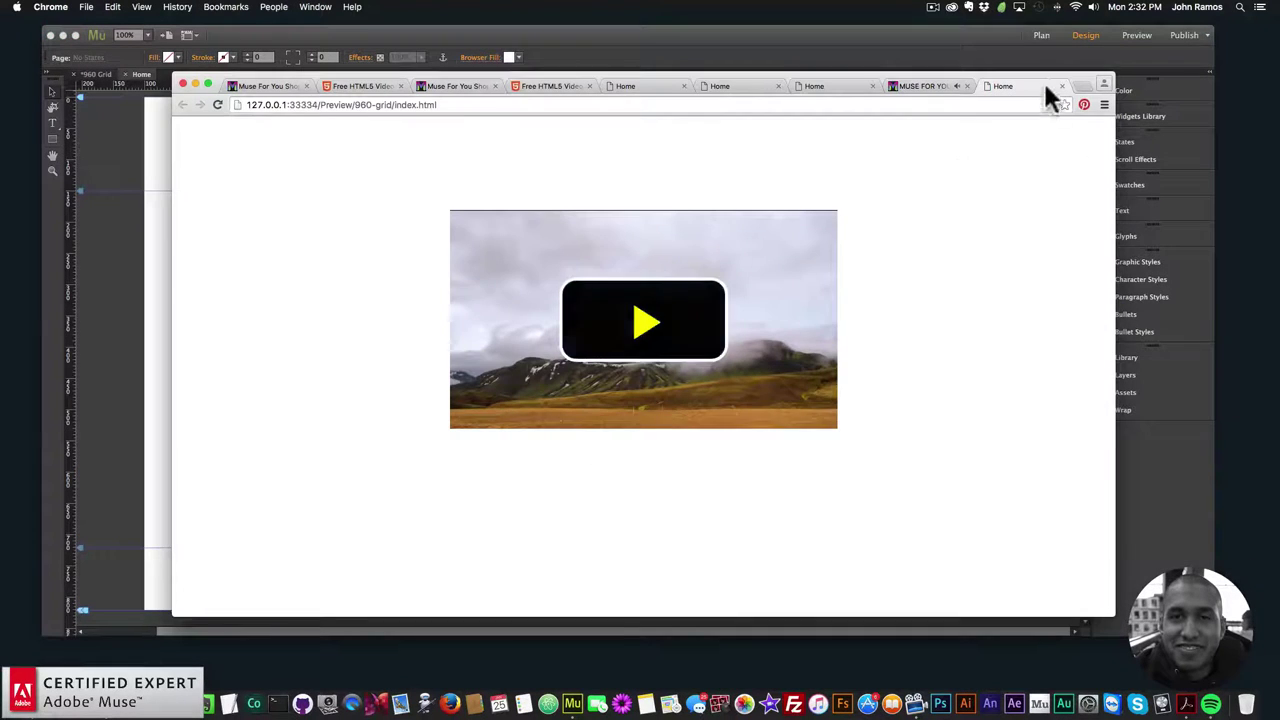
left_click(1060, 85)
left_click(89, 186)
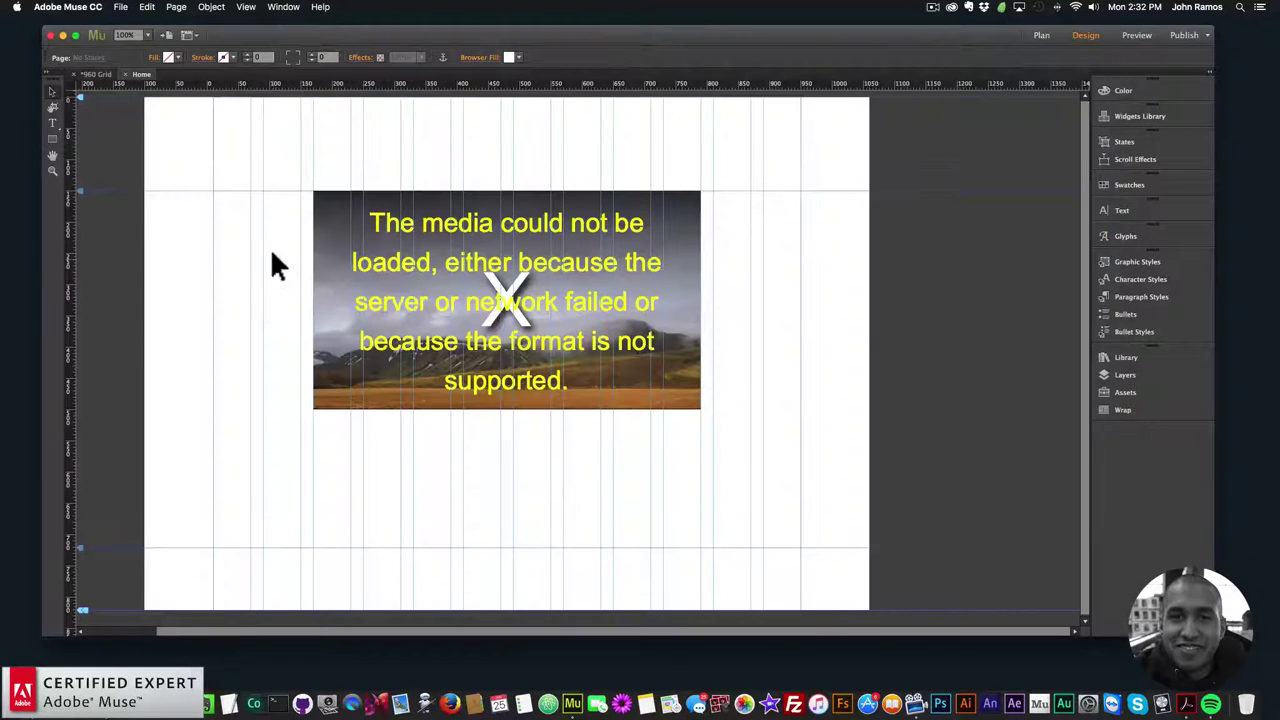
Preview the page in the browser and play the video to check the enlarged control icons.
left_click(117, 7)
left_click(156, 205)
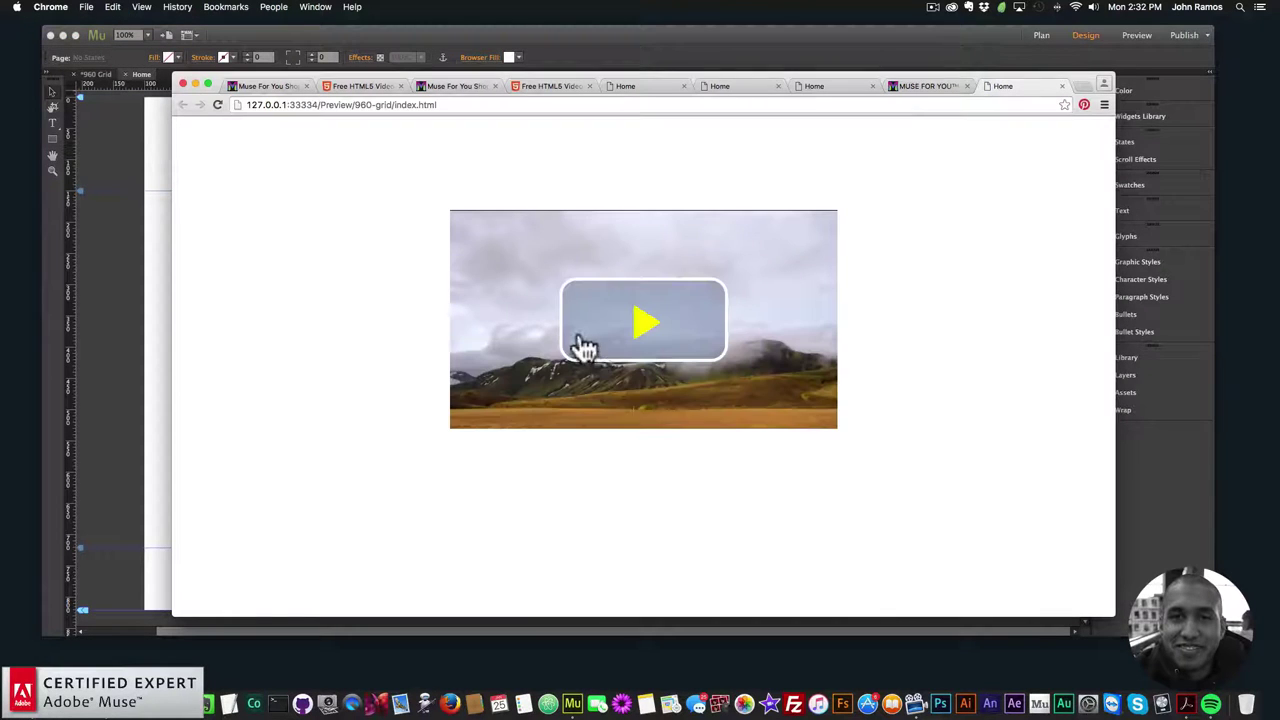
left_click(657, 346)
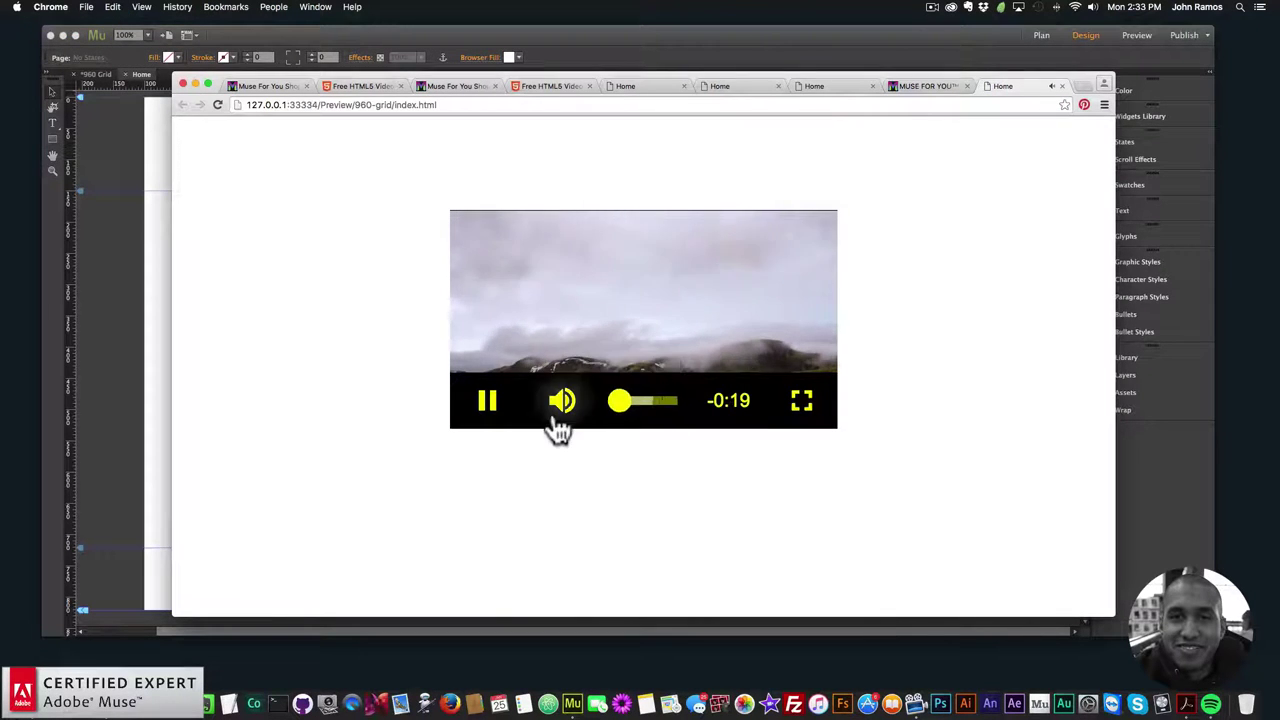
left_click(489, 405)
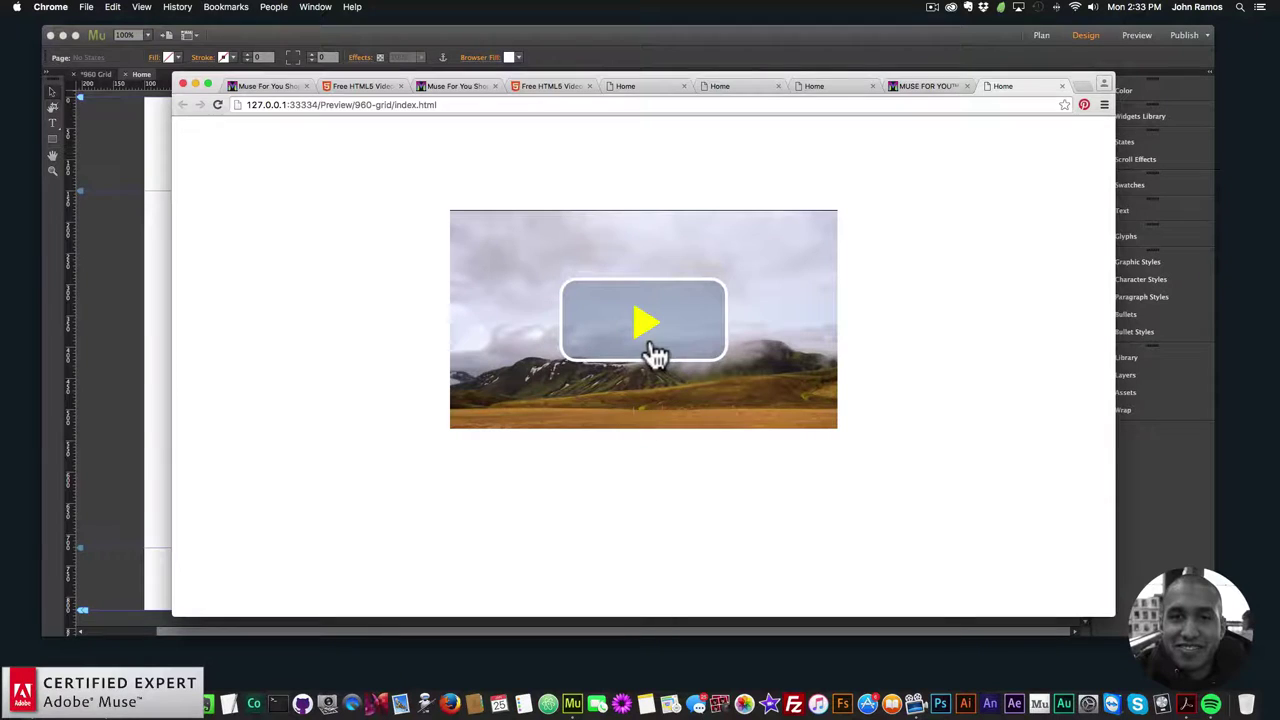
Return to Muse and set the Video Player widget's Play Button Size to 5 em.
left_click(92, 509)
left_click(666, 297)
left_click(711, 189)
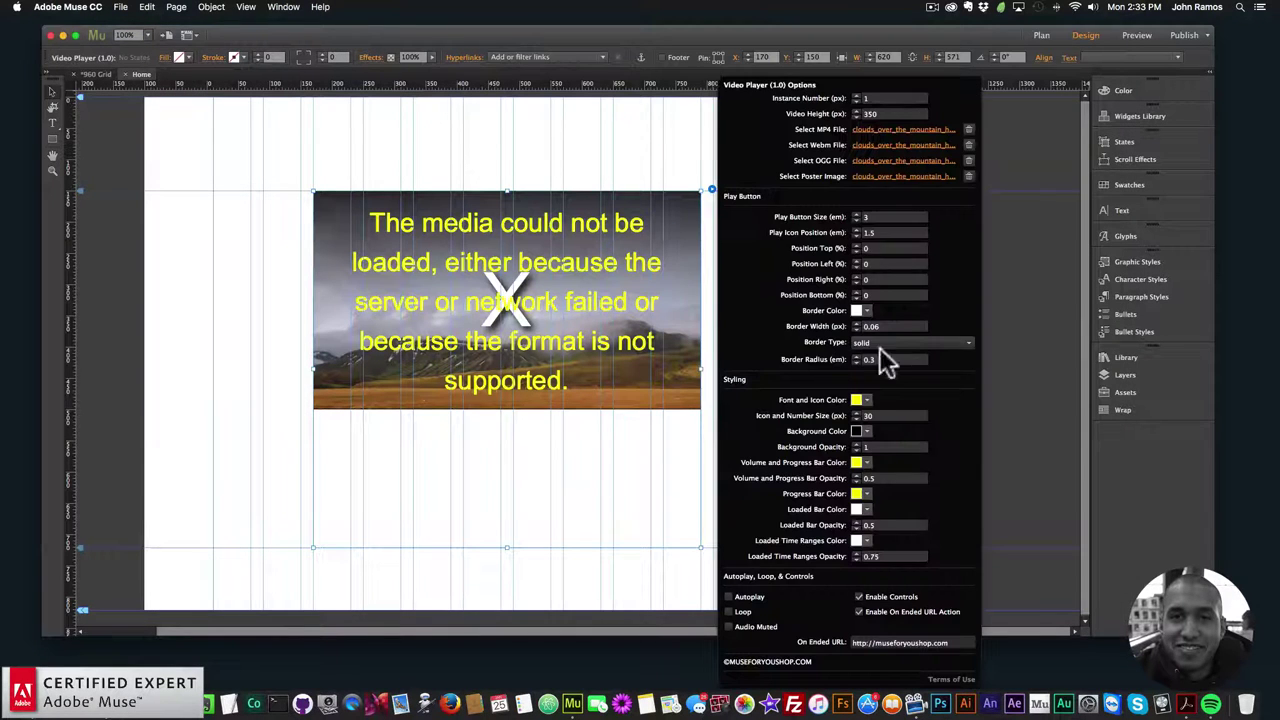
left_click(868, 217)
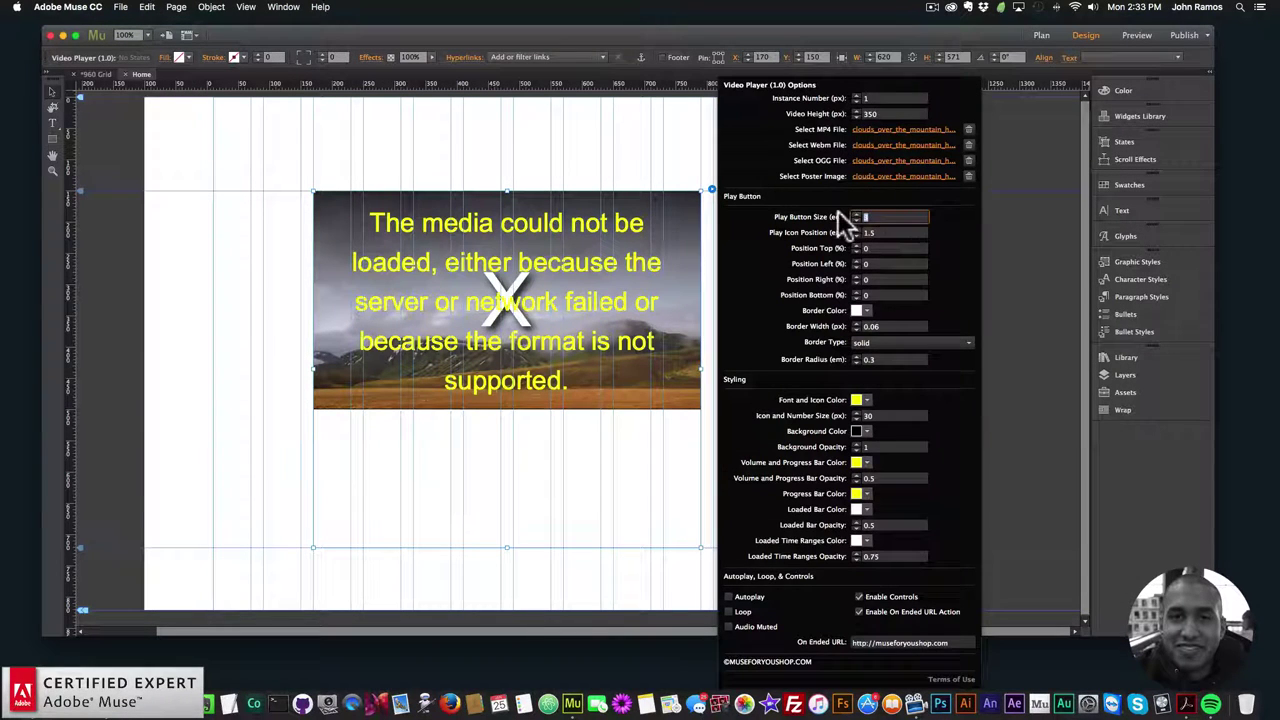
type("5")
key("Return")
Close the widget's options and preview the page in the browser to check the enlarged play button.
left_click(268, 300)
left_click(120, 7)
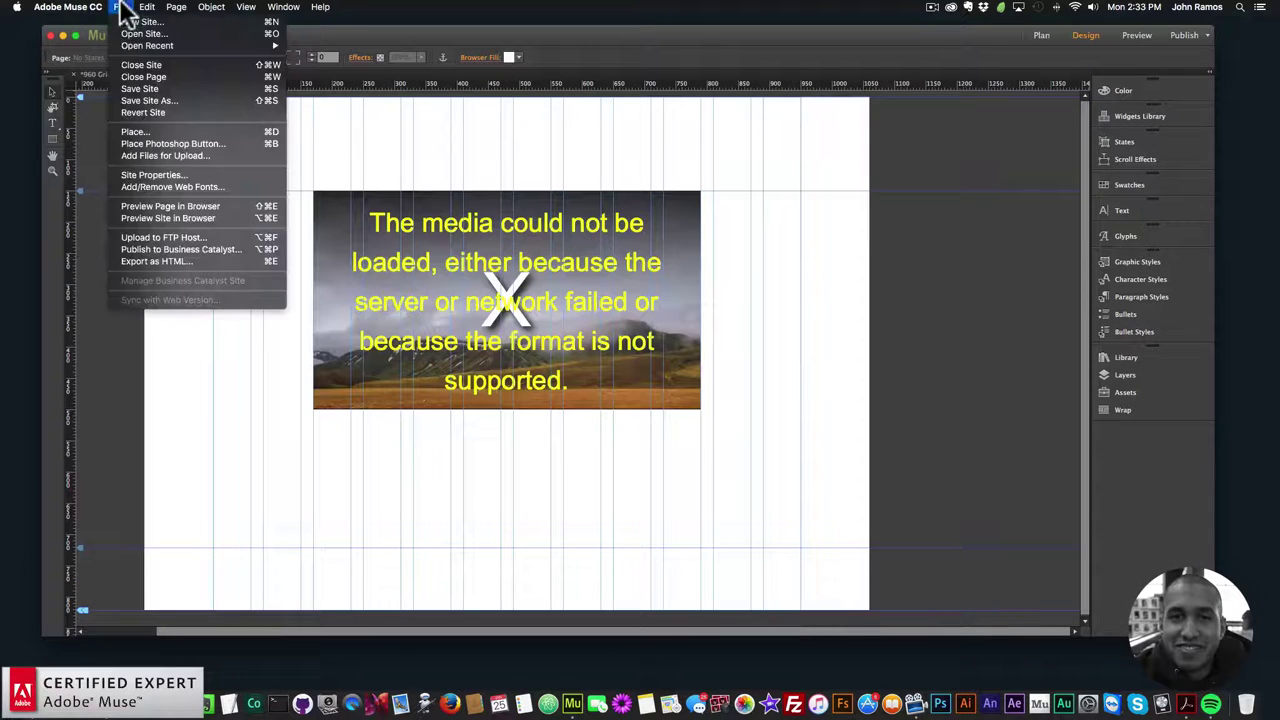
left_click(165, 207)
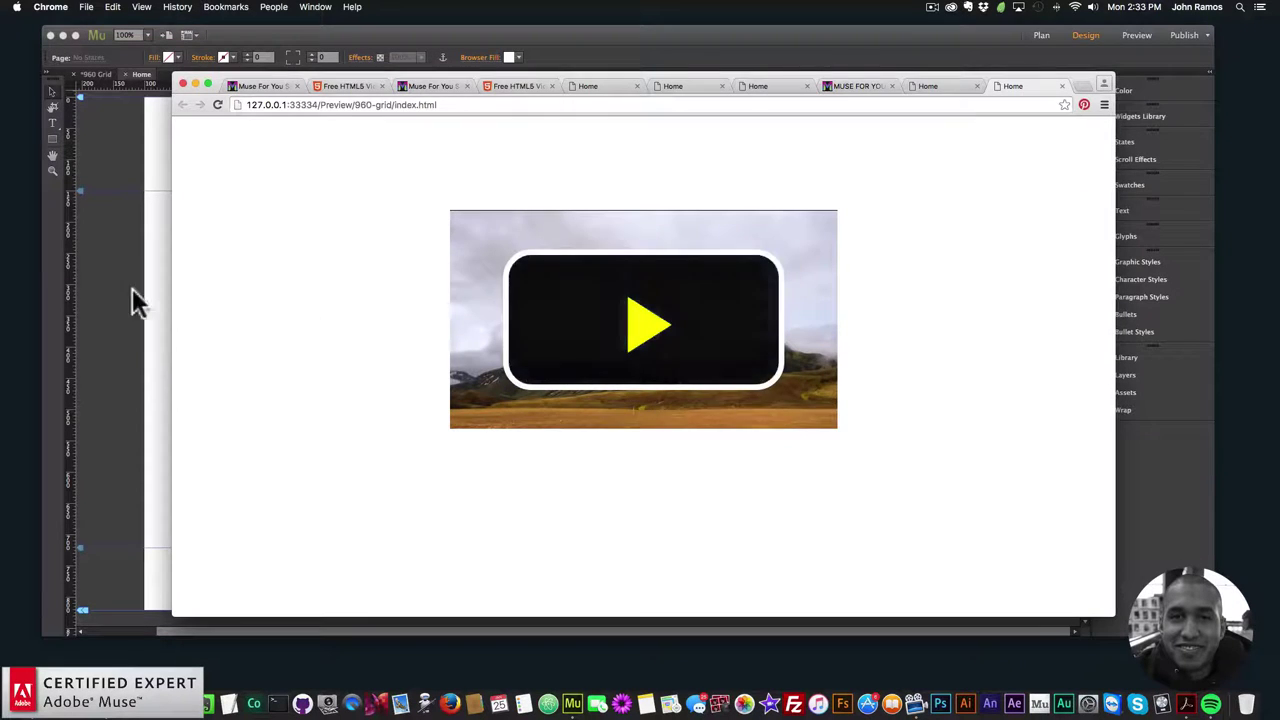
Return to Muse and set the play button's Border Type to dashed in the Video Player options.
left_click(158, 310)
left_click(665, 215)
left_click(711, 190)
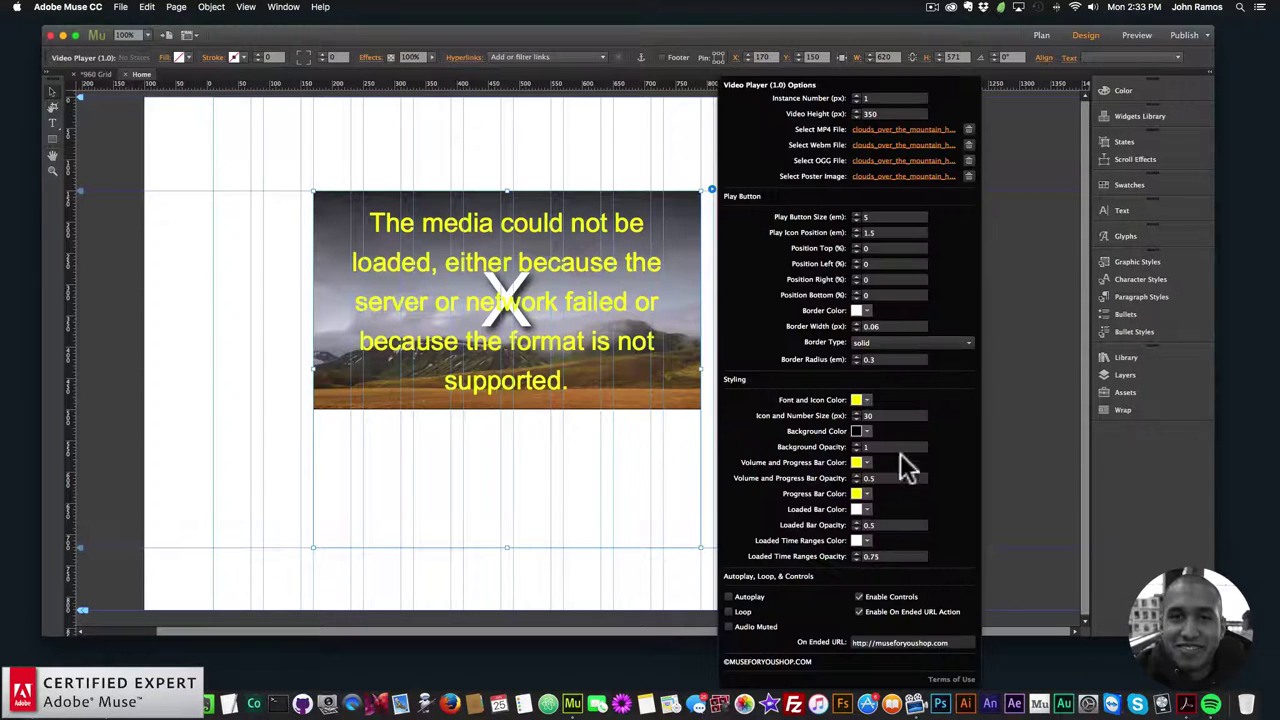
left_click(885, 342)
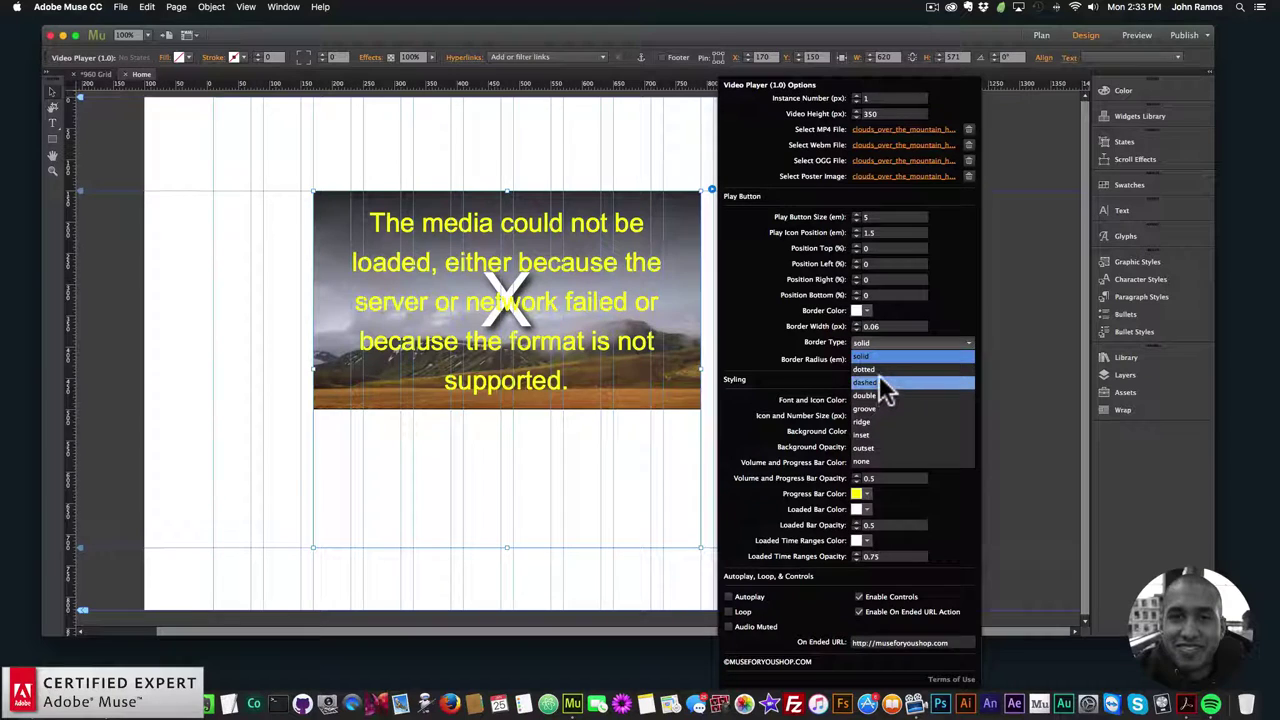
left_click(879, 380)
Try red for the play button's Border Color, then set it to yellow (FFFF00).
left_click(866, 311)
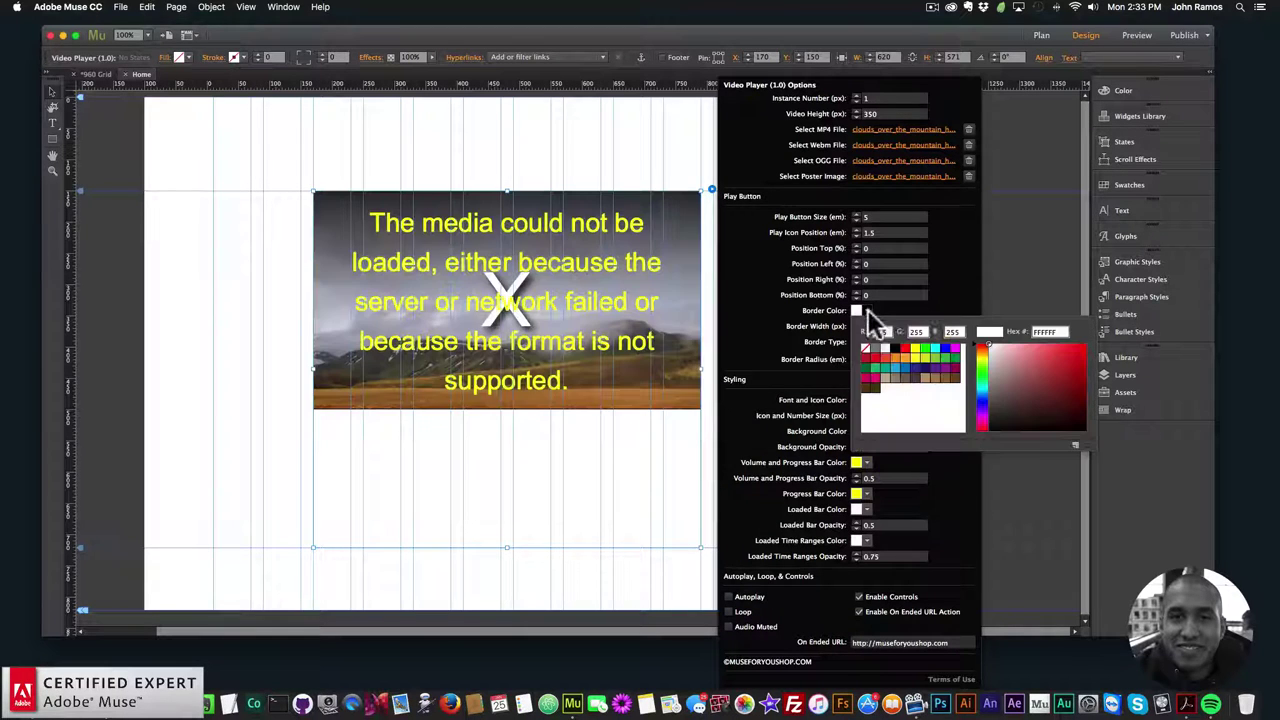
left_click(905, 348)
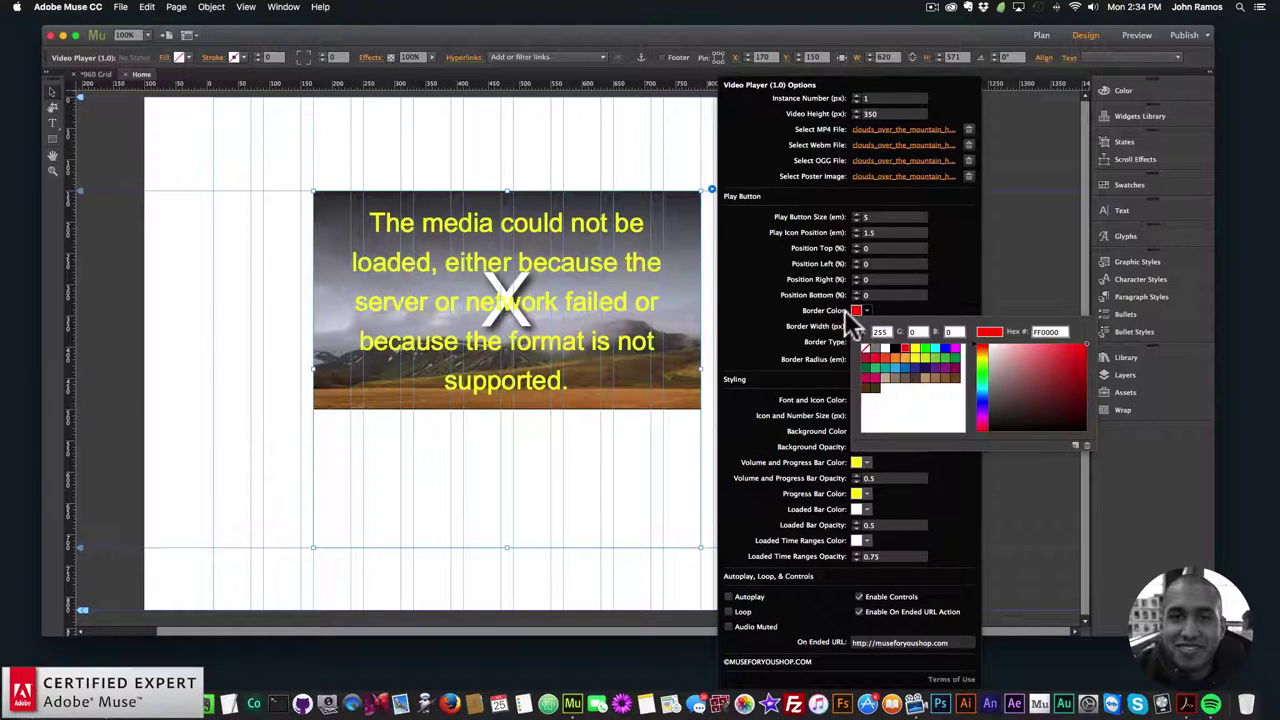
left_click(914, 345)
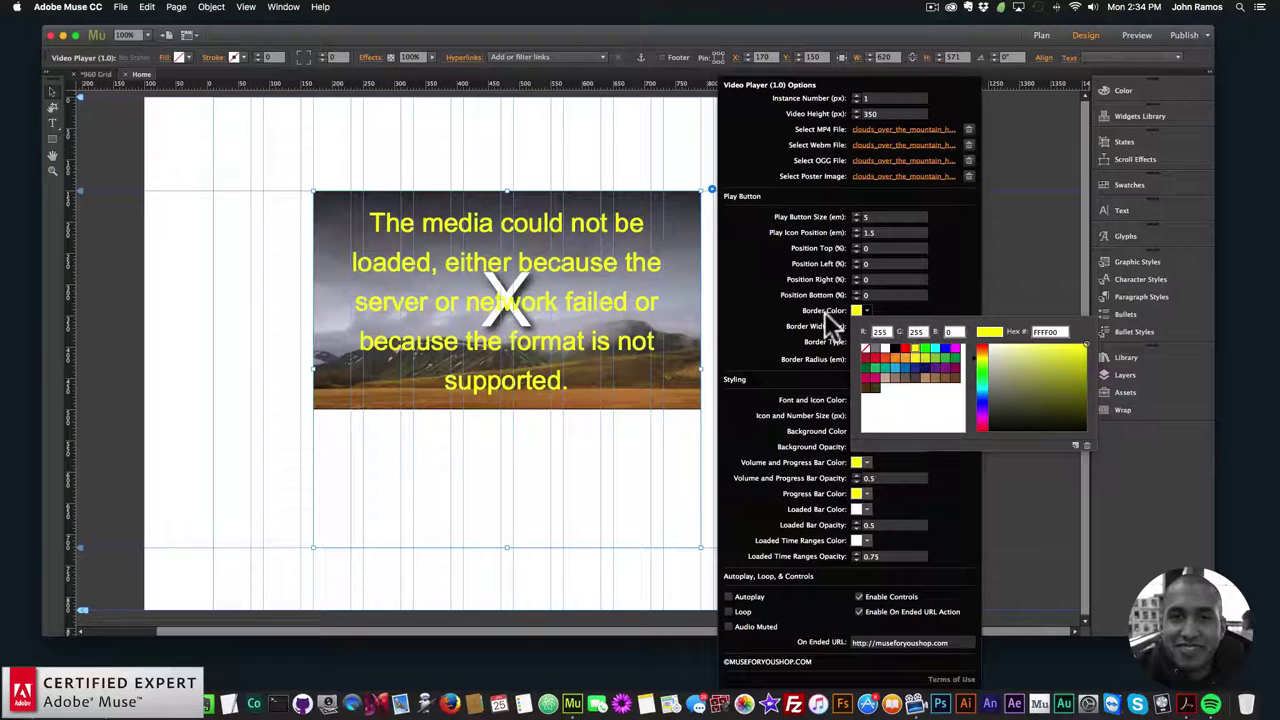
left_click(825, 312)
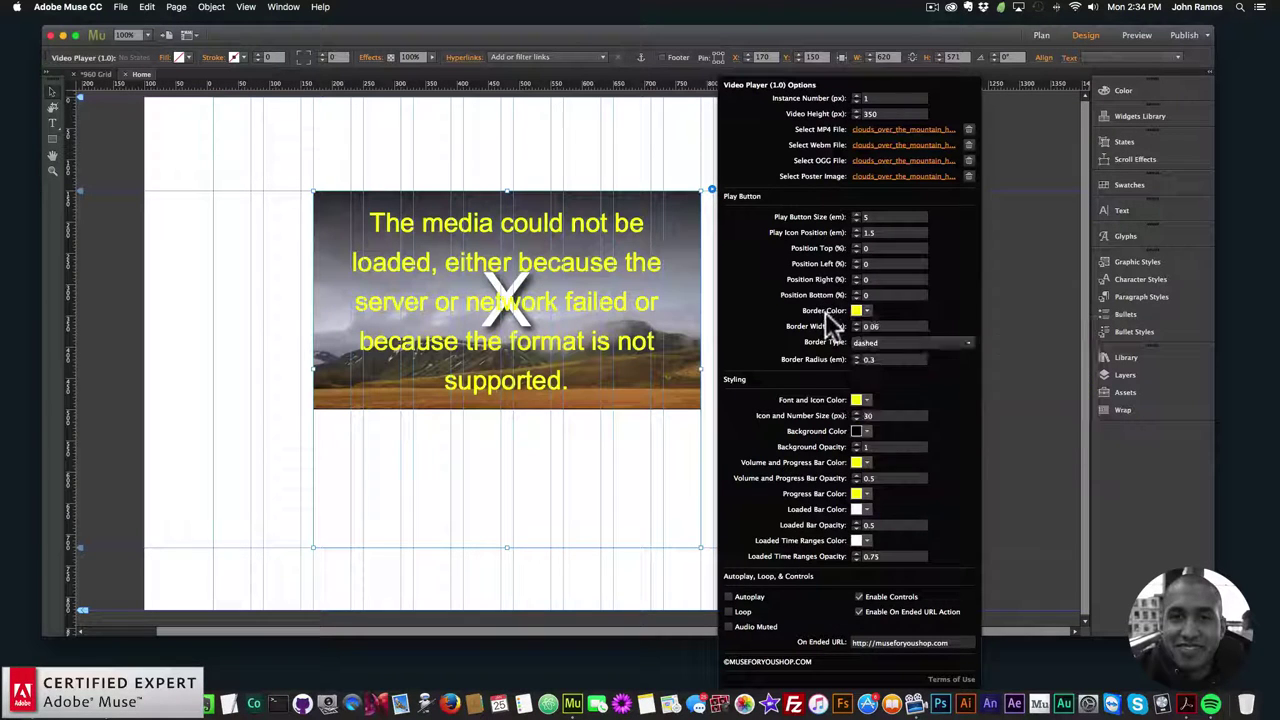
Close the widget's options and preview the page in the browser to check the dashed play button border.
key("Escape")
left_click(120, 7)
left_click(156, 207)
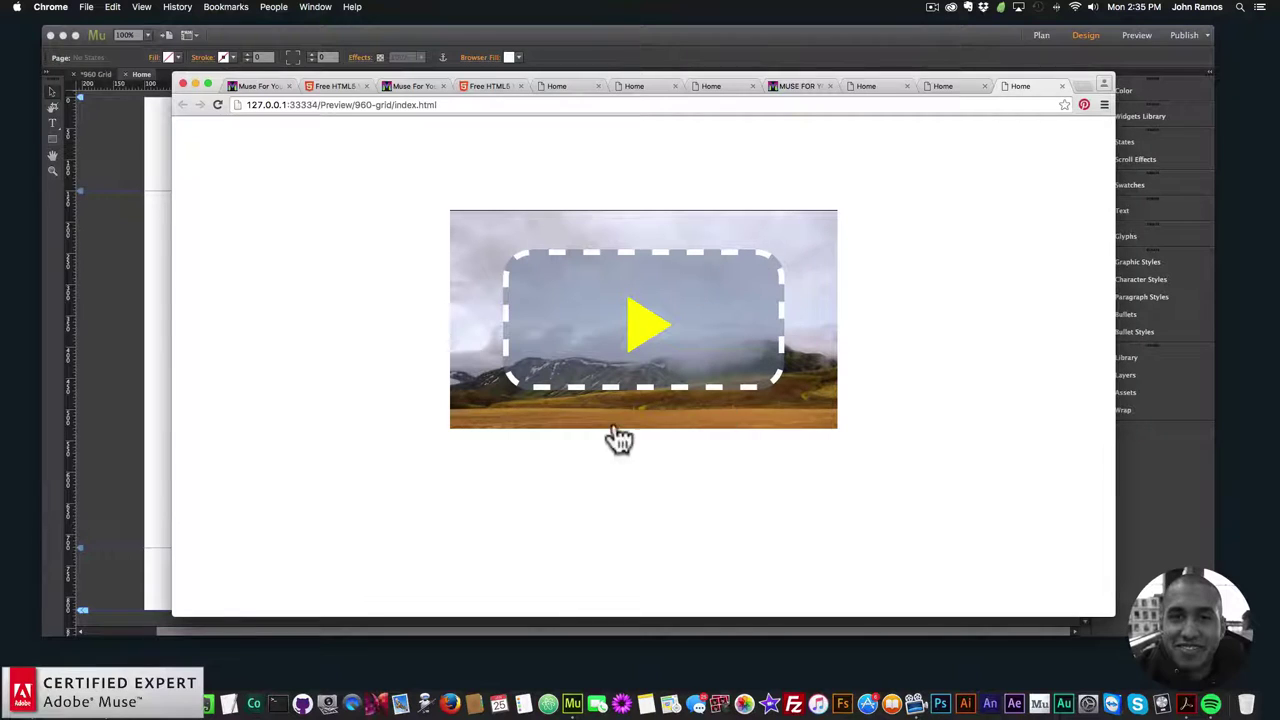
Return to Muse and set the play button's Border Color to black (000000).
left_click(119, 309)
left_click(711, 190)
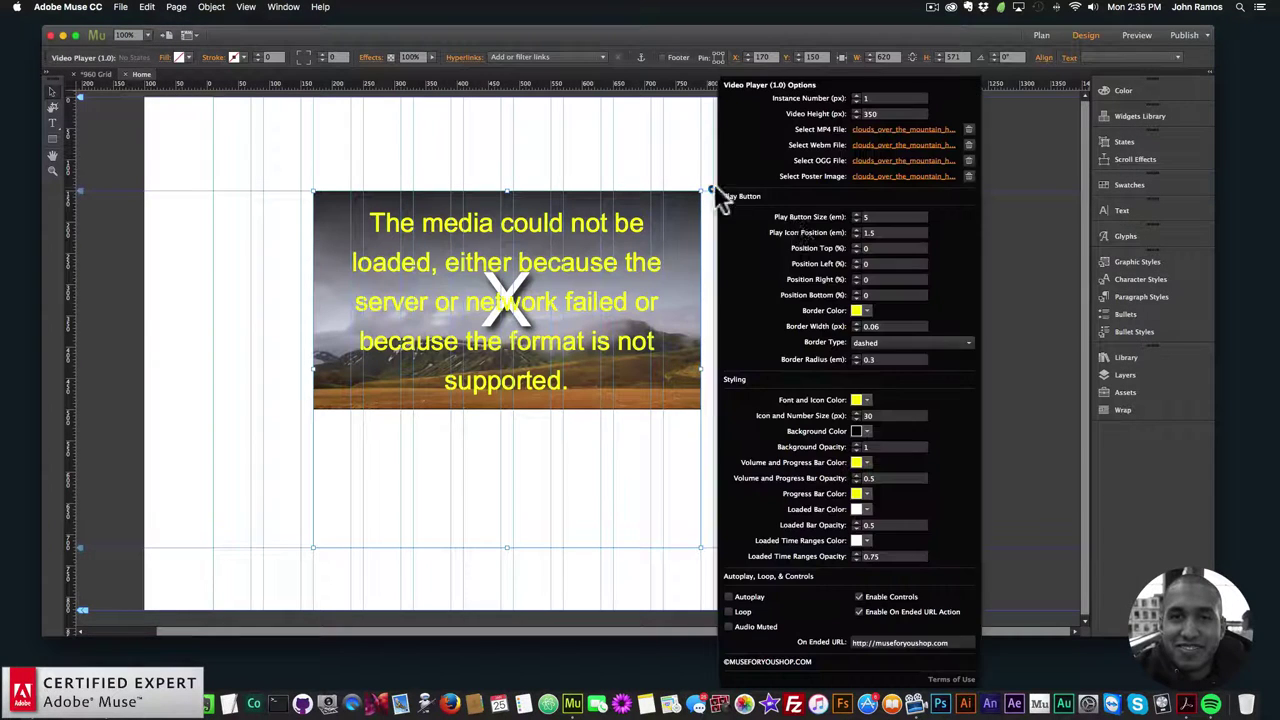
left_click(864, 311)
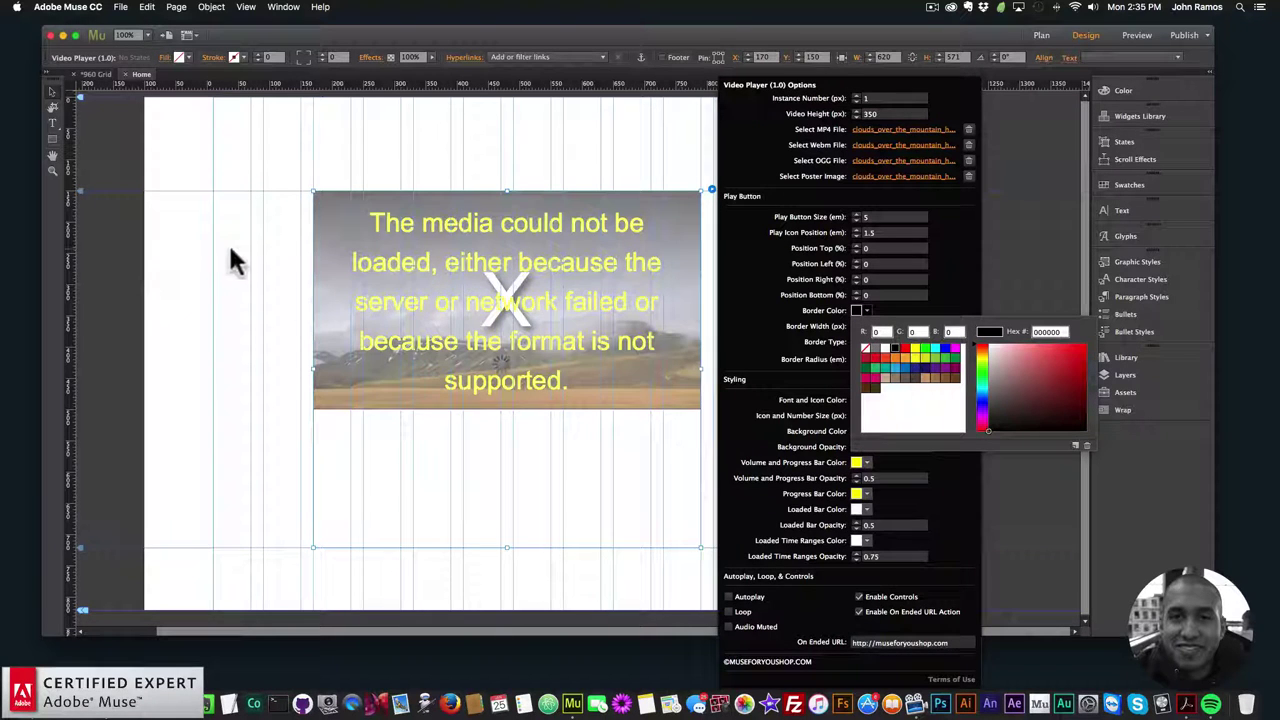
Preview the page in the browser to check the border color, and close an older preview tab.
left_click(120, 7)
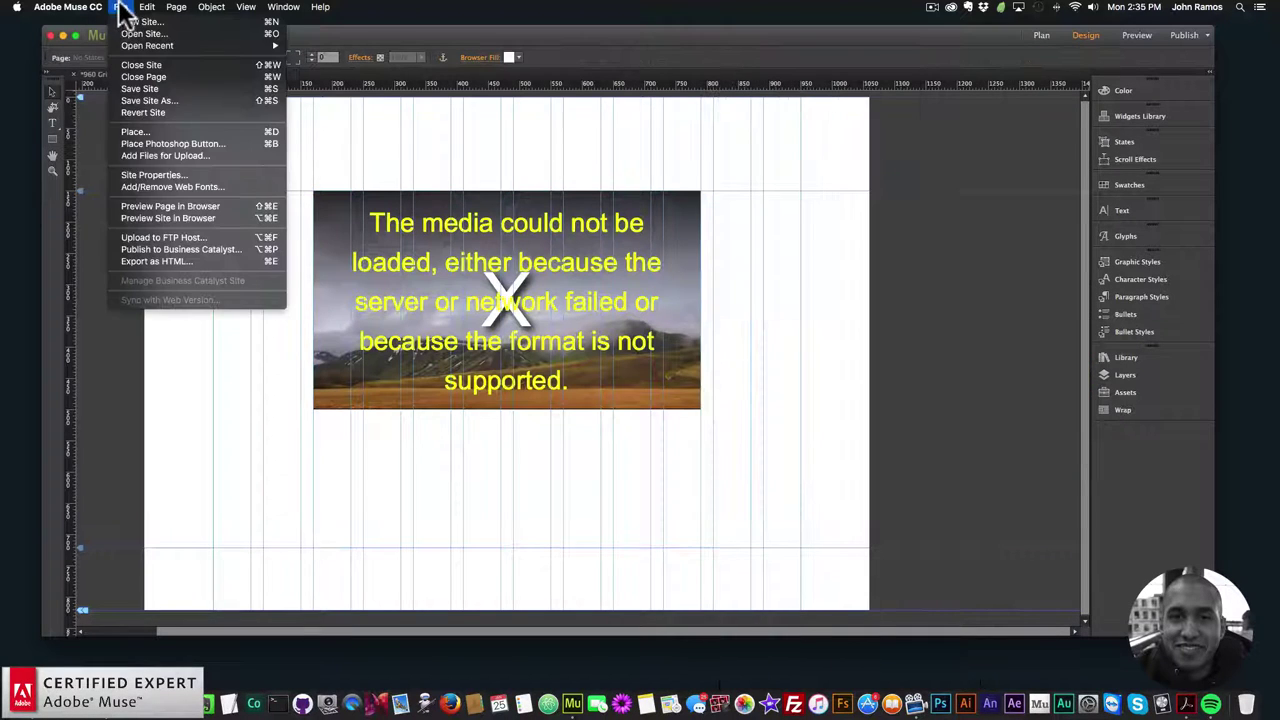
left_click(165, 205)
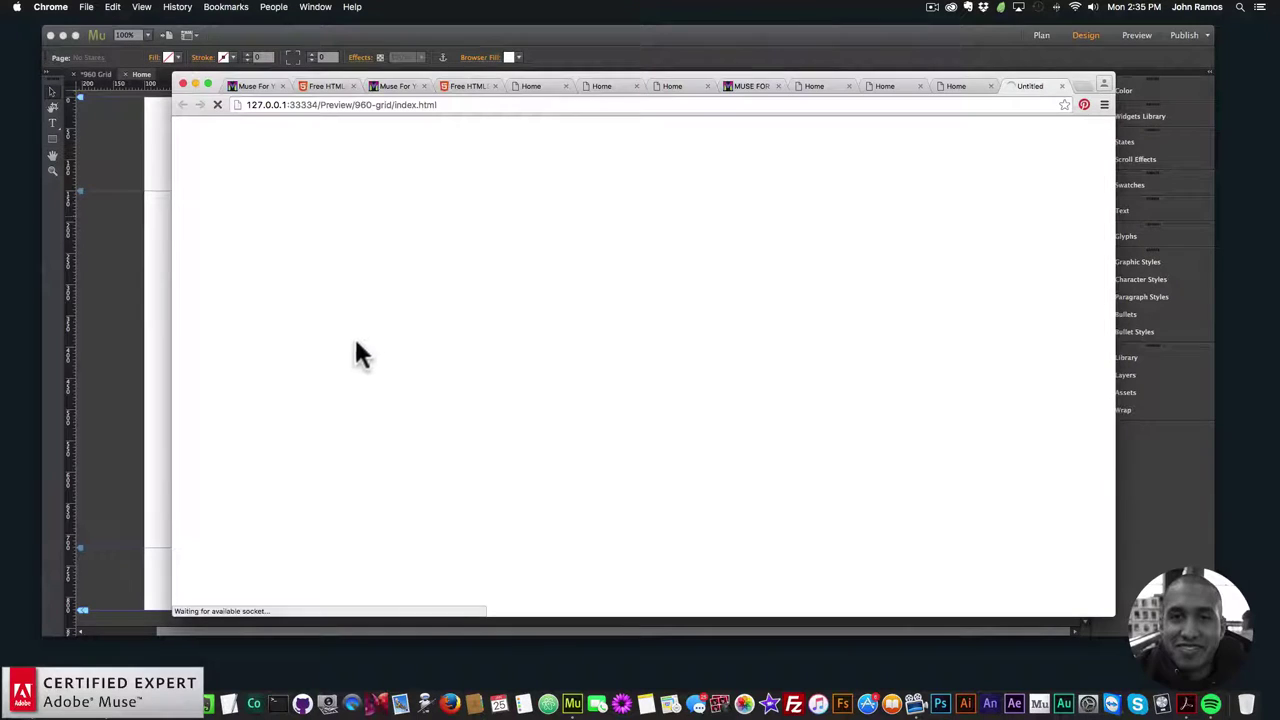
left_click(989, 86)
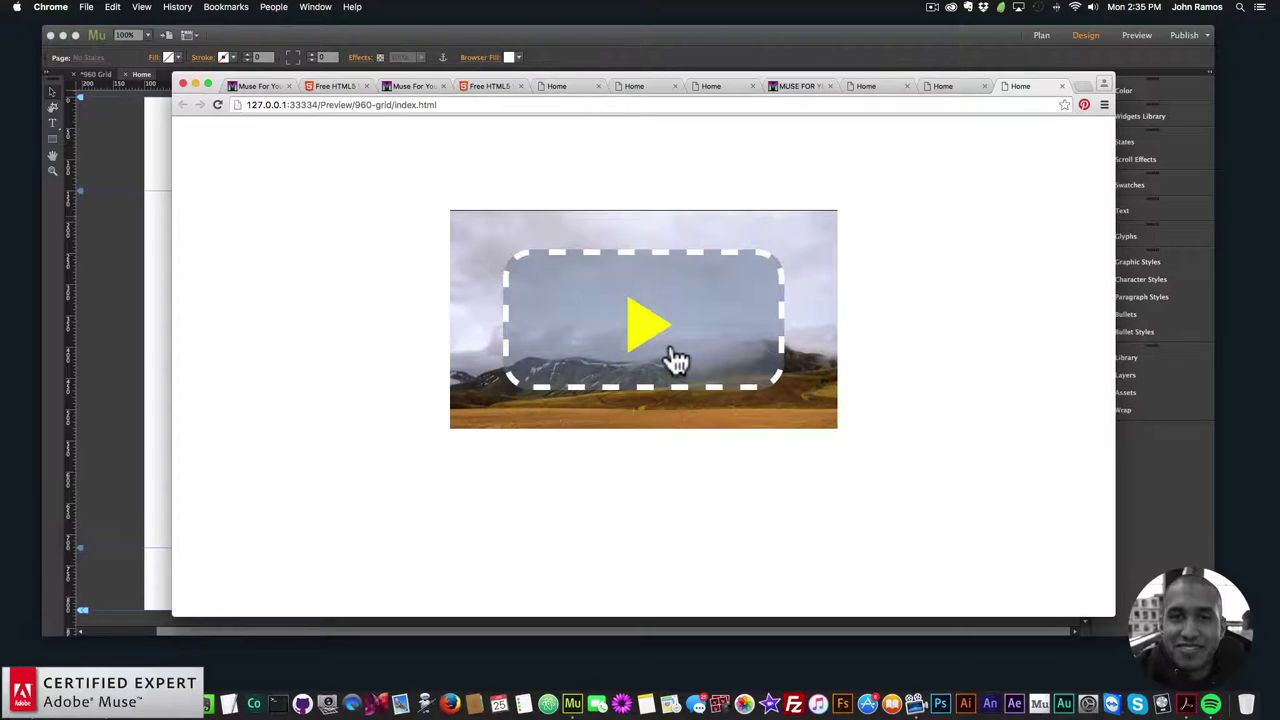
Return to Muse and set the play button's Border Color to white (FFFFFF) in the Video Player options.
left_click(136, 300)
left_click(623, 263)
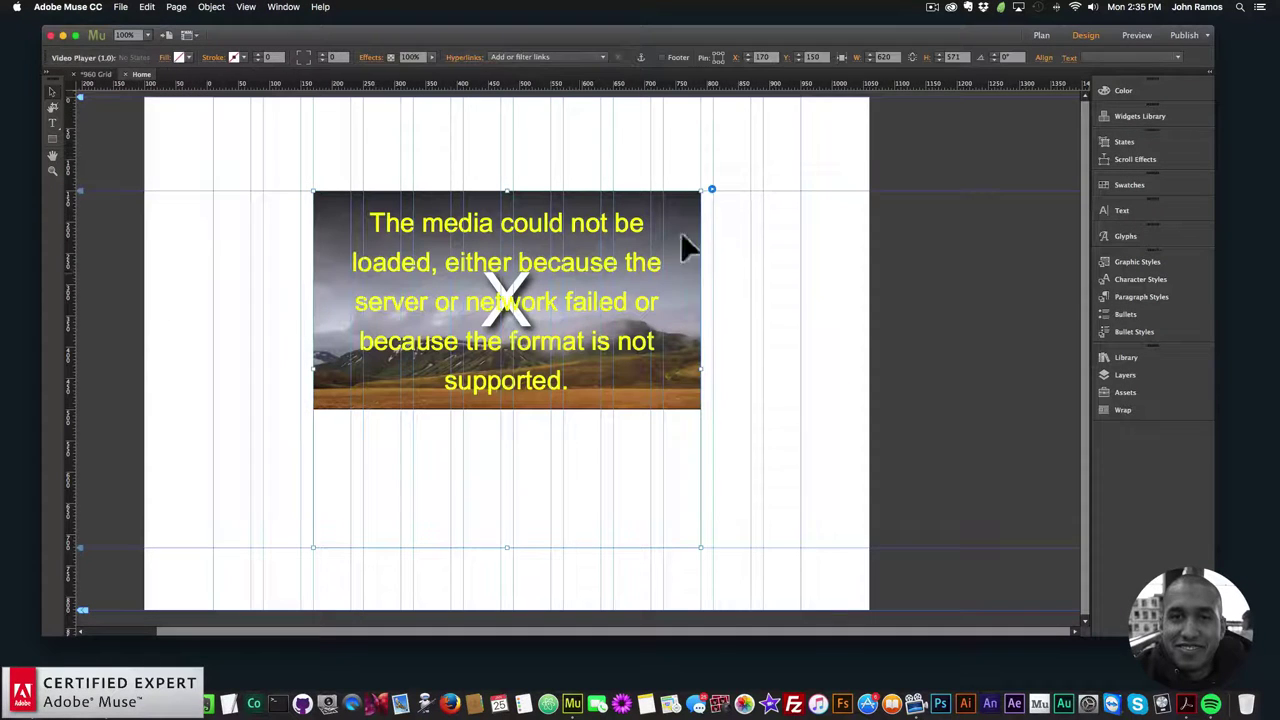
left_click(711, 188)
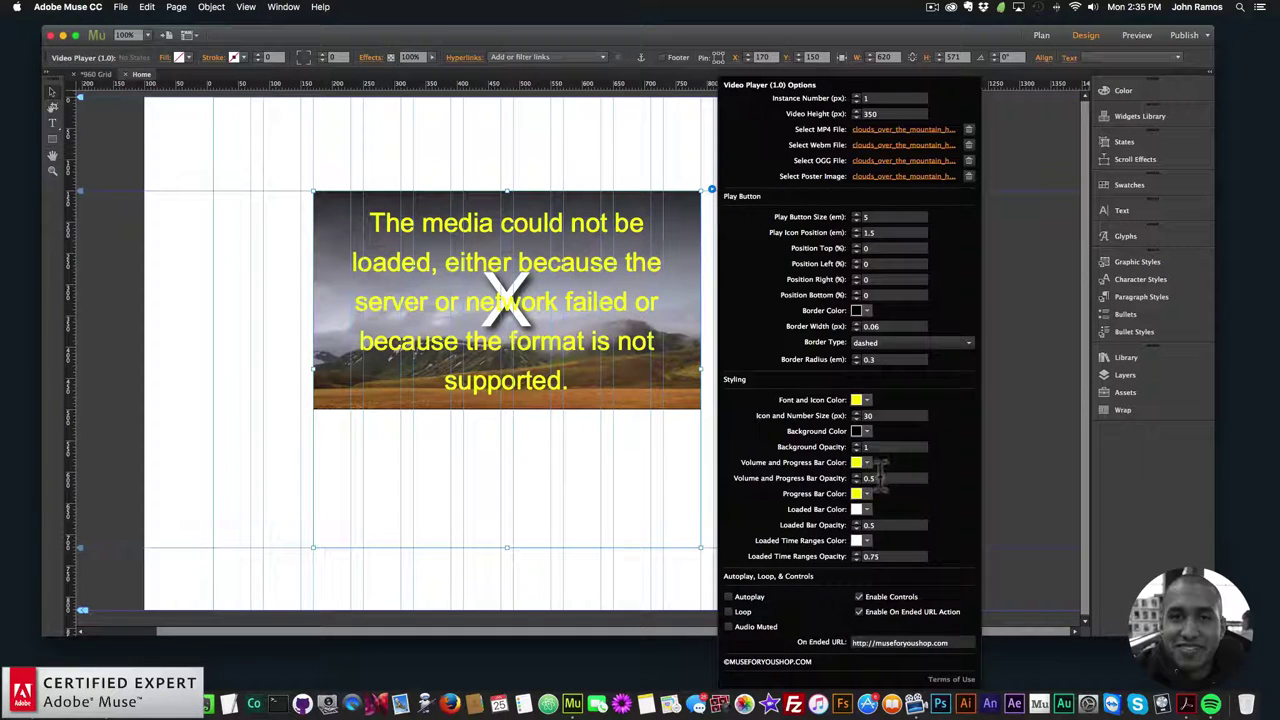
left_click(864, 311)
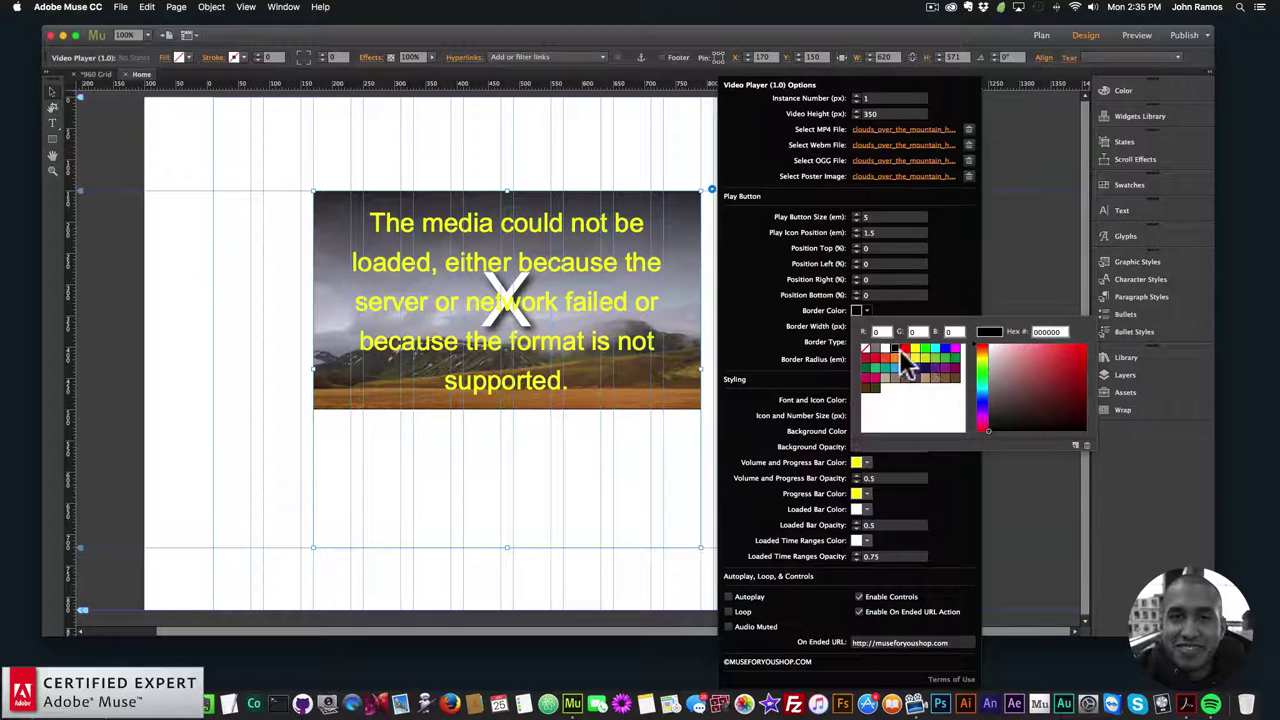
left_click(875, 347)
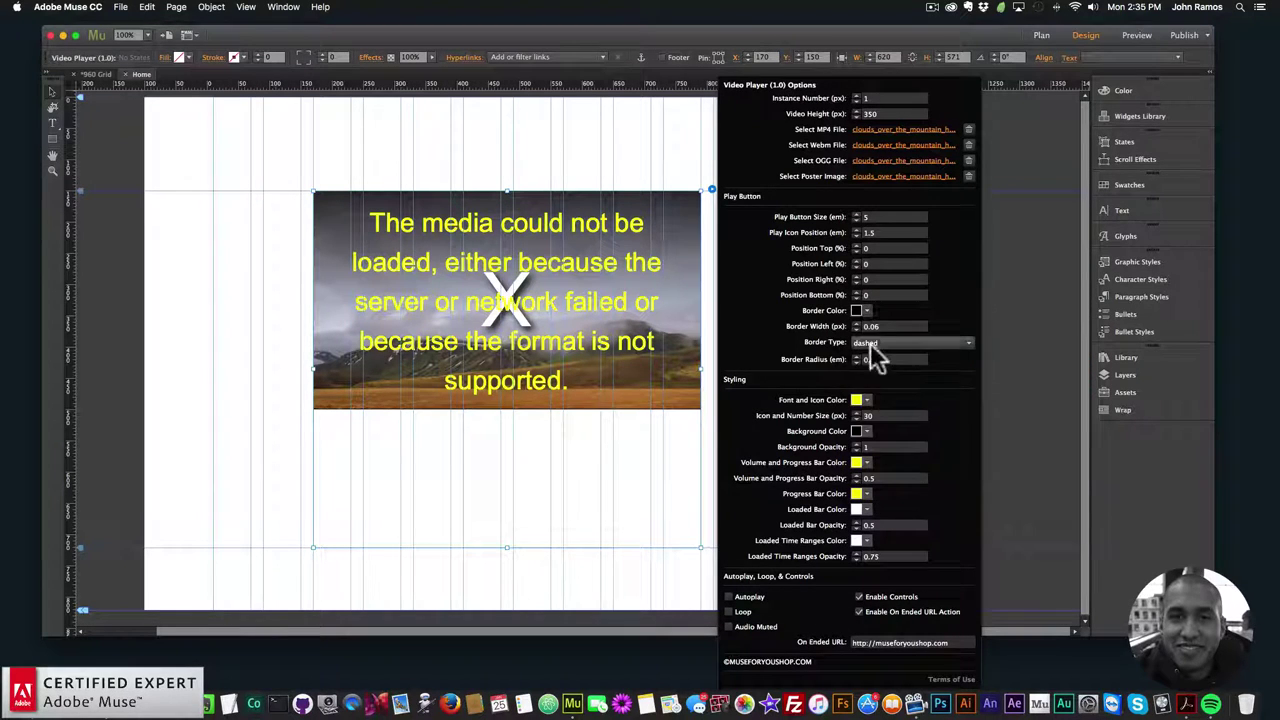
left_click(860, 311)
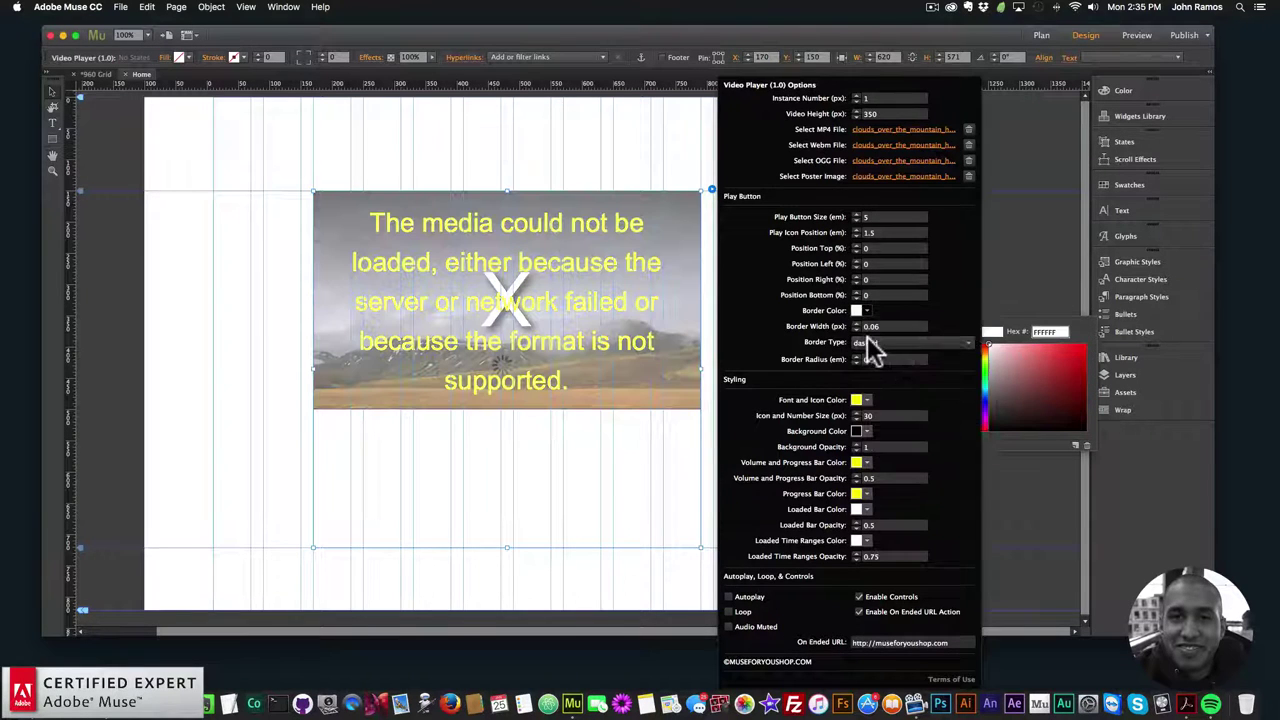
Look through the Border Type choices, keep dashed, and set the play button's Border Radius to 0 em.
left_click(879, 344)
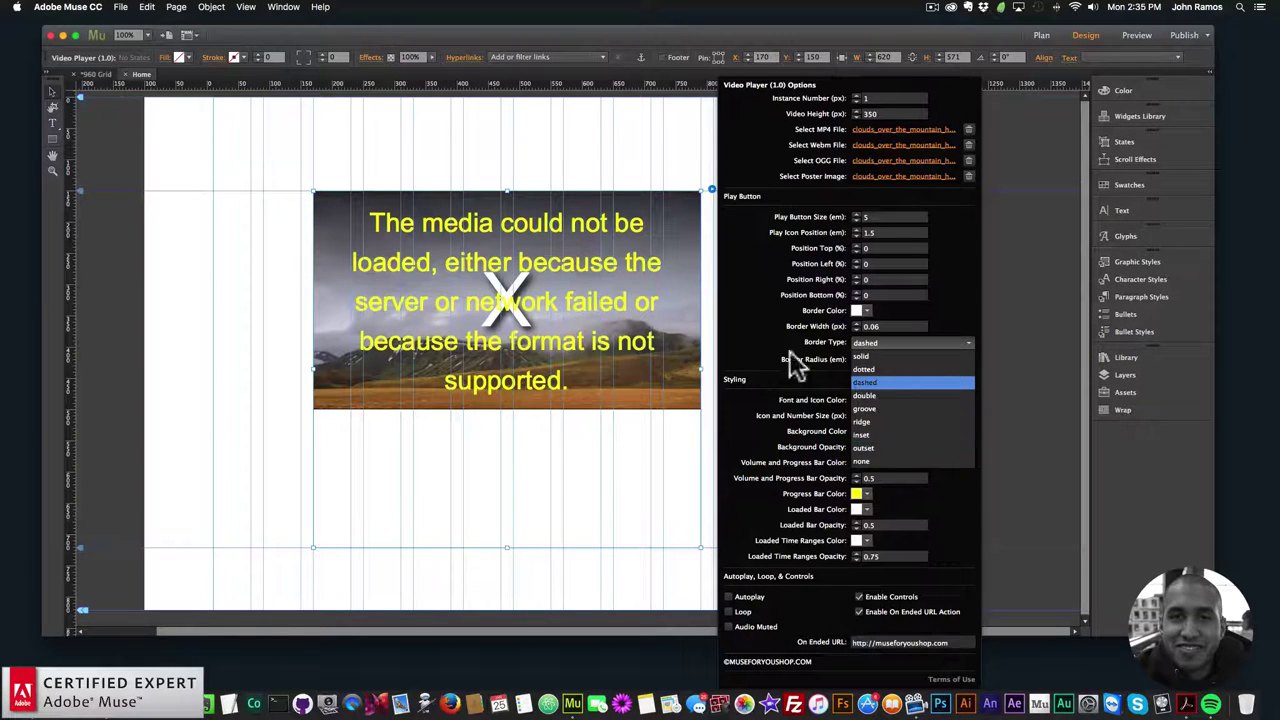
left_click(795, 368)
left_click(880, 360)
type("0")
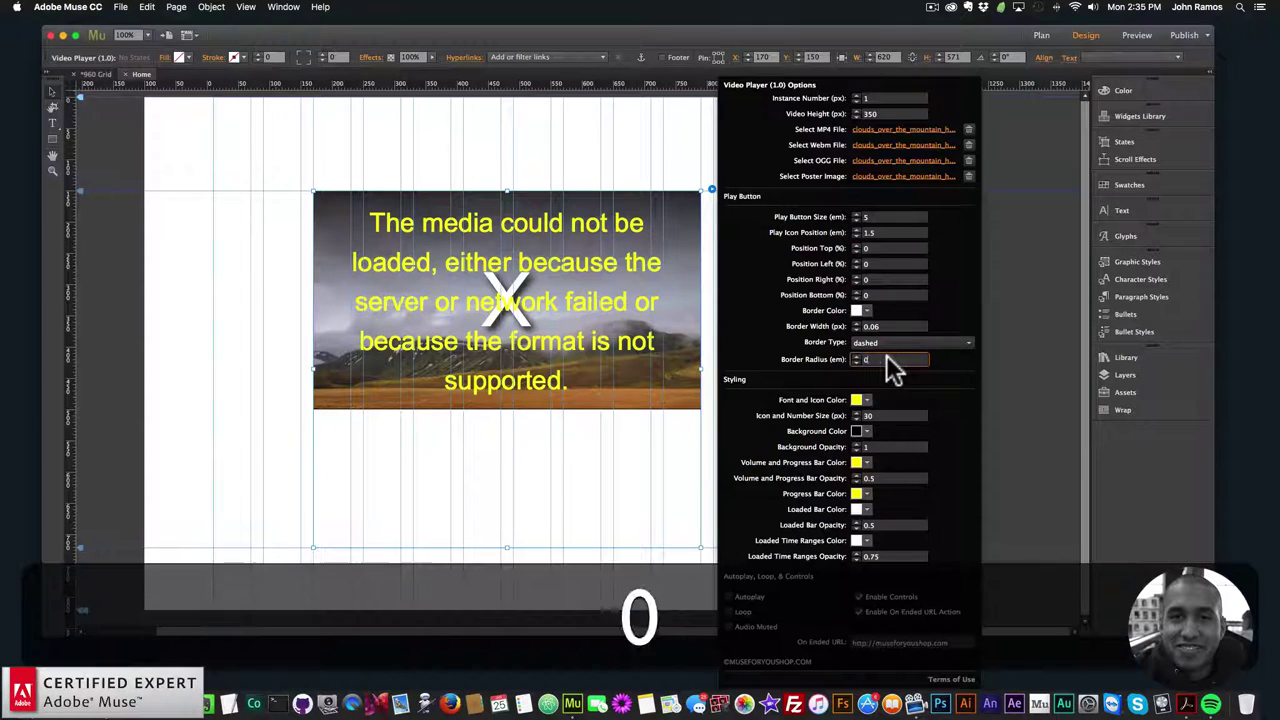
key("Return")
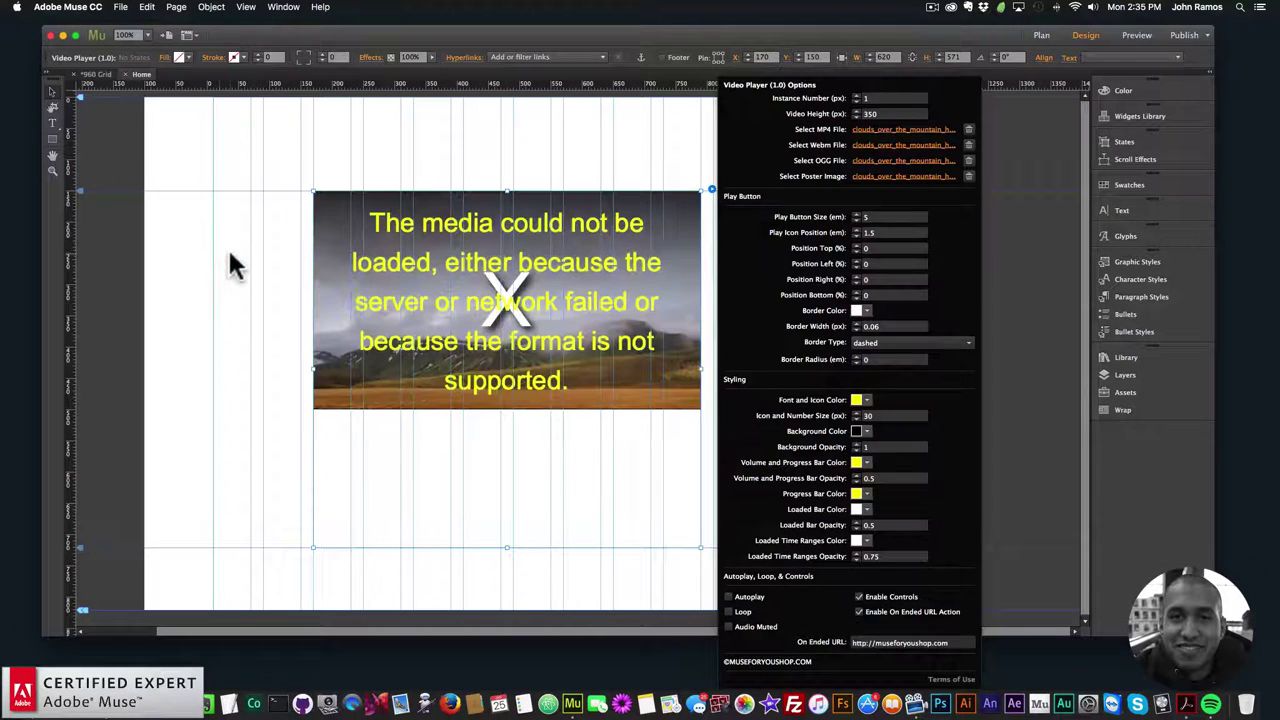
Preview the page in the browser to check the square-cornered play button, and close the older preview tabs.
left_click(229, 266)
left_click(120, 7)
left_click(178, 206)
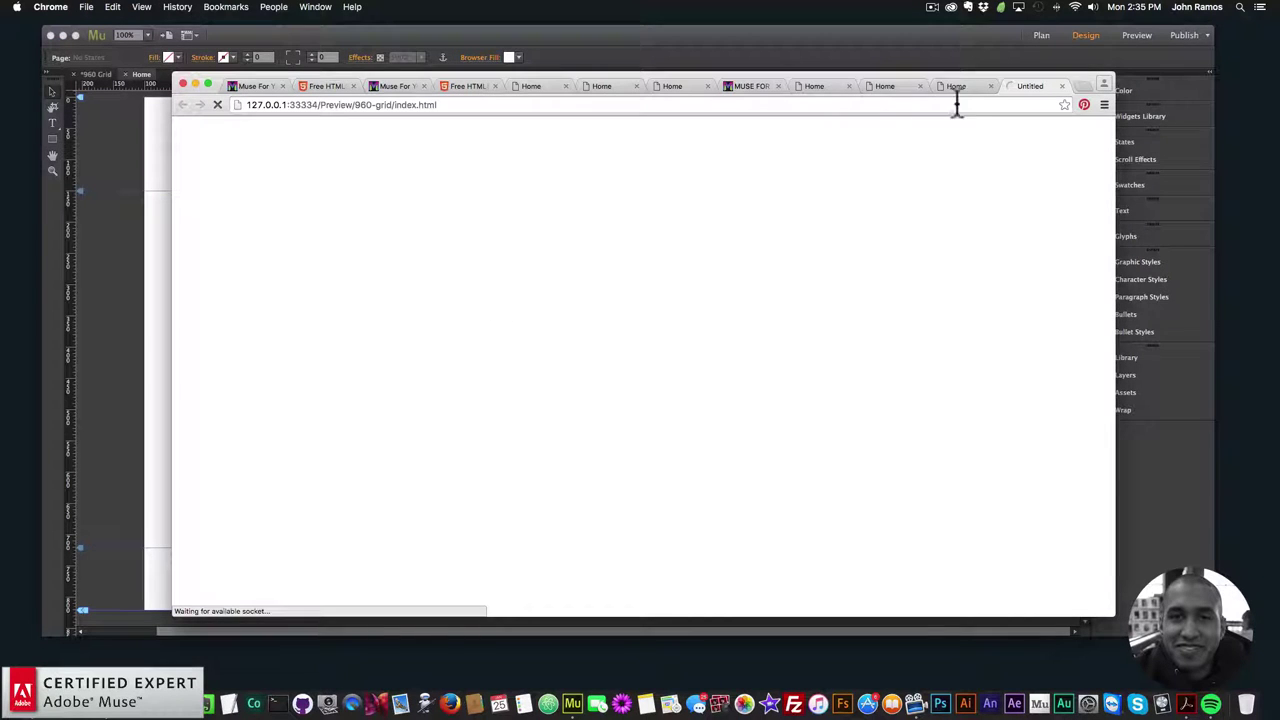
left_click(988, 86)
left_click(919, 86)
left_click(848, 86)
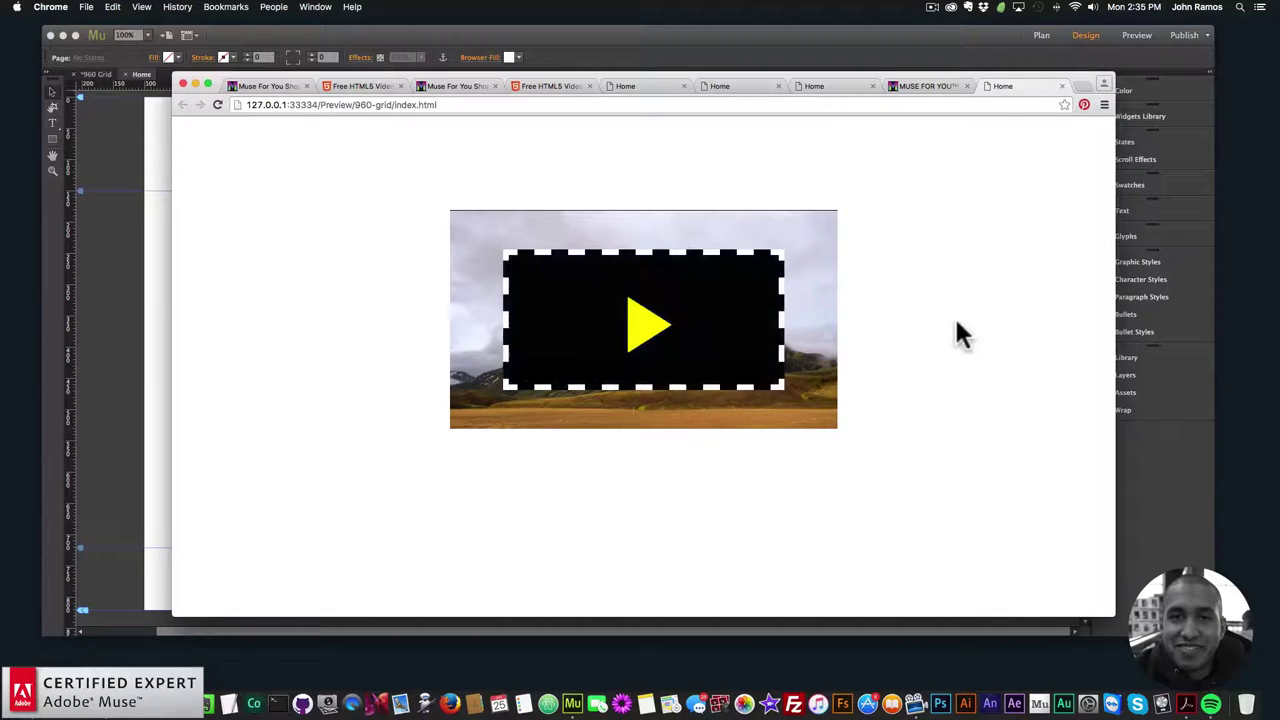
Play the previewed video and try out its playback controls.
left_click(677, 337)
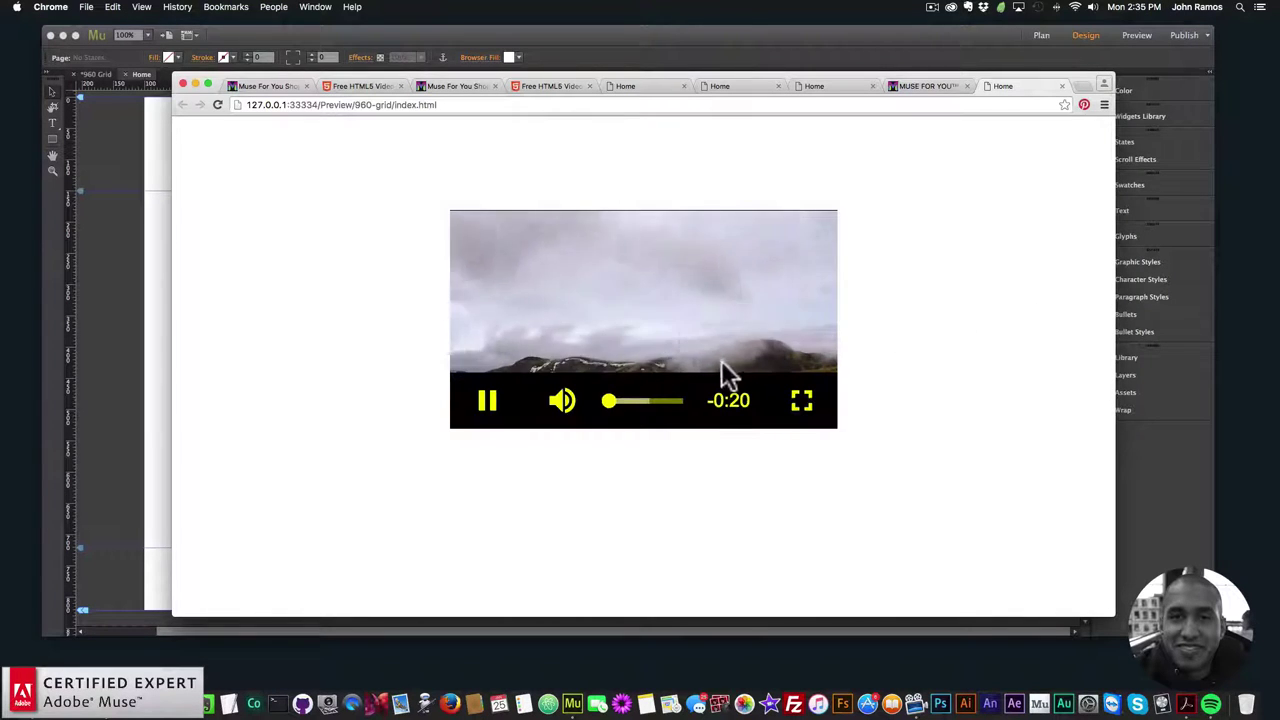
left_click(623, 403)
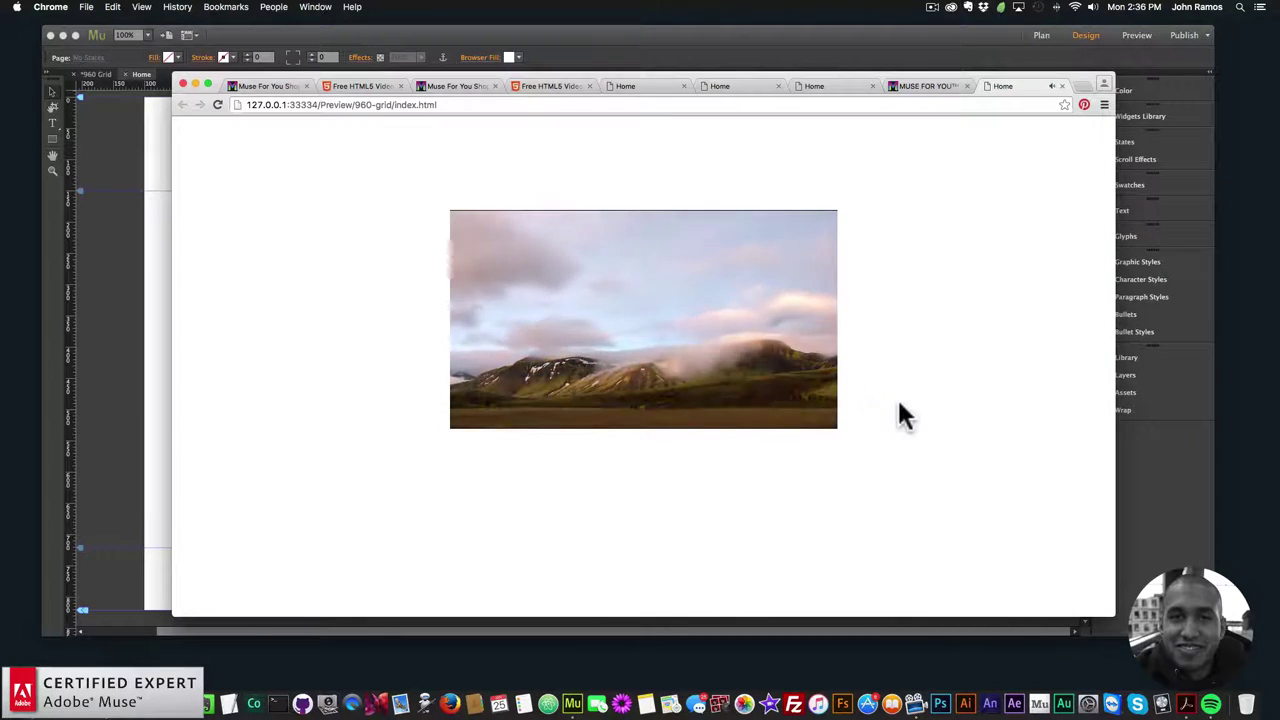
left_click(515, 405)
Return to Muse, set the Video Player widget's Icon and Number Size to 15 px, and recheck the value in its options.
key("super+Tab")
left_click(505, 340)
left_click(711, 189)
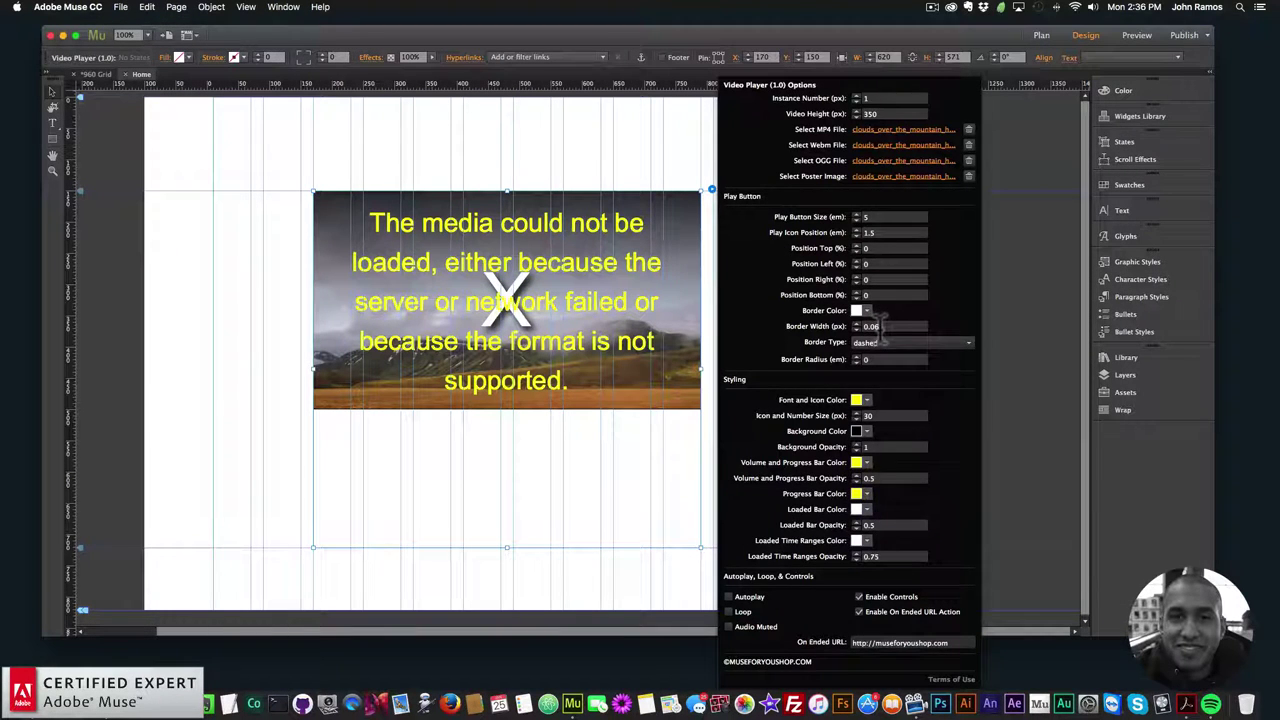
left_click(909, 415)
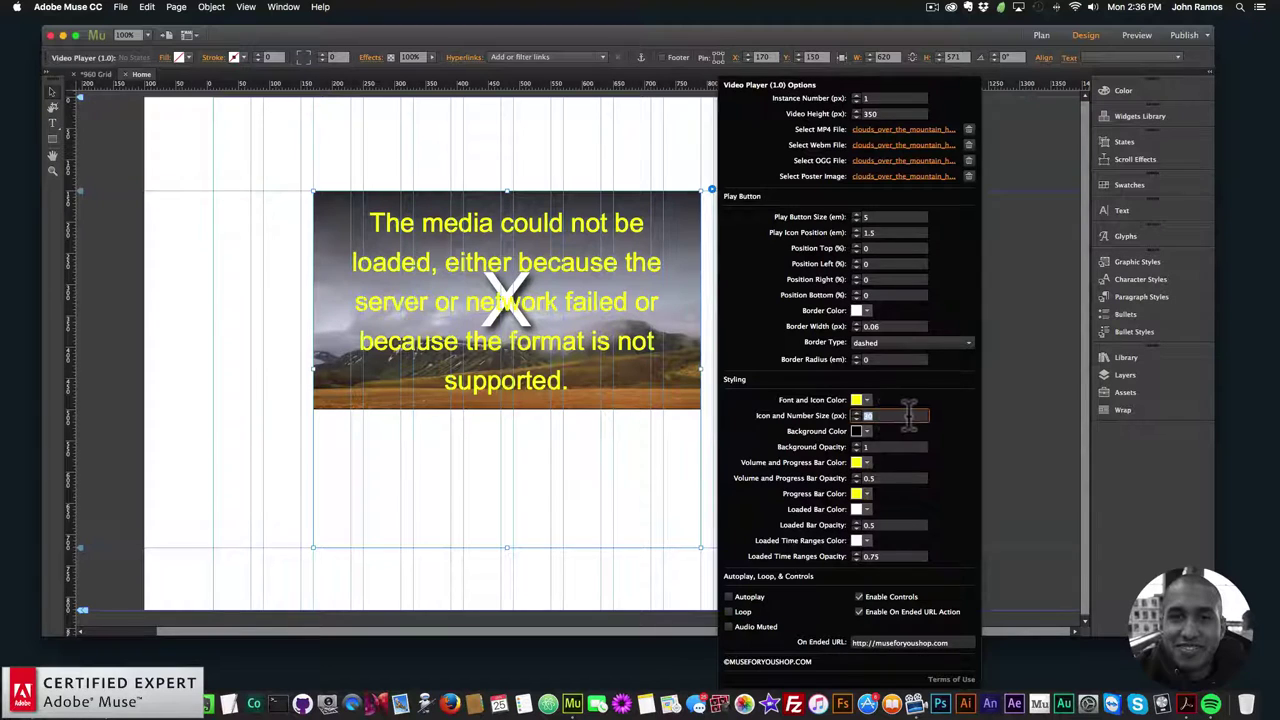
type("15")
key("Return")
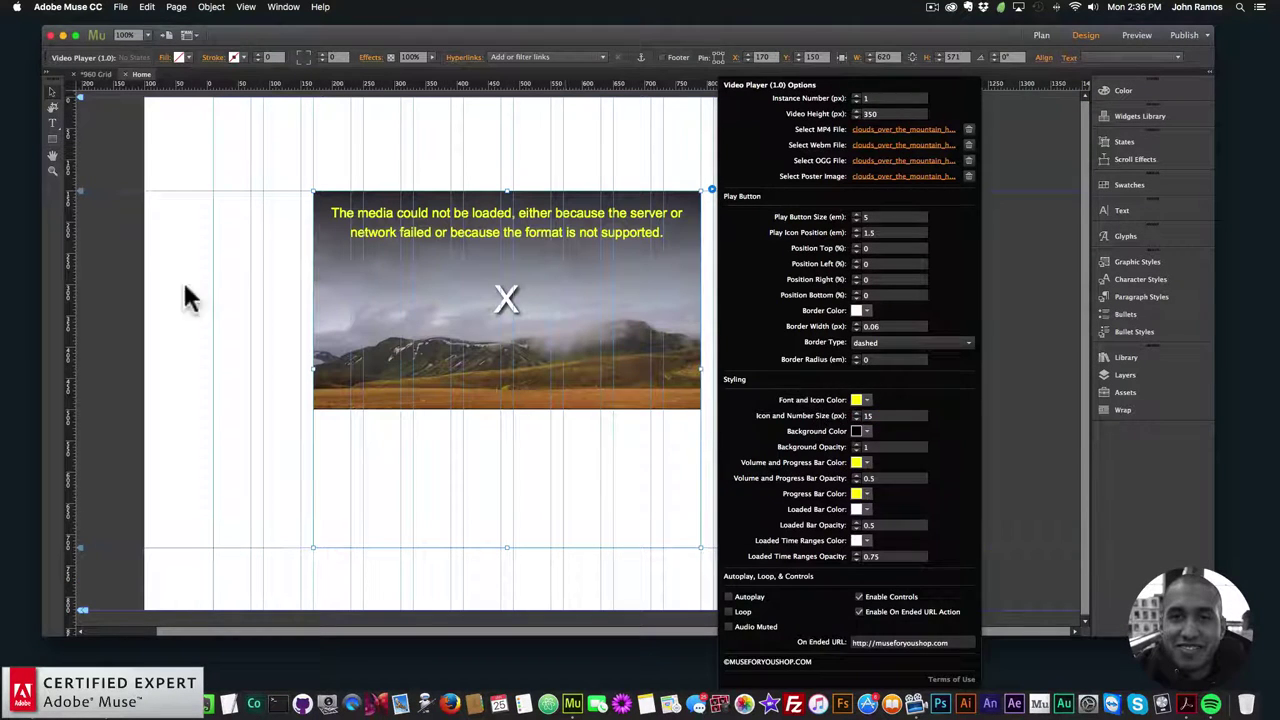
left_click(163, 134)
left_click(523, 371)
left_click(711, 189)
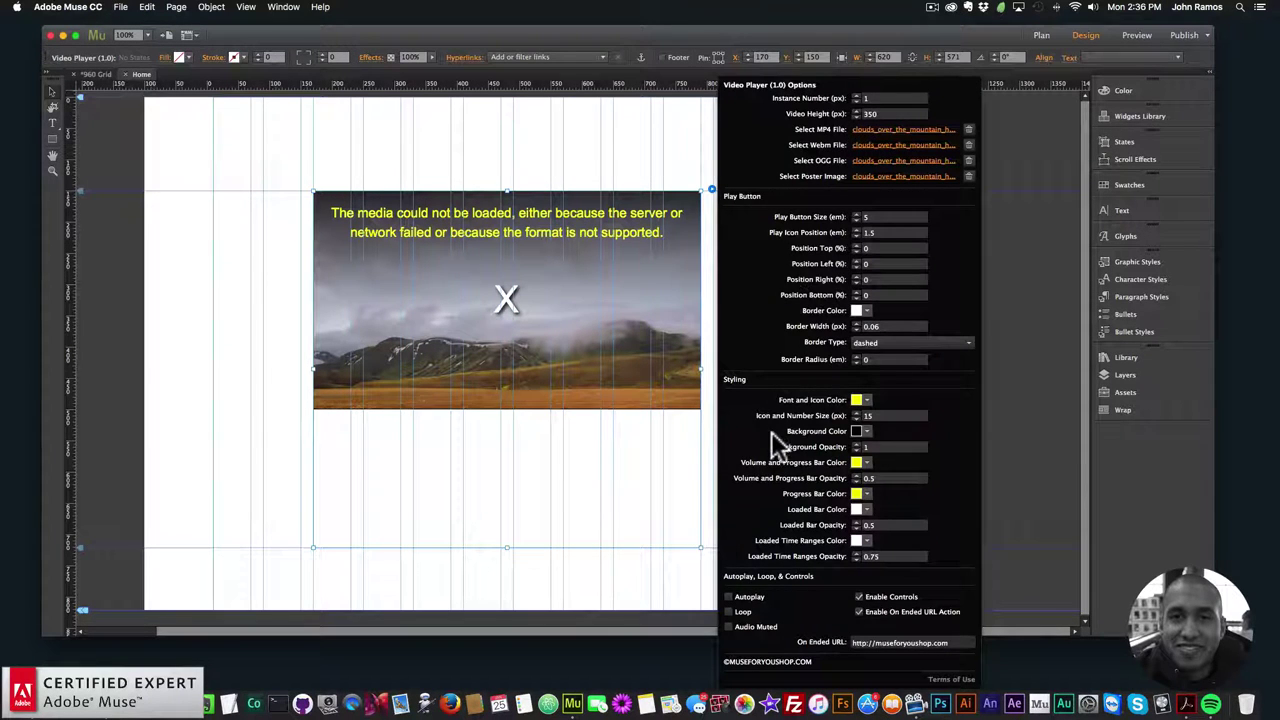
left_click(866, 415)
type("1")
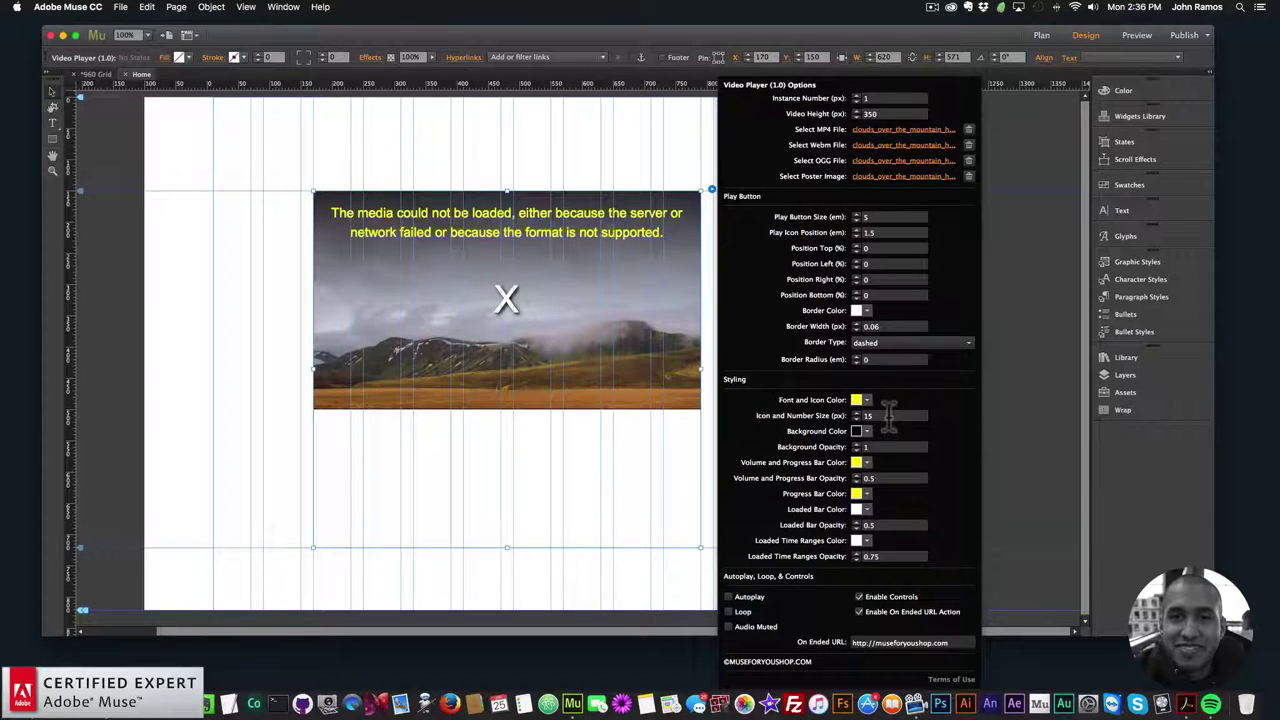
Close the widget's options and preview the page in the browser to check the smaller icons and play button.
left_click(214, 220)
left_click(120, 7)
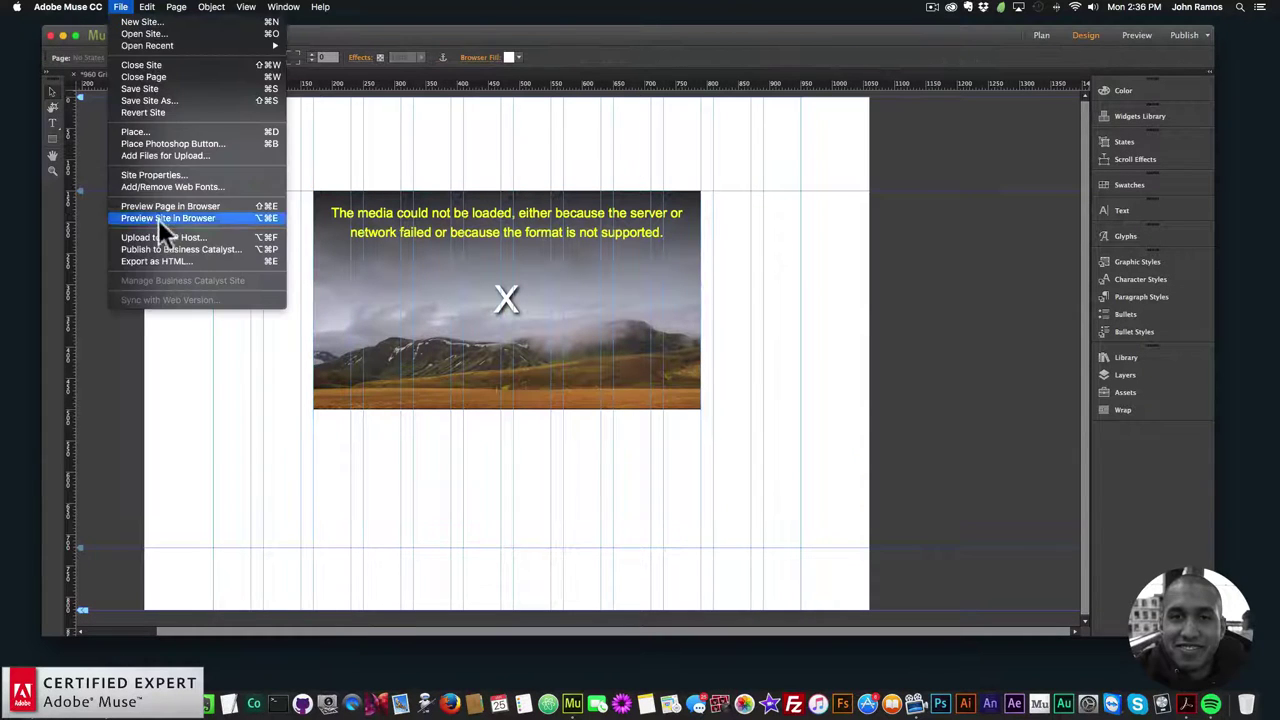
left_click(164, 206)
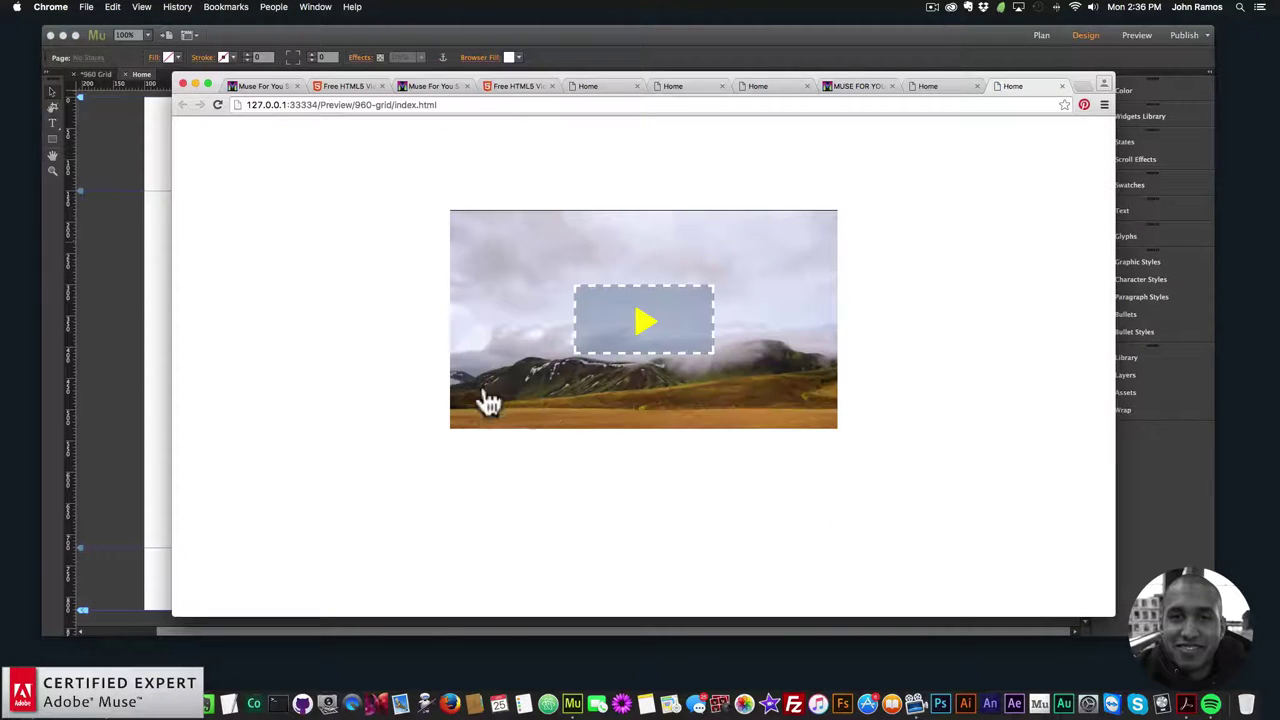
Play the previewed video to check the smaller control icons and pause it.
left_click(648, 321)
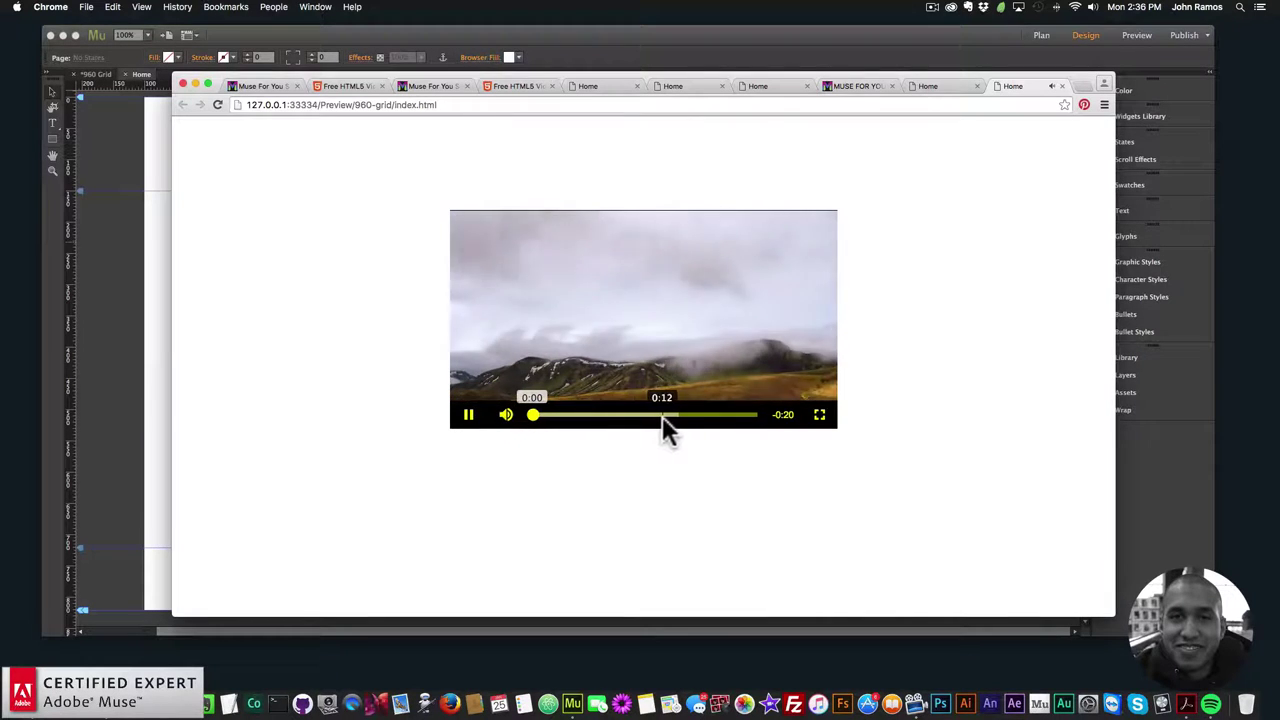
left_click(469, 415)
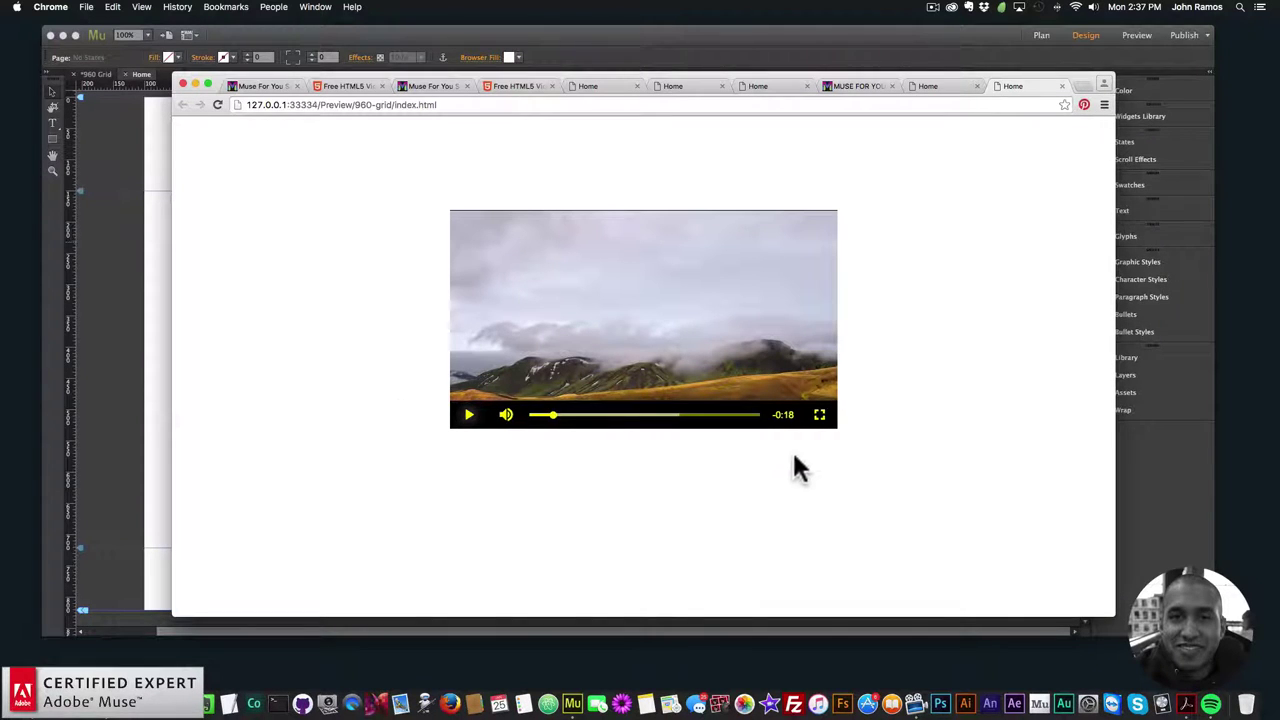
Return to Muse and shorten the Video Player widget's frame to 364 px high, close to the poster image's lower edge.
left_click(431, 46)
left_click(566, 329)
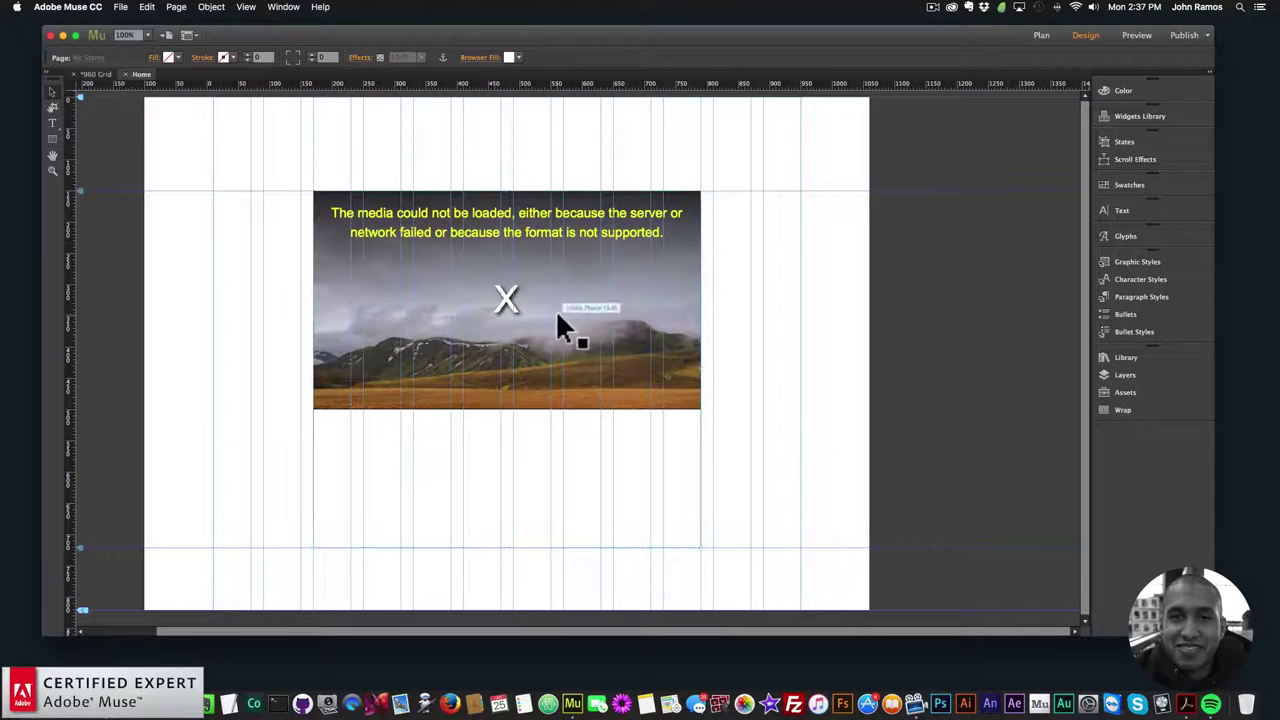
left_click_drag(508, 548, 528, 419)
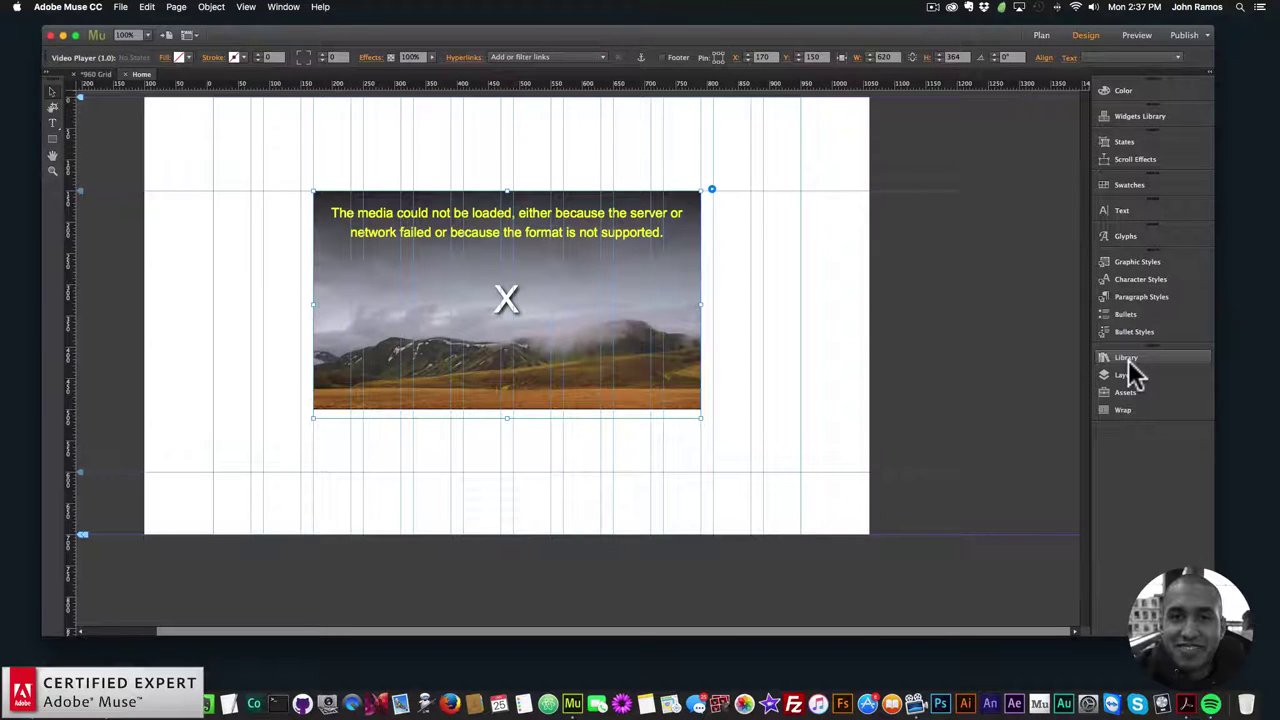
Place the Video Player – Additional widget from the Muse For You – Video Player Widget 1.1 library folder below the existing player.
left_click(1128, 360)
scroll(981, 363, "down", 15)
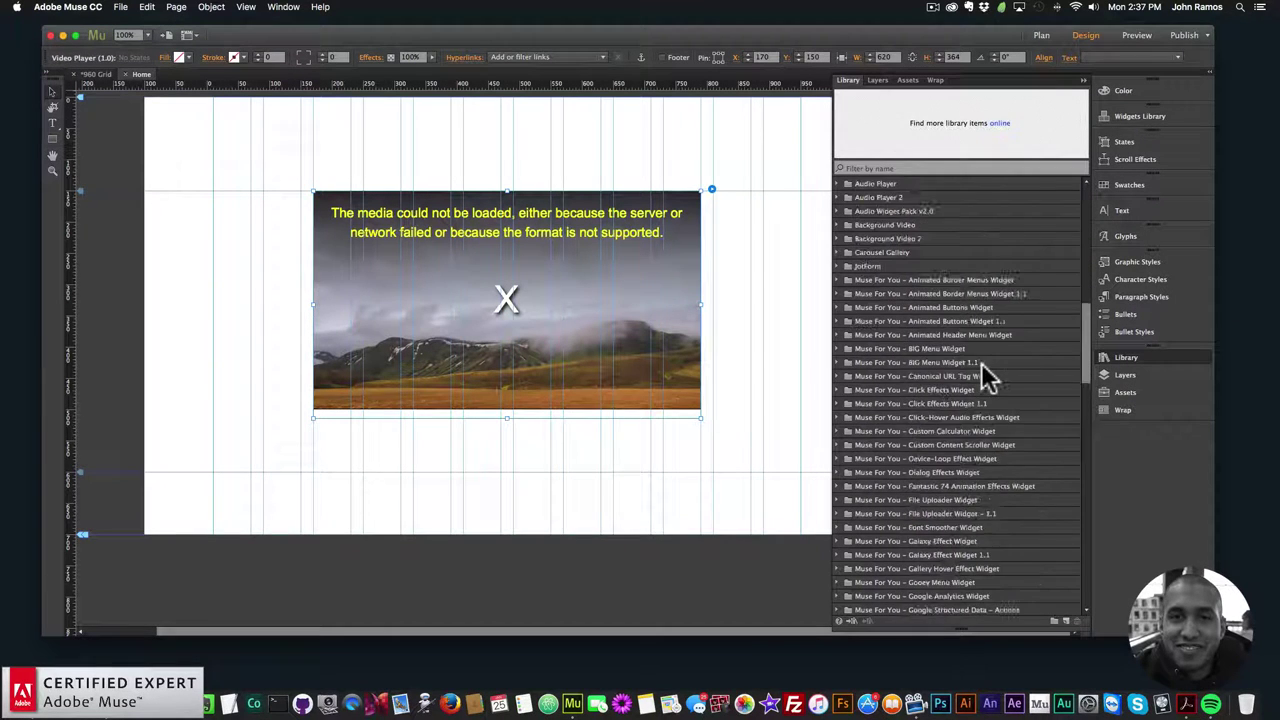
left_click(979, 430)
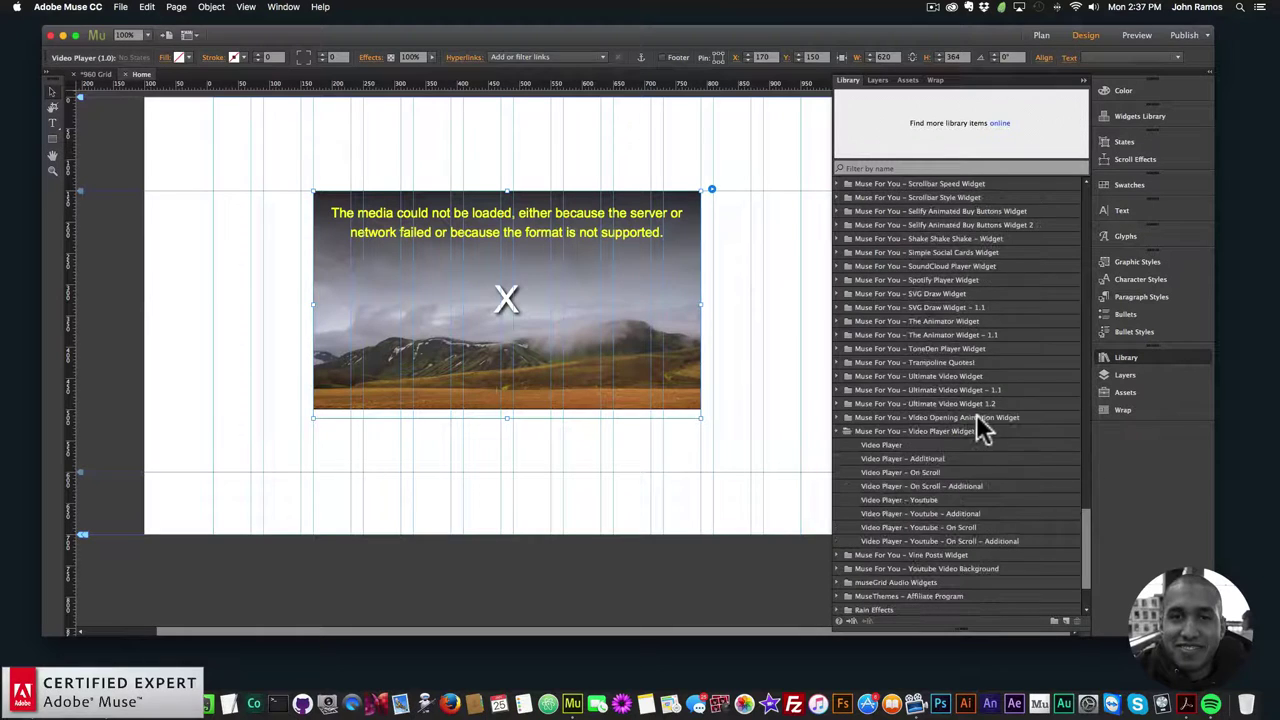
left_click(914, 458)
left_click_drag(918, 460, 401, 512)
Set the Video Player – Additional widget's Video Height to 350 px.
left_click(455, 478)
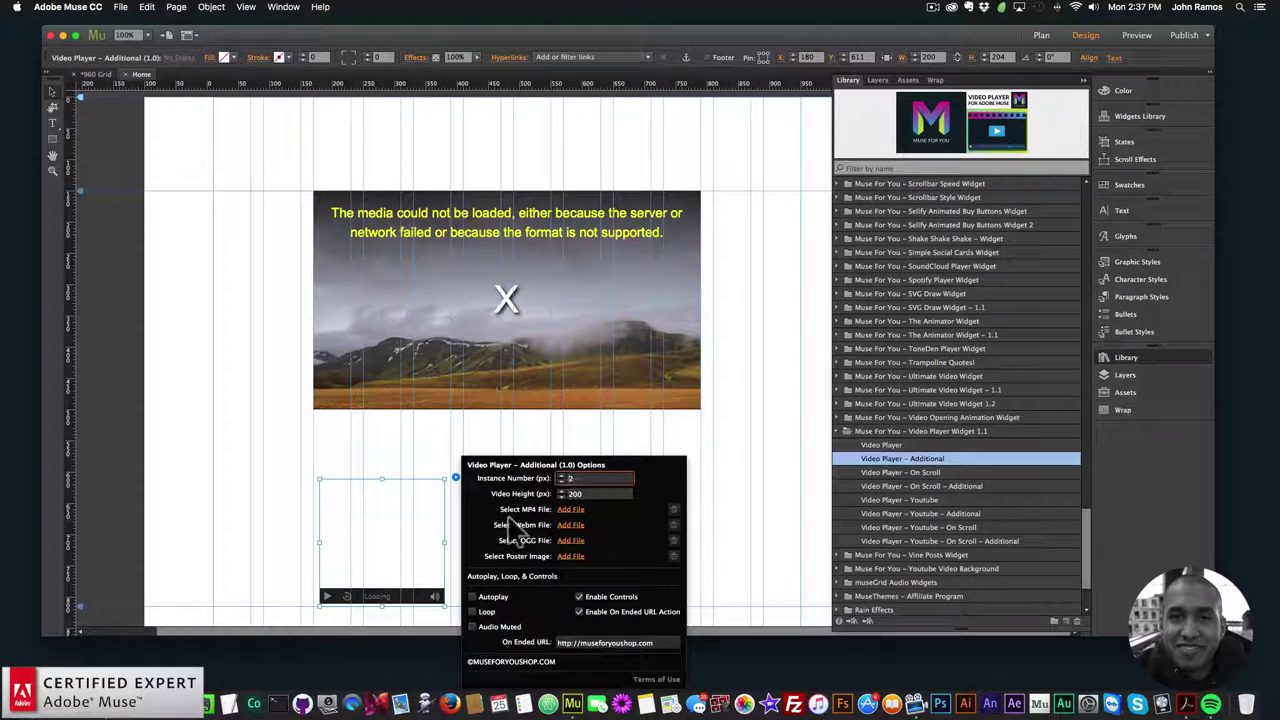
left_click(589, 494)
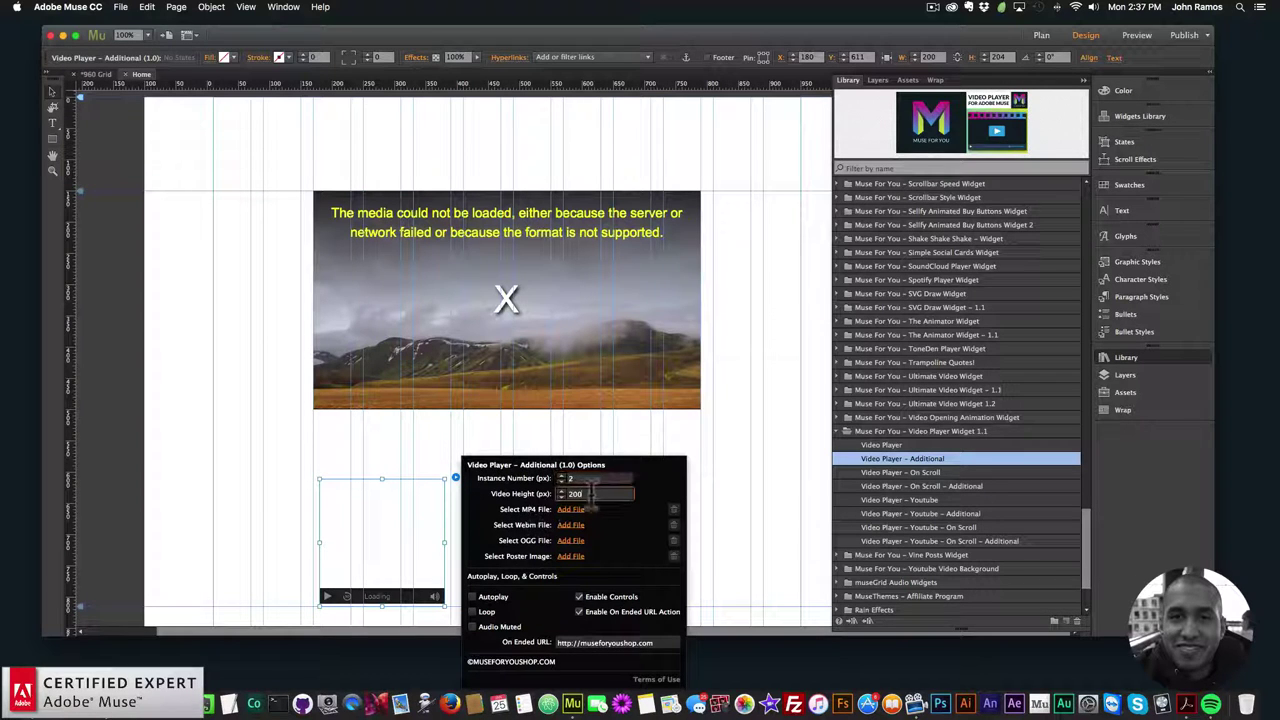
type("350")
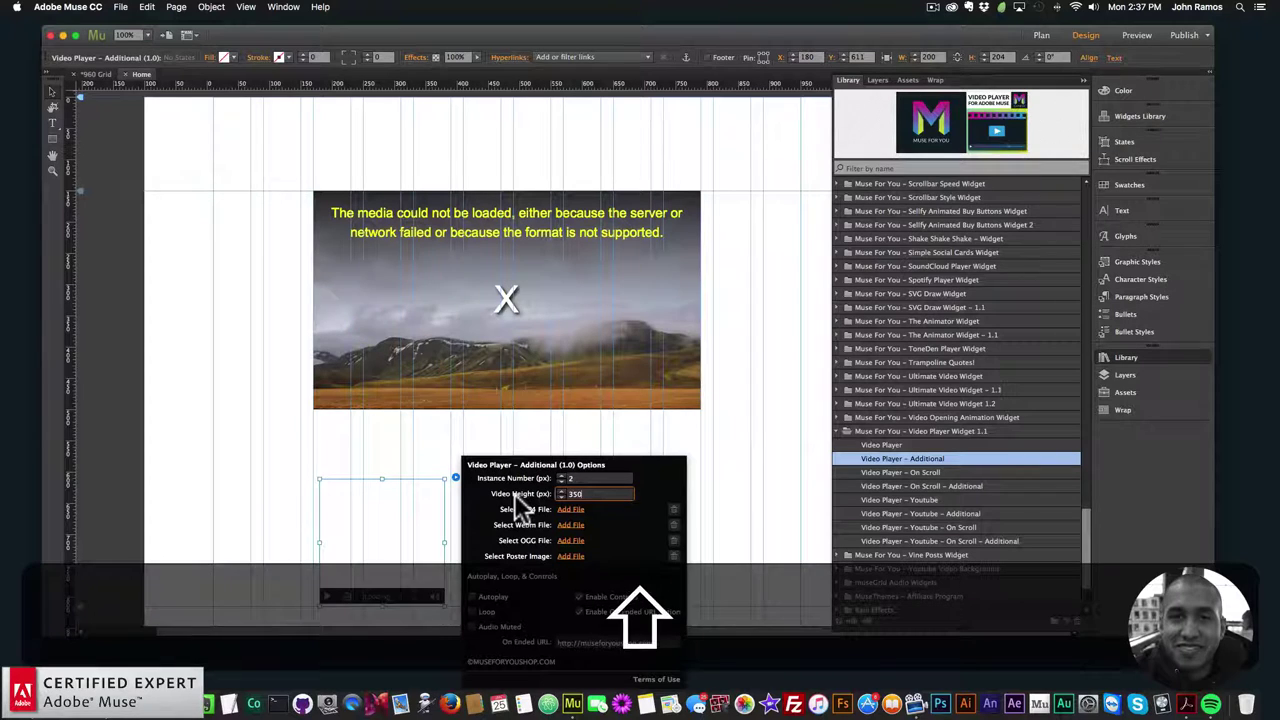
key("shift+Return")
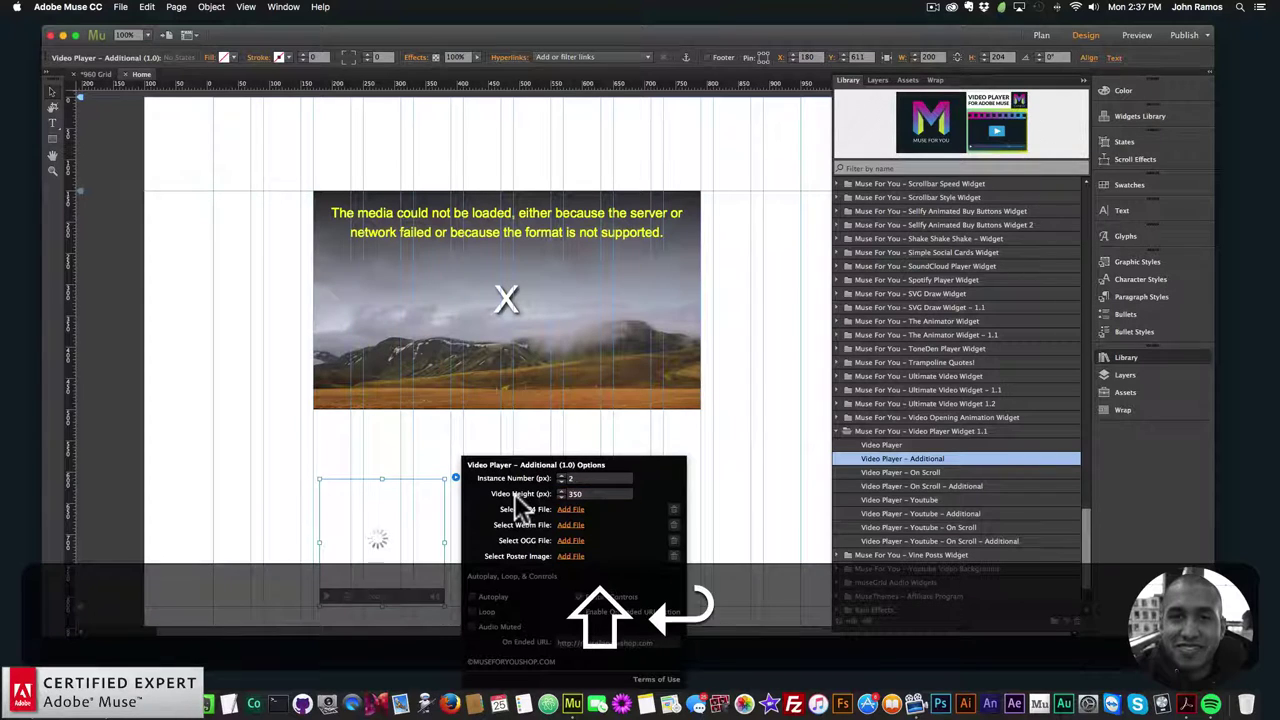
Widen the Video Player – Additional widget to 620 px and position it at X 170, Y 650 beneath the first player.
scroll(378, 500, "down", 2)
left_click_drag(380, 503, 373, 497)
left_click_drag(438, 527, 701, 522)
scroll(676, 510, "down", 3)
left_click_drag(556, 383, 650, 362)
Assign MadeinLadakh-HD_1.mp4.mp4 as the additional player's MP4 file and MadeinLadakh-HD_1.mp4.webm as its WebM file.
left_click(712, 349)
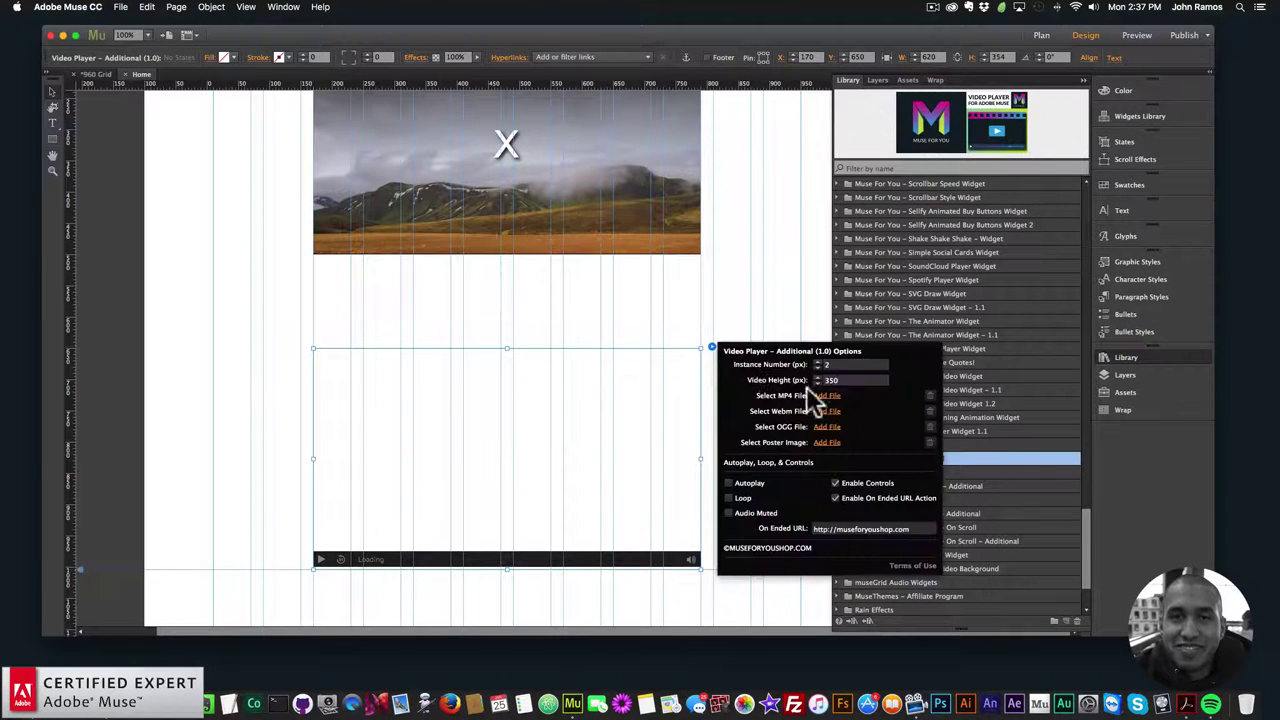
left_click(826, 396)
double_click(656, 222)
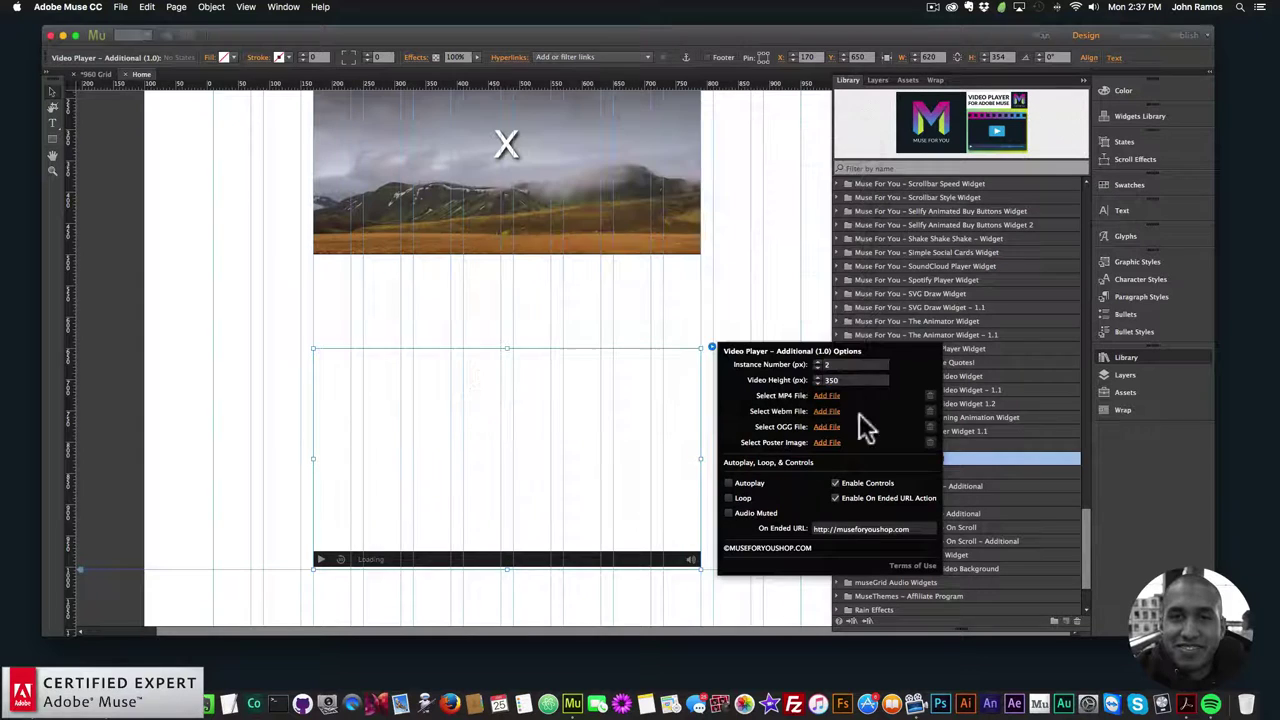
left_click(826, 411)
double_click(668, 243)
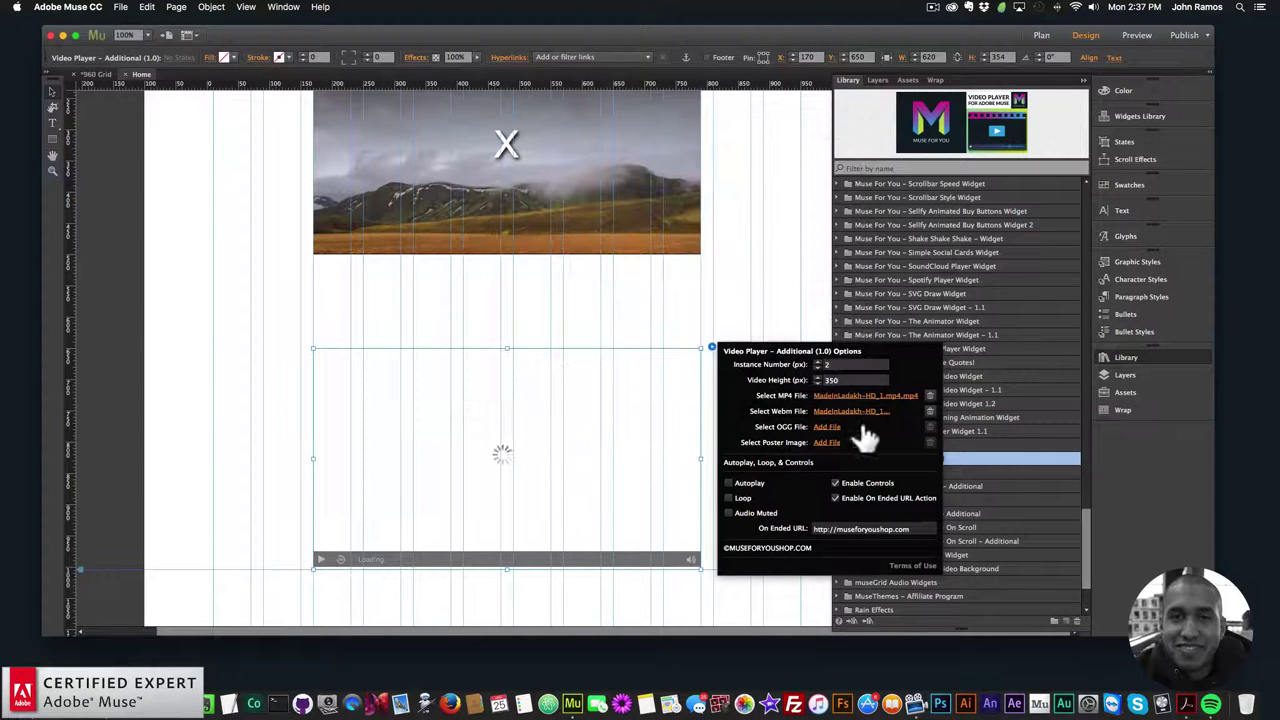
Assign MadeinLadakh-HD_1.mp4.ogg as the additional player's OGG file and MadeinLadakh-HD_1.jpg as its poster image.
left_click(826, 427)
double_click(655, 231)
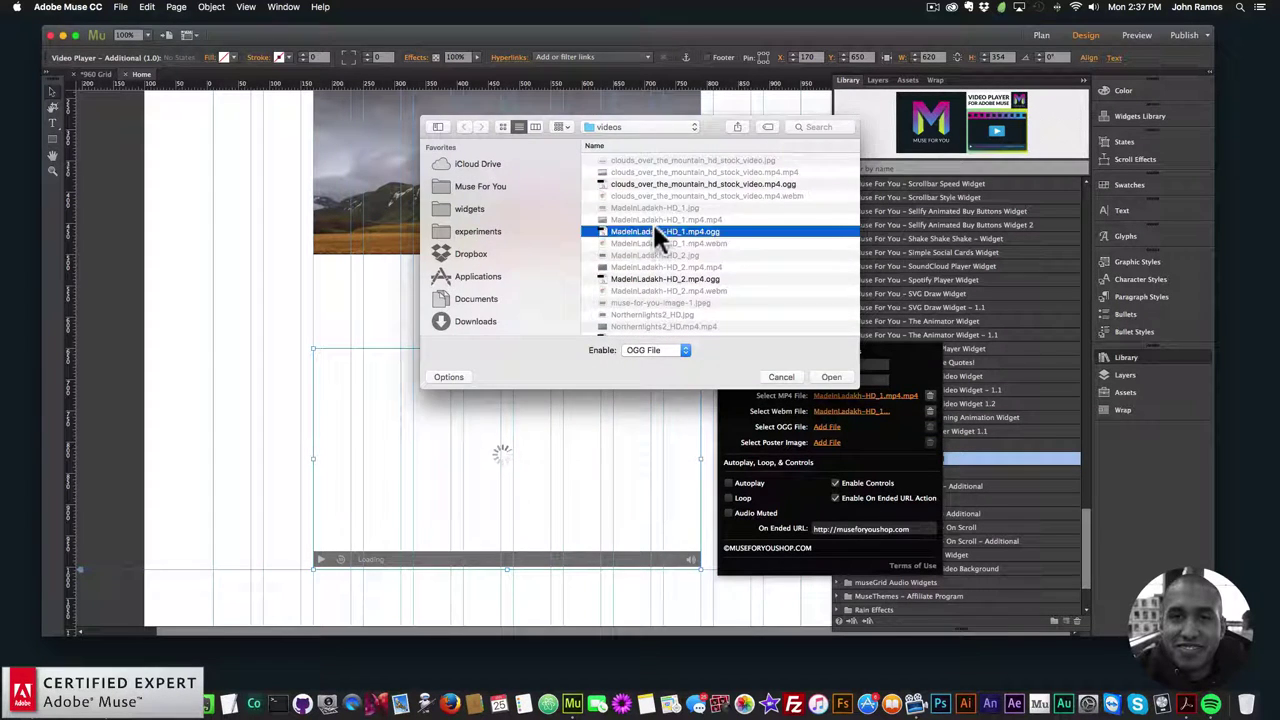
left_click(823, 443)
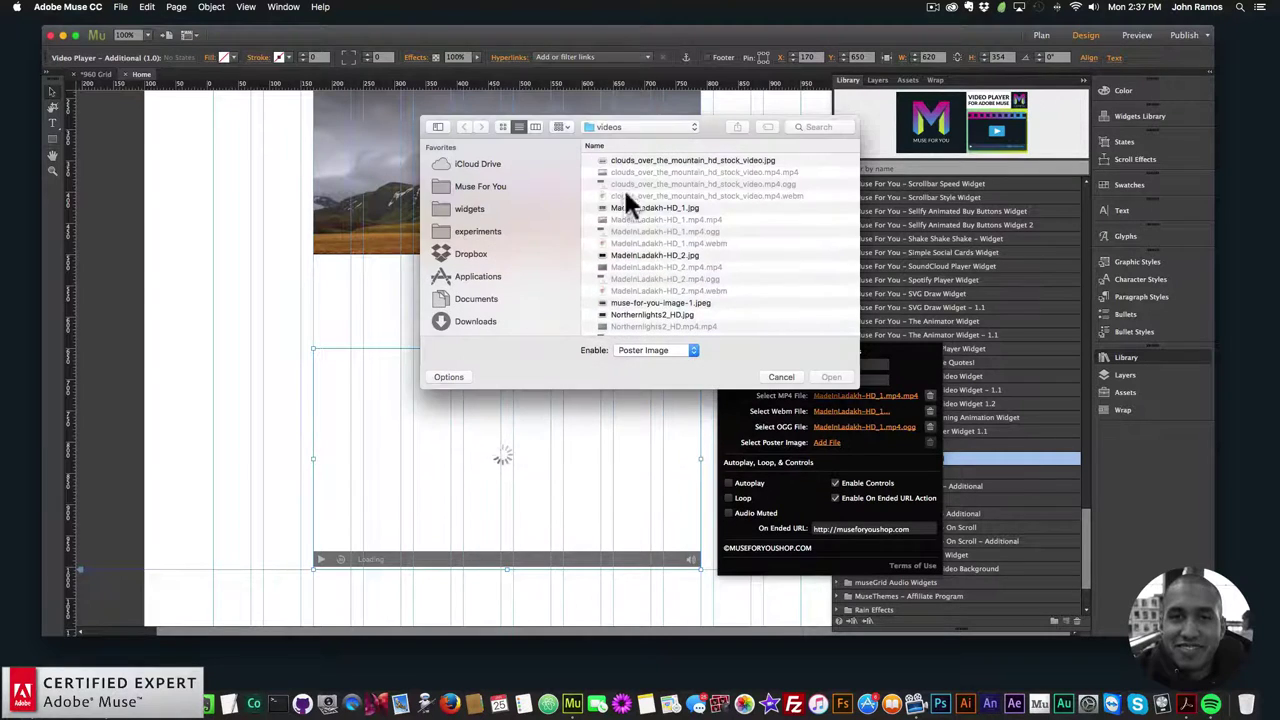
key("Escape")
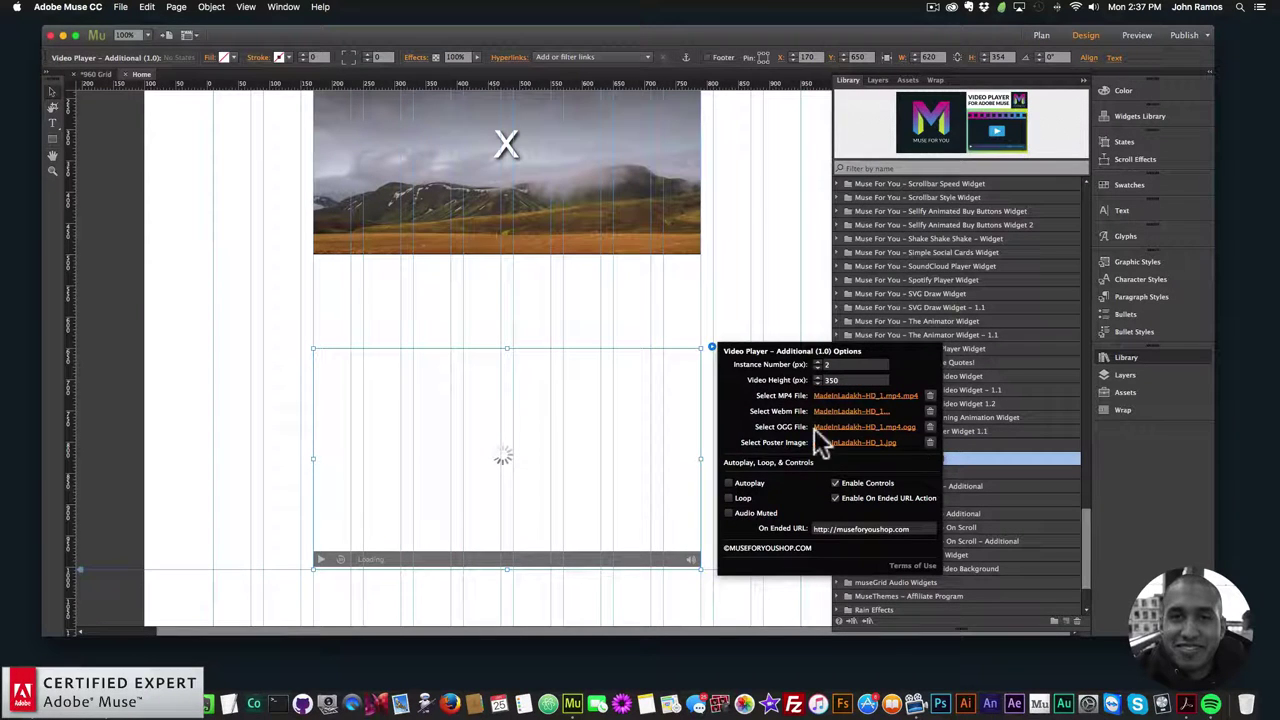
Close the widget's options, preview the page in the browser and look over both video players.
left_click(294, 335)
left_click(120, 7)
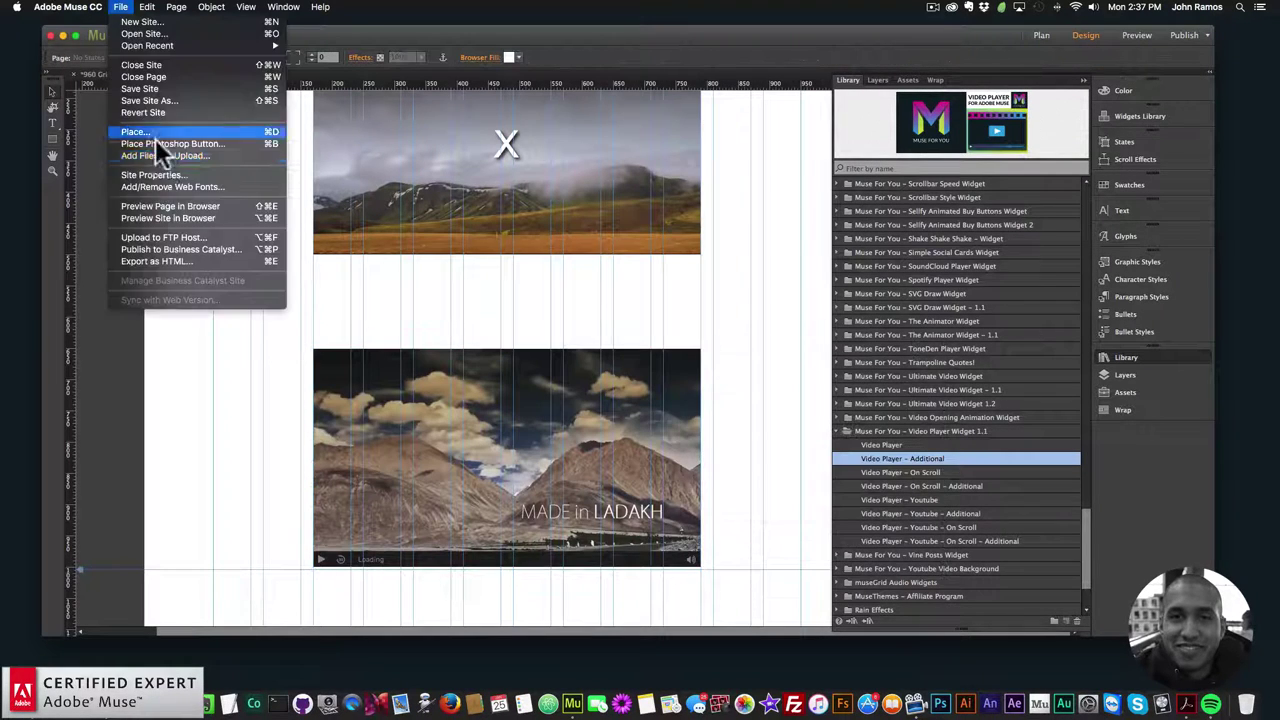
left_click(161, 205)
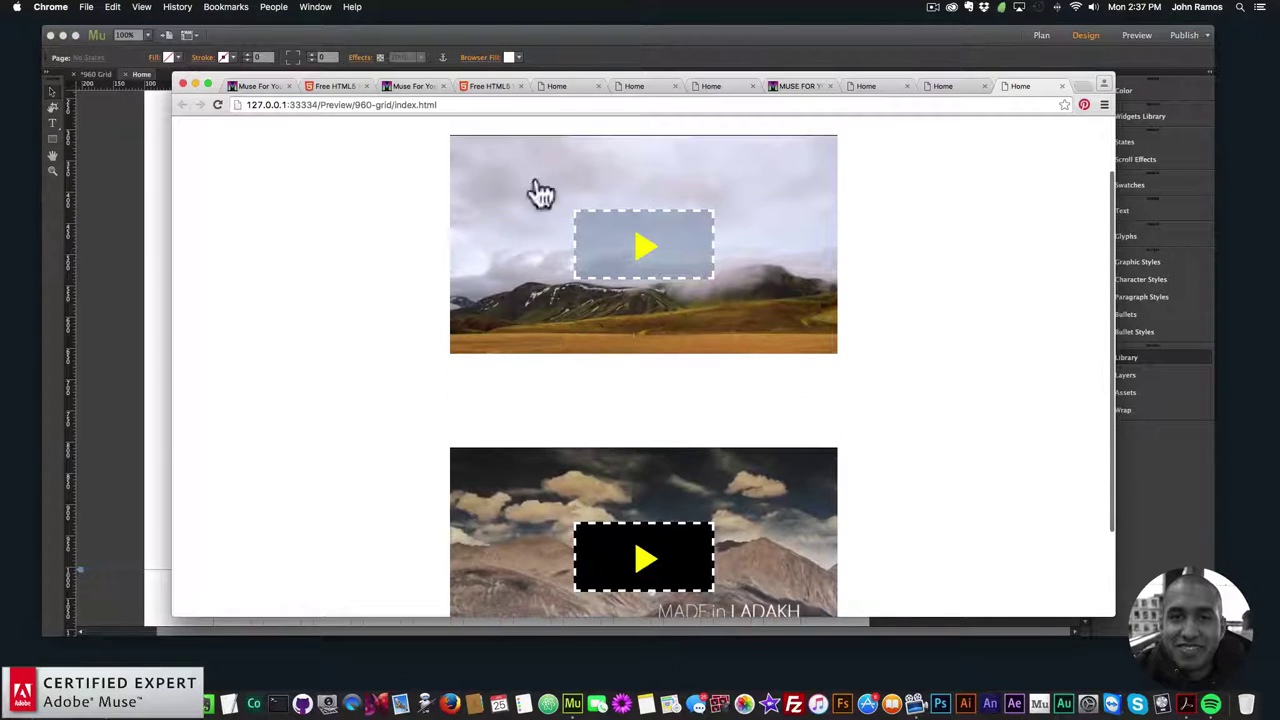
scroll(680, 343, "down", 2)
scroll(646, 246, "up", 4)
Play and pause the first previewed video and the second one below it.
left_click(648, 315)
left_click(469, 413)
scroll(386, 370, "down", 3)
left_click(660, 452)
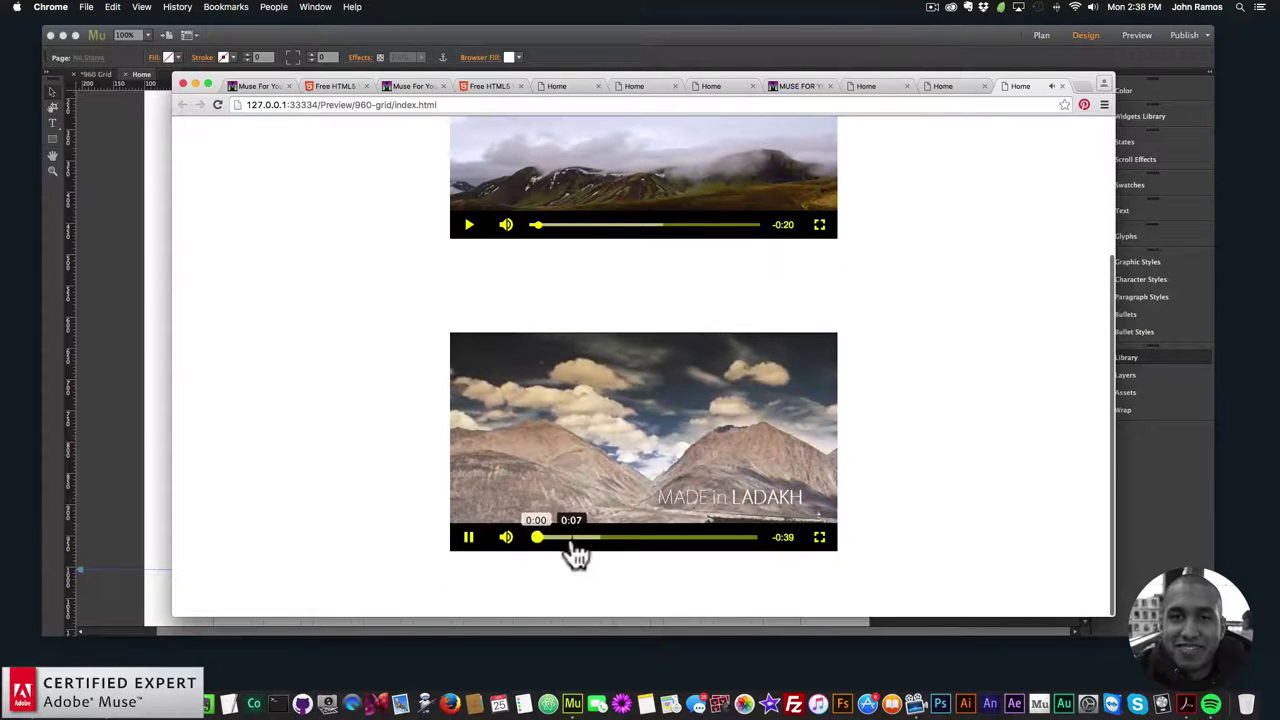
left_click(468, 537)
scroll(588, 400, "up", 3)
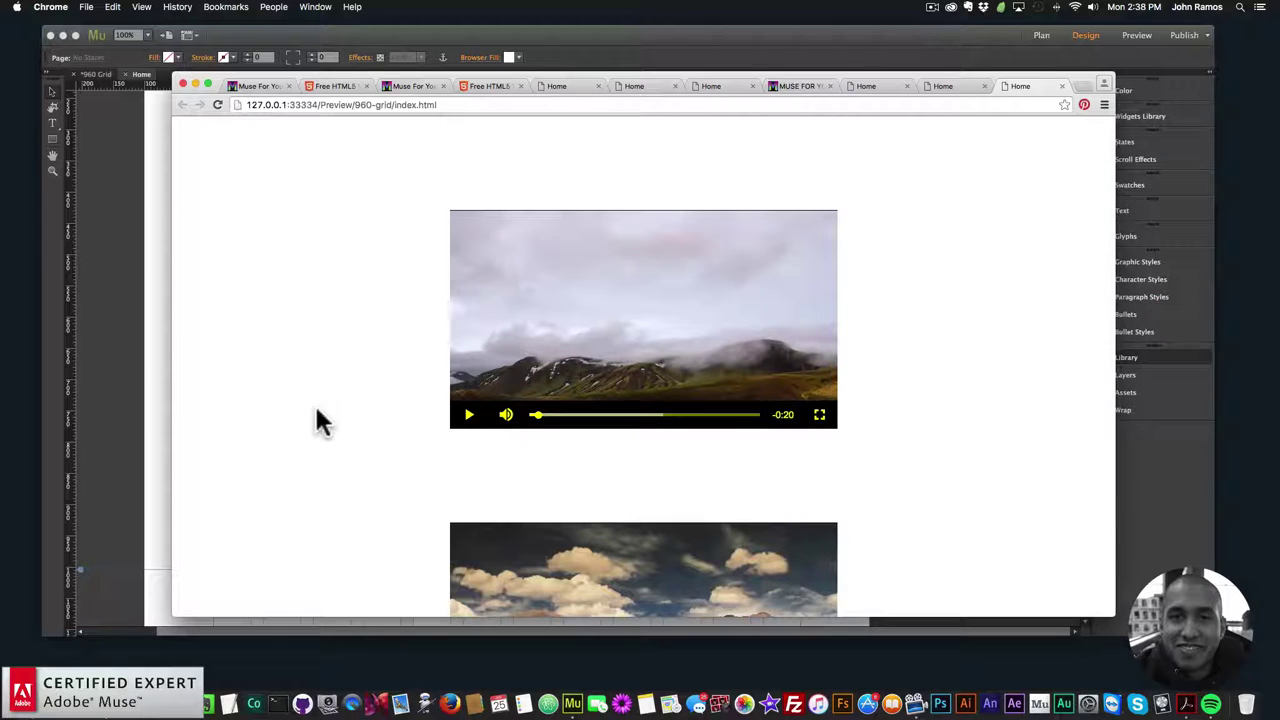
Return to Muse and delete both the Video Player – Additional and the original Video Player widget from the page.
left_click(137, 394)
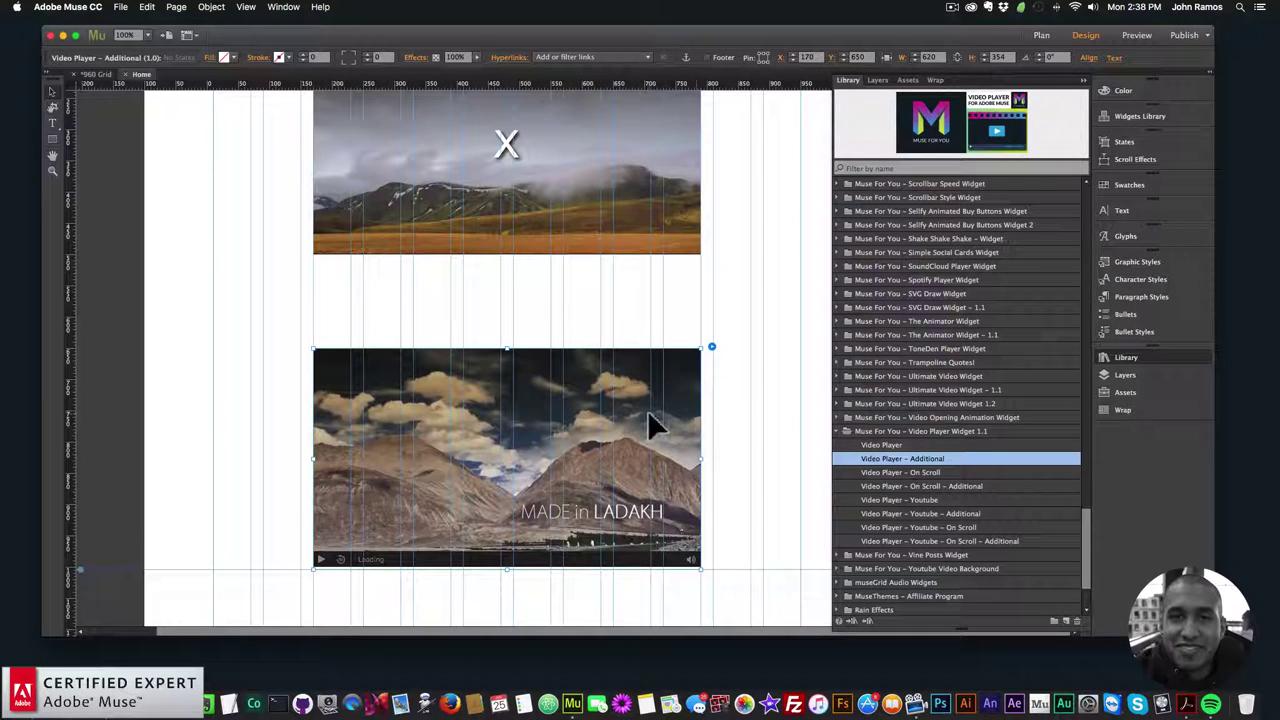
scroll(648, 416, "up", 3)
key("BackSpace")
left_click(583, 245)
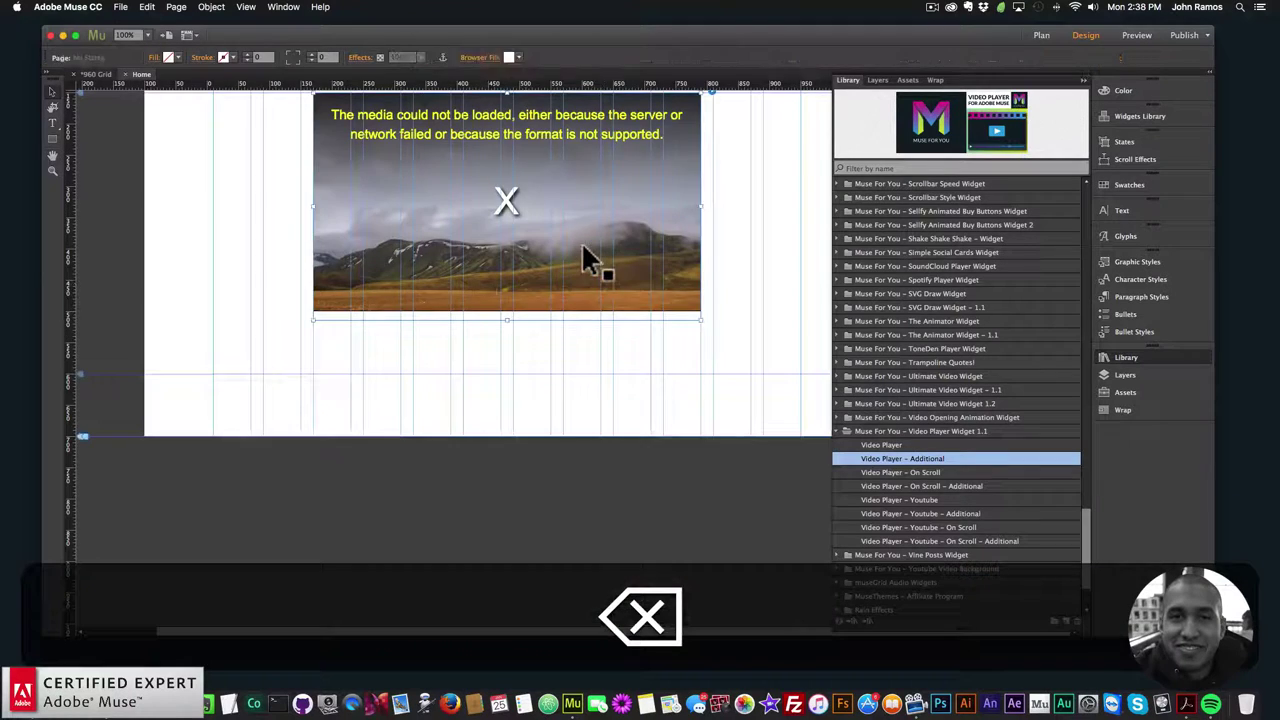
key("BackSpace")
Place the Video Player – On Scroll widget from the library near the top of the page.
left_click(930, 487)
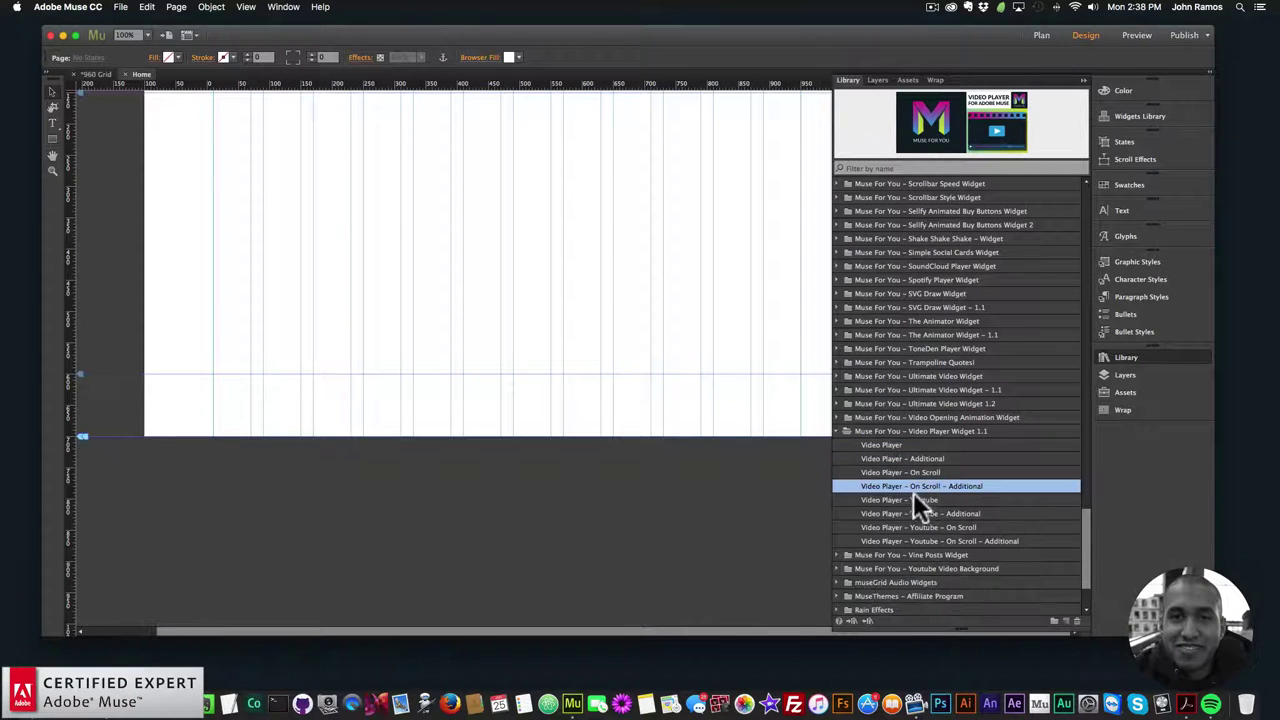
left_click(910, 472)
left_click_drag(910, 472, 310, 115)
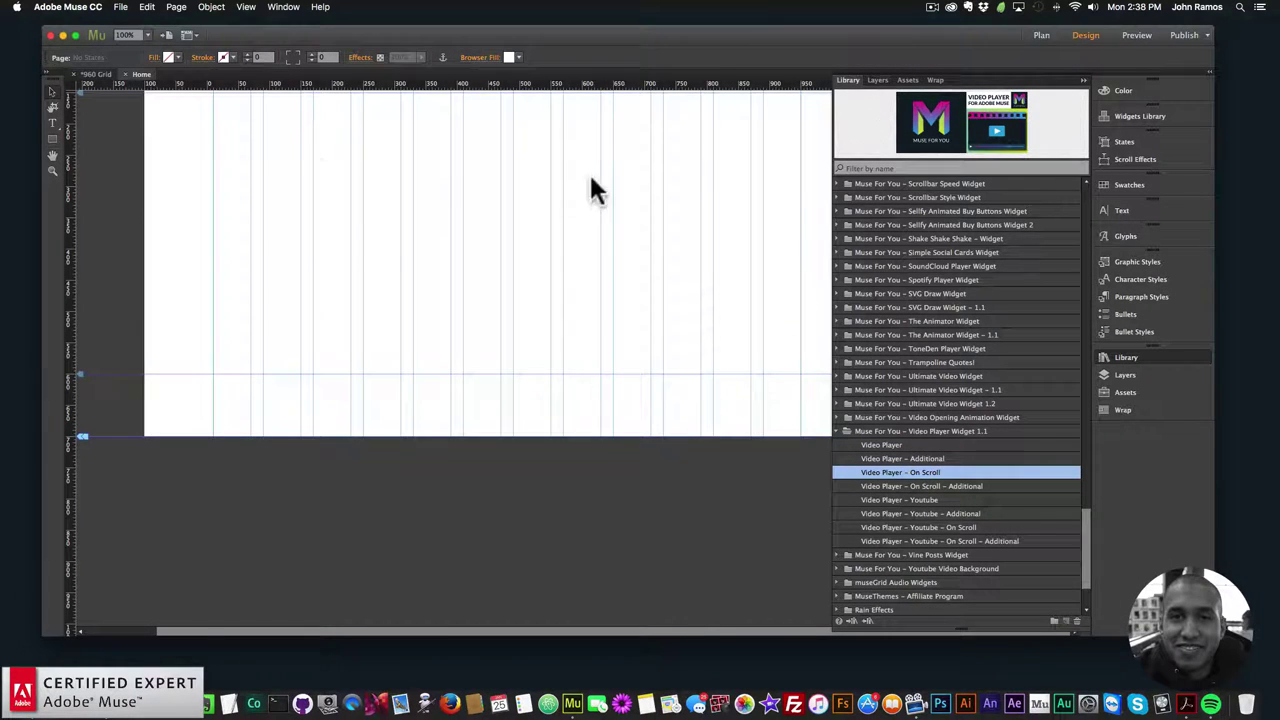
Assign clouds_over_the_mountain_hd_stock_video.mp4.mp4 as the On Scroll player's MP4 file and clouds_over_the_mountain_hd_stock_video.mp4.webm as its WebM file.
left_click(605, 129)
left_click(651, 172)
double_click(650, 172)
left_click(630, 162)
key("Escape")
left_click(603, 144)
left_click(649, 188)
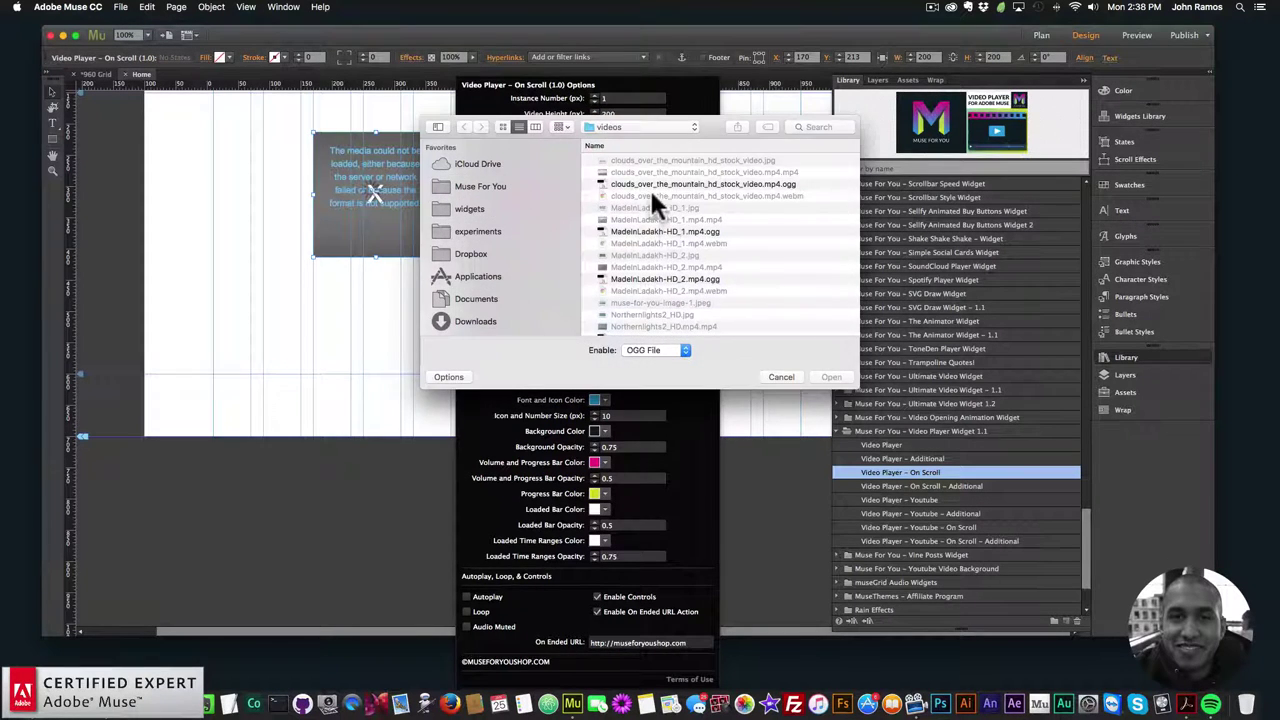
Assign clouds_over_the_mountain_hd_stock_video.mp4.ogg as the OGG file and clouds_over_the_mountain_hd_stock_video.jpg as the poster image, and close the widget's options.
double_click(649, 188)
left_click(603, 176)
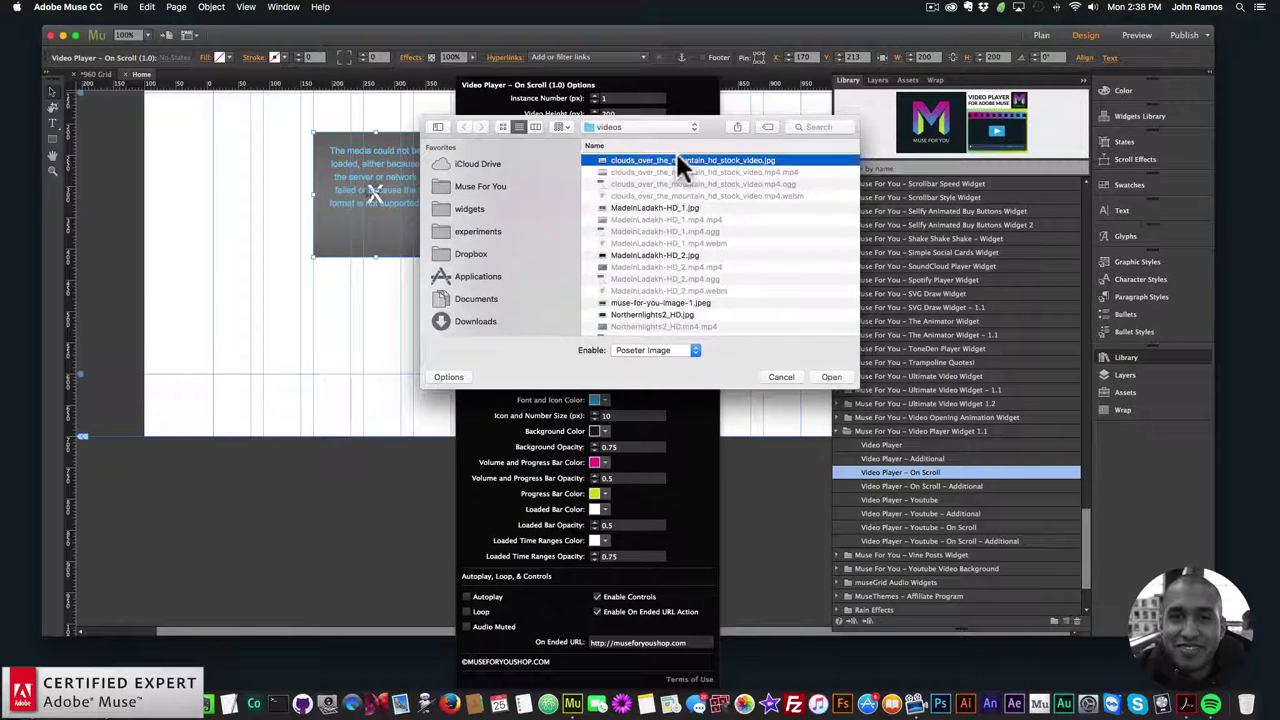
double_click(676, 158)
left_click(371, 172)
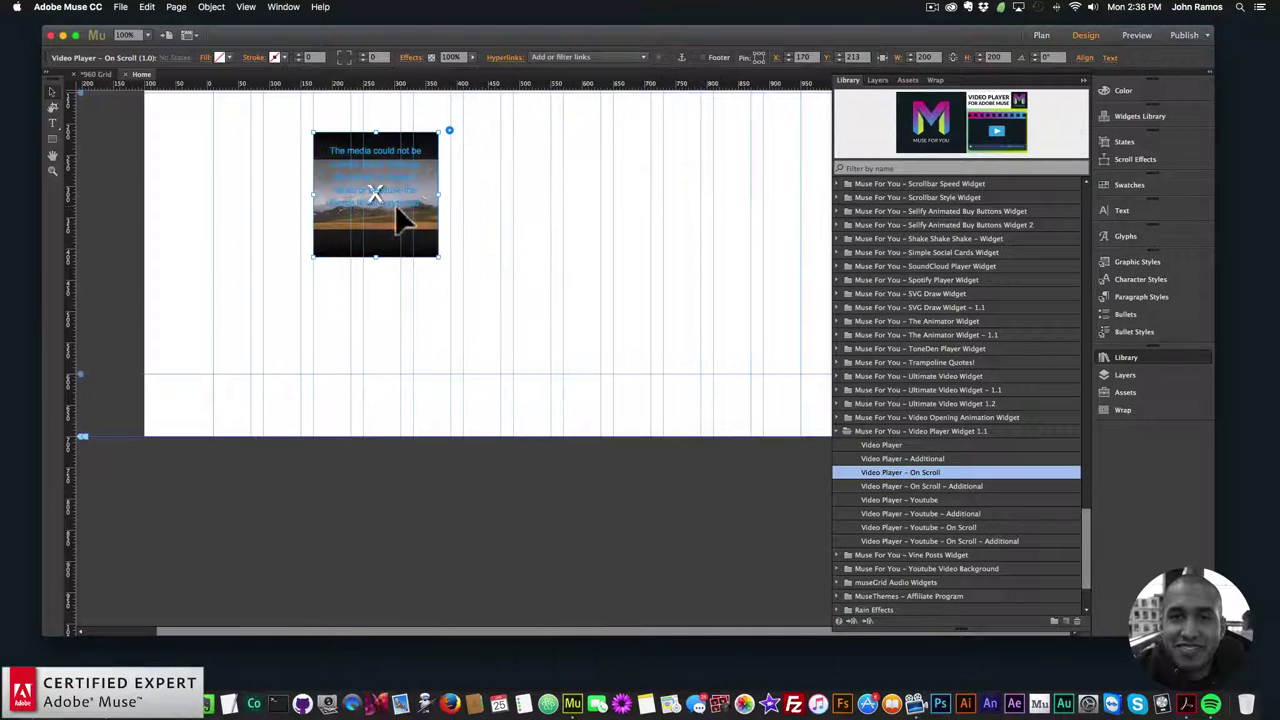
Widen the Video Player – On Scroll widget to 560 px and set its Video Height to 350 px.
left_click_drag(437, 195, 663, 196)
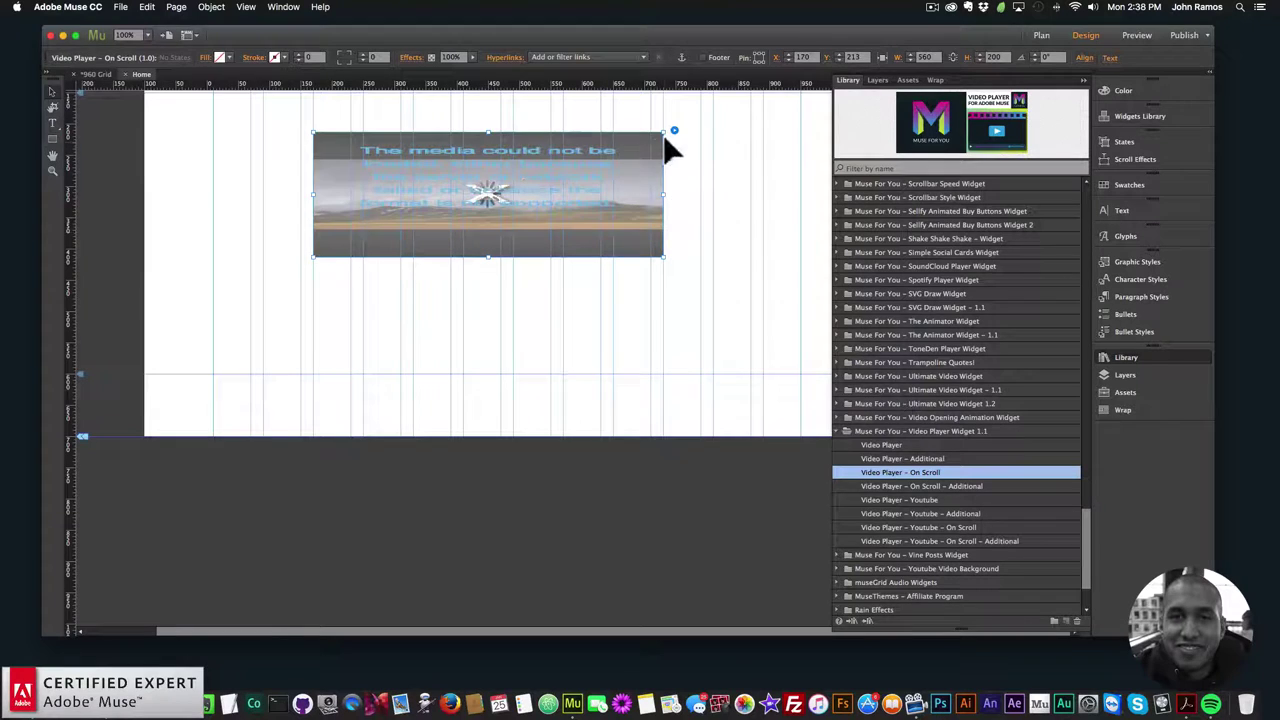
left_click(674, 130)
left_click(845, 113)
type("350")
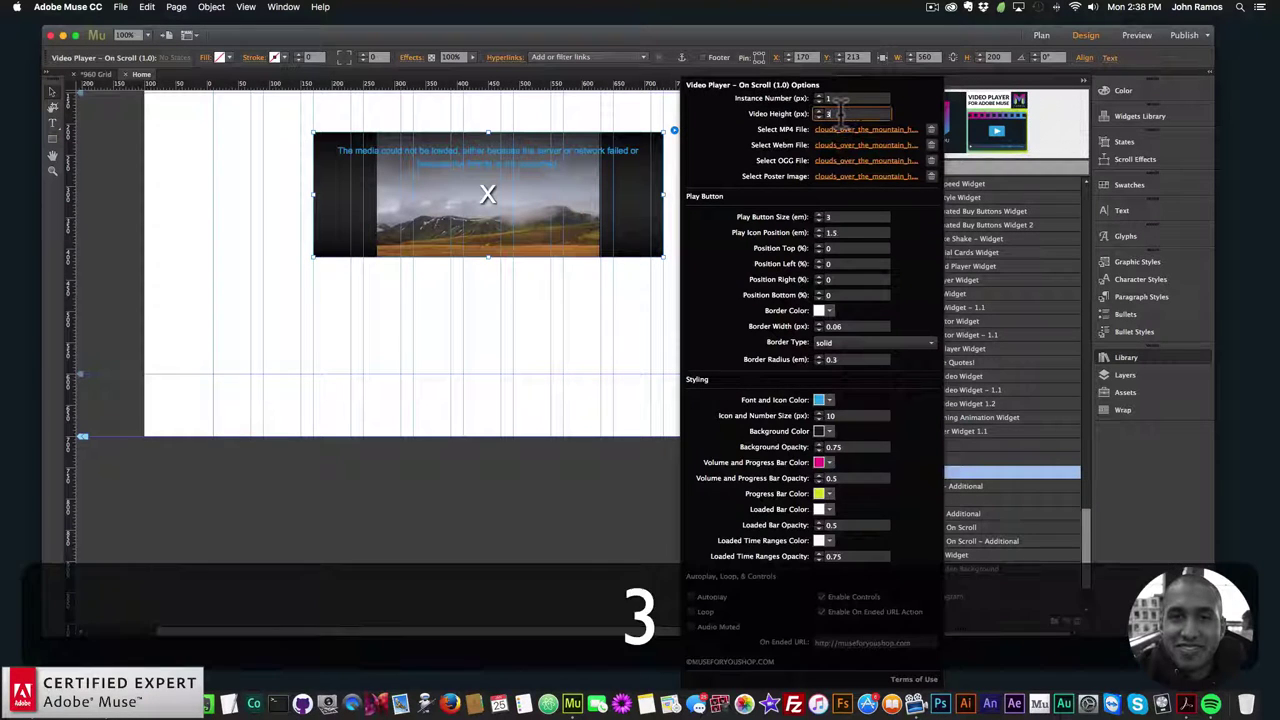
key("Return")
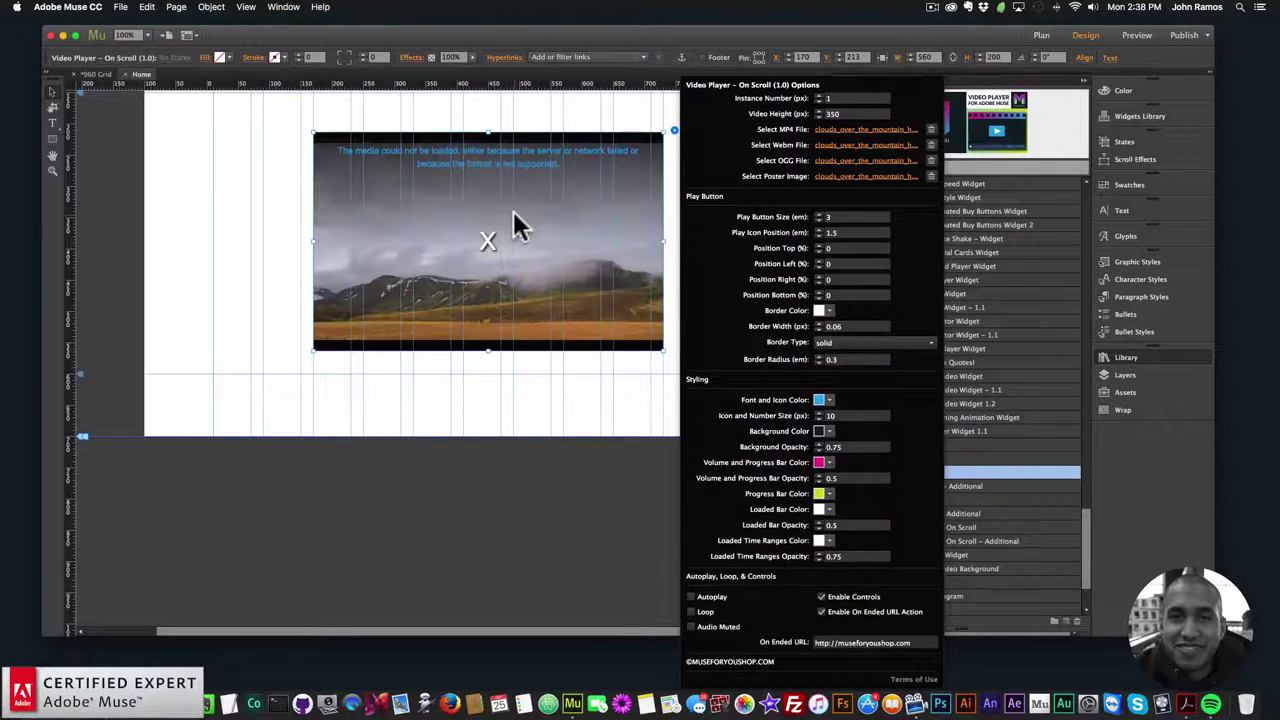
Move the On Scroll widget to Y 217, center it horizontally on the page and deselect it.
left_click(491, 223)
left_click_drag(491, 223, 517, 229)
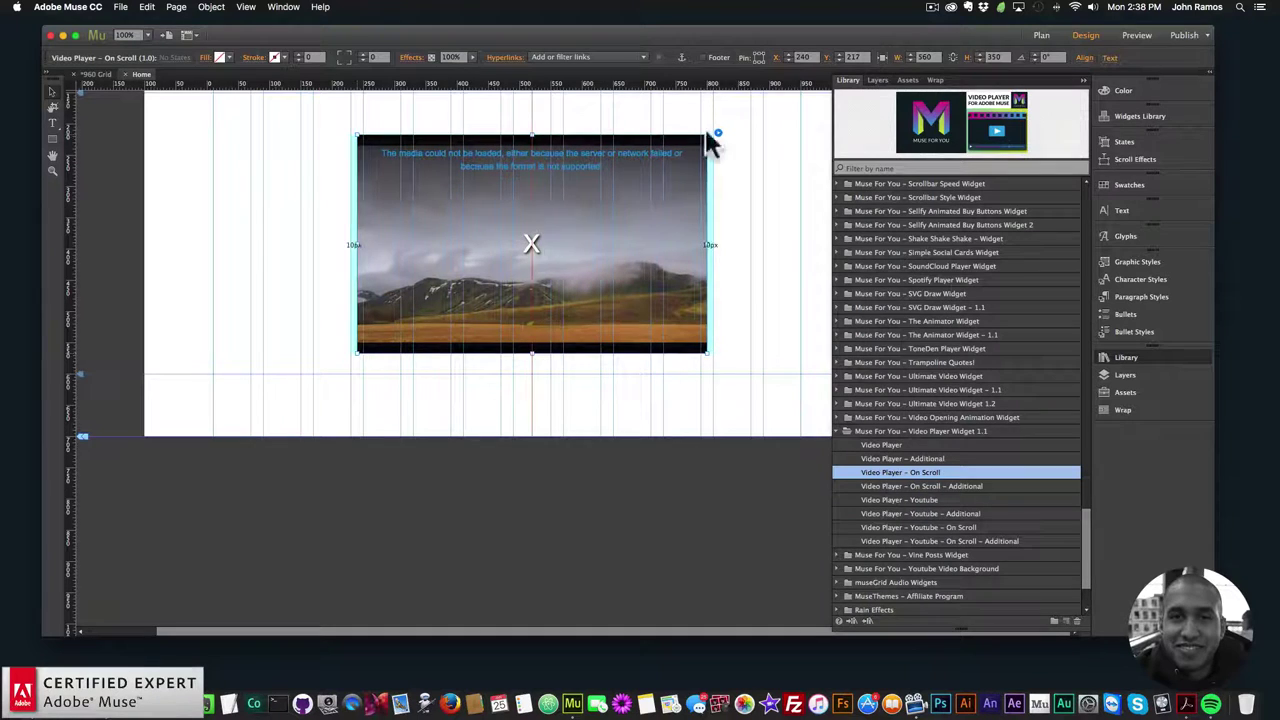
left_click(1086, 57)
left_click(1076, 85)
left_click(772, 188)
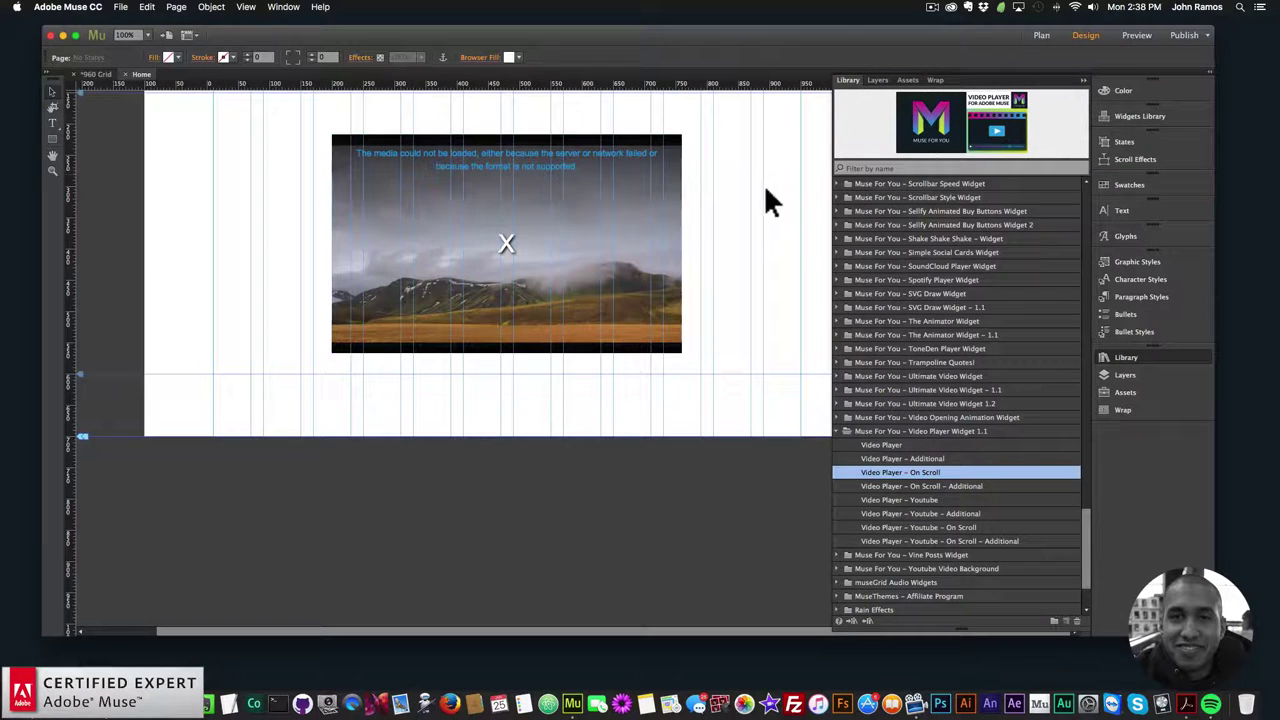
Preview the page in the browser to check the On Scroll player's playback, and return to Muse.
left_click(121, 8)
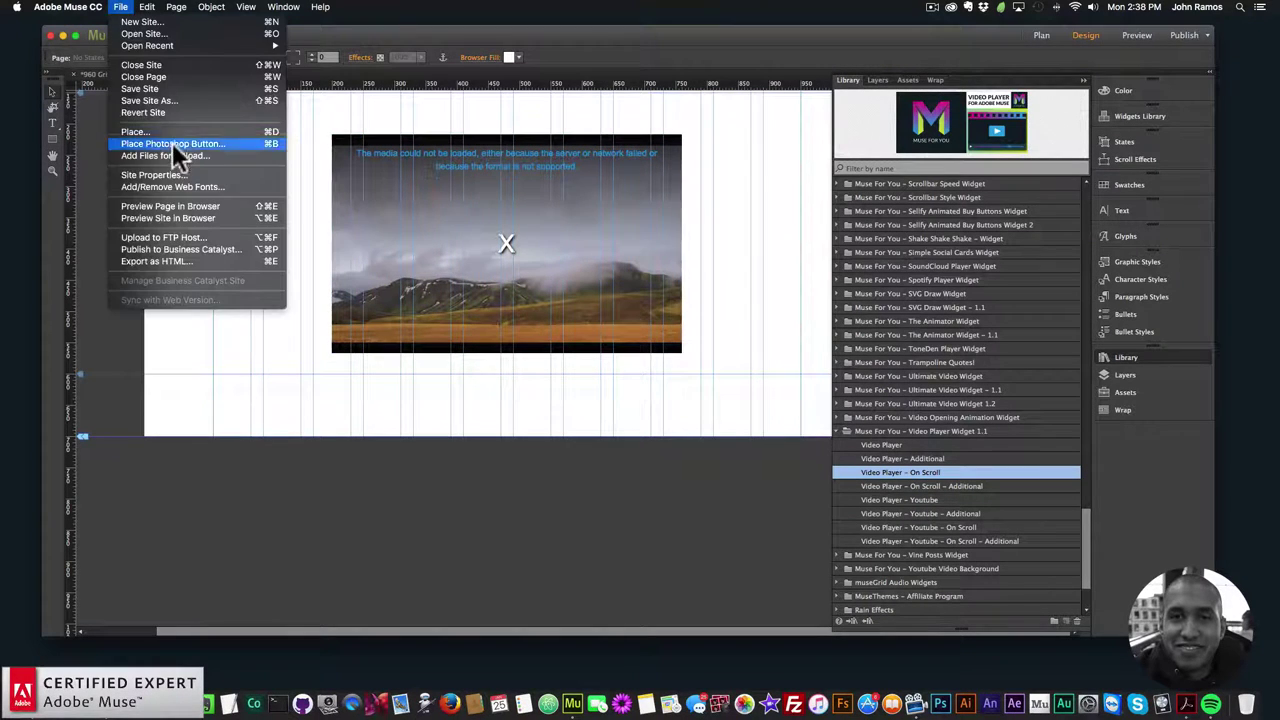
left_click(169, 206)
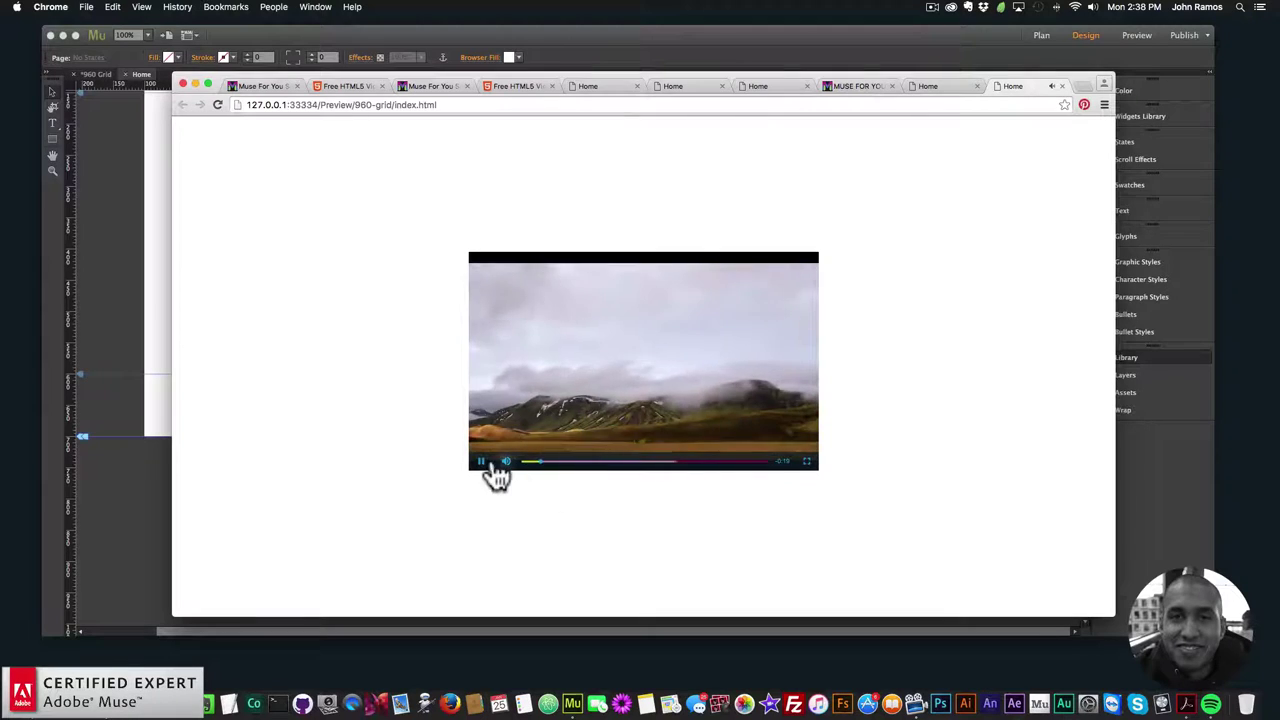
key("super+Tab")
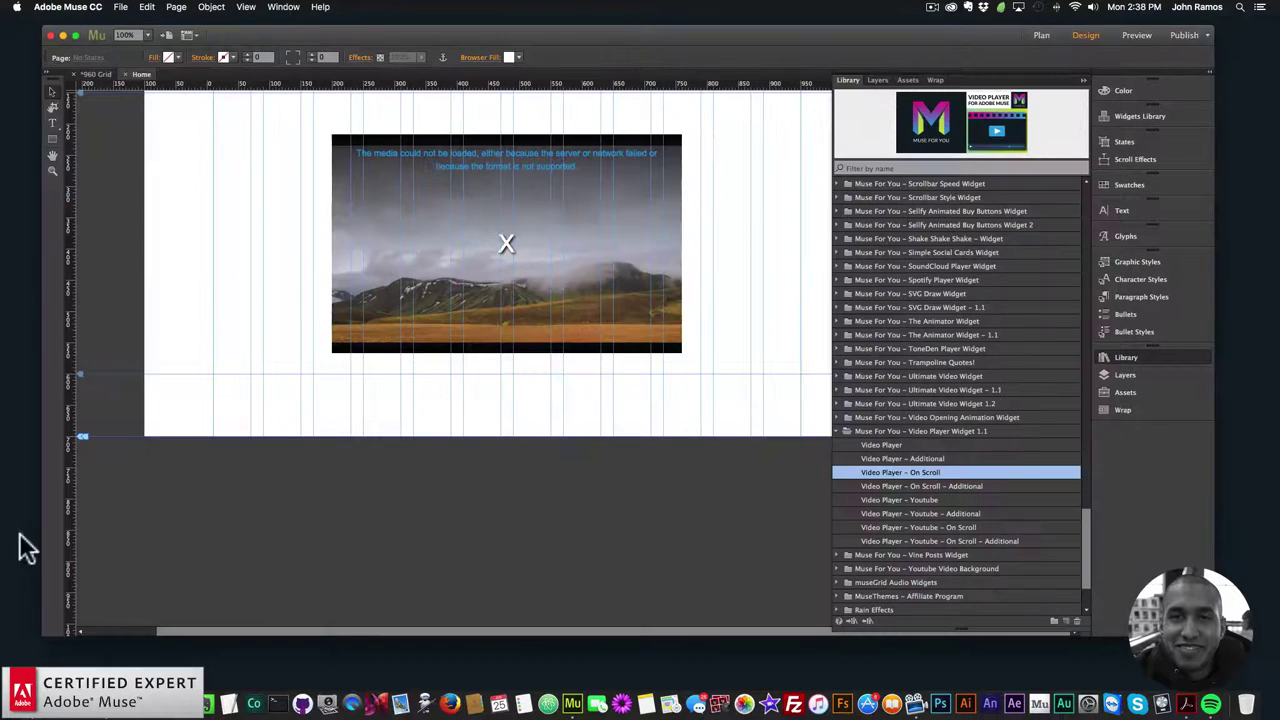
Lengthen the page by lowering its bottom edge, and preview the page in the browser.
left_click_drag(82, 440, 82, 611)
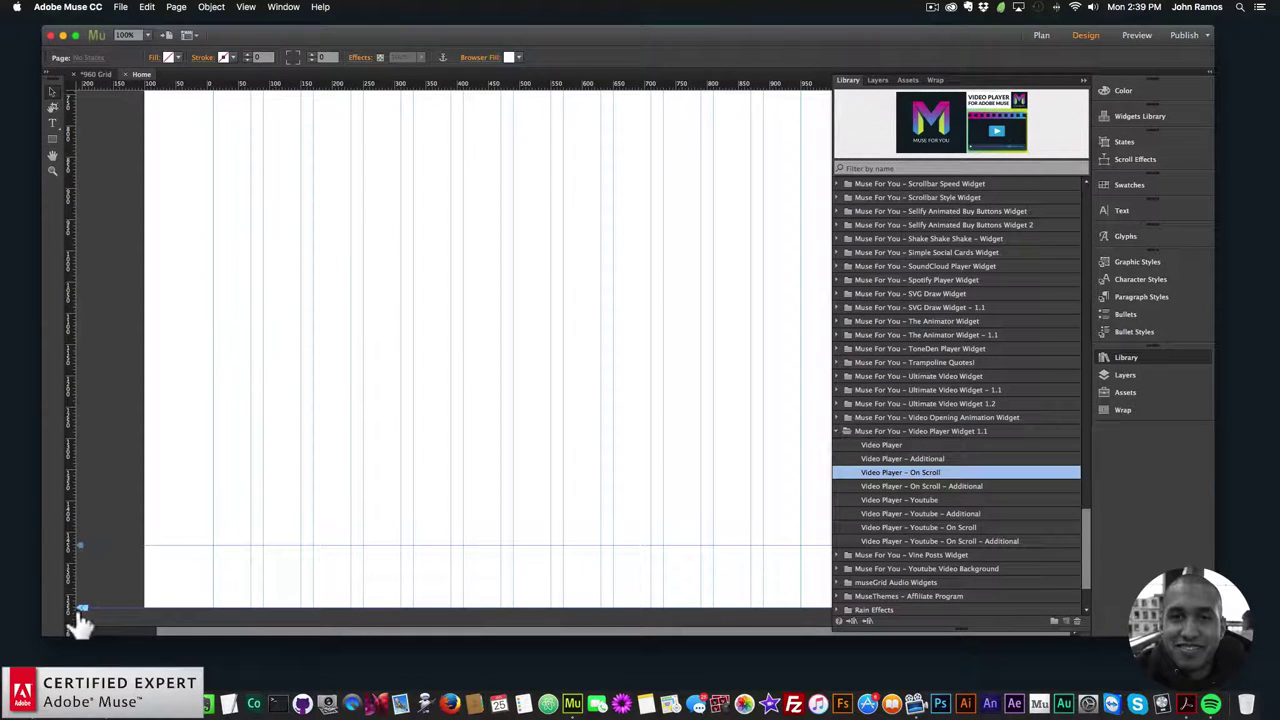
key("super+shift+z")
left_click(120, 7)
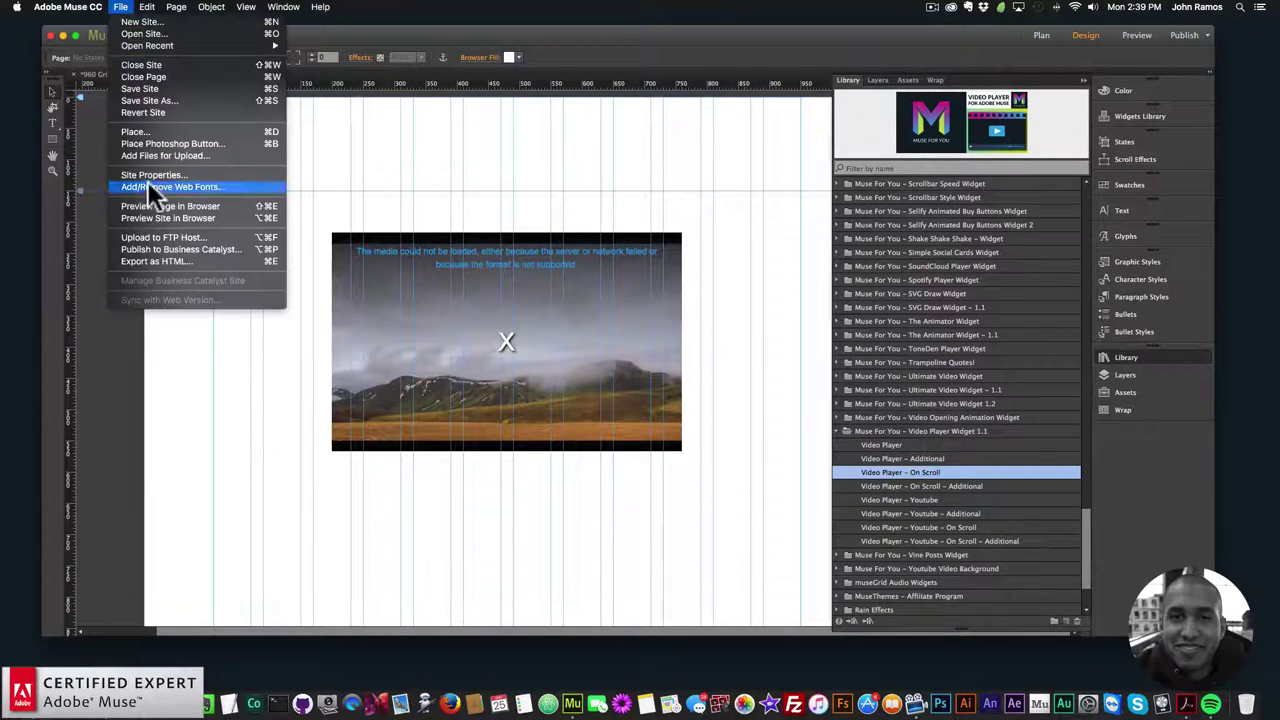
left_click(162, 205)
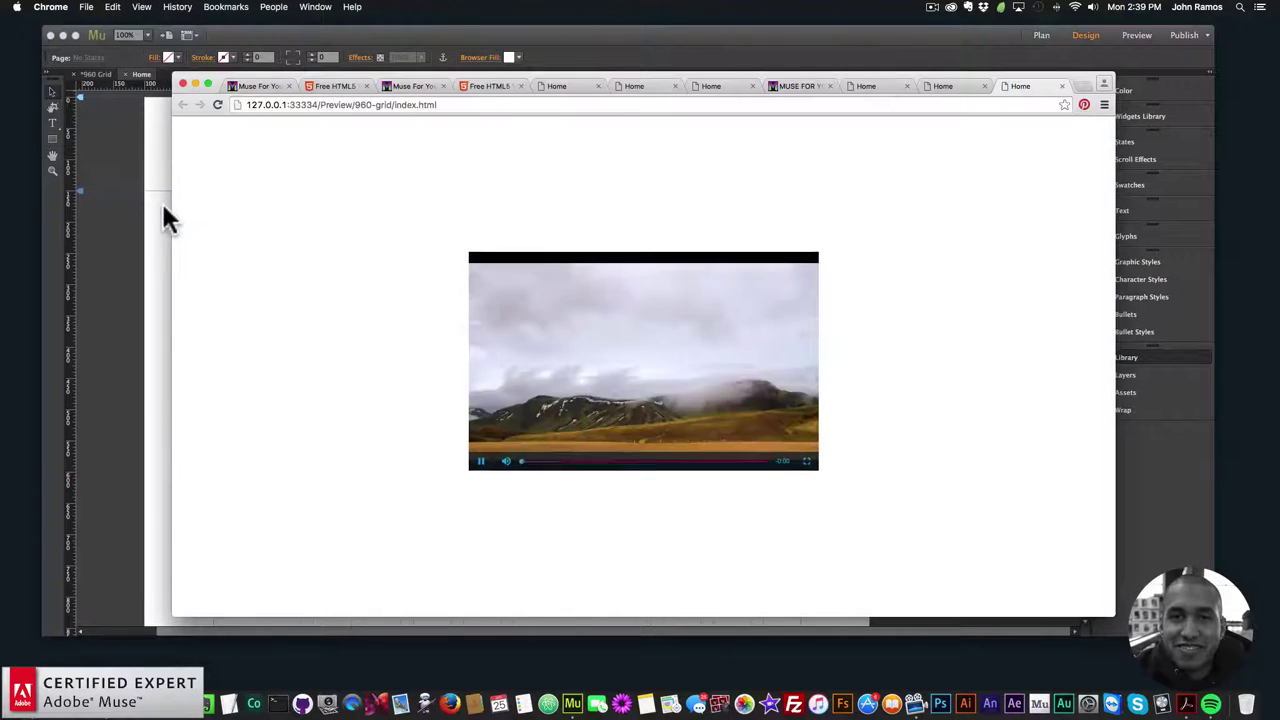
Scroll the player out of and back into view to check its on-scroll playback, and return to Muse.
scroll(288, 237, "down", 3)
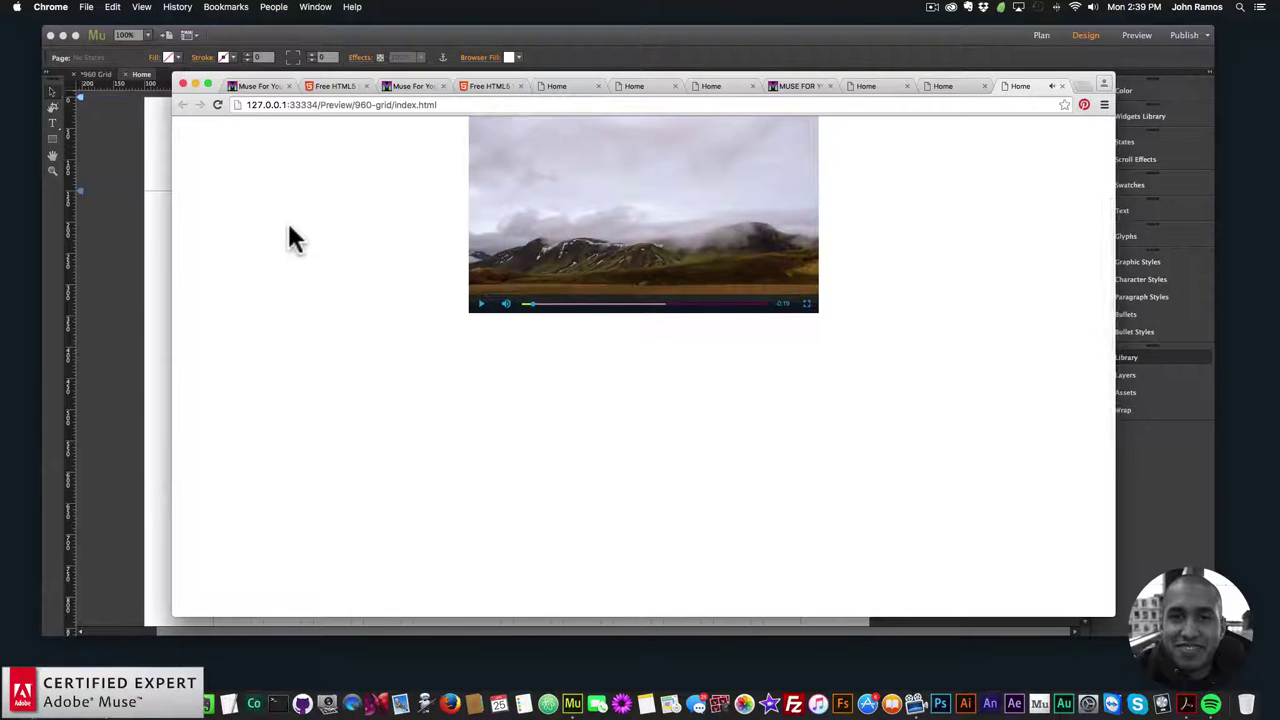
scroll(395, 255, "down", 3)
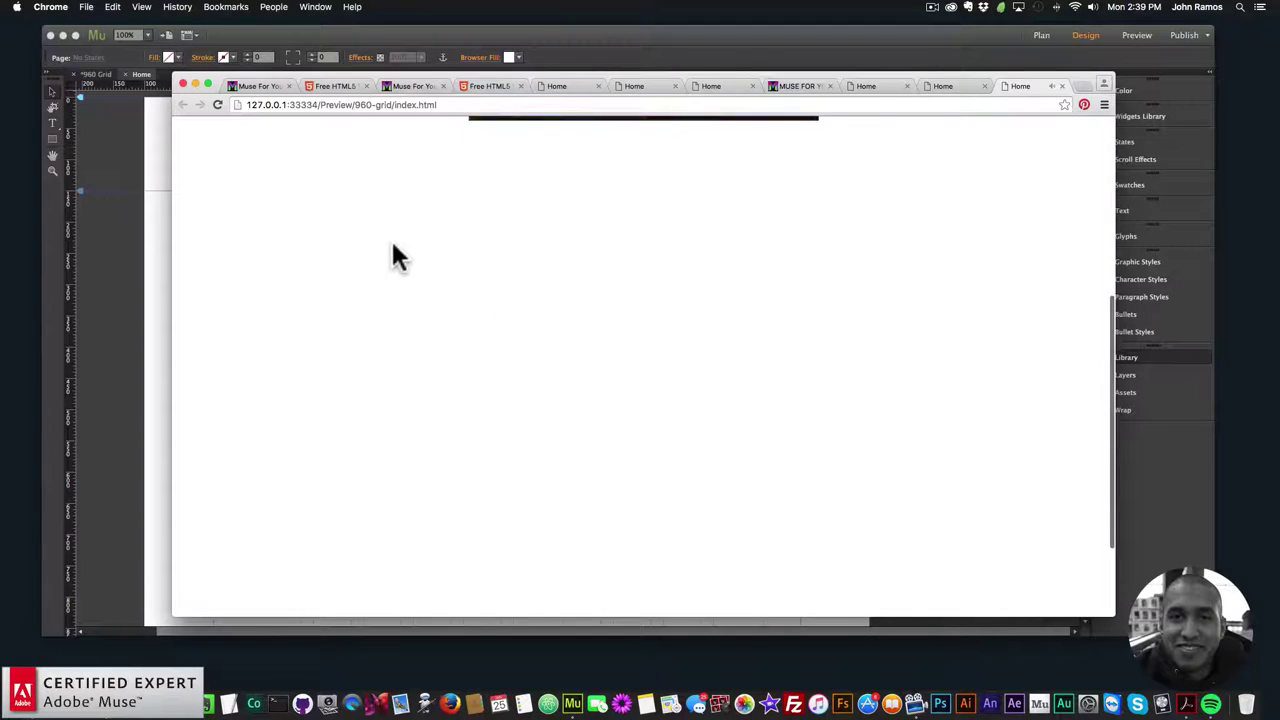
scroll(393, 245, "up", 6)
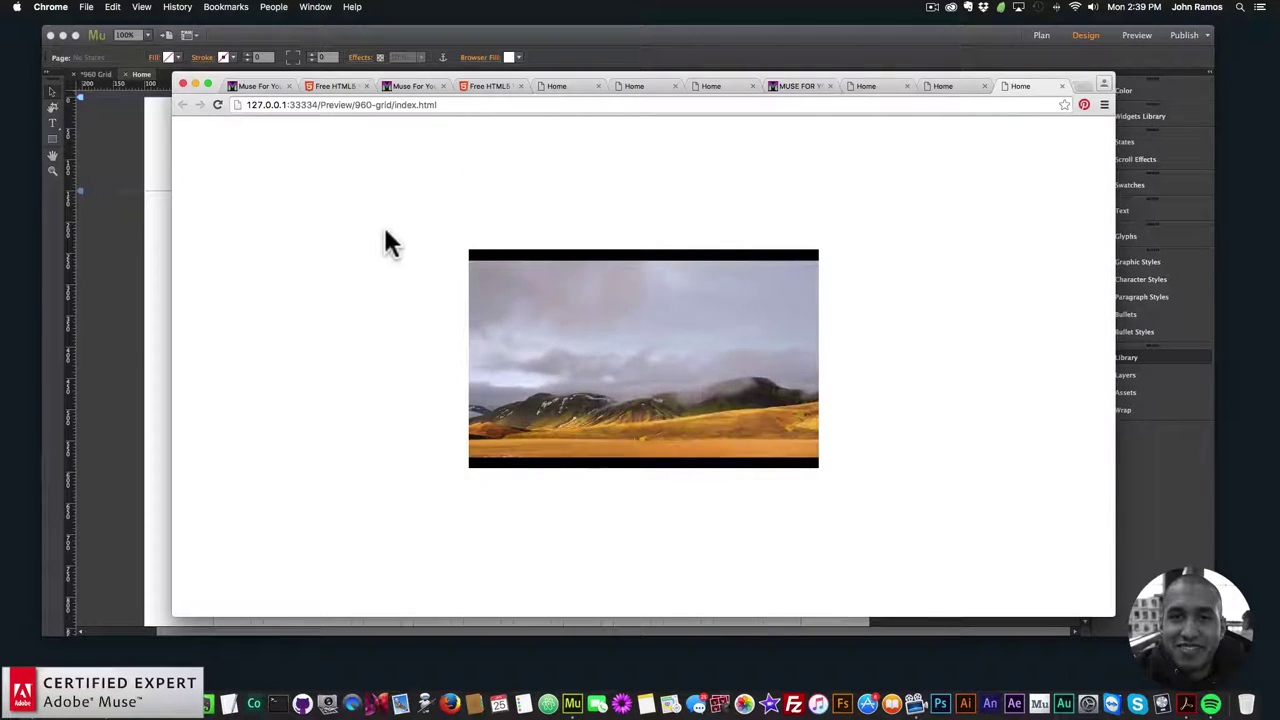
scroll(395, 250, "down", 3)
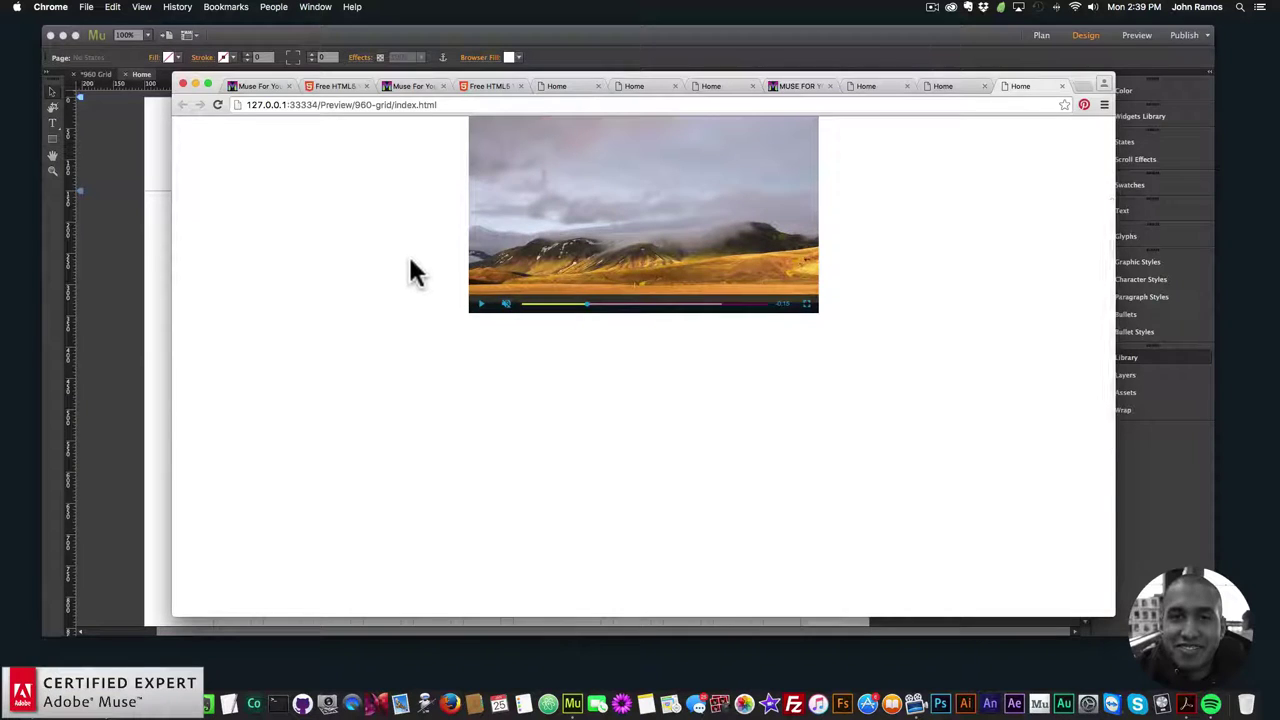
scroll(415, 272, "down", 1)
scroll(410, 258, "up", 3)
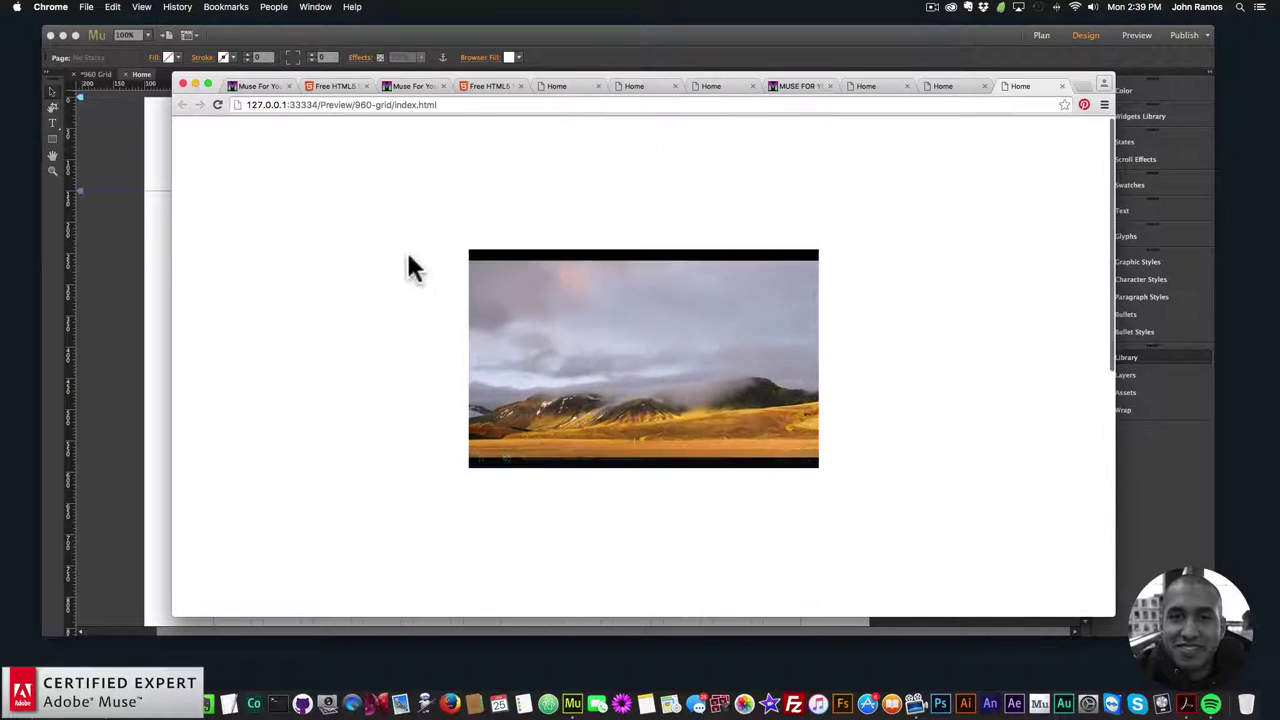
left_click(707, 44)
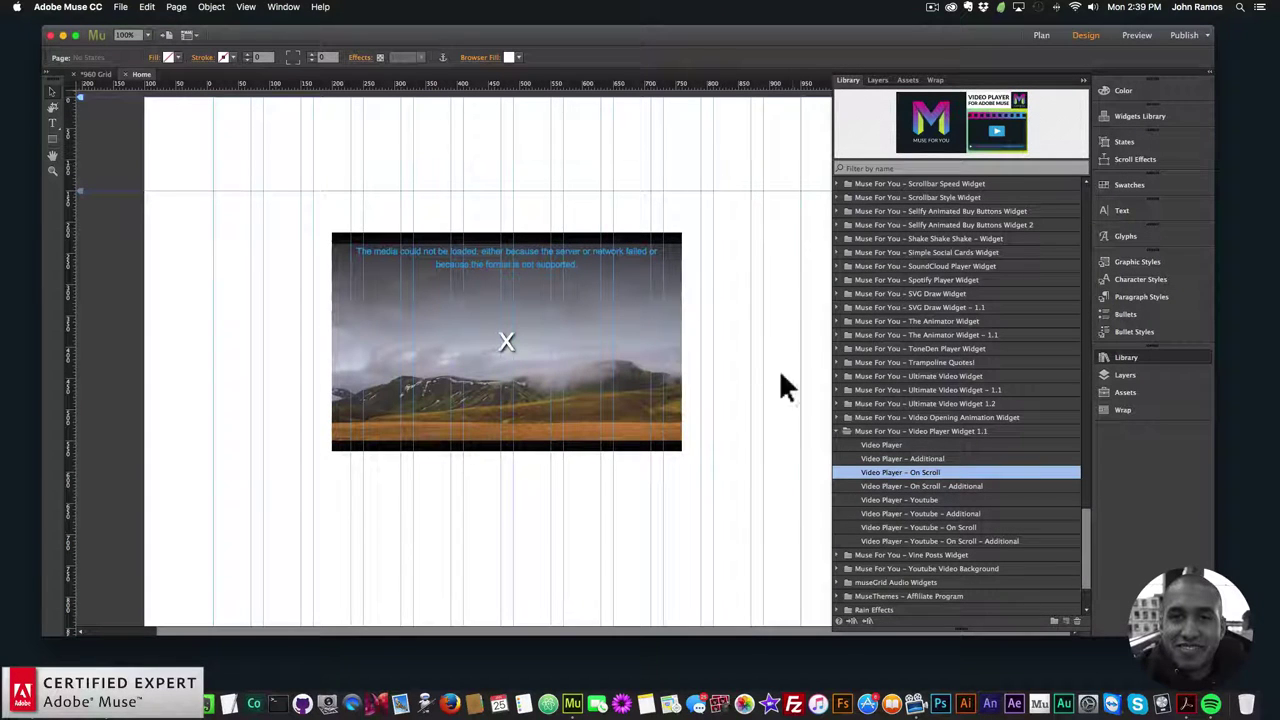
Place the Video Player – On Scroll – Additional widget below the first player and set its Video Height to 500 px.
left_click_drag(930, 486, 360, 498)
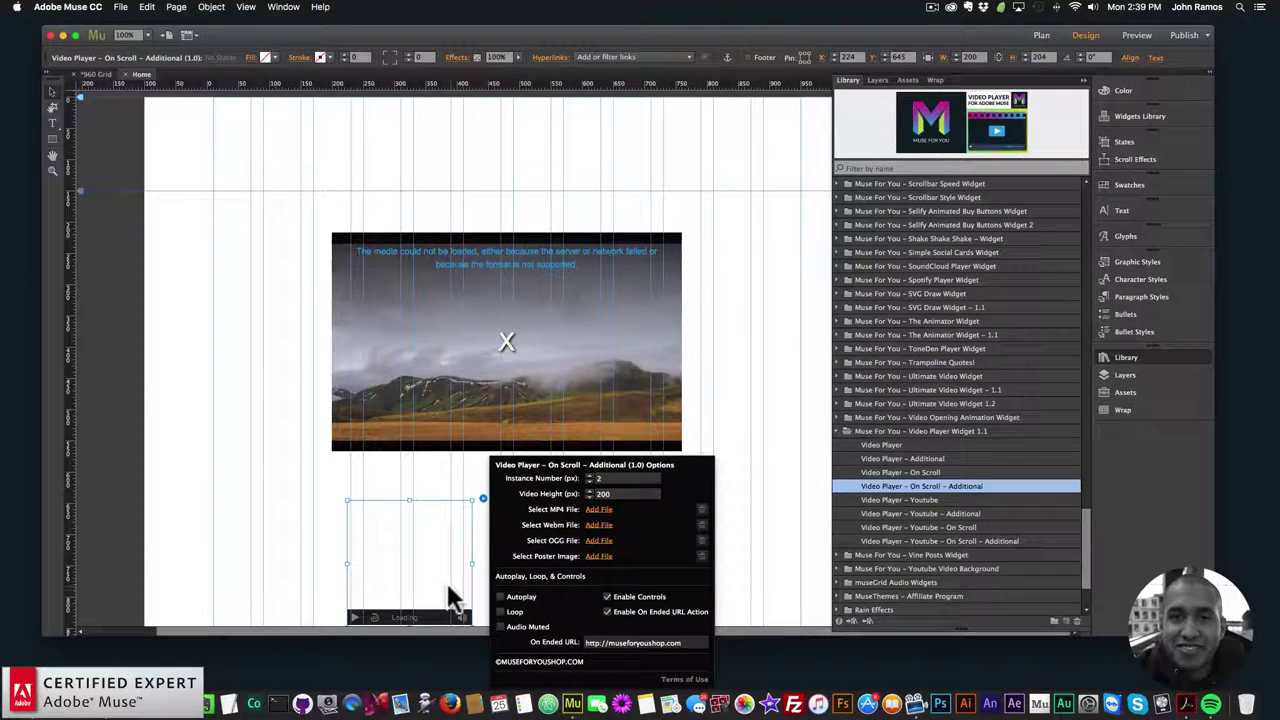
left_click(606, 479)
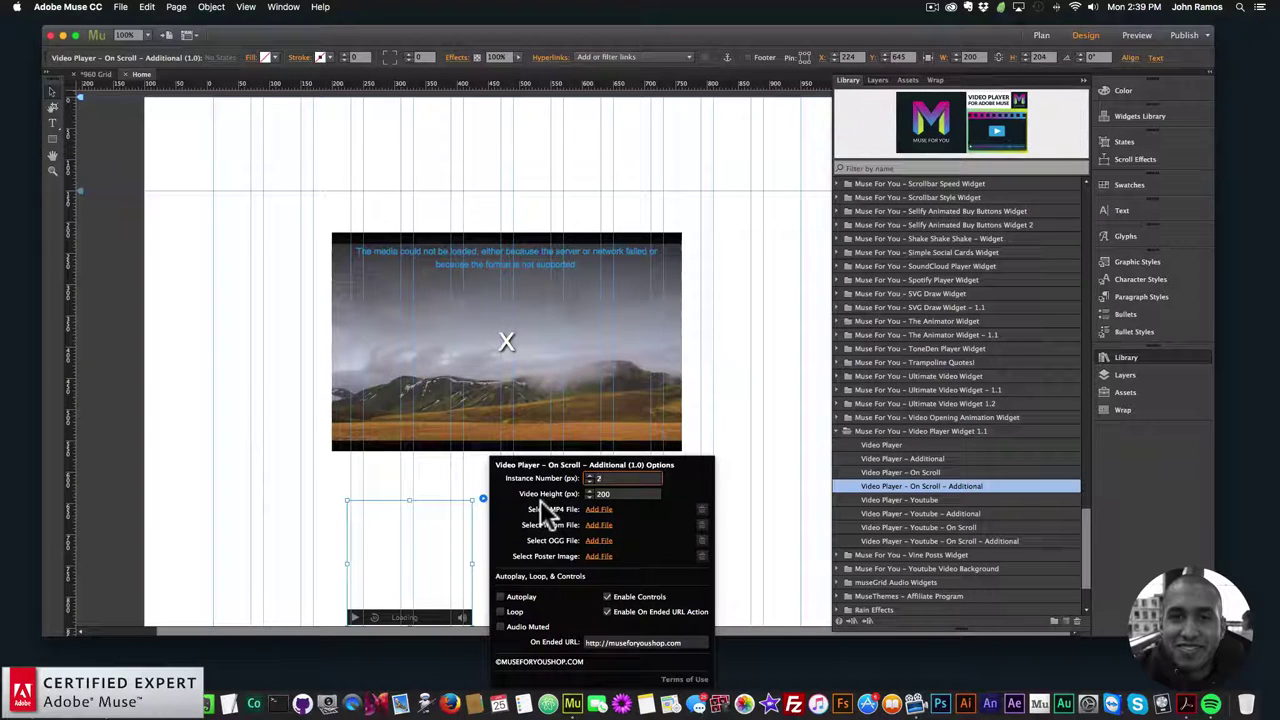
left_click(625, 493)
type("500")
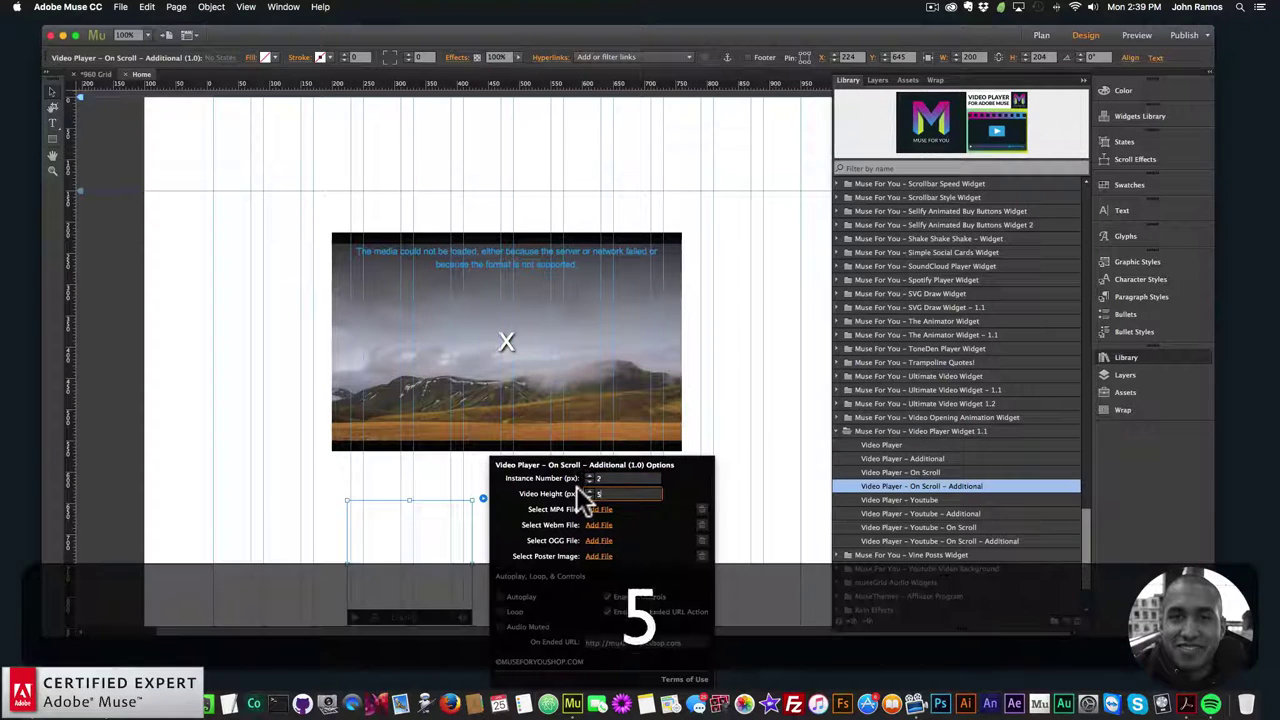
key("Return")
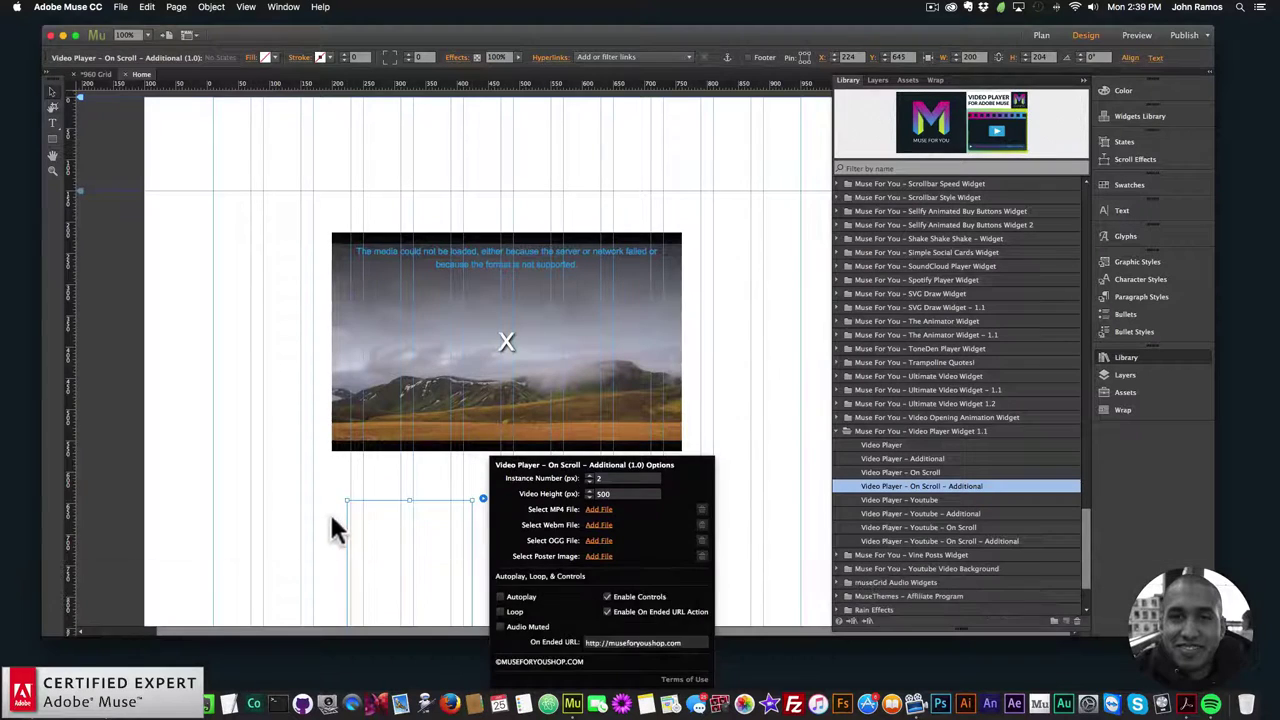
Move the On Scroll – Additional widget to X 200, Y 735 and widen it to 560 px.
left_click(323, 508)
scroll(370, 470, "down", 2)
left_click_drag(416, 443, 386, 531)
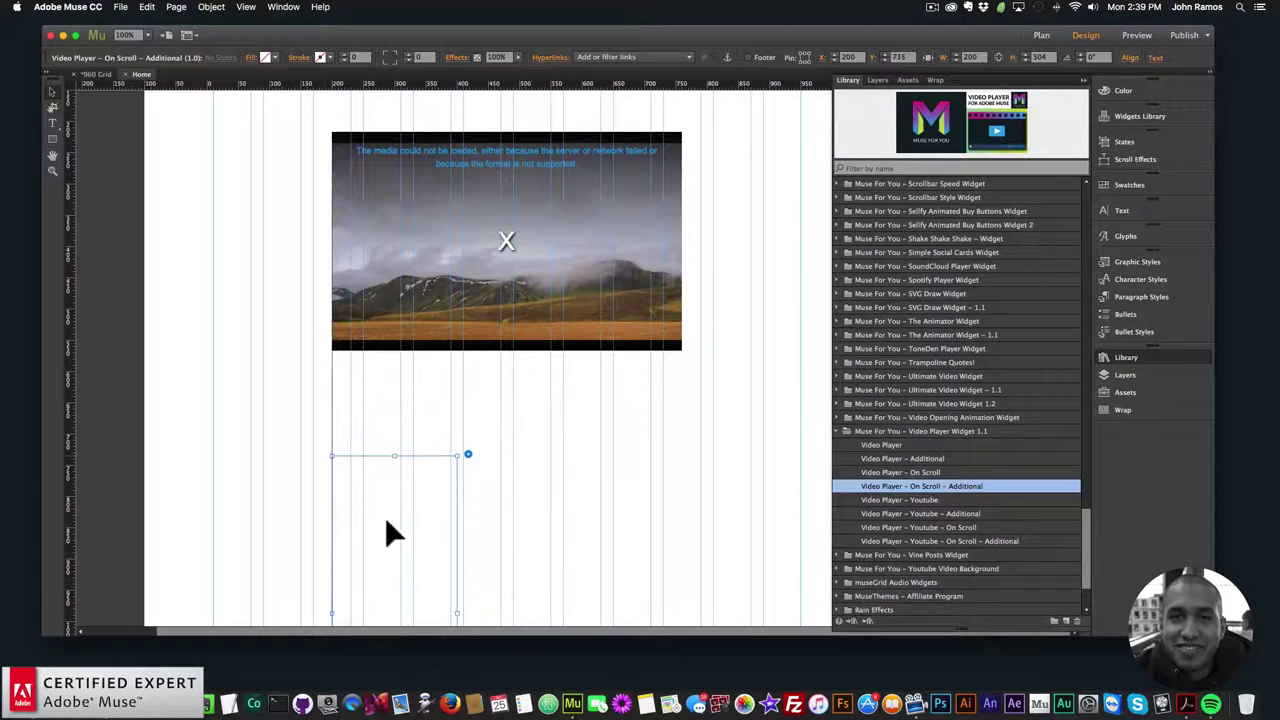
scroll(436, 494, "down", 3)
left_click_drag(458, 442, 682, 448)
Assign MadeInLadakh-HD_2.mp4.mp4 as the additional widget's MP4 file and the matching MadeInLadakh-HD_2 video as its WebM file.
left_click(693, 283)
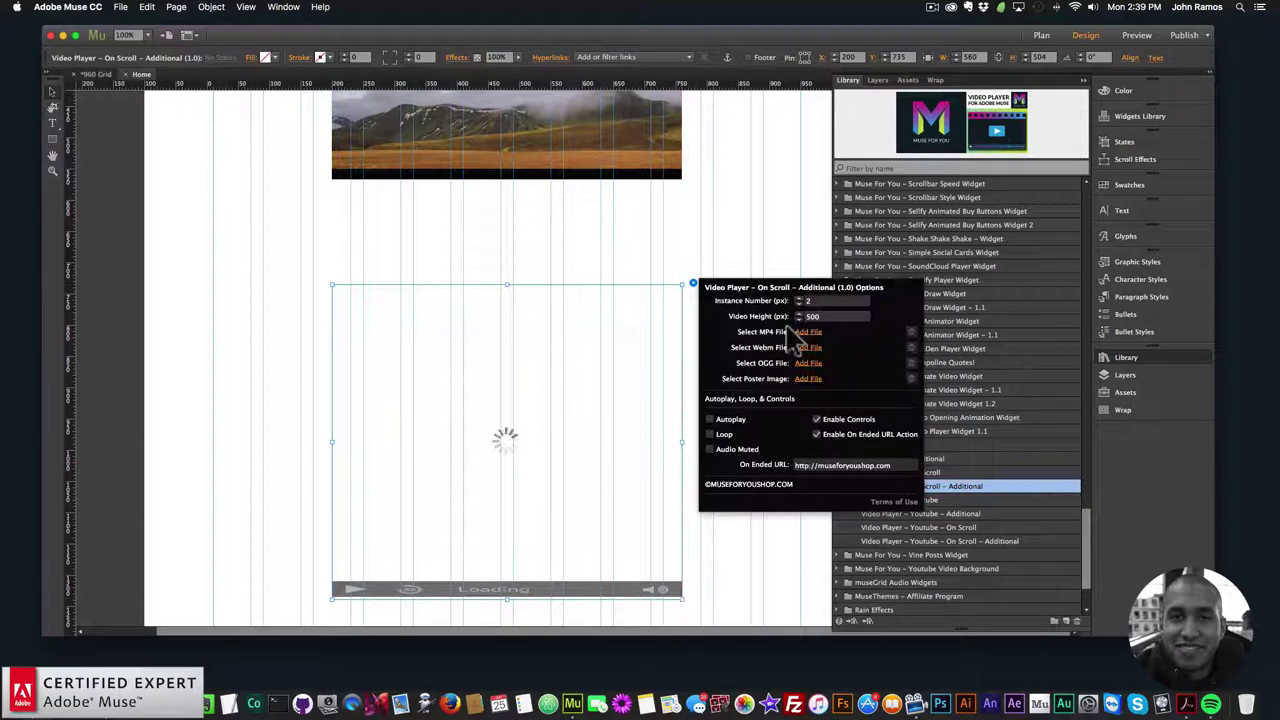
left_click(801, 327)
double_click(660, 268)
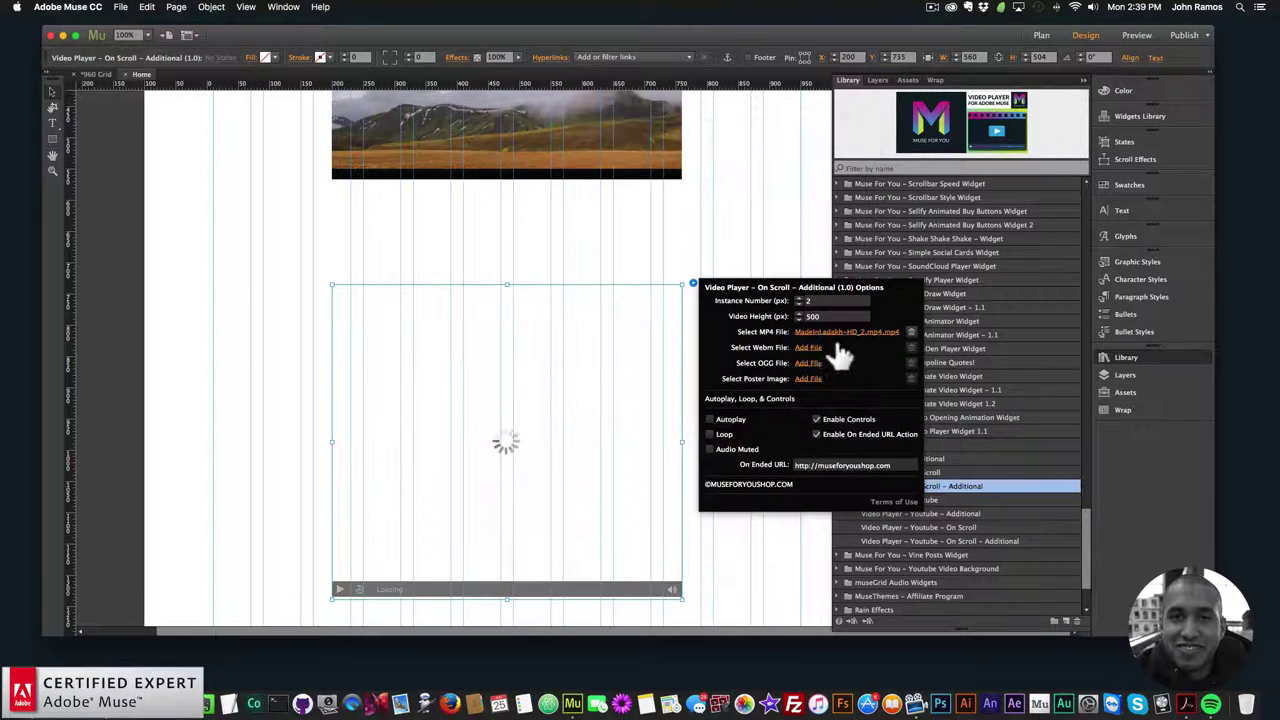
left_click(818, 362)
double_click(685, 292)
Assign MadeInLadakh-HD_2.mp4.ogg as the OGG file and MadeInLadakh-HD_2.jpg as the poster image, and close the options.
left_click(808, 372)
double_click(662, 277)
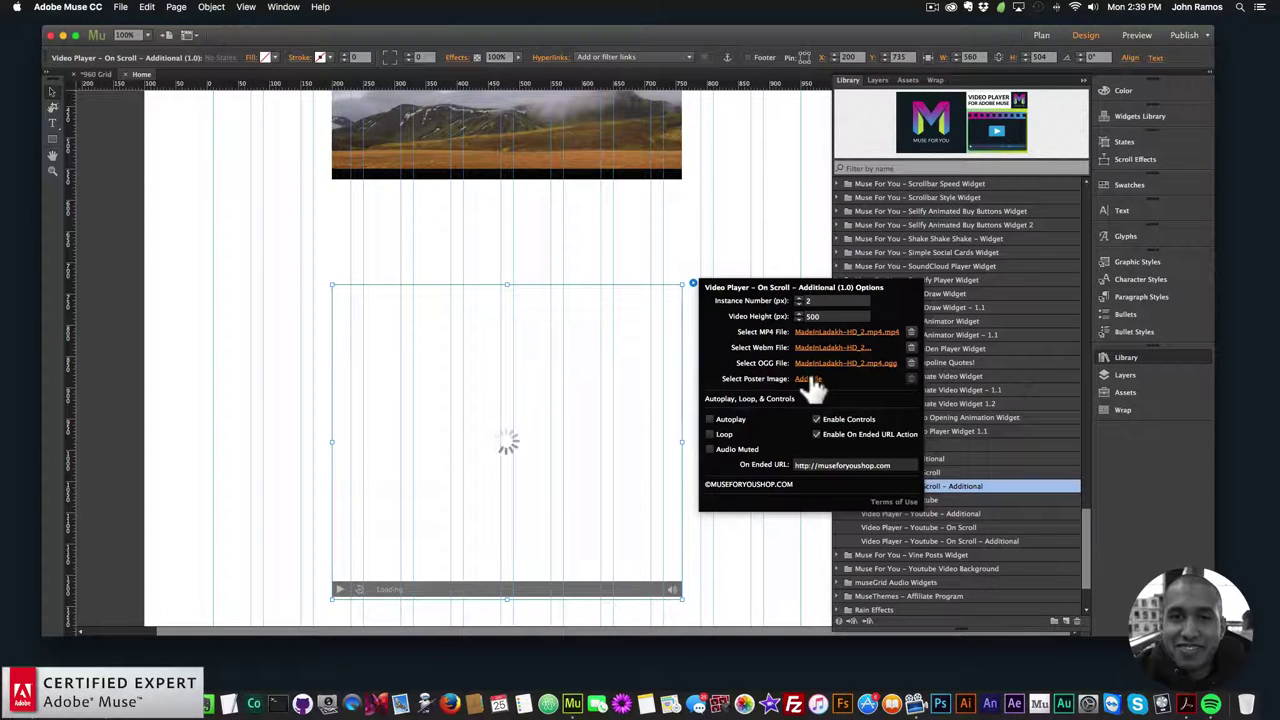
left_click(808, 384)
double_click(655, 256)
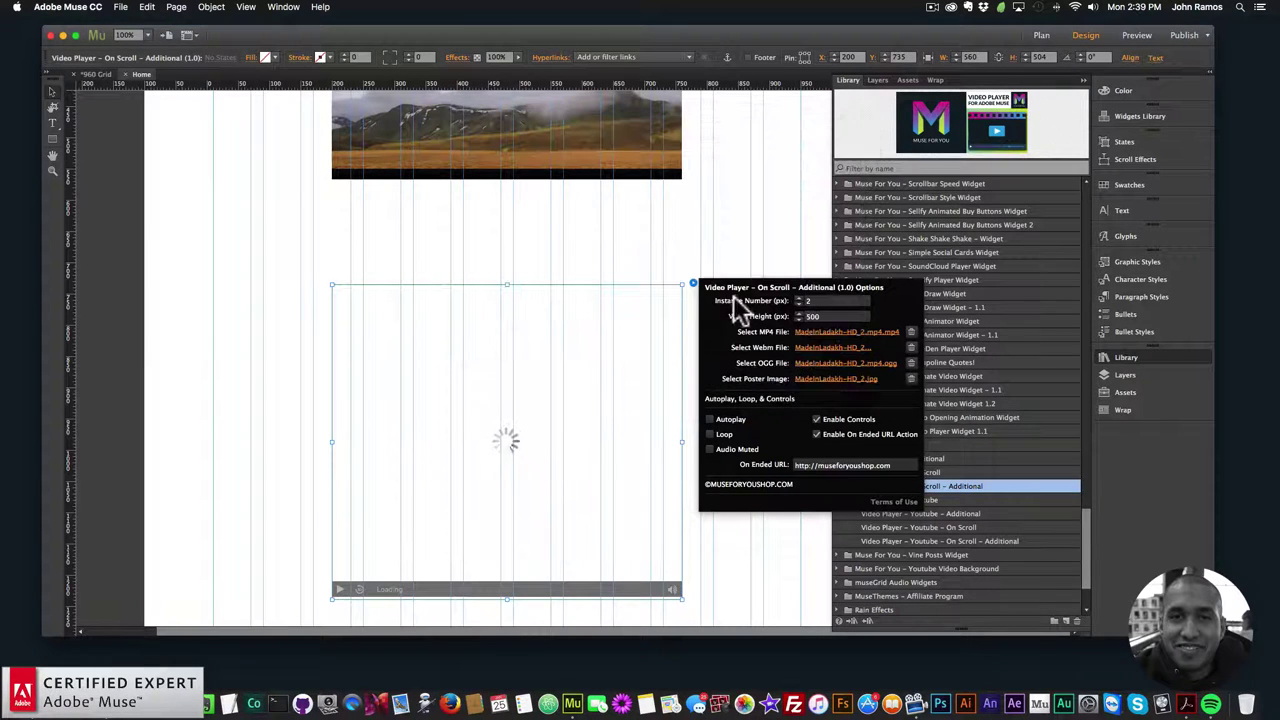
left_click(270, 290)
Preview the page in the browser, mute and pause the first player, check the second player's on-scroll playback, and return to Muse.
left_click(120, 7)
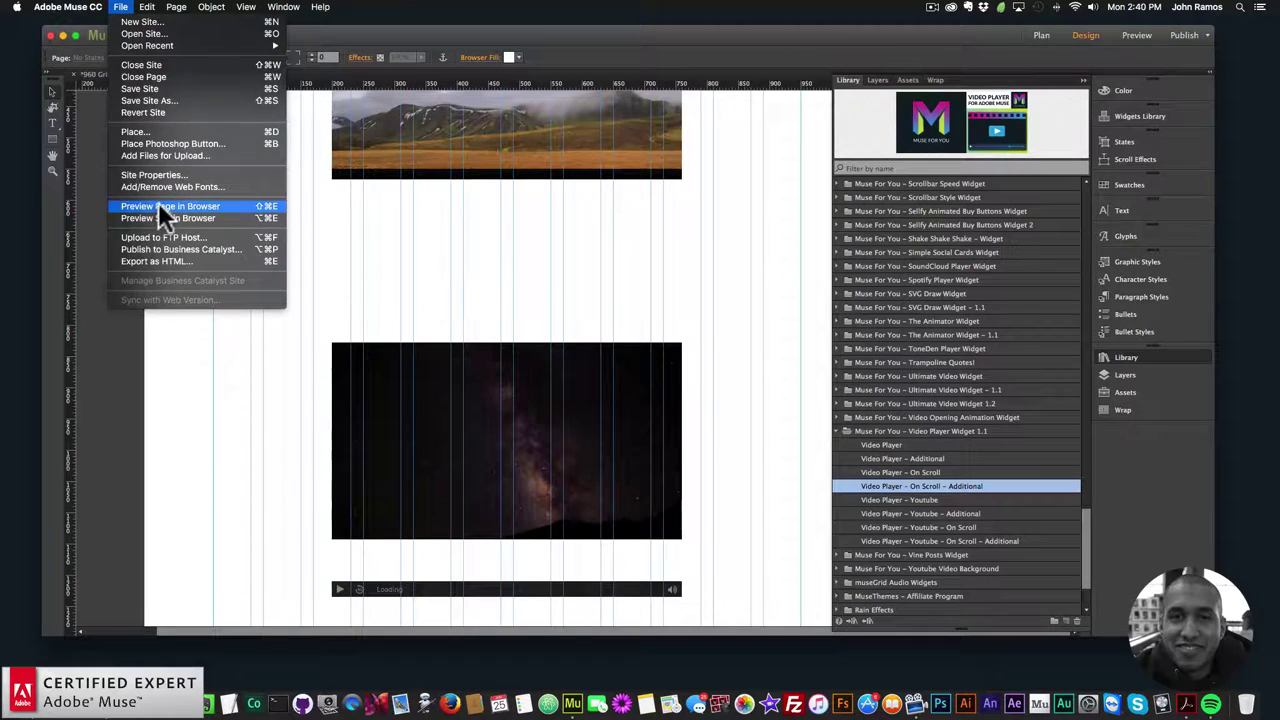
left_click(158, 205)
scroll(660, 405, "down", 1)
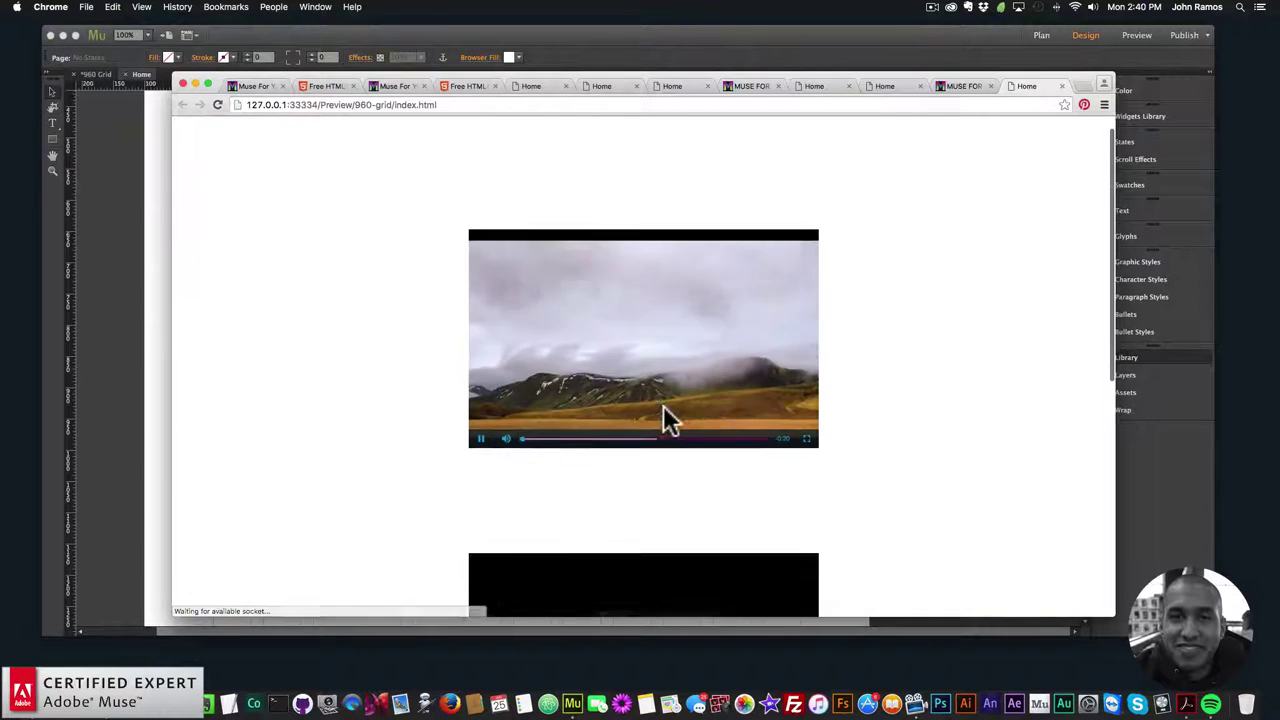
left_click(506, 438)
left_click(480, 438)
scroll(457, 442, "down", 5)
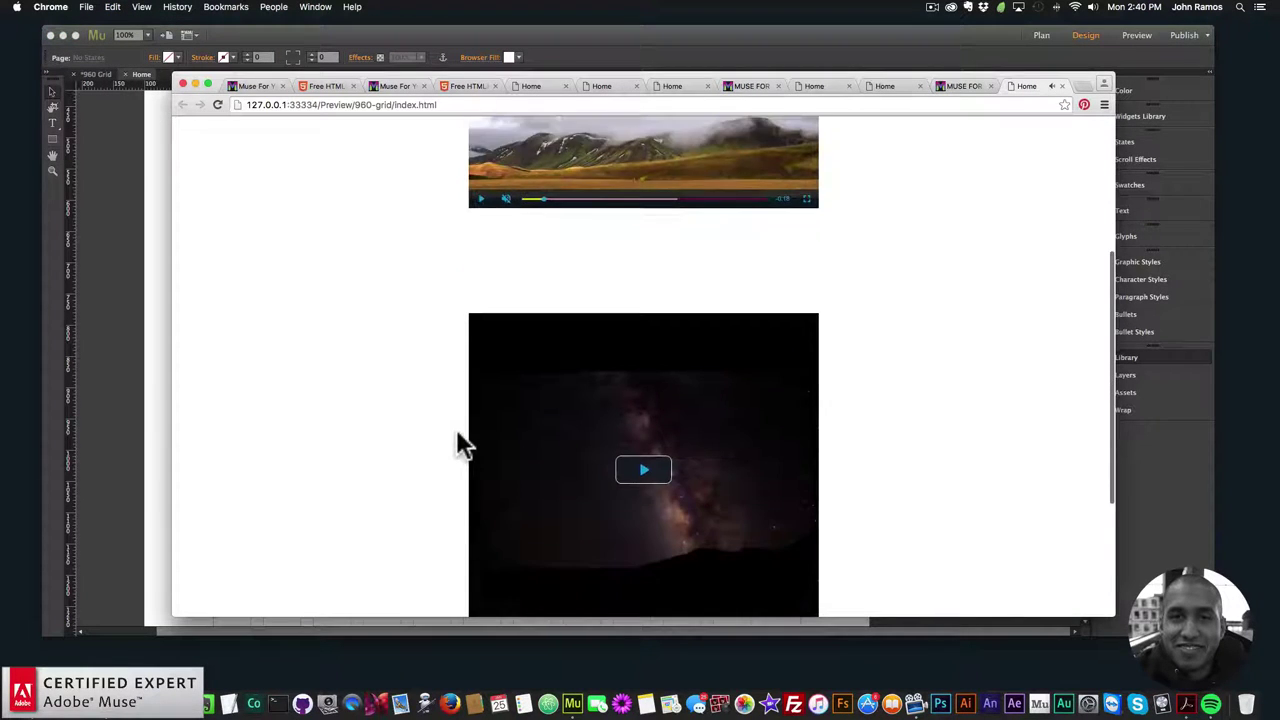
scroll(456, 443, "down", 4)
scroll(490, 438, "up", 2)
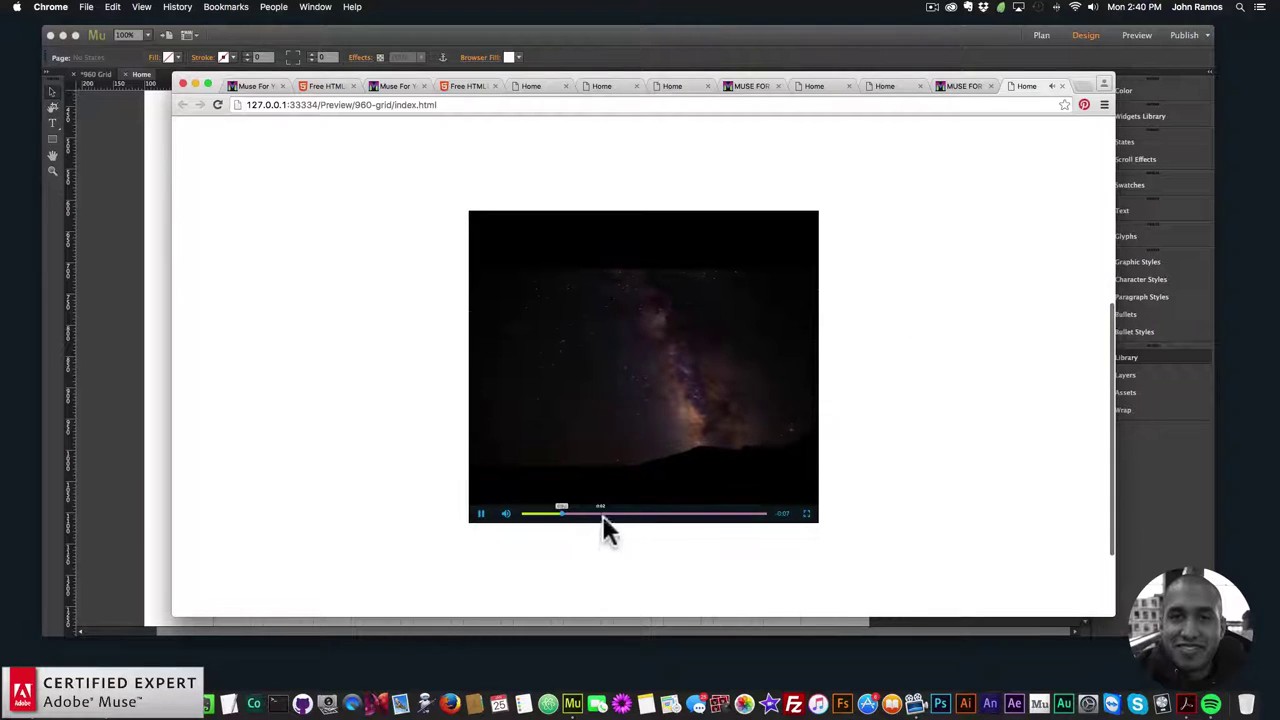
scroll(661, 266, "down", 1)
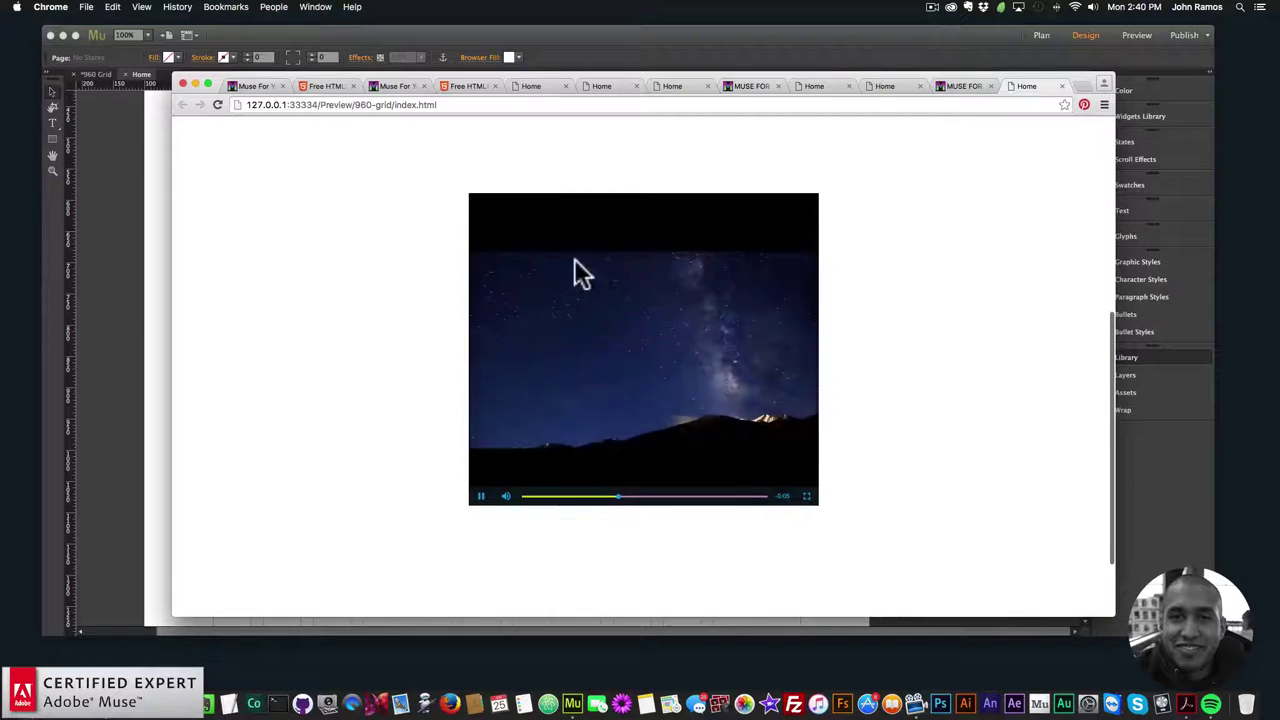
left_click(511, 479)
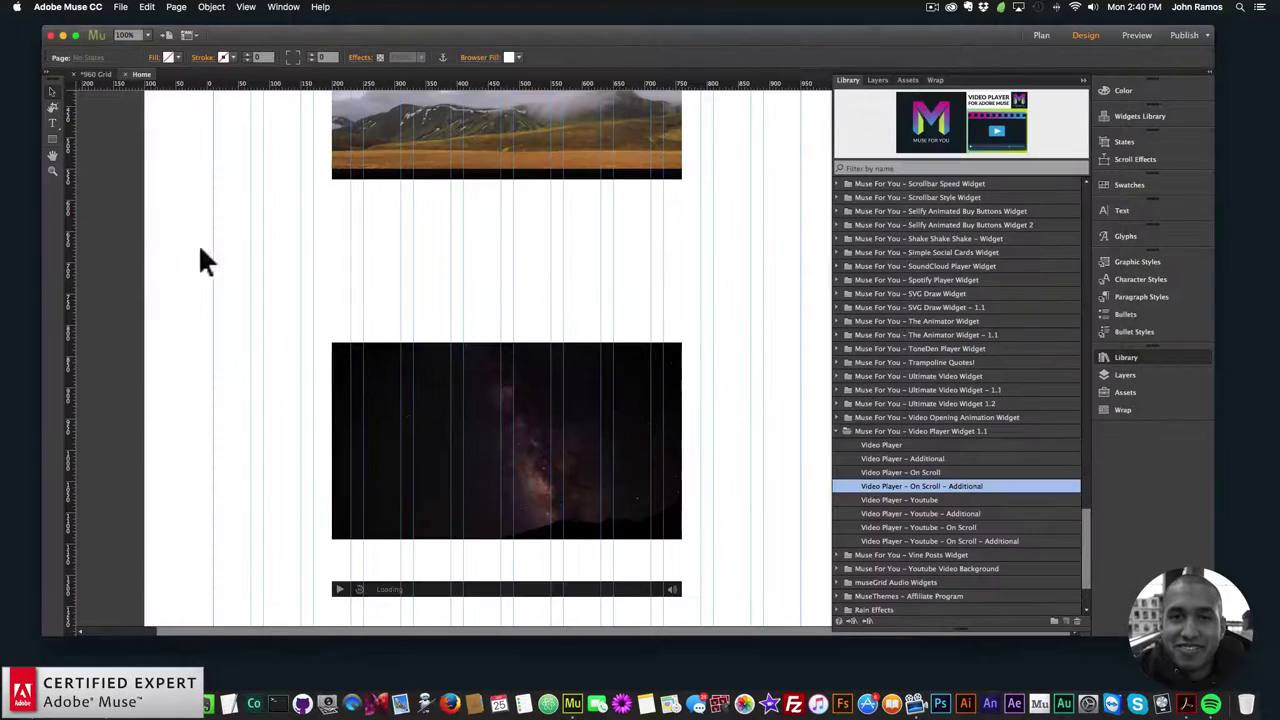
Open the On Scroll – Additional widget's options to review its instance number, files and playback settings.
left_click(560, 340)
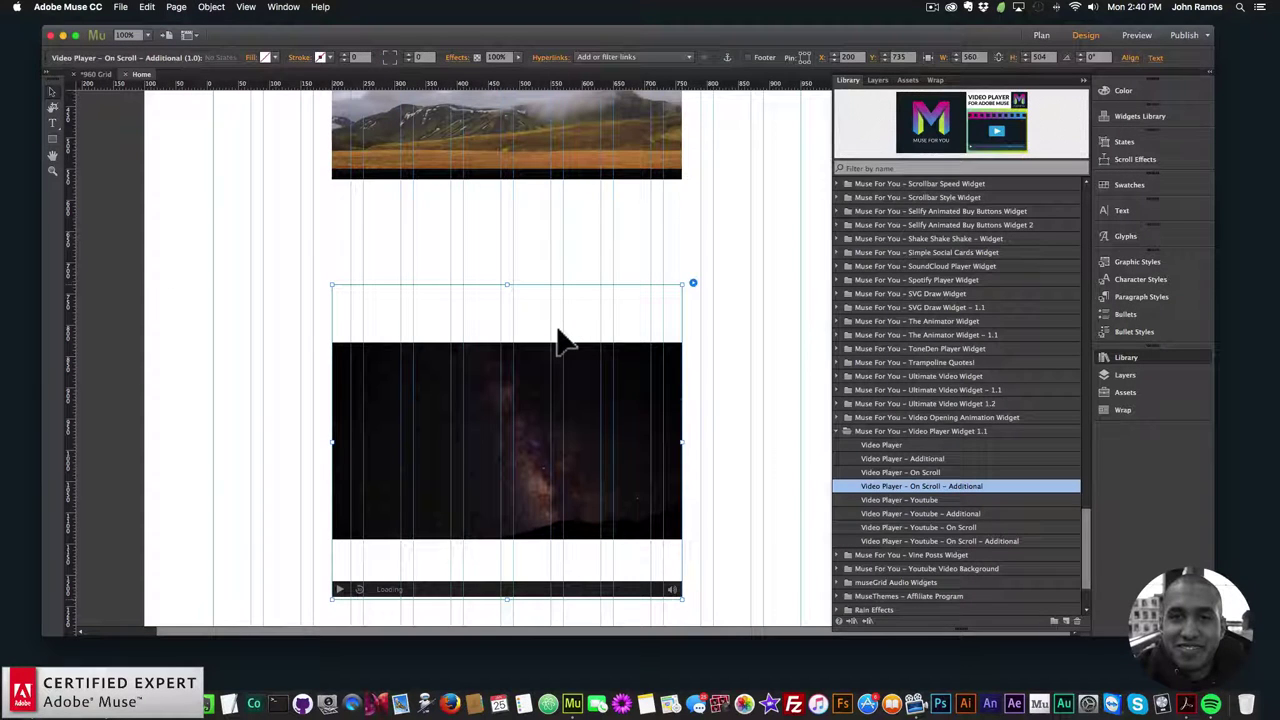
scroll(709, 334, "up", 3)
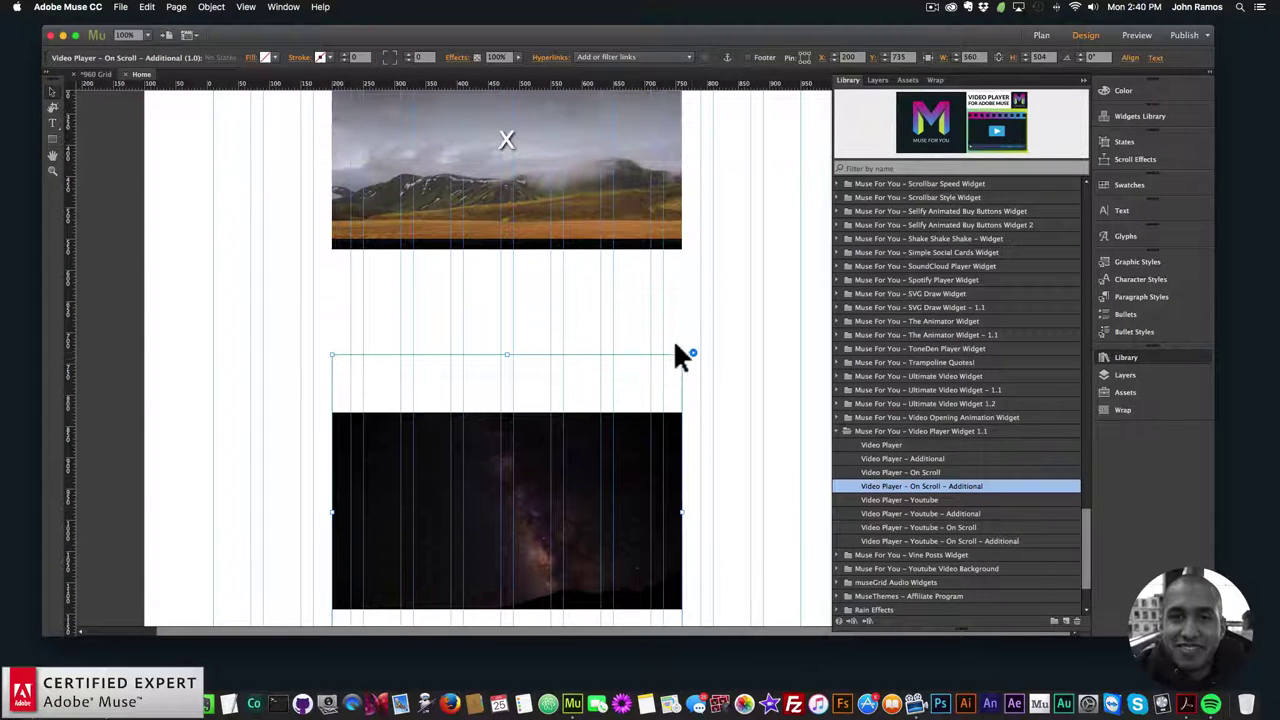
left_click(693, 354)
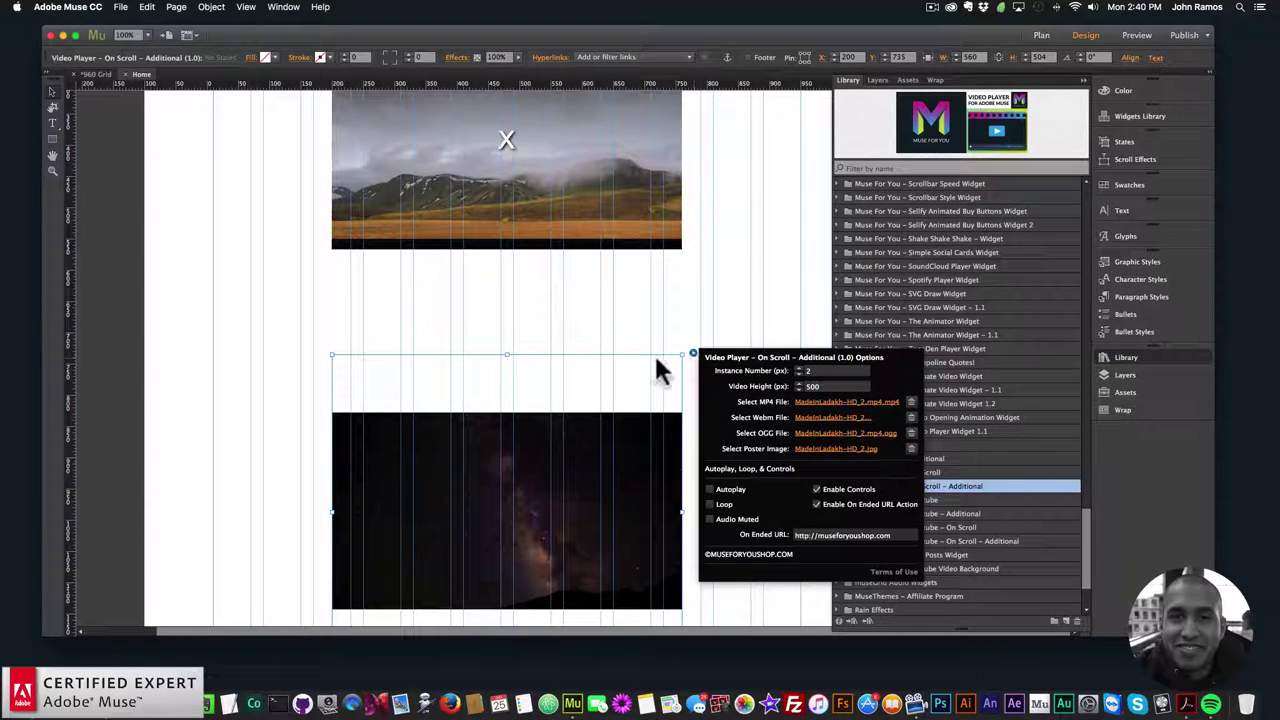
Delete the On Scroll – Additional and On Scroll player widgets from the page.
left_click(600, 435)
key("BackSpace")
left_click(565, 188)
key("BackSpace")
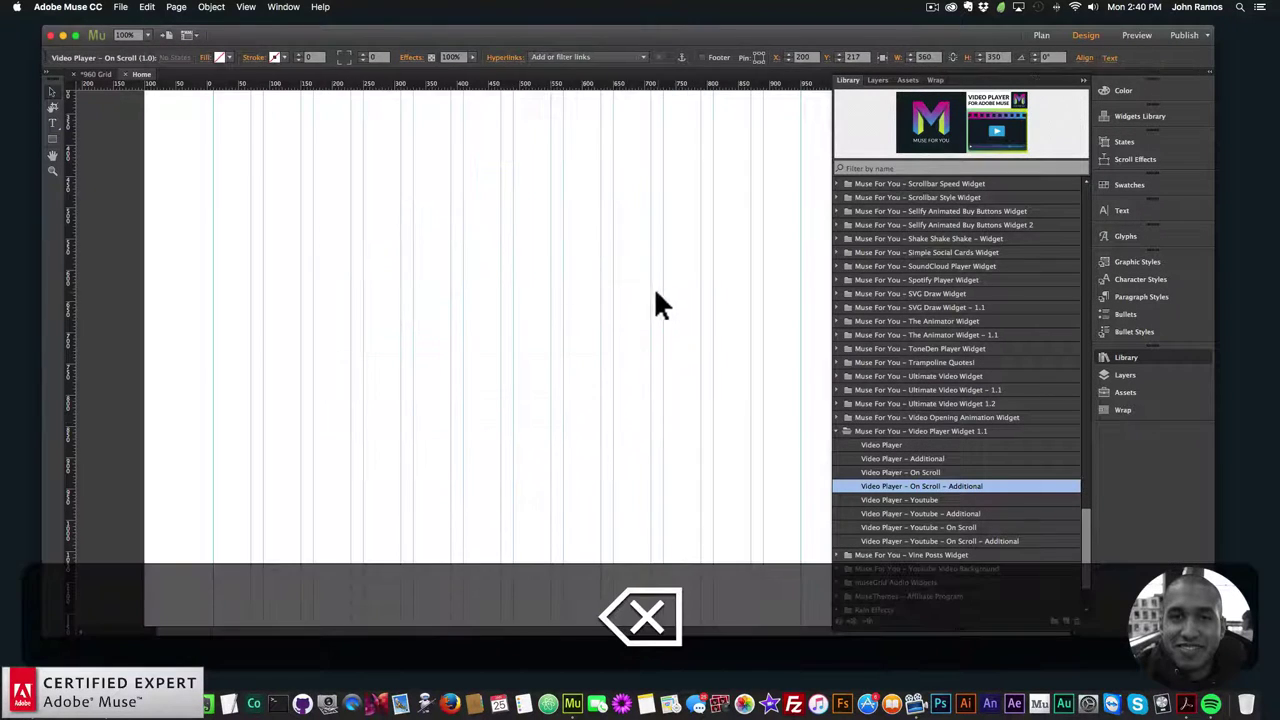
Place the Video Player – Youtube widget from the library near the page's top at X 258, Y 180.
left_click(920, 498)
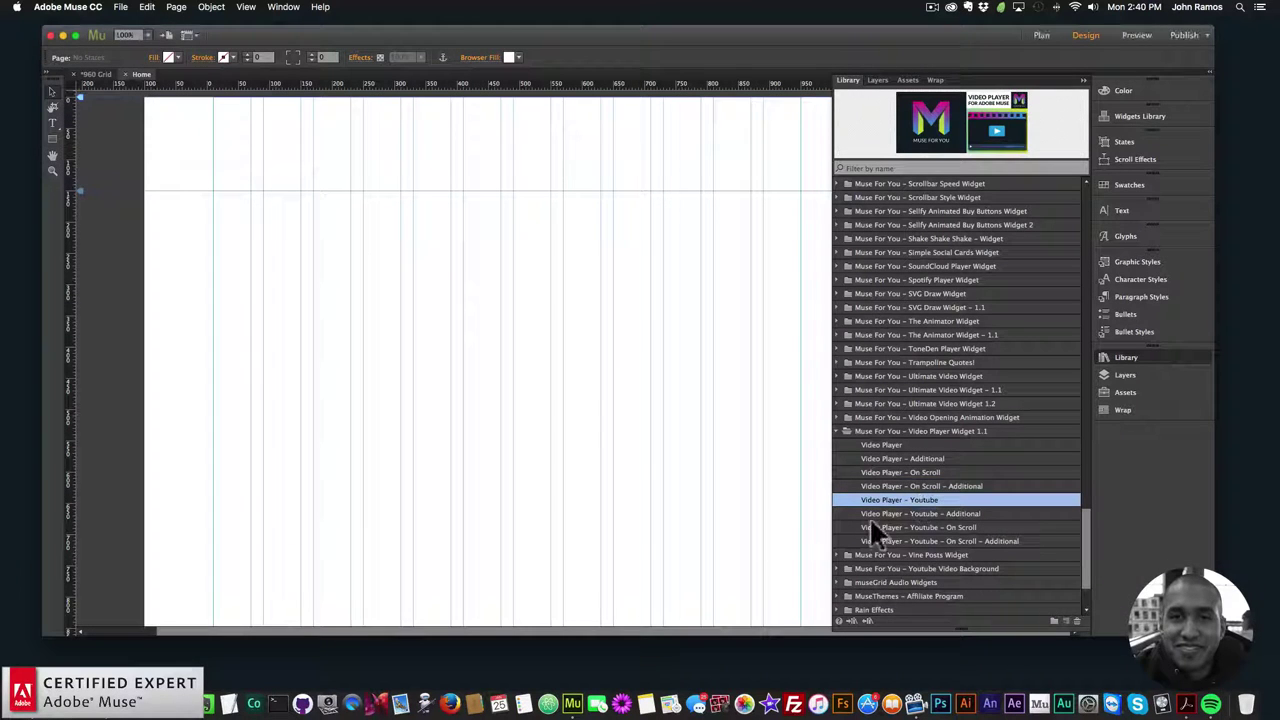
left_click_drag(906, 498, 366, 203)
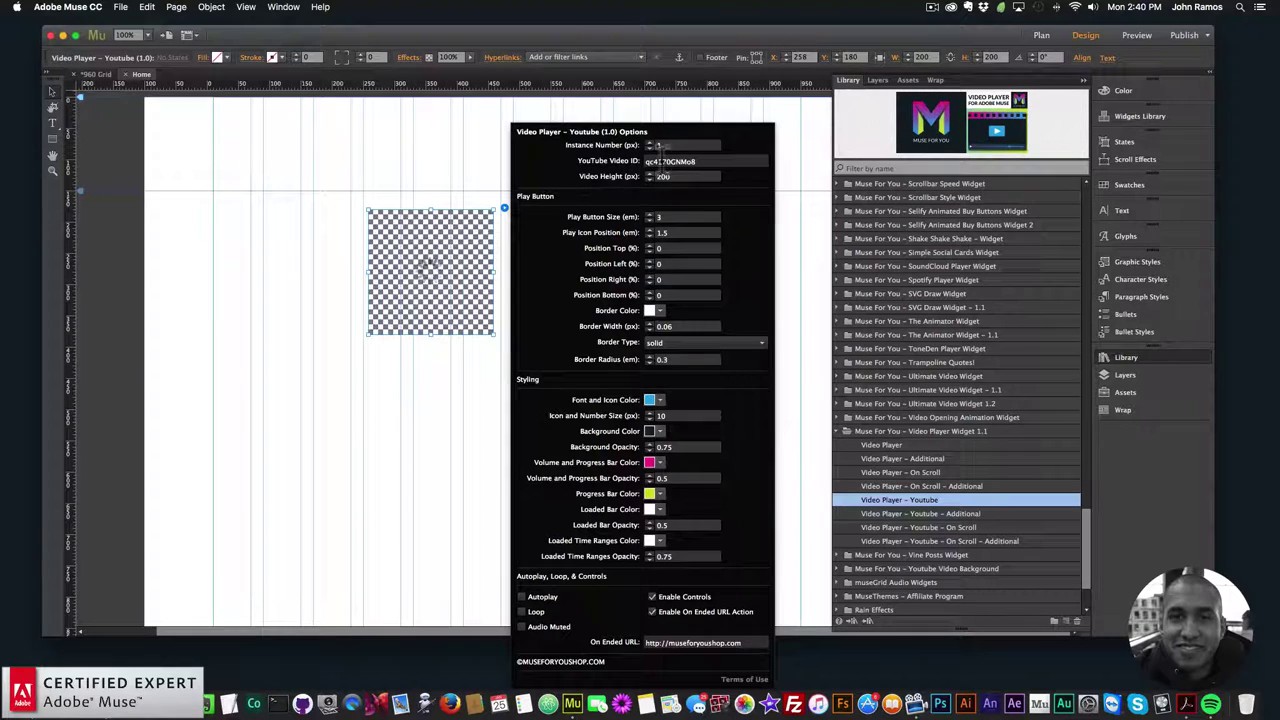
Switch to the browser, open youtube.com in a new tab, and open and pause the Valentine's Day Effect video from My Channel.
key("super+shift+e")
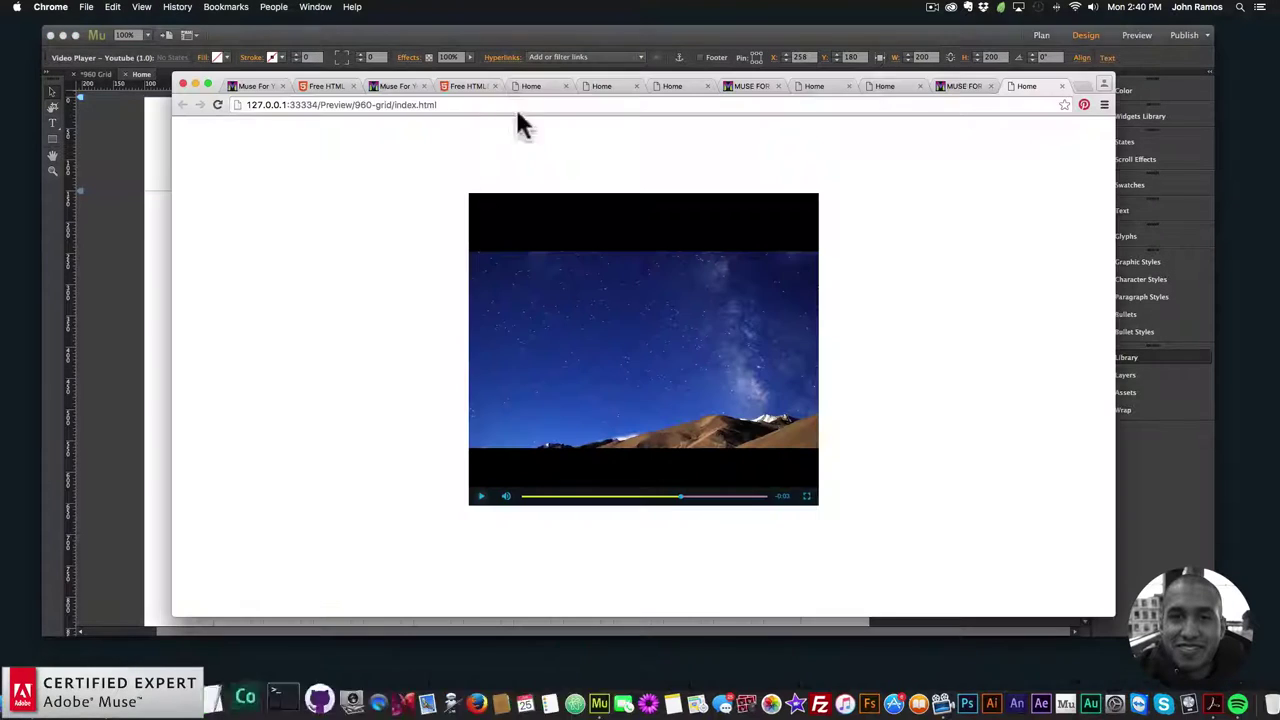
left_click(1083, 86)
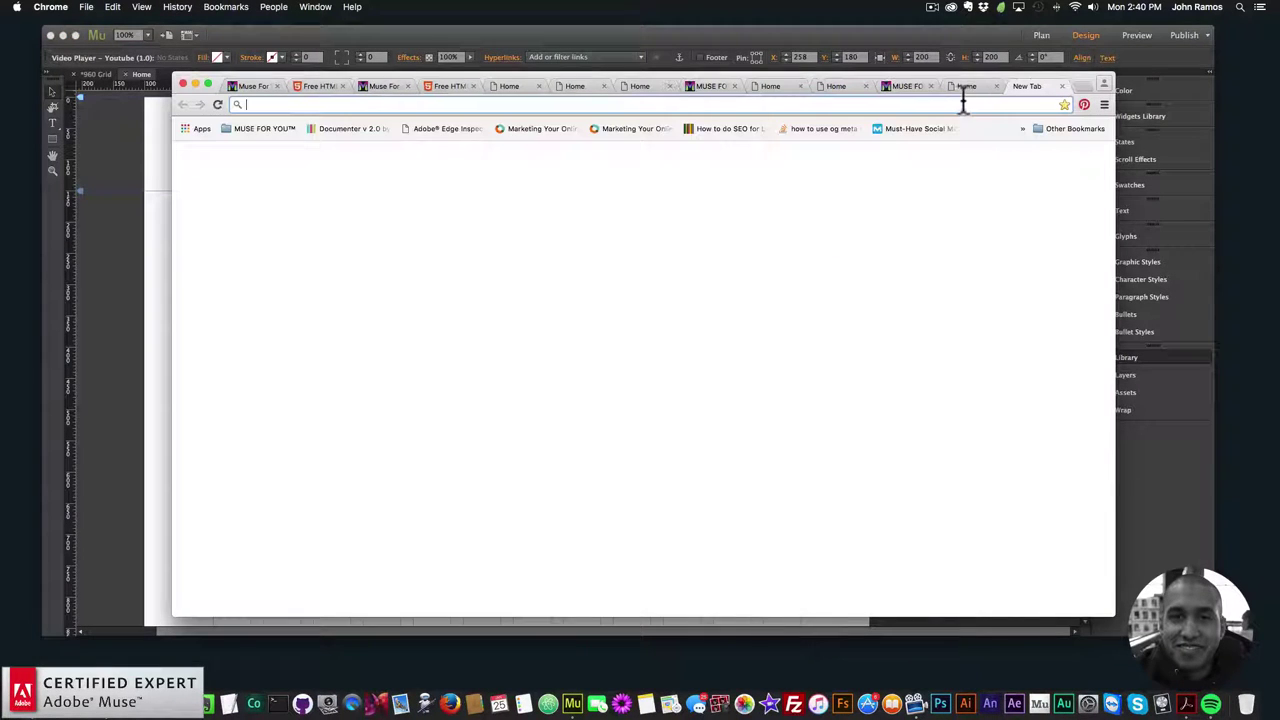
type("youtube.com")
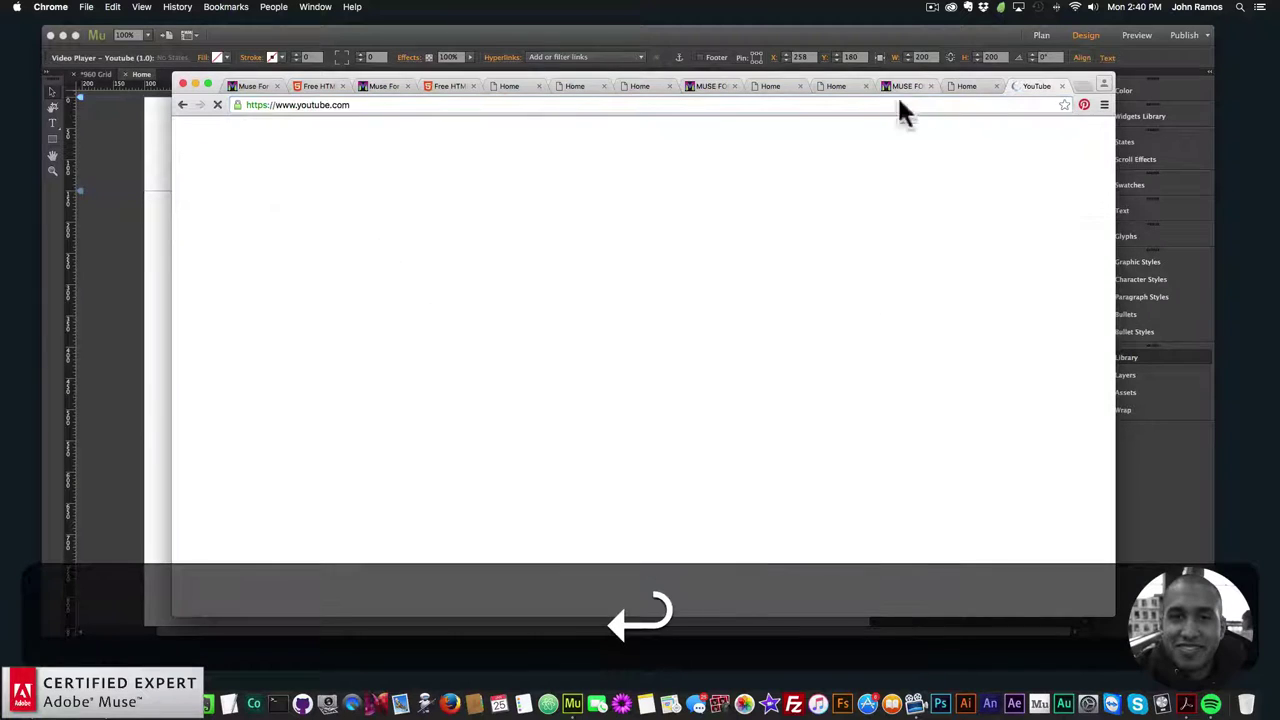
left_click(262, 186)
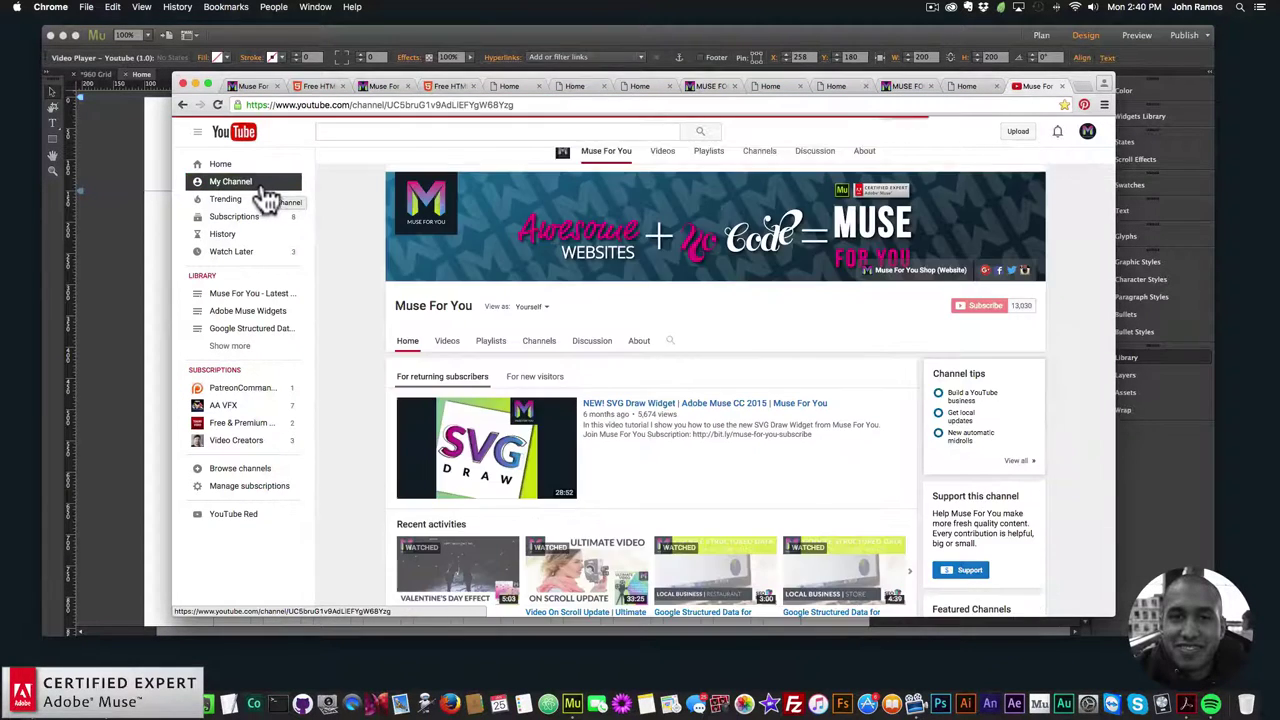
scroll(520, 300, "down", 5)
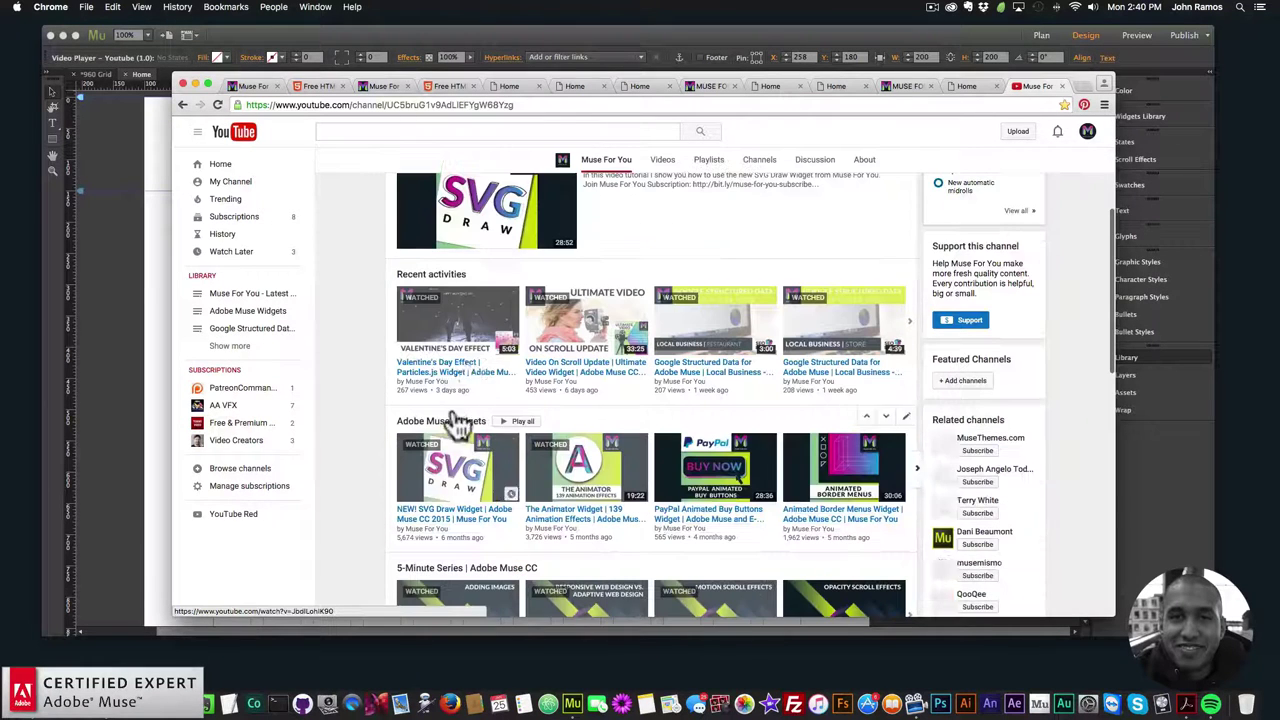
left_click(458, 328)
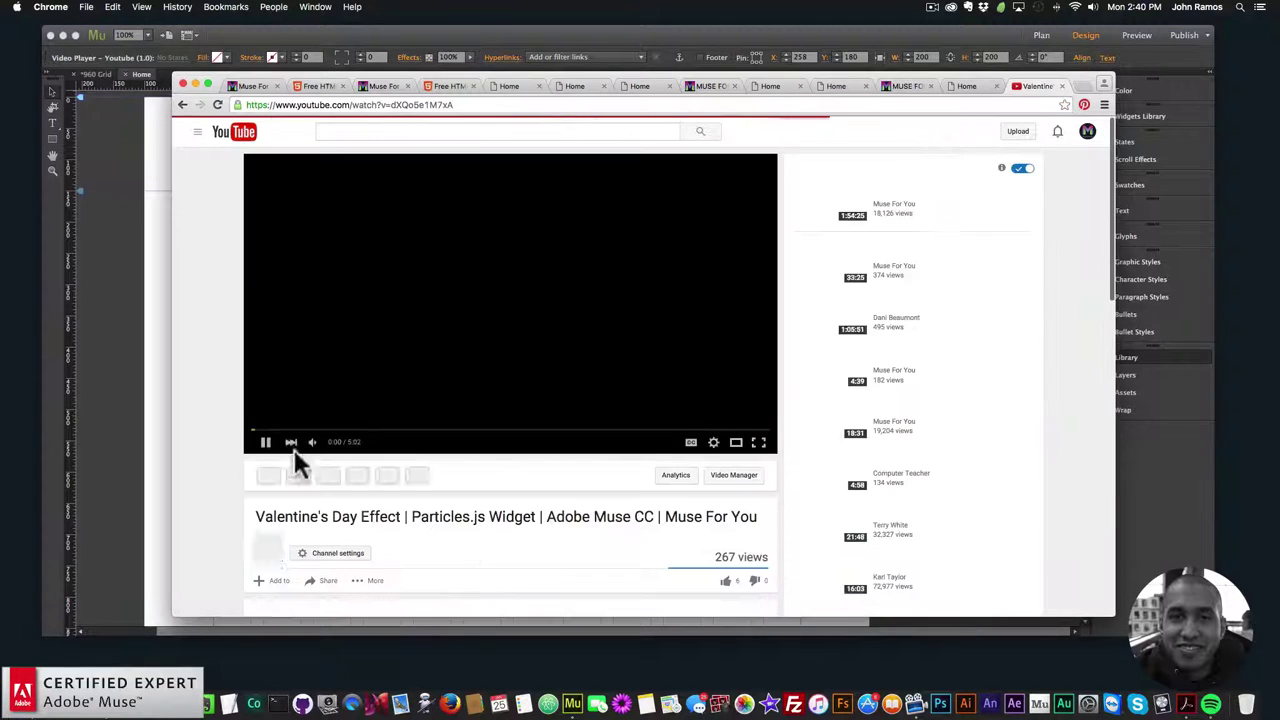
left_click(265, 441)
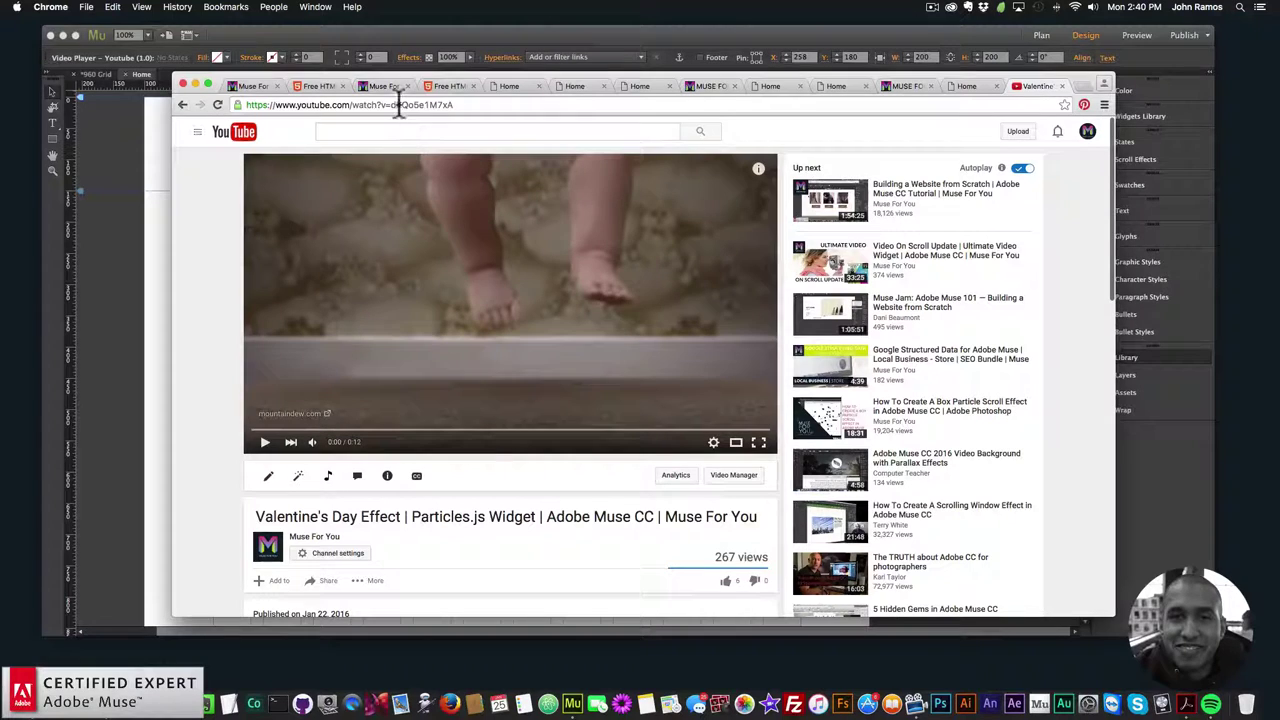
Copy the video ID dXQo5e1M7xA from the end of the video's URL and return to Muse.
left_click(395, 105)
left_click(395, 105)
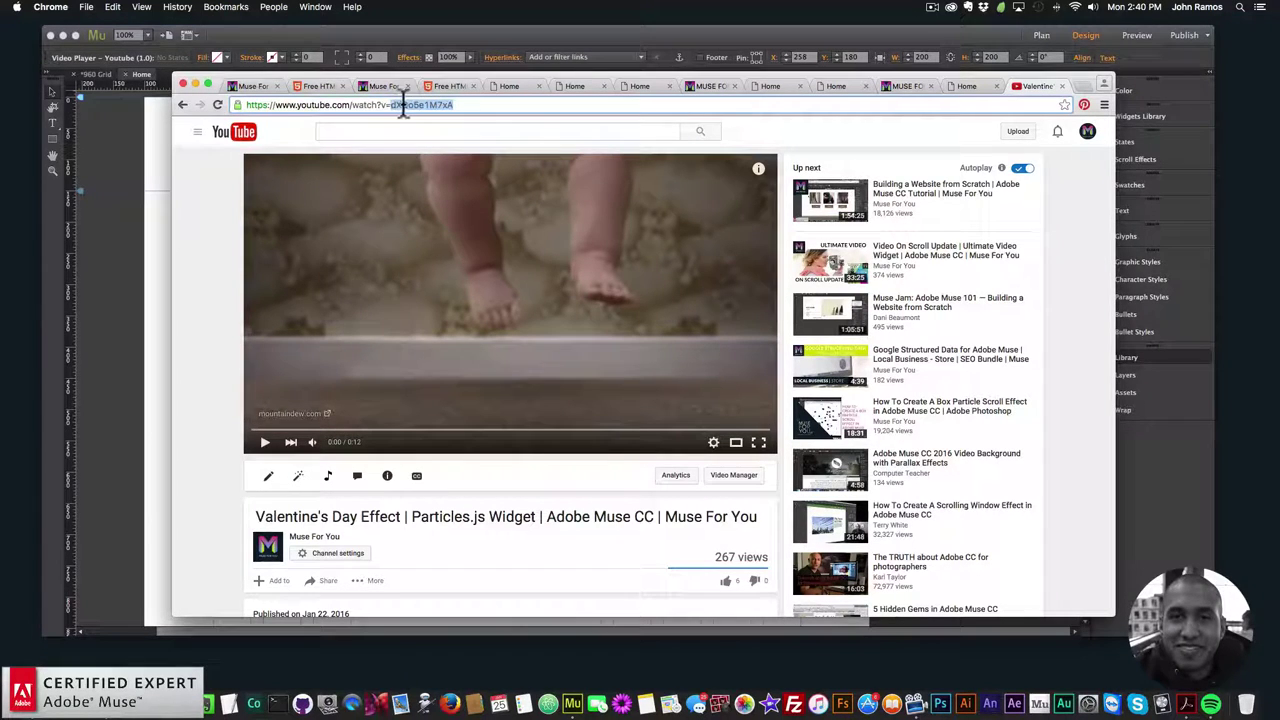
left_click(393, 106)
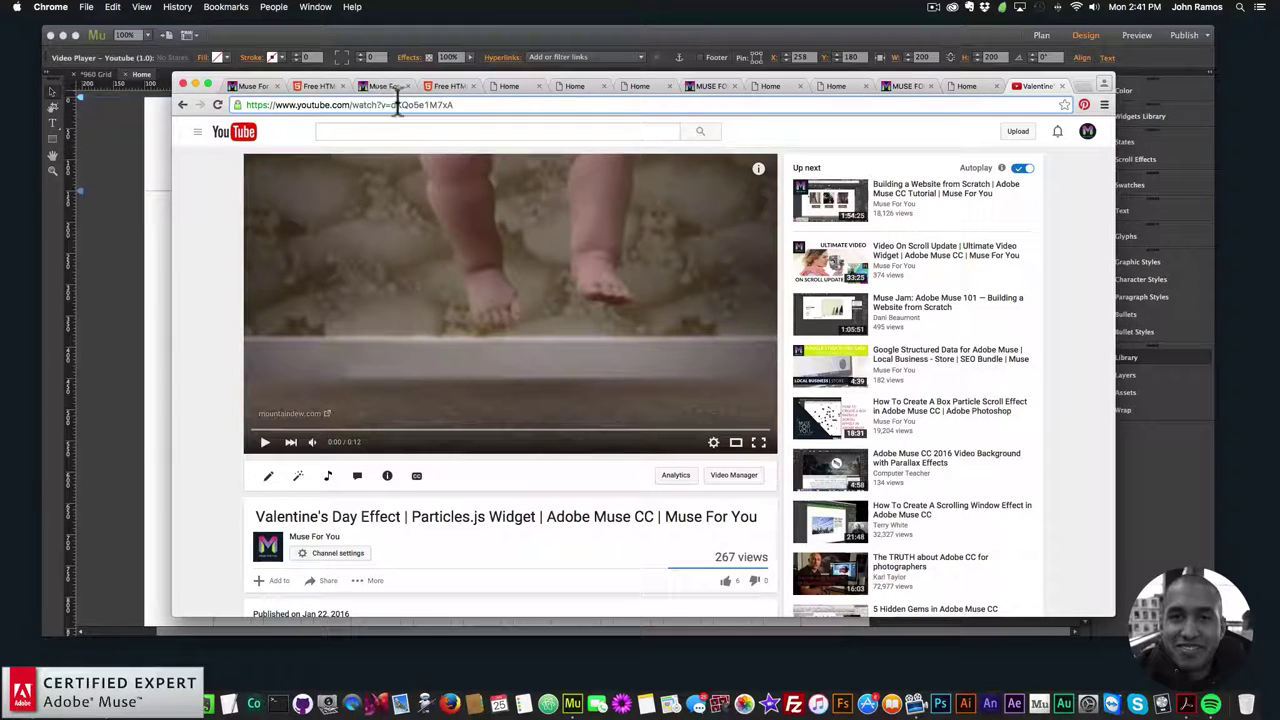
left_click_drag(390, 105, 480, 107)
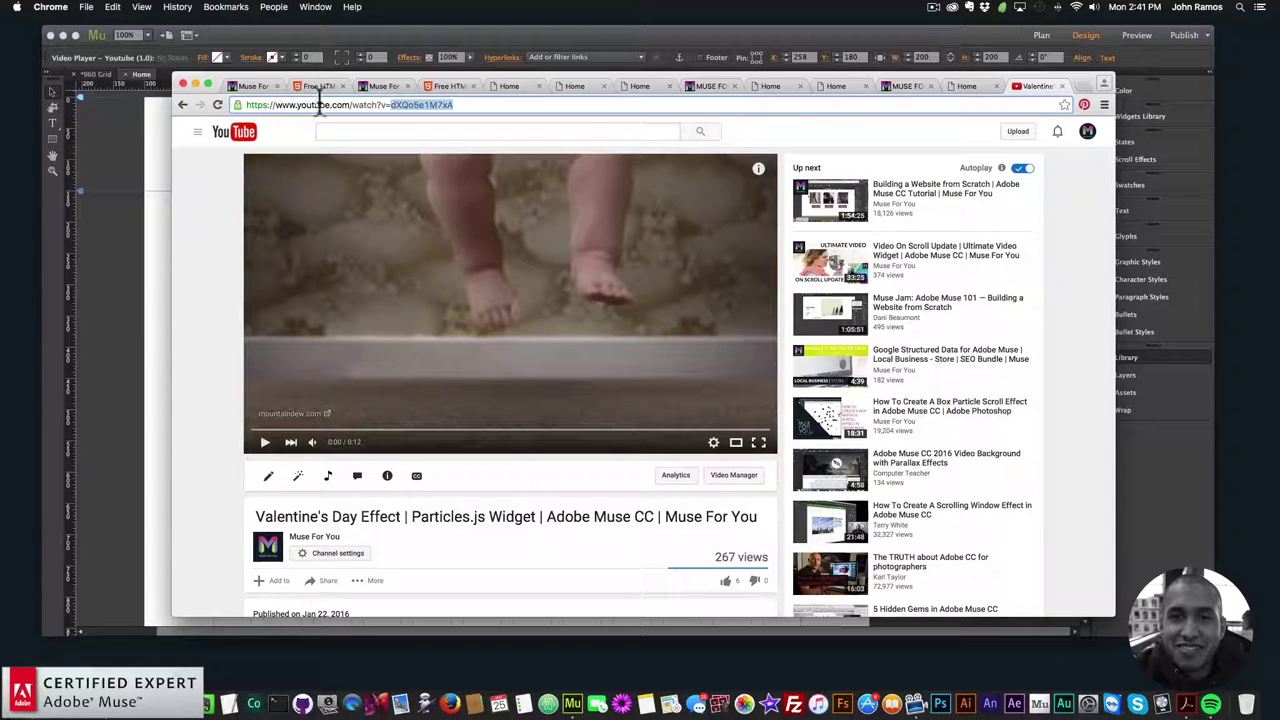
left_click(389, 105)
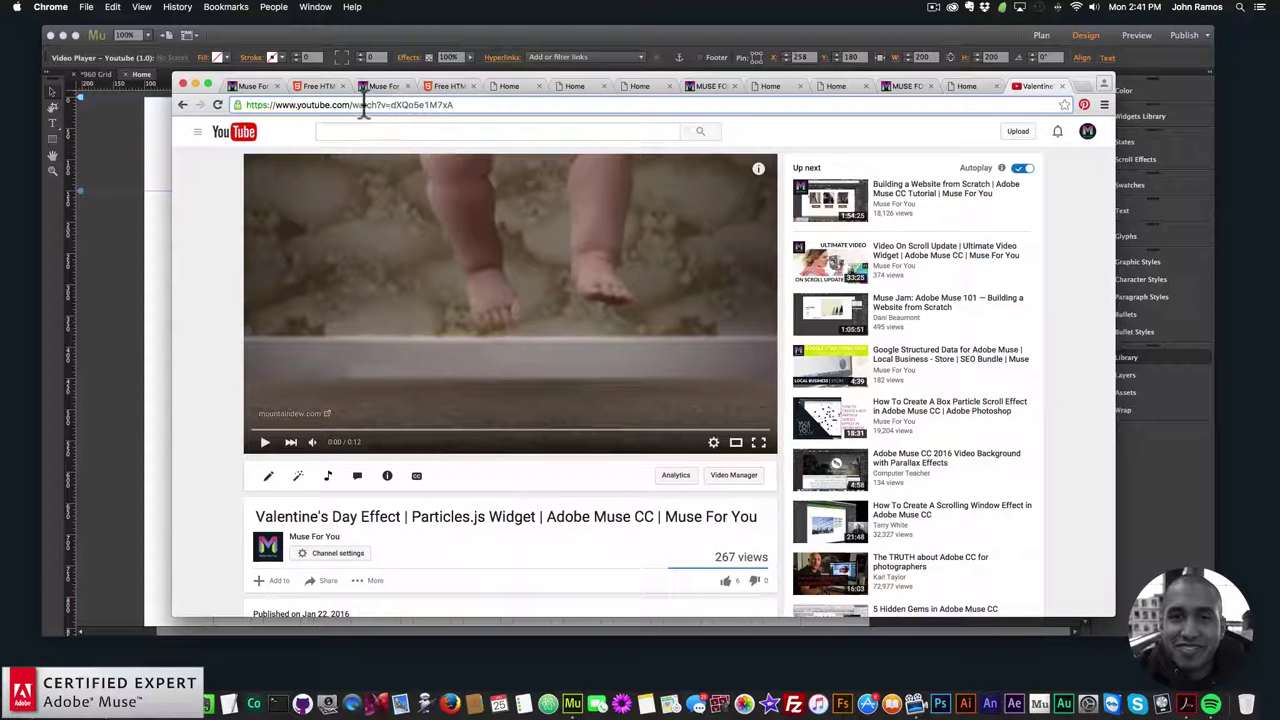
left_click_drag(396, 105, 546, 105)
key("super+c")
left_click(514, 29)
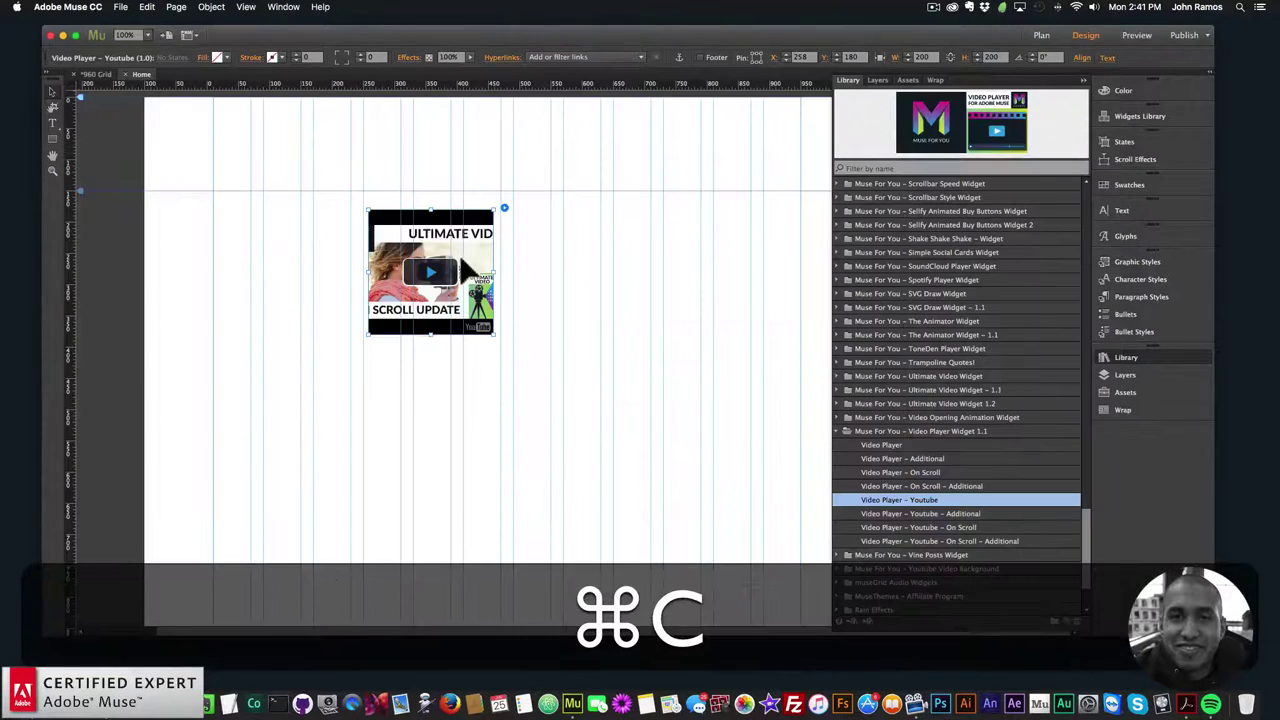
Widen the Youtube player widget to 532, set its video height to 350, and center it on the page at X 214, Y 150.
left_click_drag(493, 273, 701, 273)
left_click(711, 208)
type("350")
key("Return")
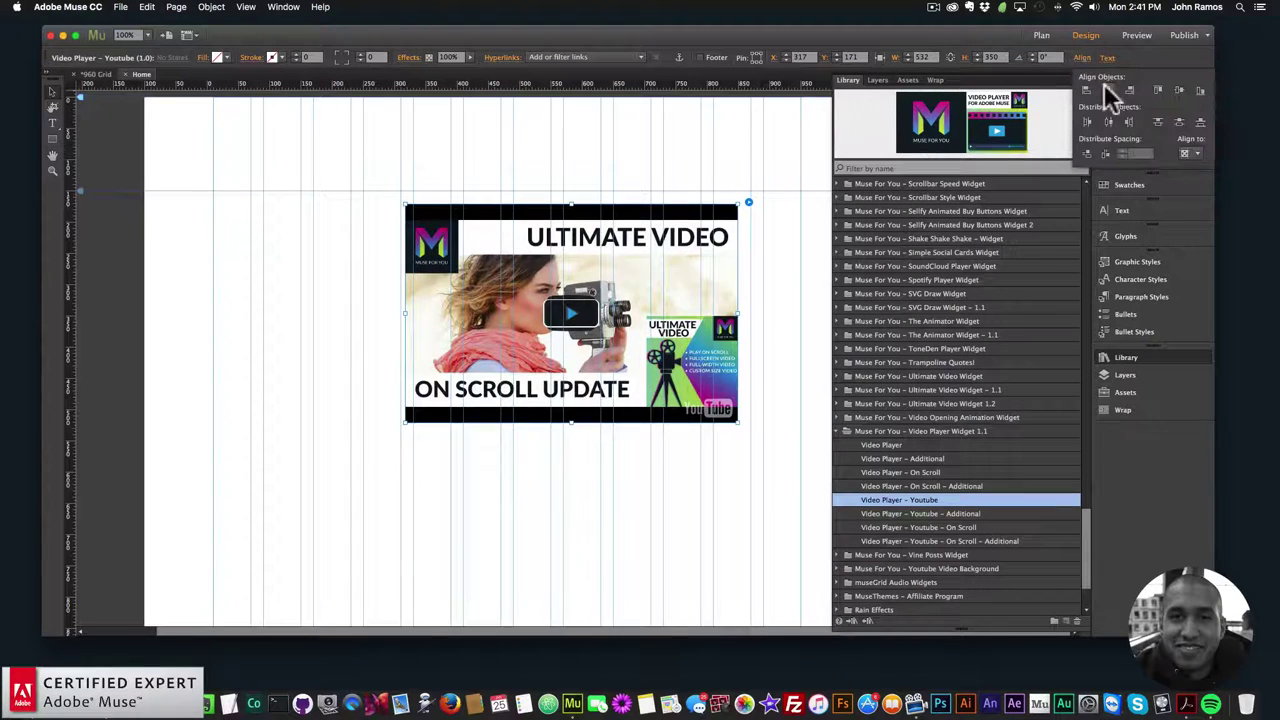
left_click_drag(540, 237, 516, 267)
left_click(550, 134)
left_click(605, 232)
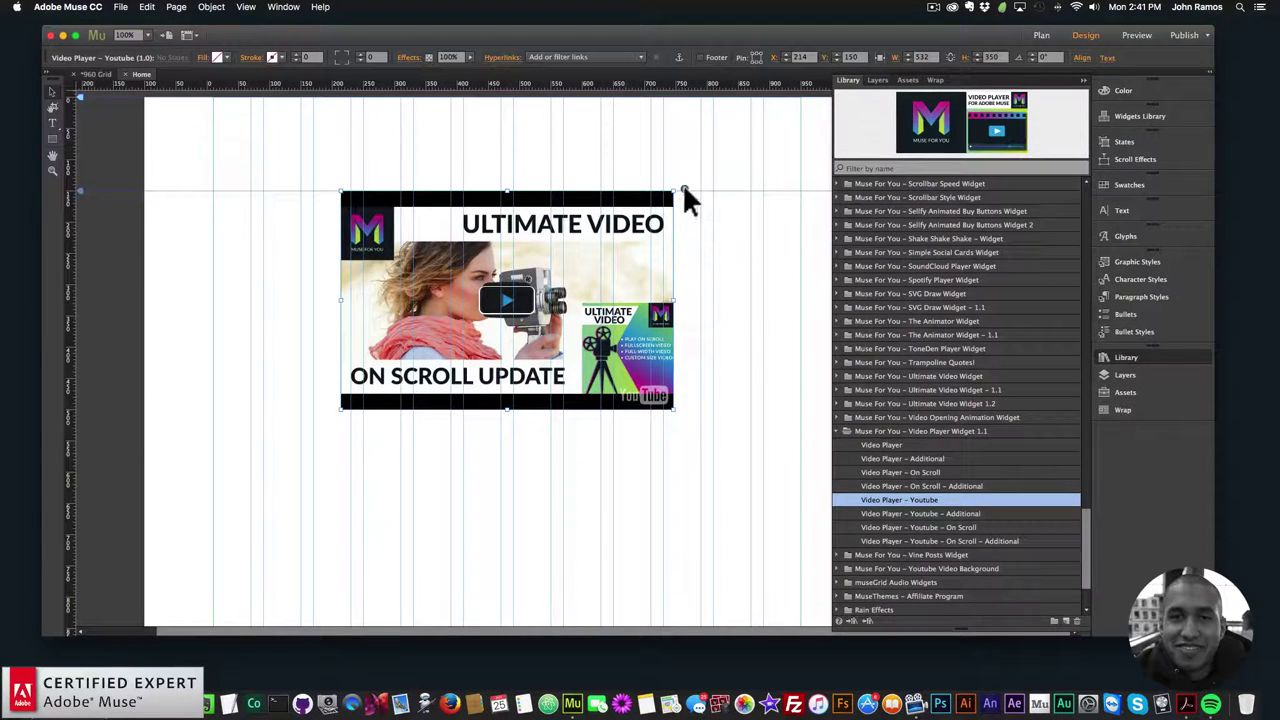
Replace the widget's YouTube video ID with the copied ID dXQo5e1M7xA.
left_click(683, 188)
left_click(880, 161)
key("super+BackSpace")
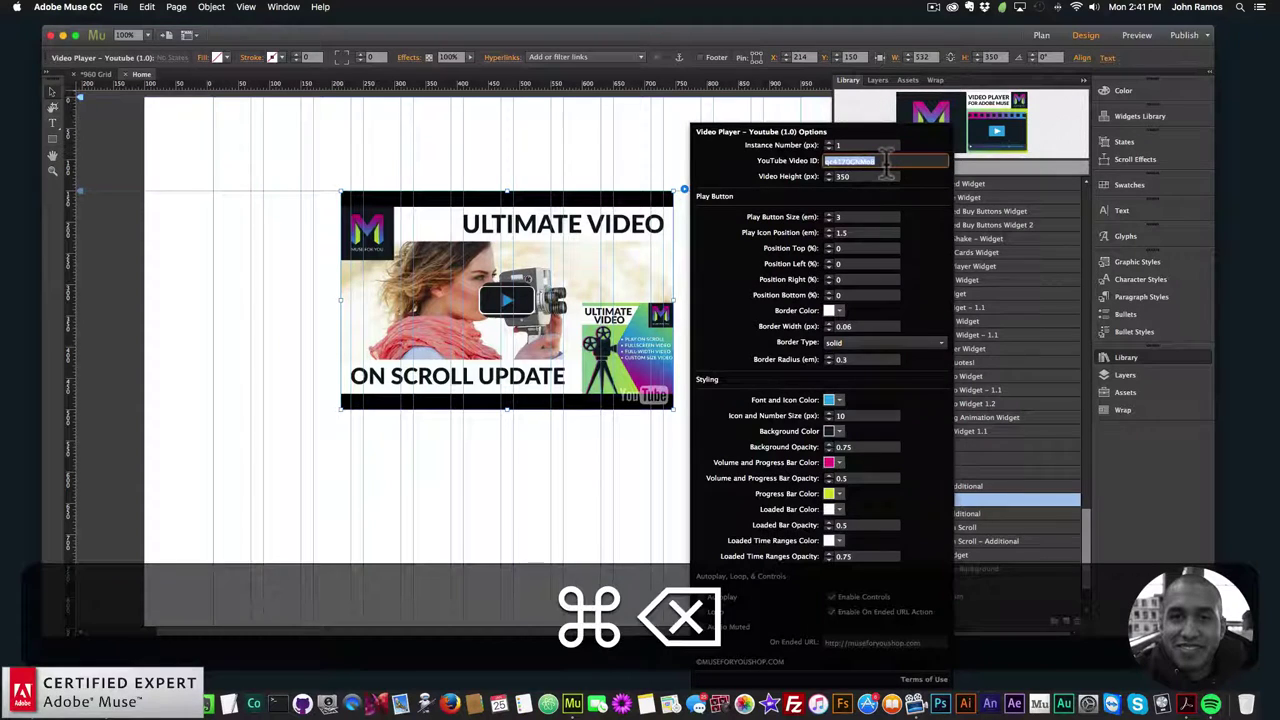
key("super+v")
key("super+Return")
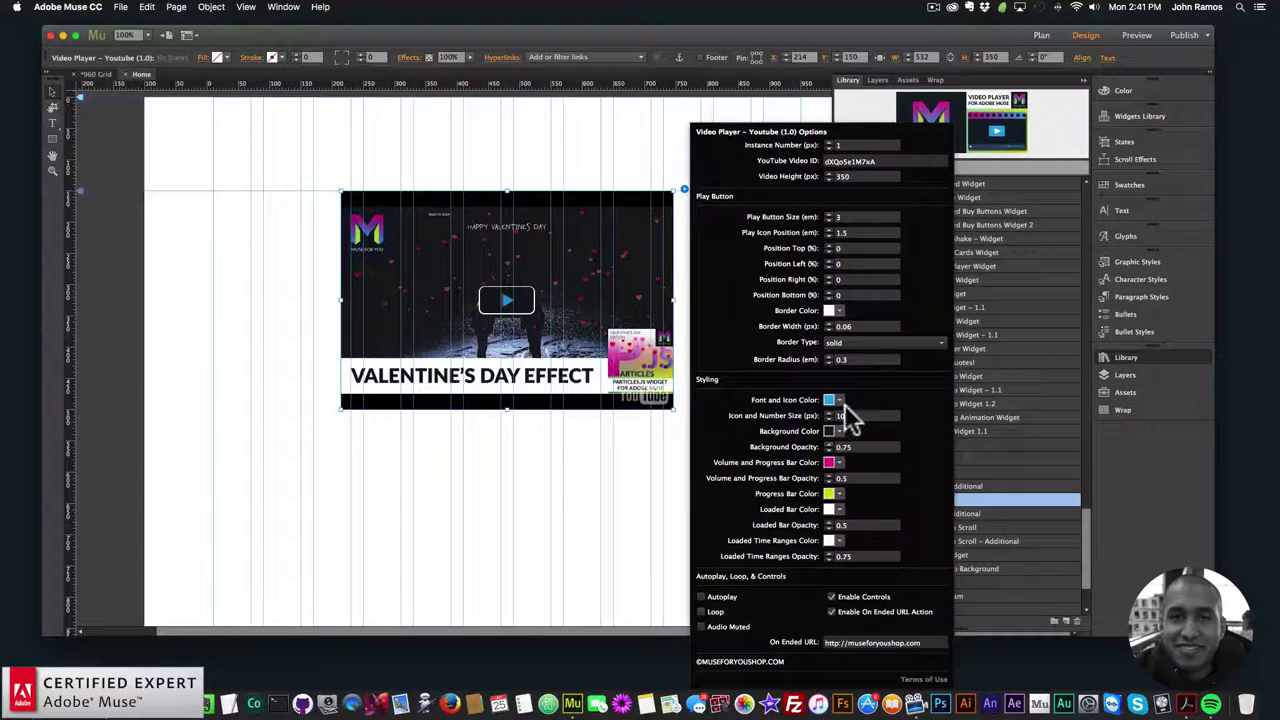
Set the Youtube player's icon and number size to 15 px.
key("BackSpace")
type("5")
key("Return")
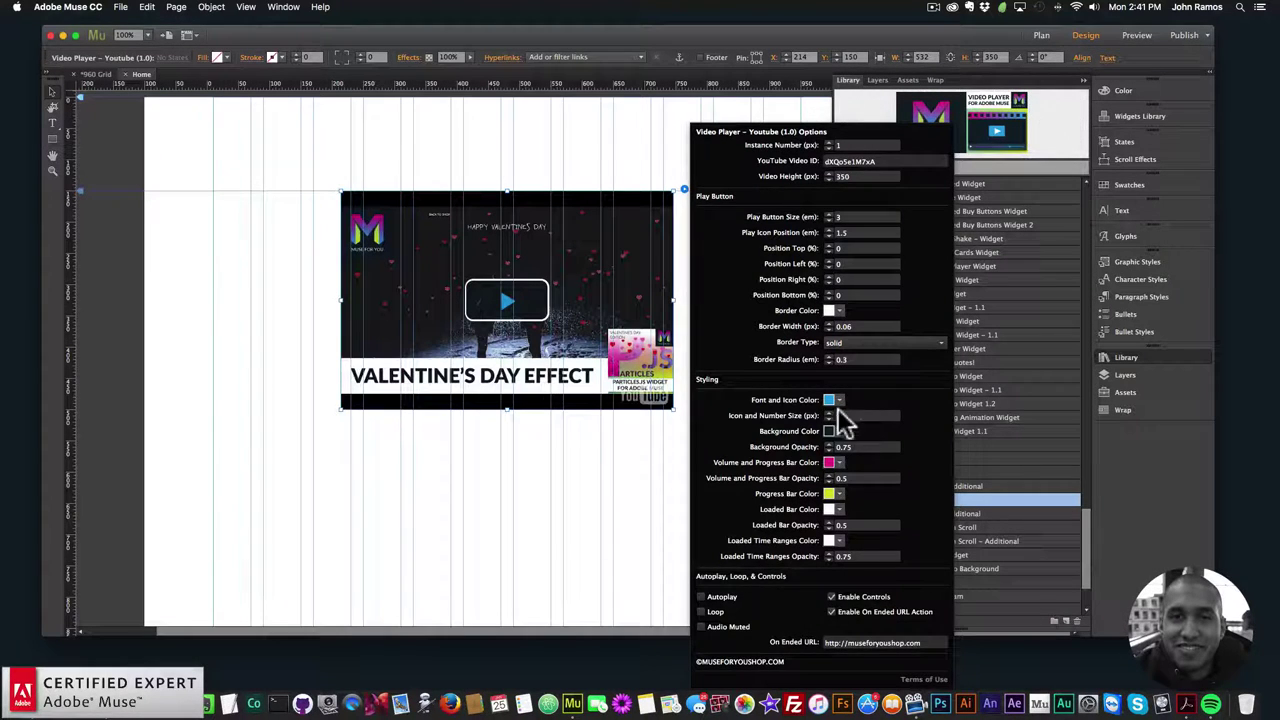
Preview the page in the browser, play the Valentine's Day Effect video, and seek to several points along its progress bar.
left_click(225, 250)
left_click(120, 7)
left_click(160, 203)
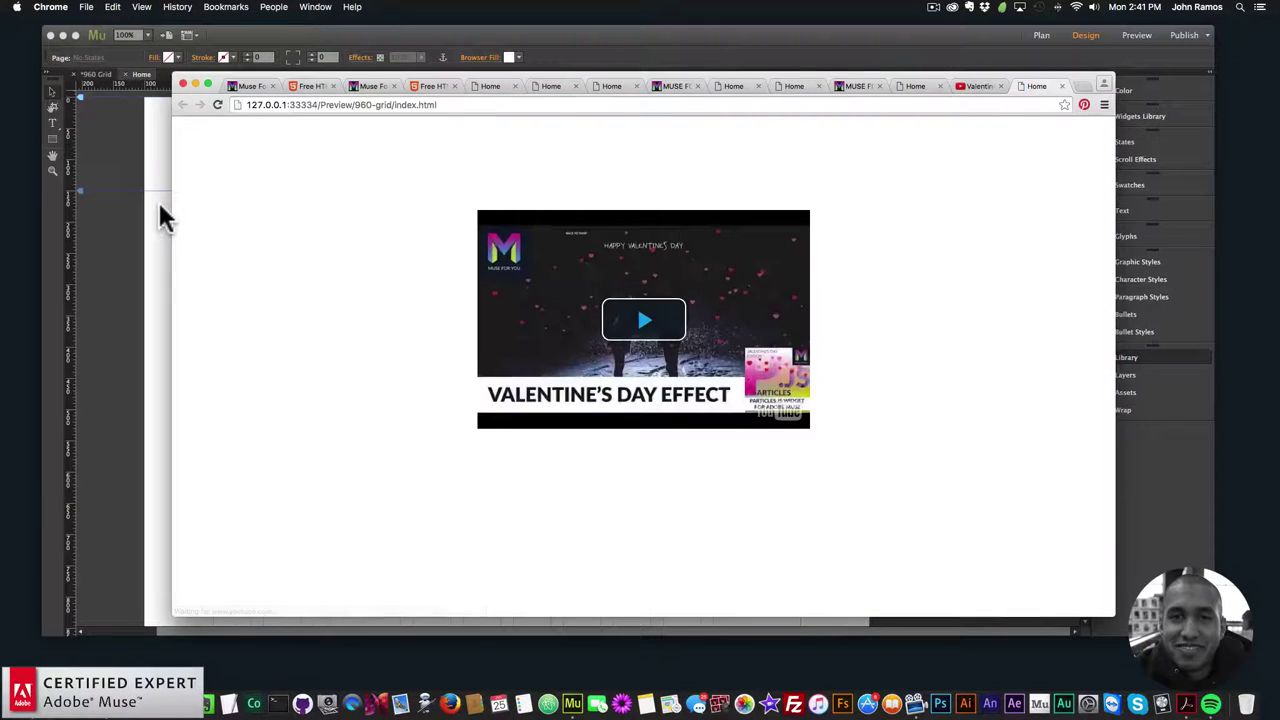
left_click(645, 321)
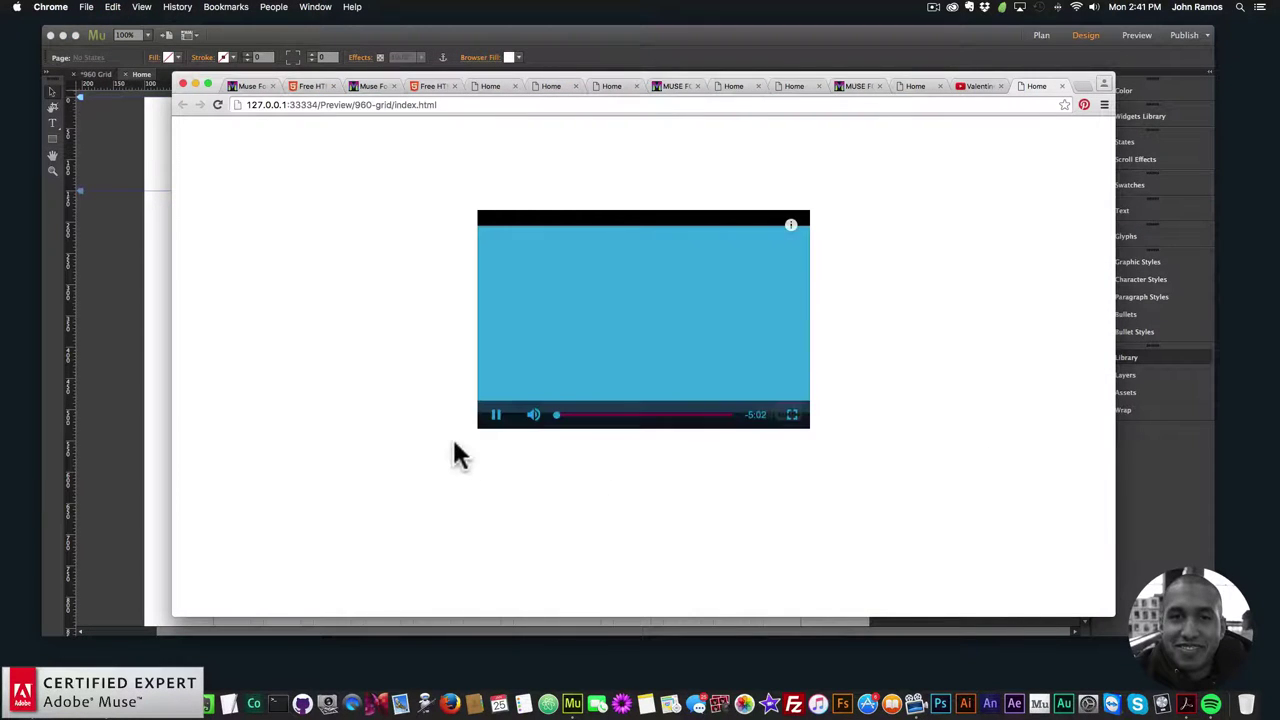
mouse_move(571, 425)
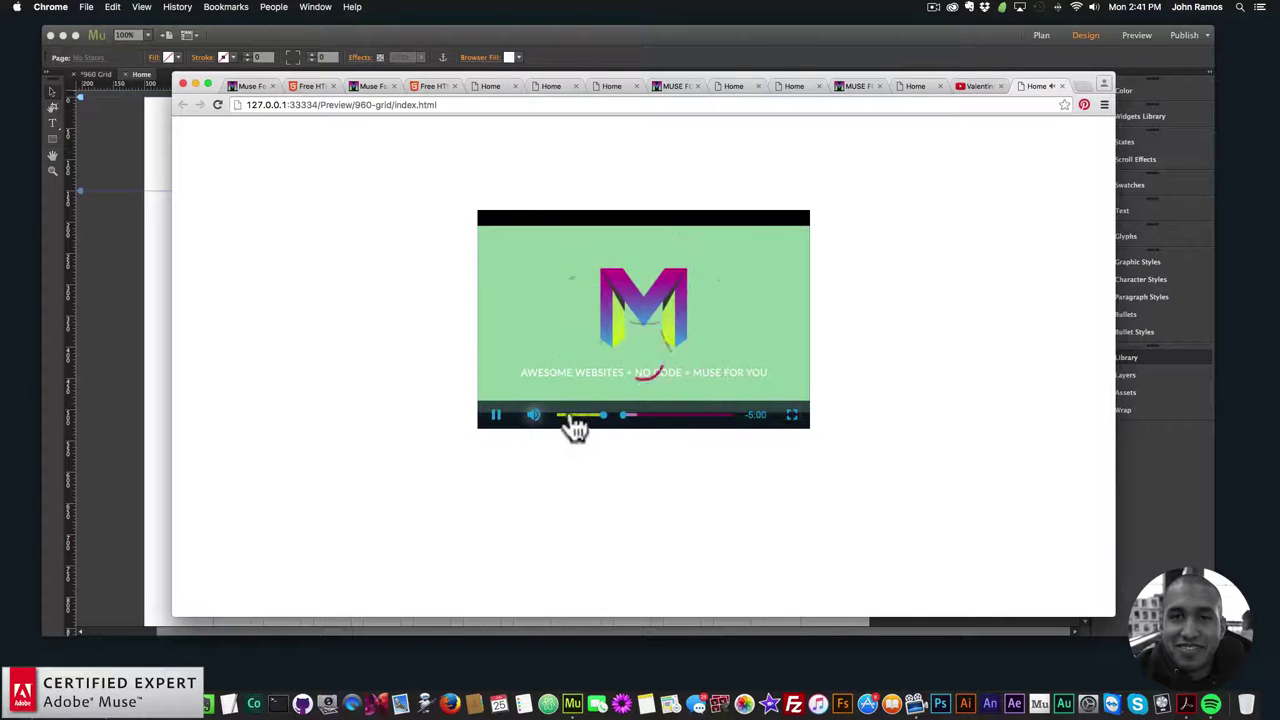
left_click_drag(636, 426, 668, 420)
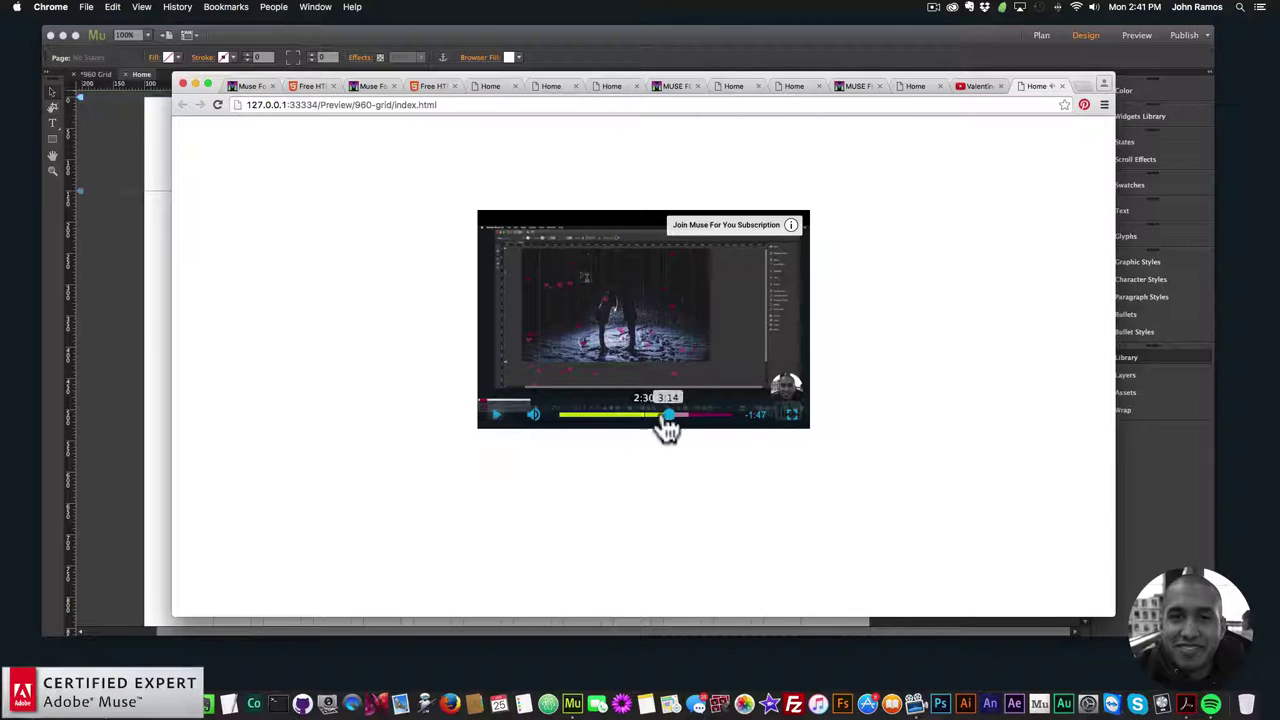
left_click(679, 418)
left_click(708, 418)
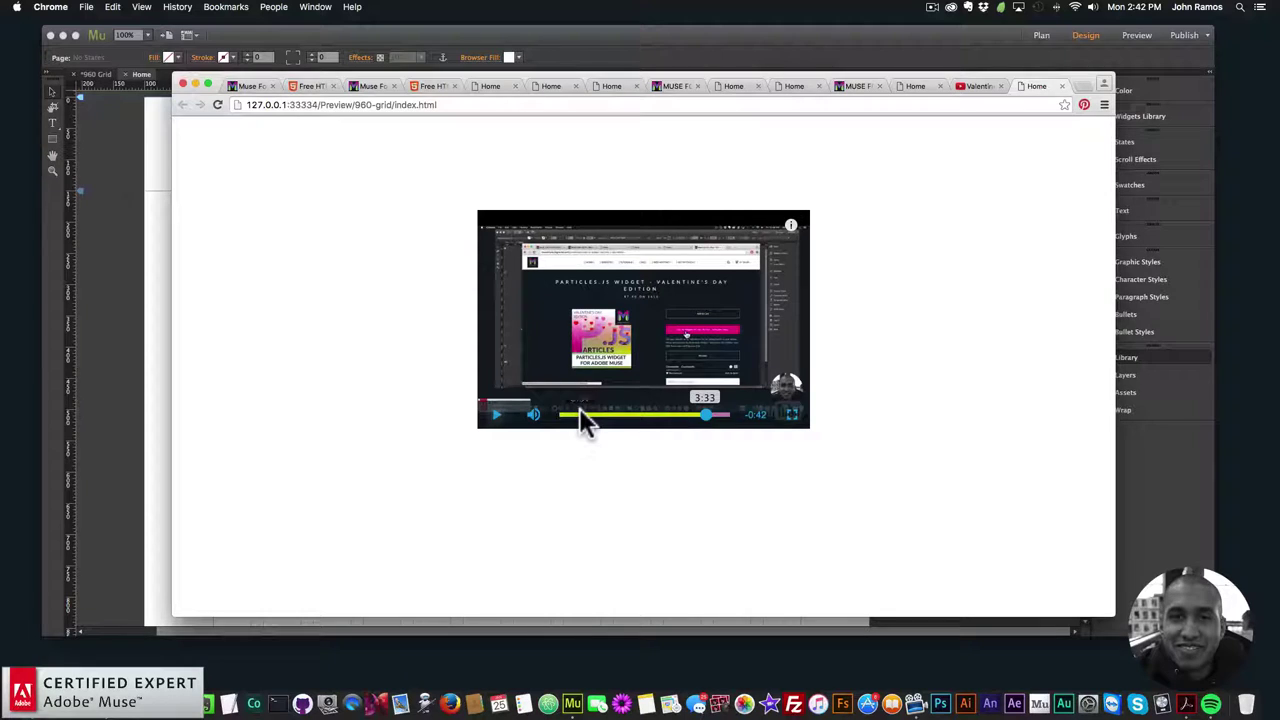
left_click(605, 415)
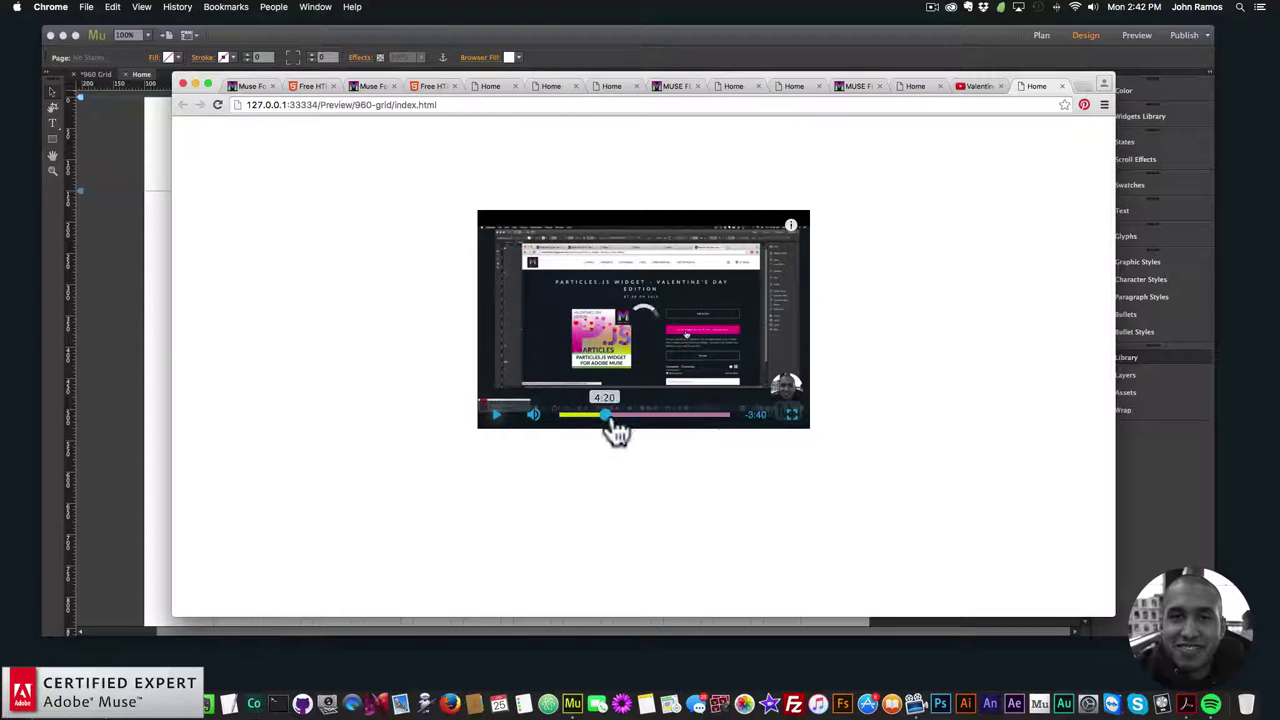
Resume the previewed video, enter and exit full screen, pause playback, and return to Muse.
left_click(497, 418)
left_click(790, 414)
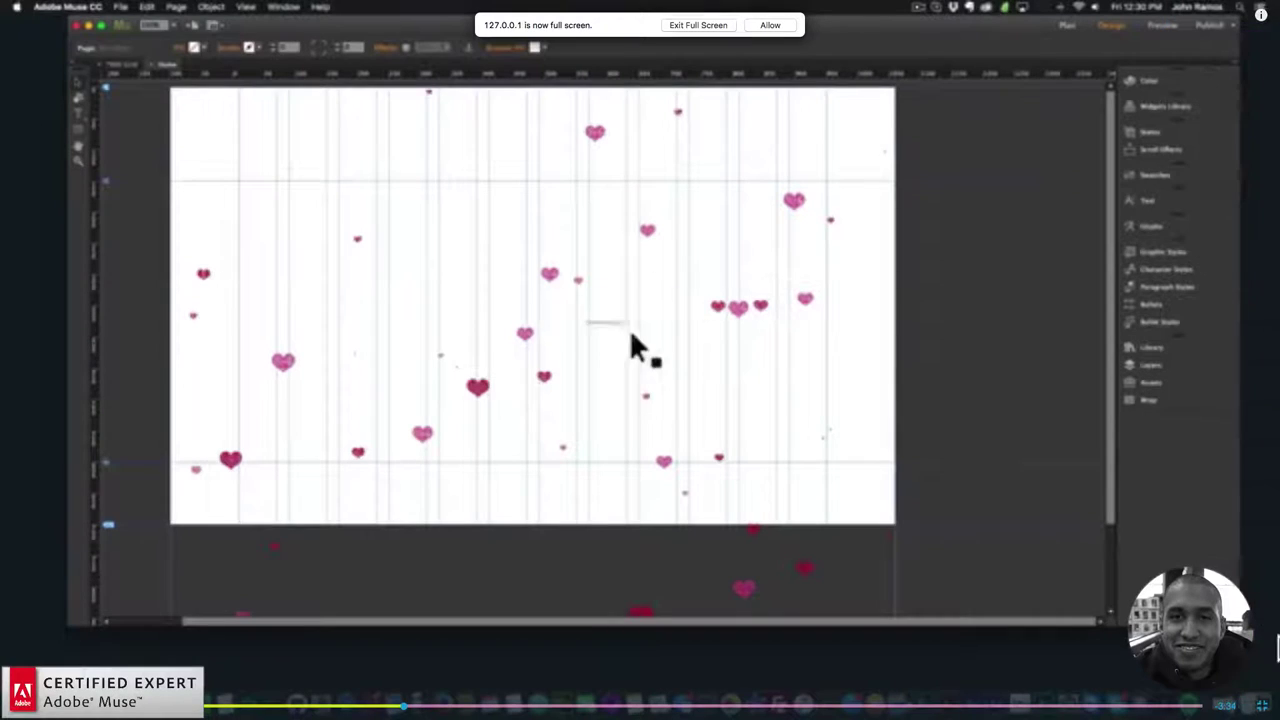
left_click(1262, 705)
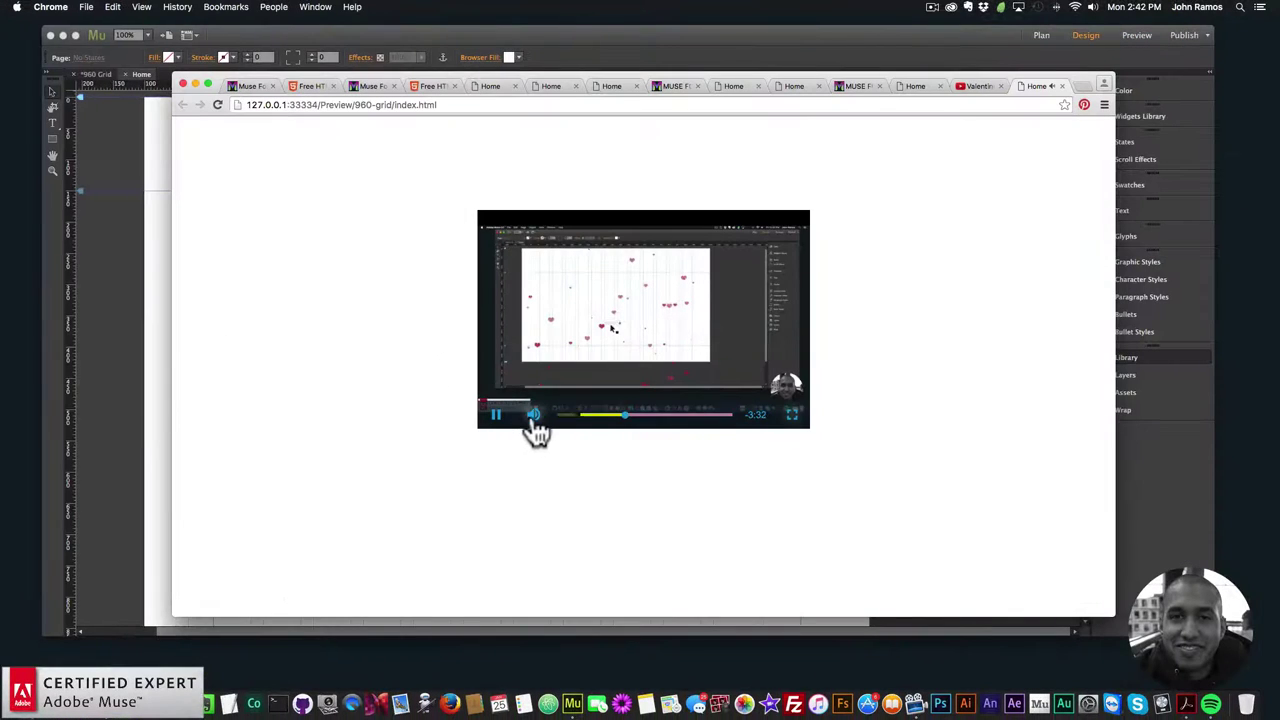
left_click(496, 414)
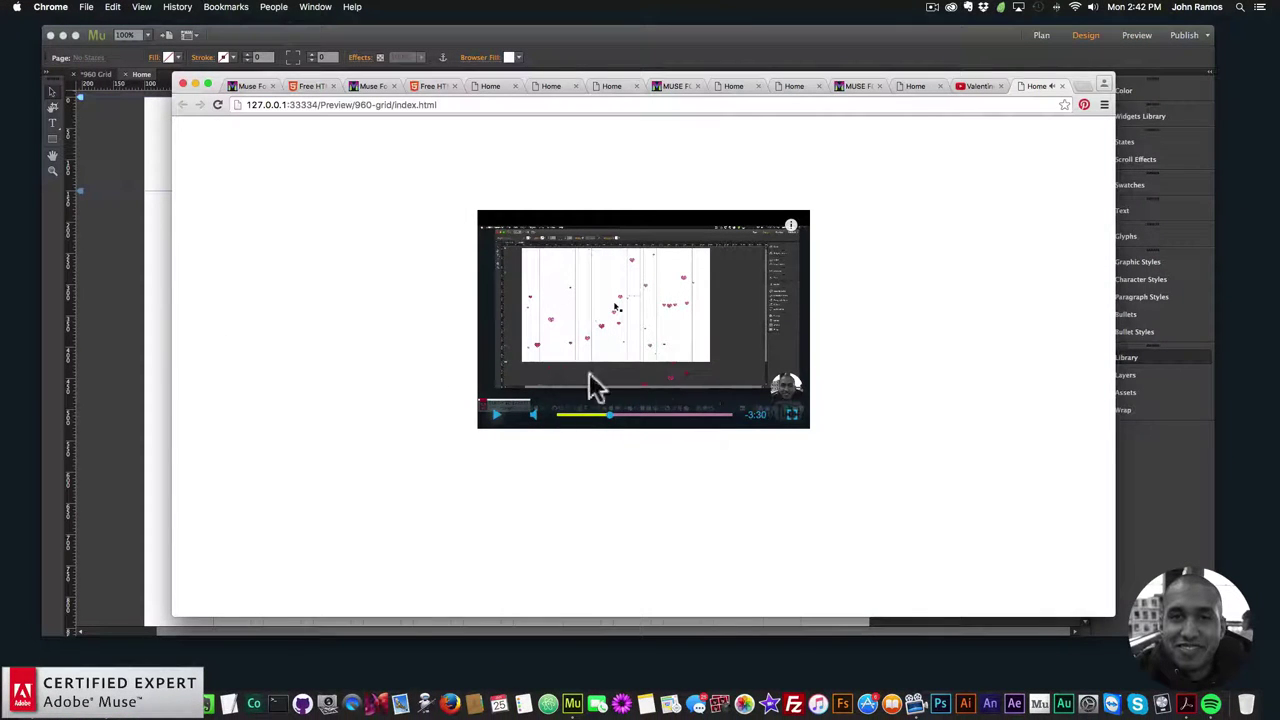
left_click(609, 55)
Place the Video Player – Youtube – Additional widget below the first player at X 260, Y 586, with instance number 2.
left_click(917, 511)
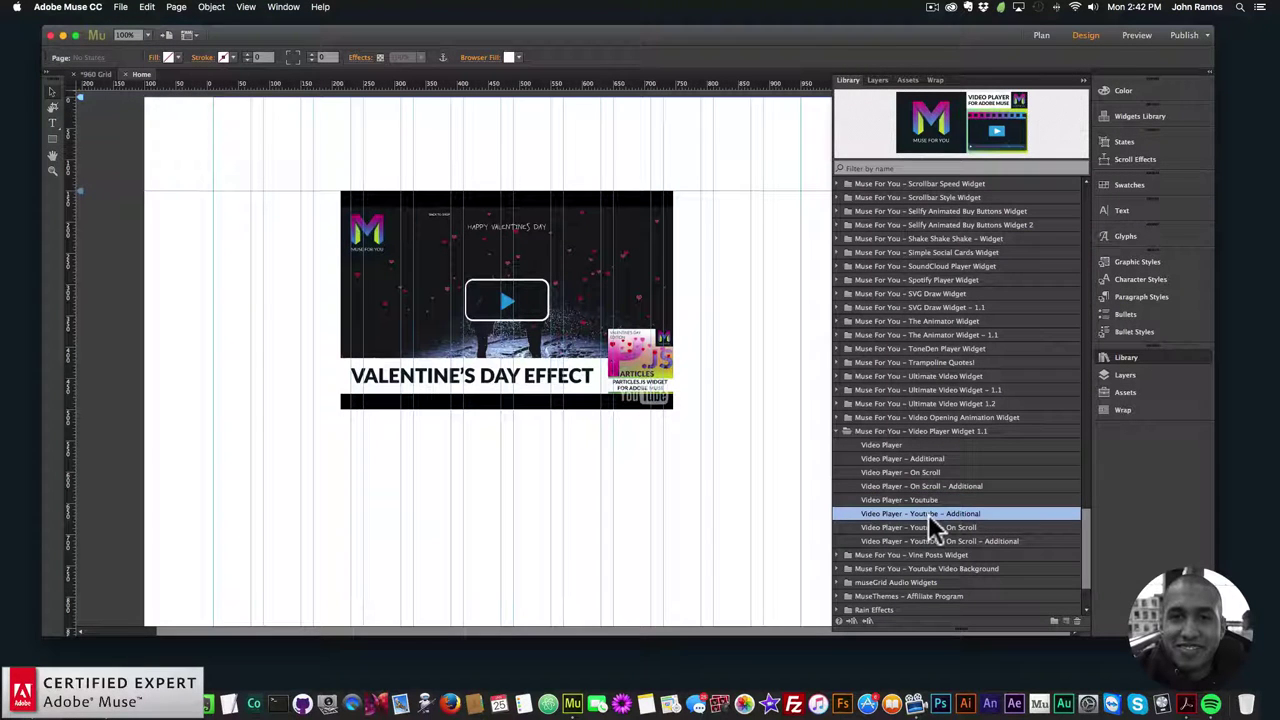
left_click(913, 499)
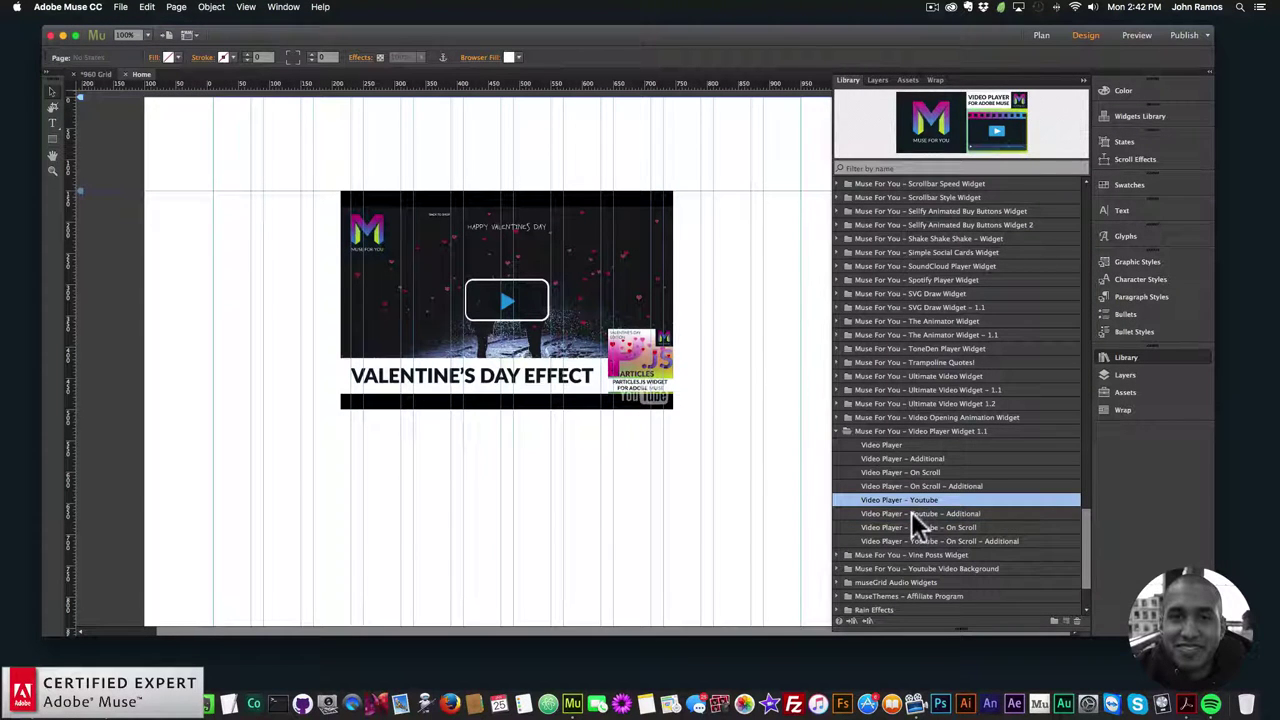
left_click(920, 513)
left_click_drag(923, 514, 368, 462)
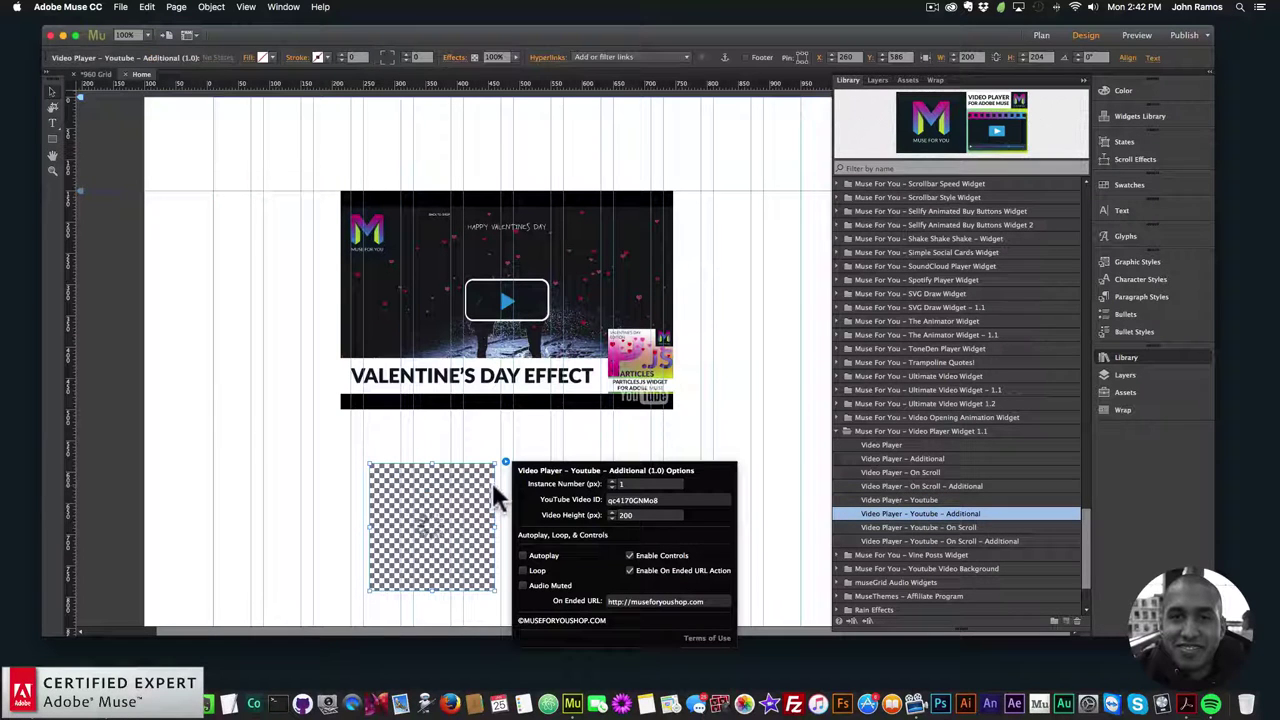
left_click(615, 484)
type("2")
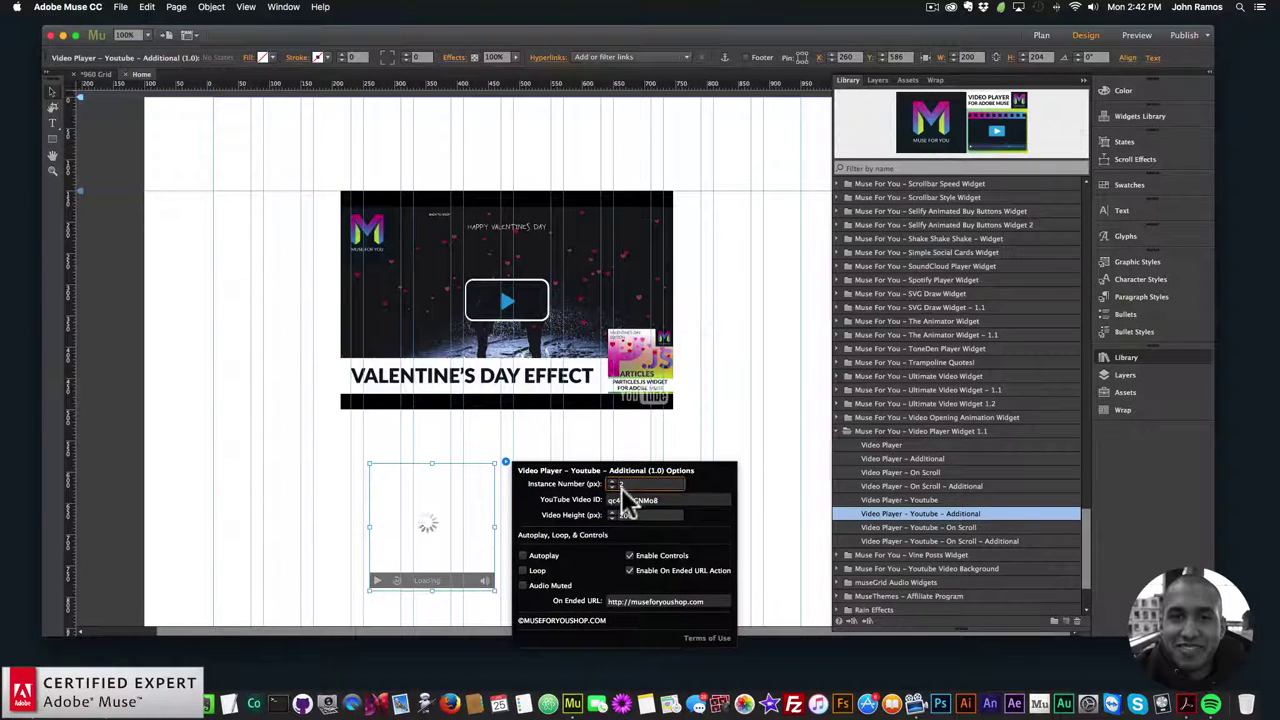
key("Tab")
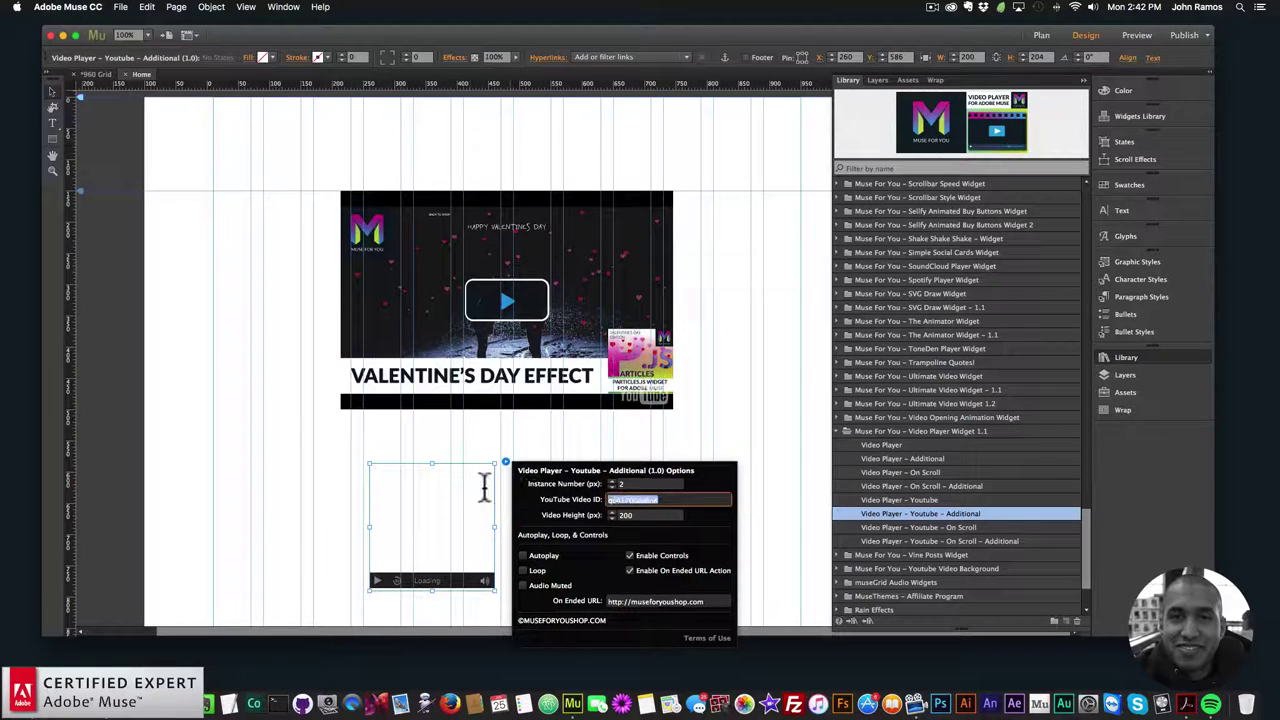
Move the Youtube – Additional widget to X 220, Y 640 and widen it to 526.
left_click_drag(472, 527, 438, 510)
scroll(408, 528, "down", 3)
left_click_drag(474, 458, 673, 462)
scroll(651, 452, "down", 3)
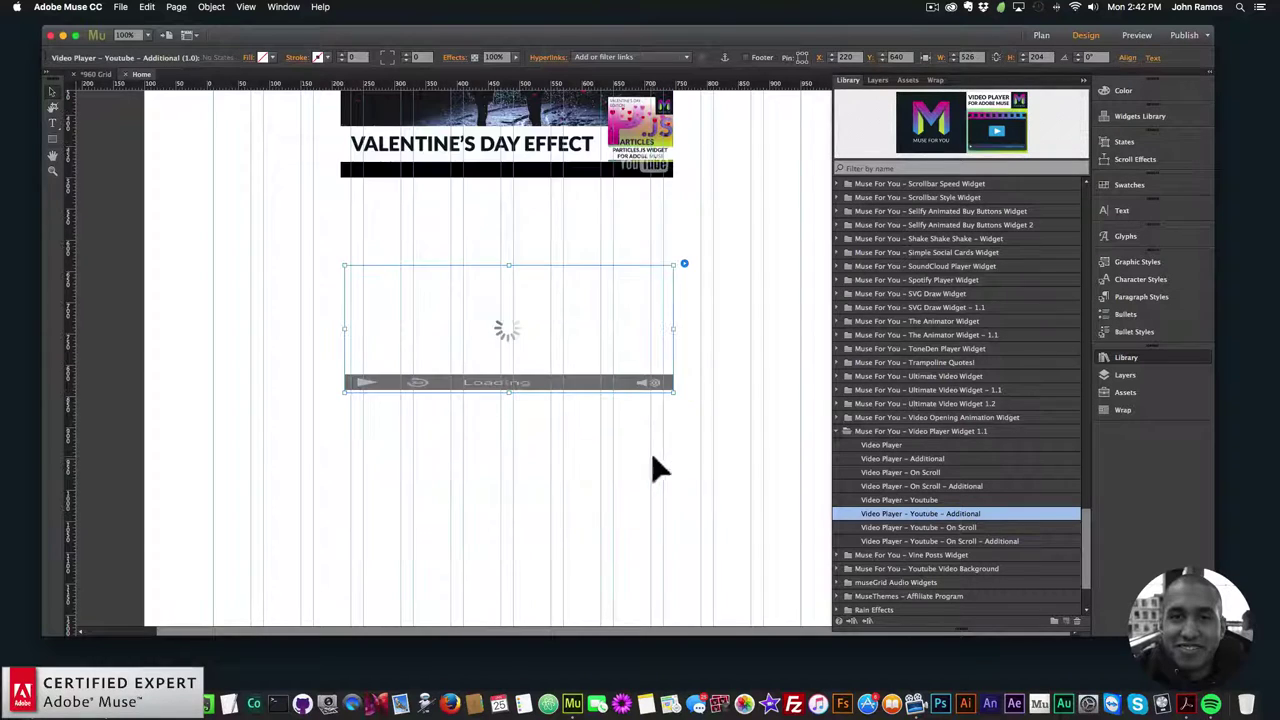
Keep the Youtube – Additional widget's instance number at 2, set its video height to 350 px, and close its options.
left_click(684, 263)
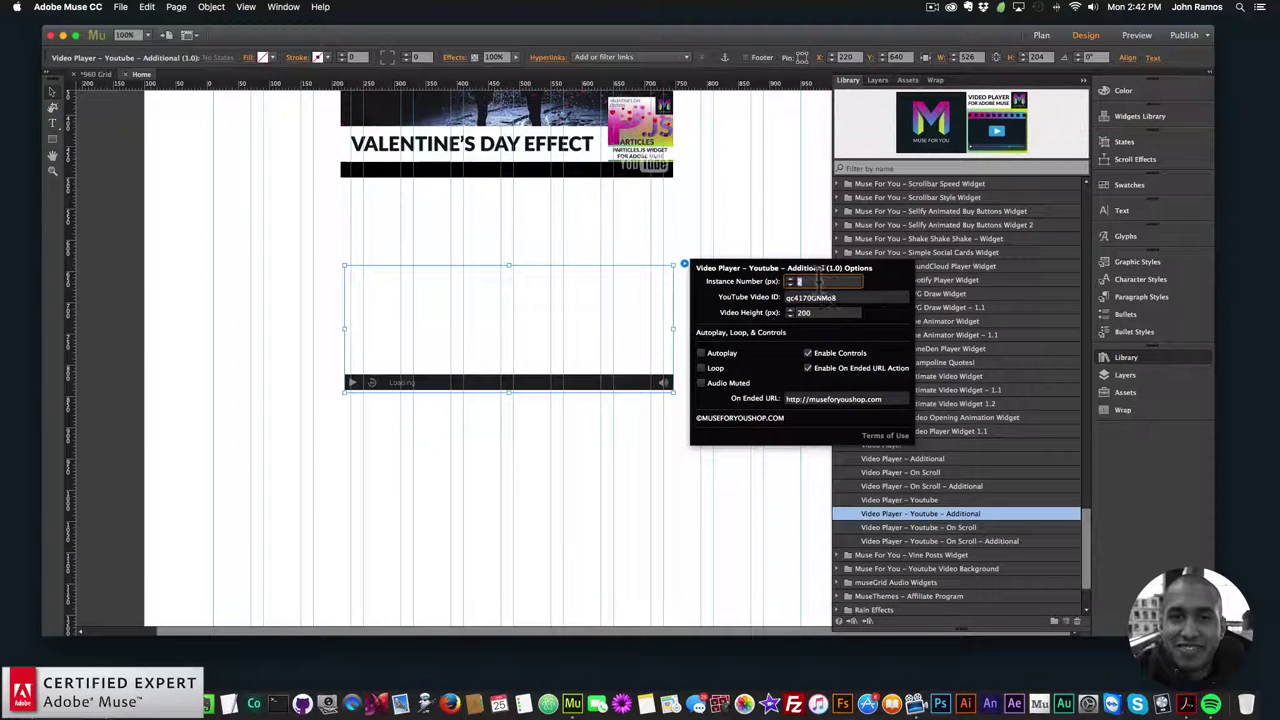
type("2")
left_click(818, 313)
type("350")
key("Return")
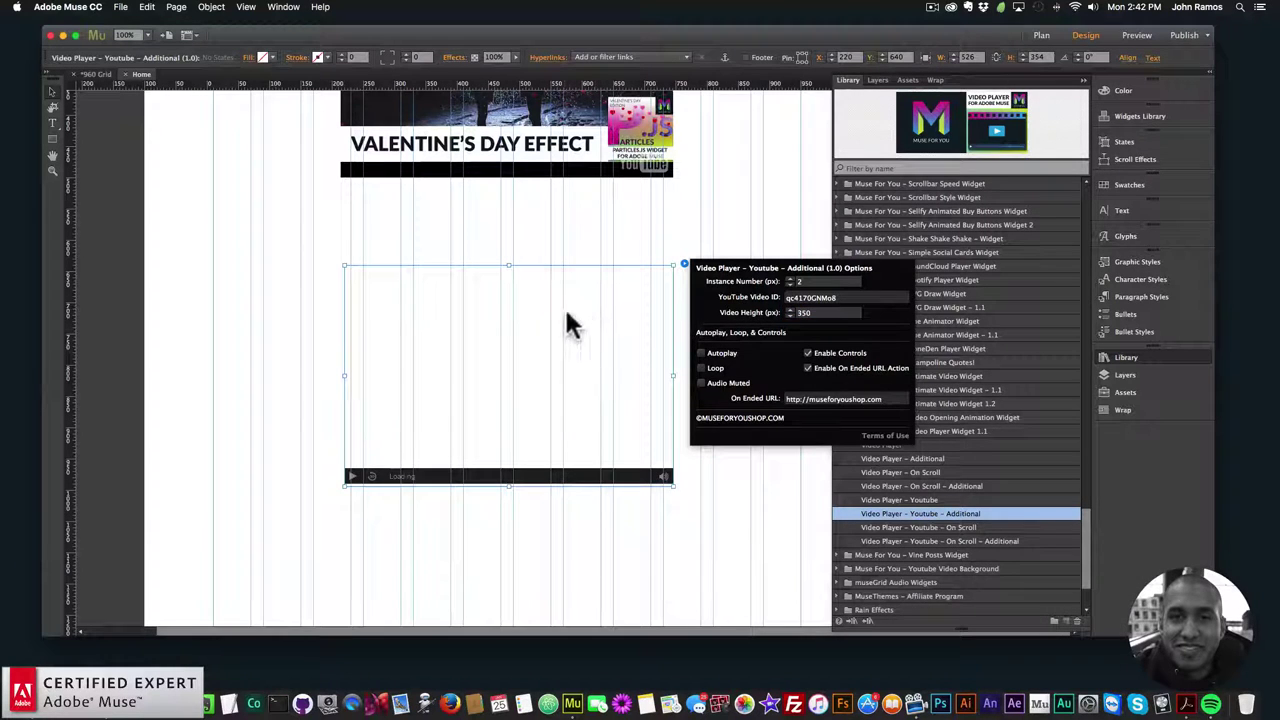
left_click(548, 378)
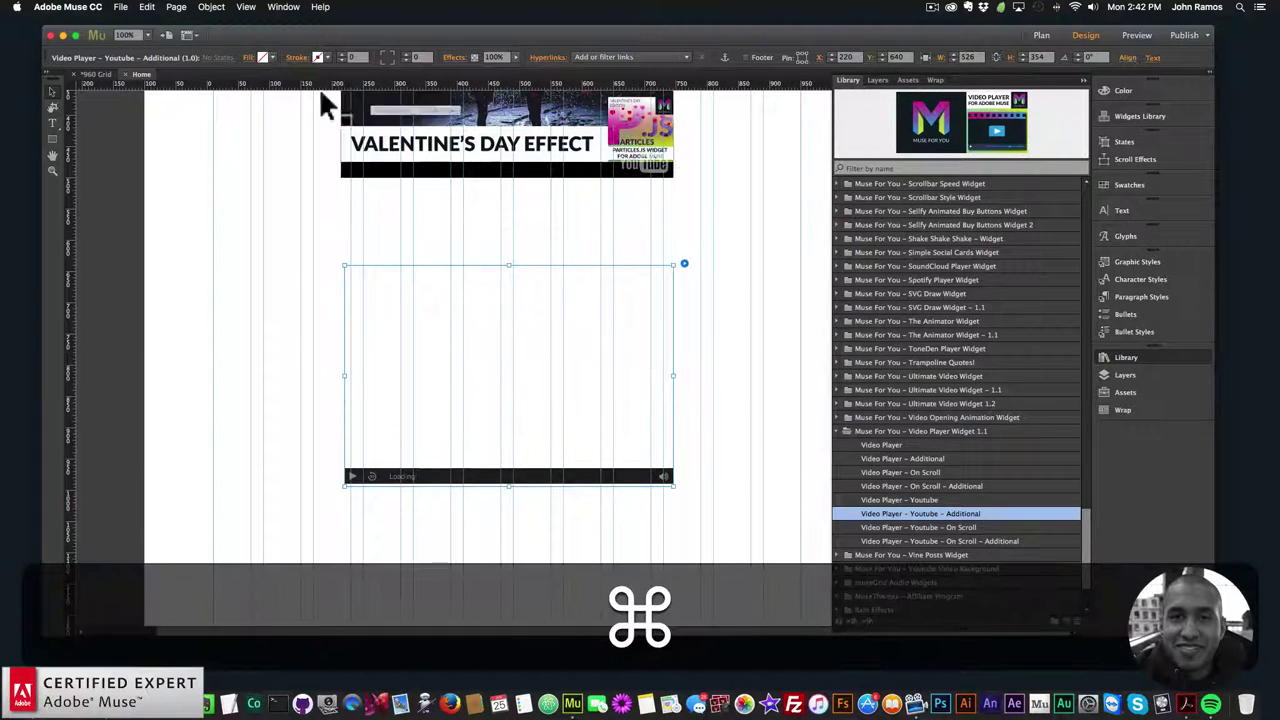
Preview the players in the browser, skip the first video to its end so the linked page opens, and return to Muse.
left_click(120, 7)
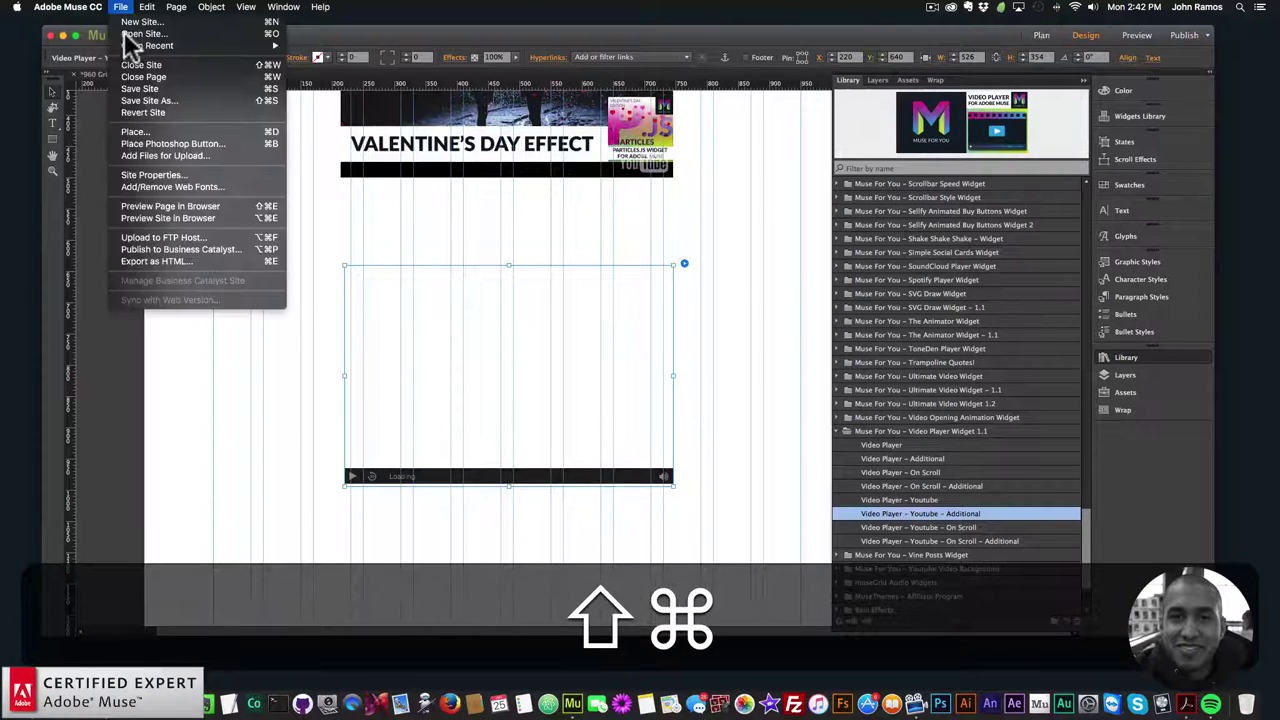
left_click(166, 214)
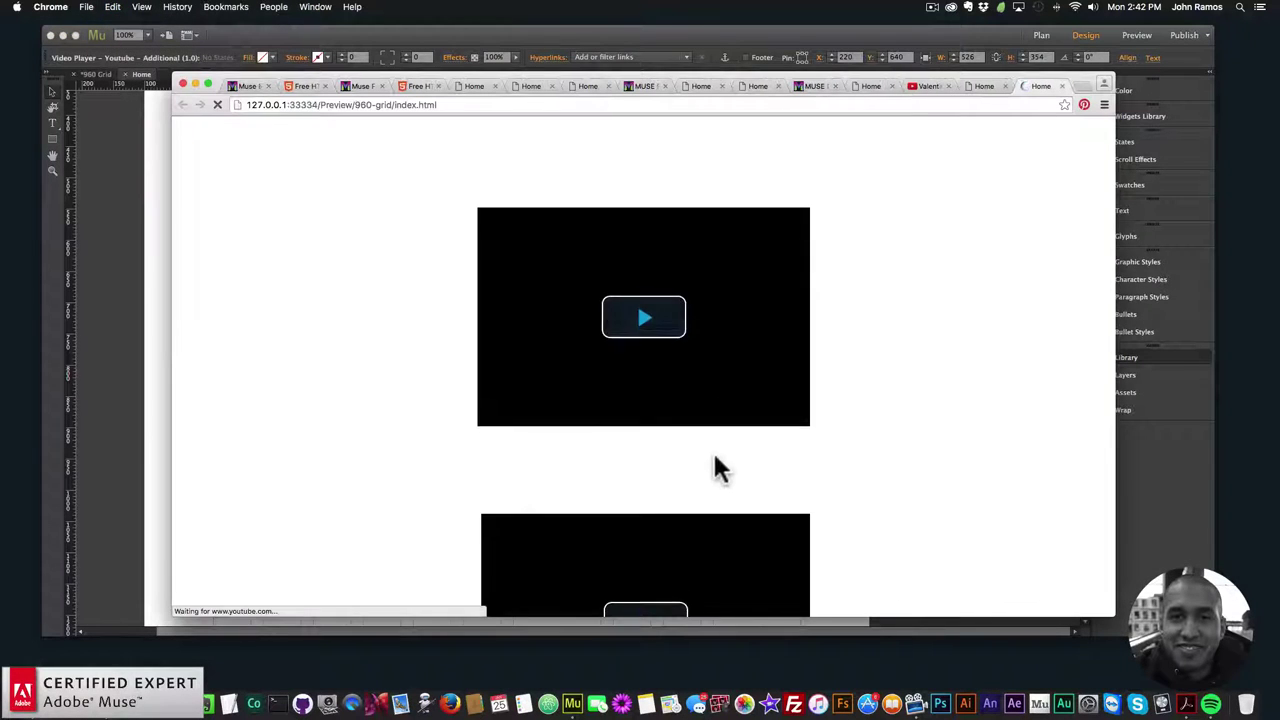
left_click(723, 418)
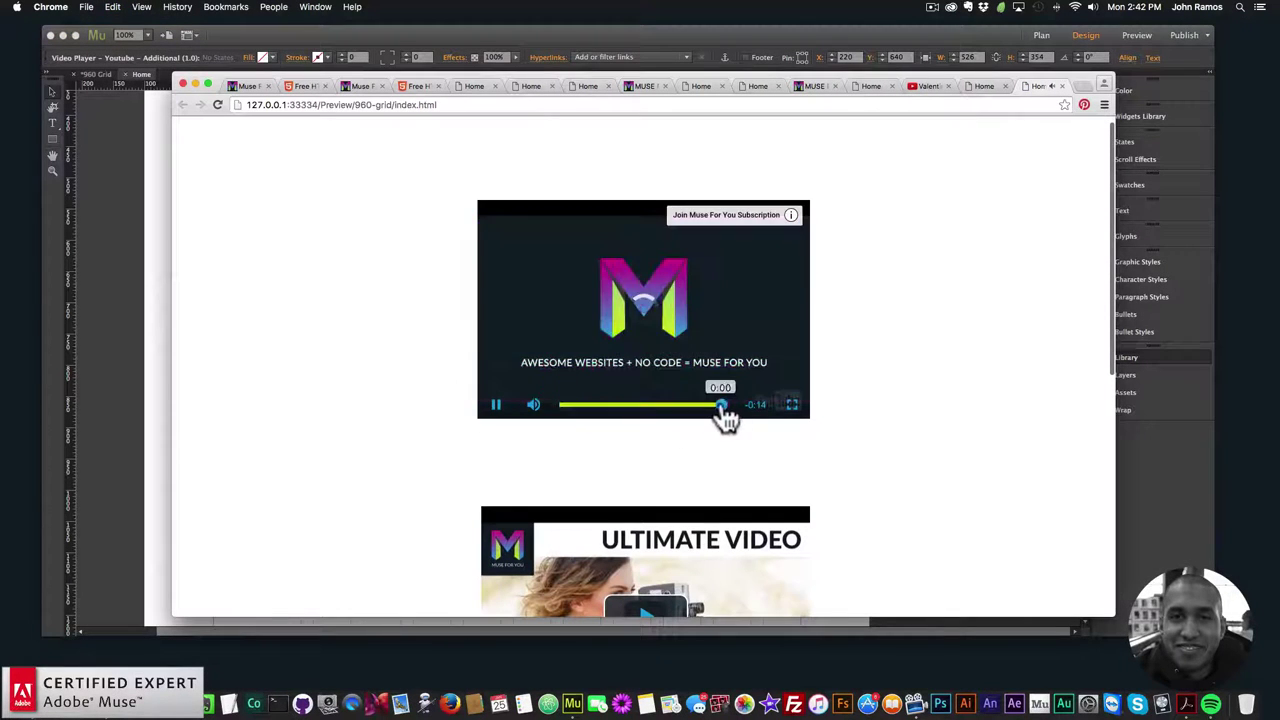
left_click(728, 418)
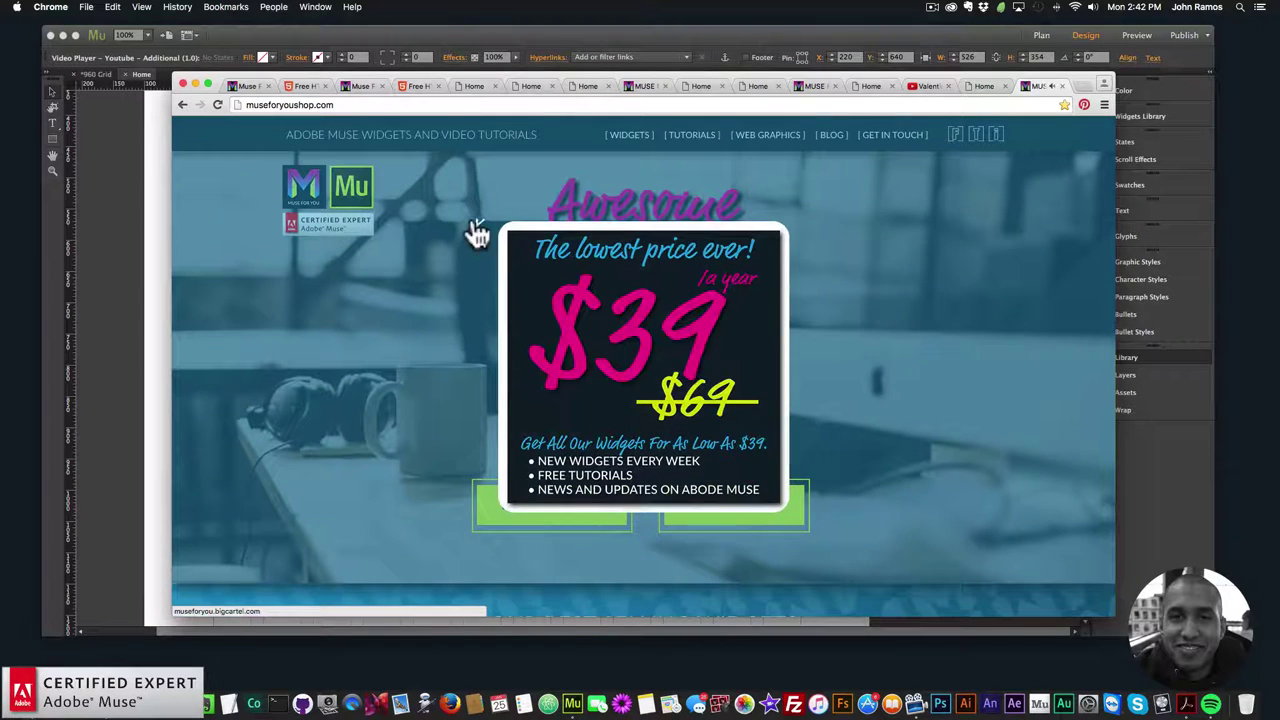
left_click(485, 236)
left_click(491, 47)
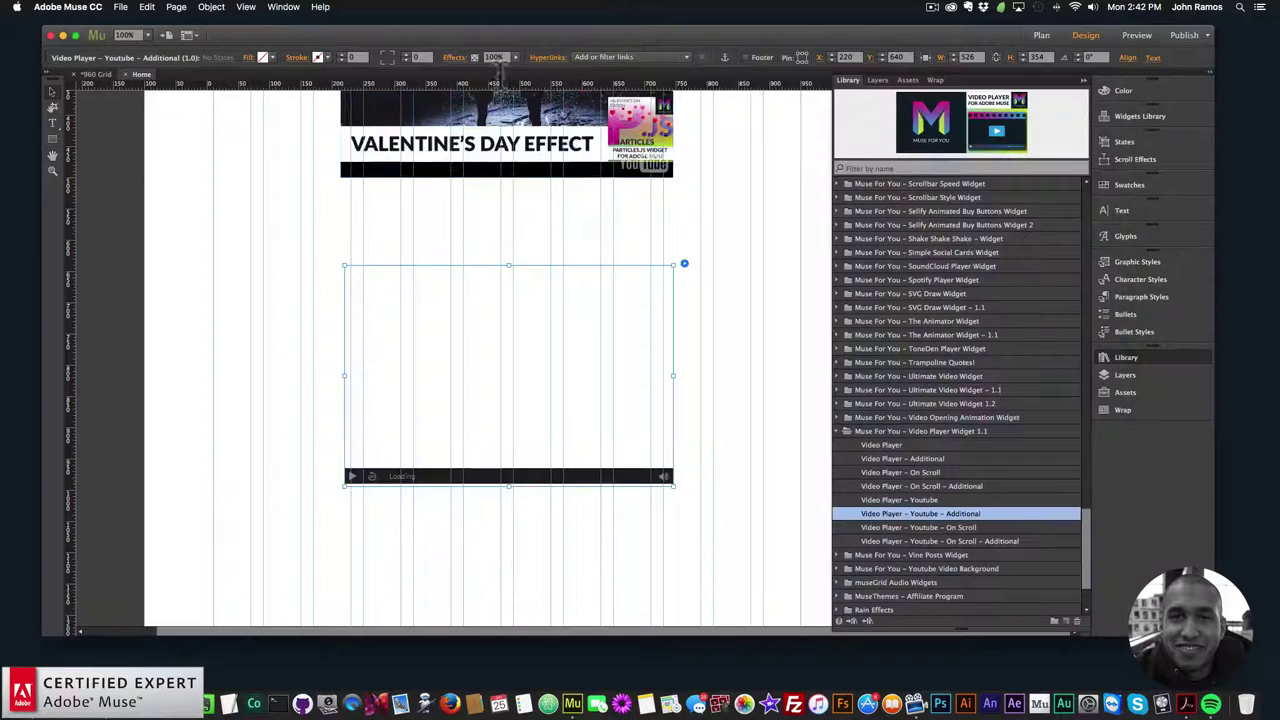
Copy the YouTube Video ID from the options of the Video Player – Youtube widget.
key("super+z")
left_click(684, 189)
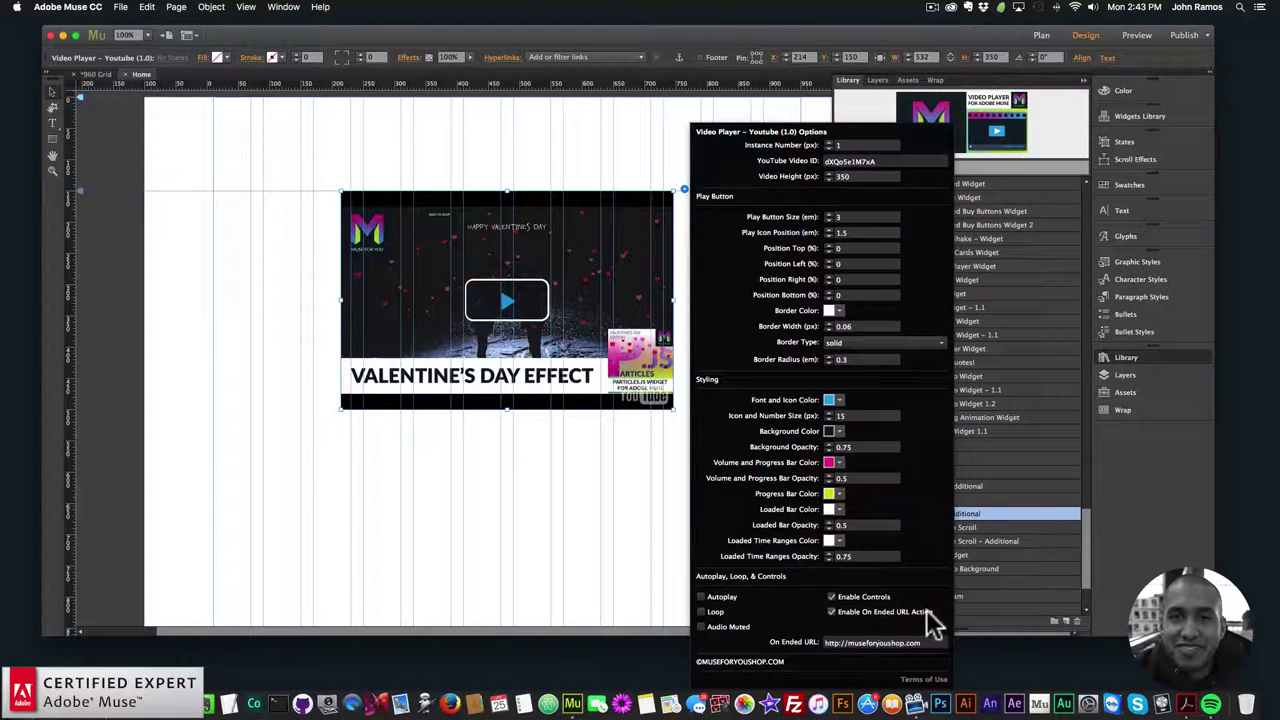
left_click(570, 500)
left_click(684, 189)
left_click(872, 162)
key("super+a")
key("super+c")
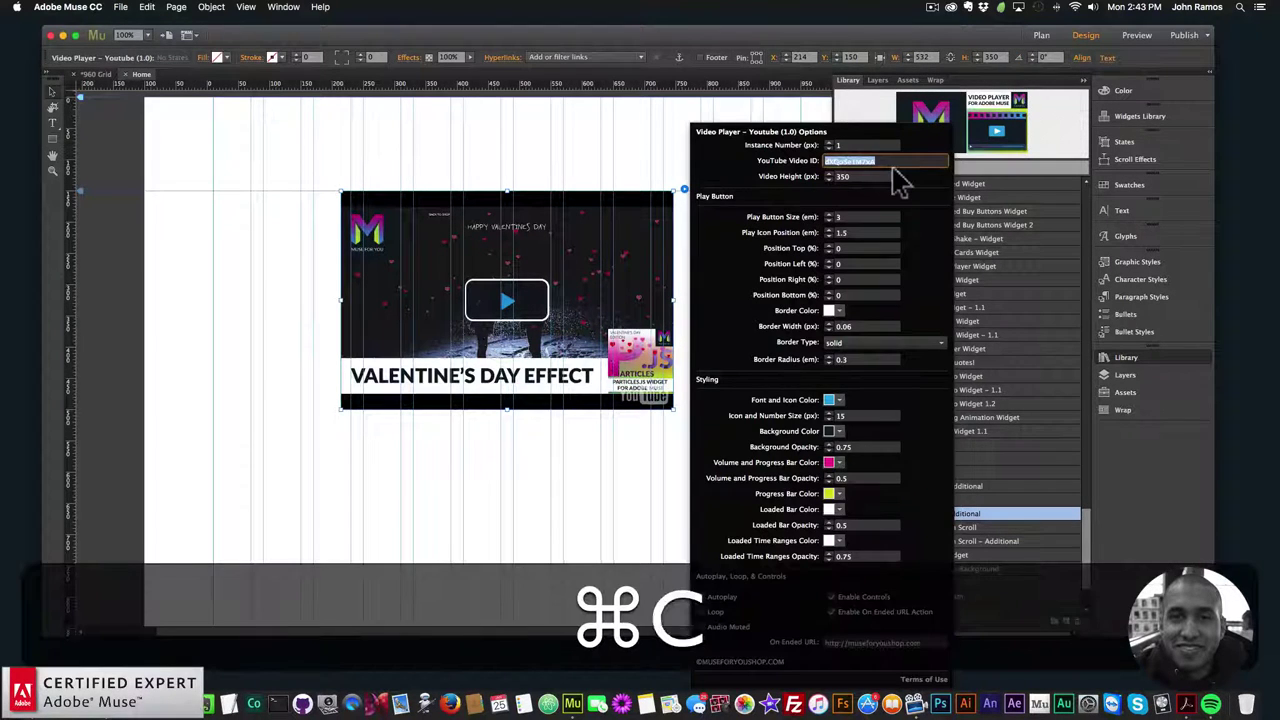
Delete both the Youtube and the Youtube – Additional widgets from the page.
left_click(580, 275)
key("BackSpace")
left_click_drag(920, 513, 604, 413)
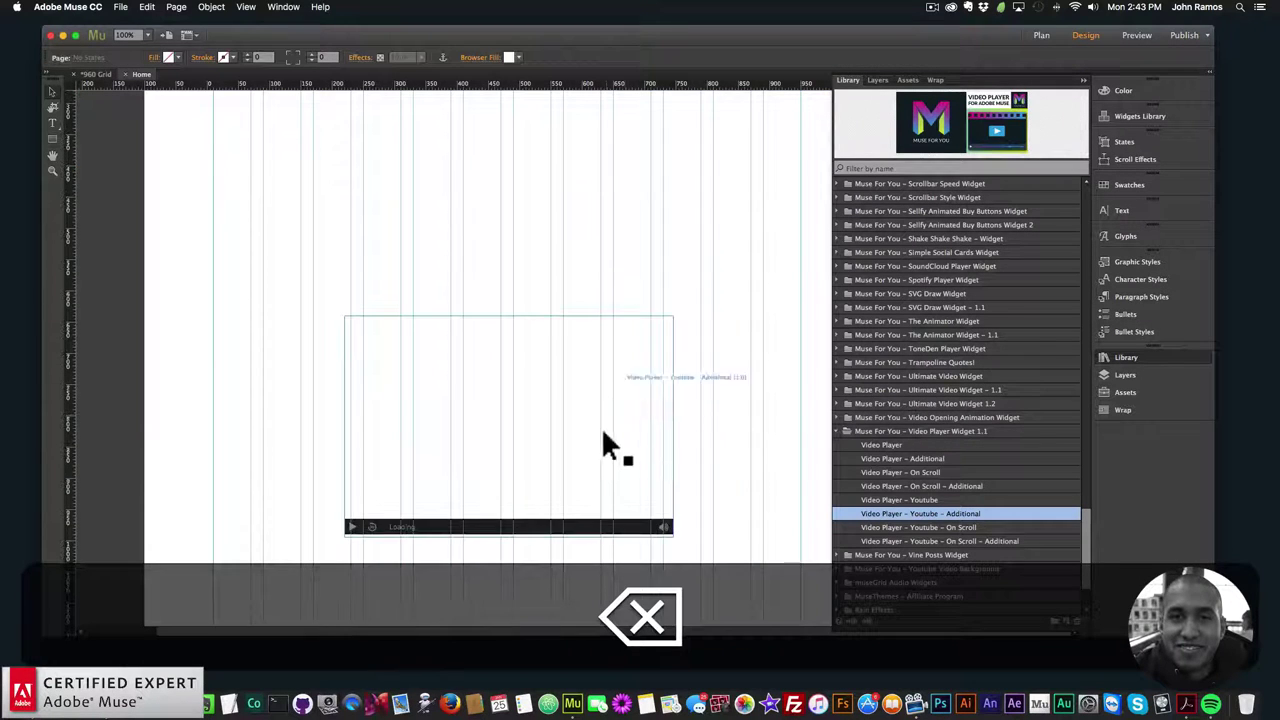
key("BackSpace")
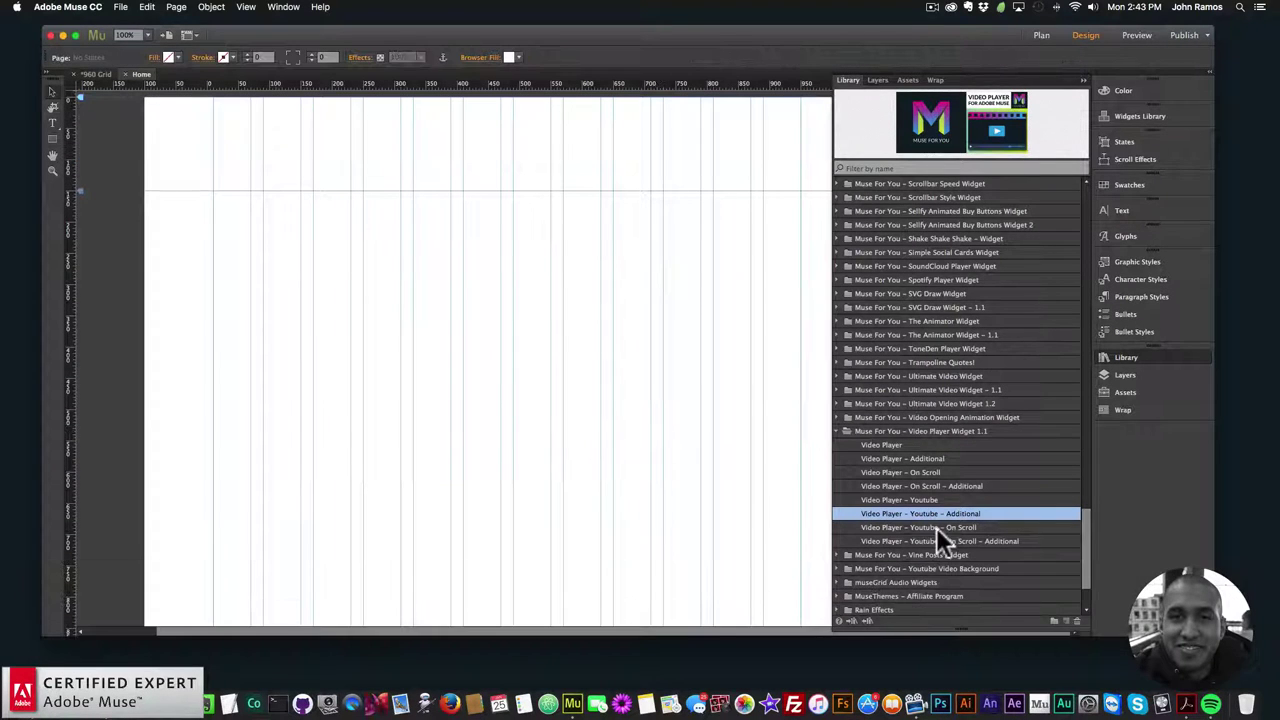
Place the Video Player – Youtube – On Scroll widget at X 270, Y 171, and replace its YouTube Video ID with the copied one.
left_click(928, 541)
left_click(928, 527)
left_click_drag(919, 523, 374, 200)
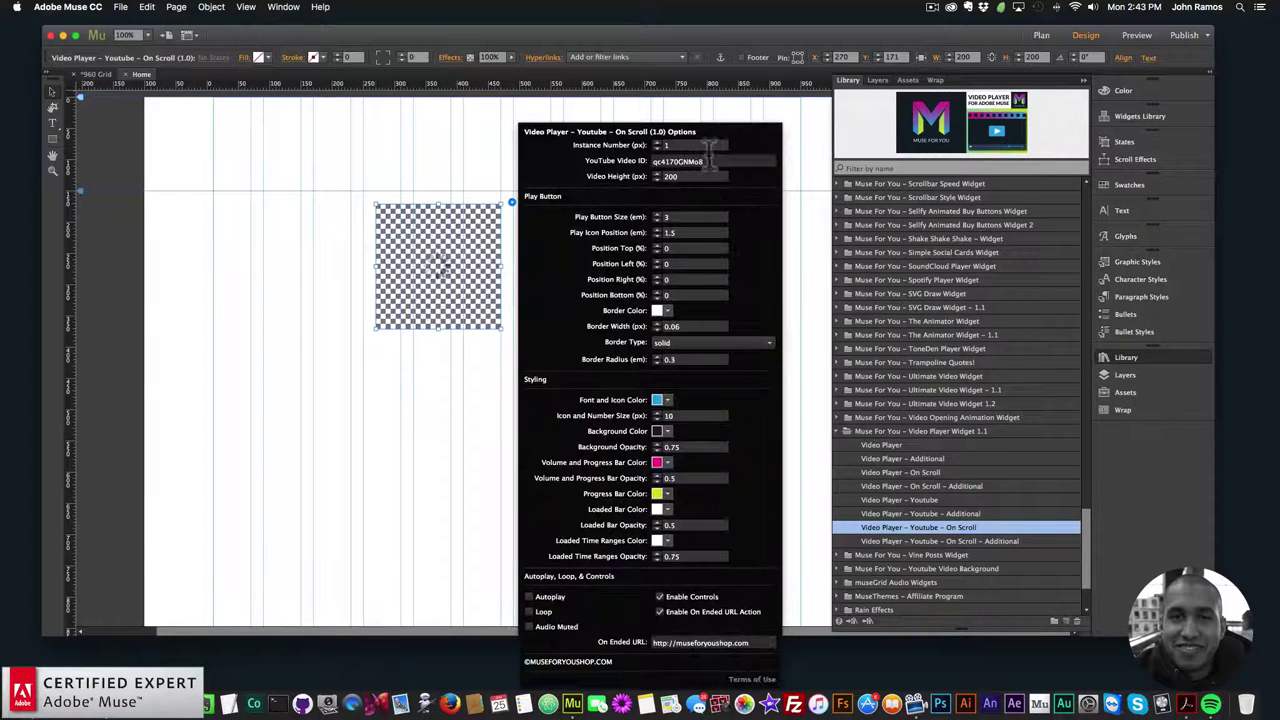
double_click(705, 161)
key("super+v")
key("Return")
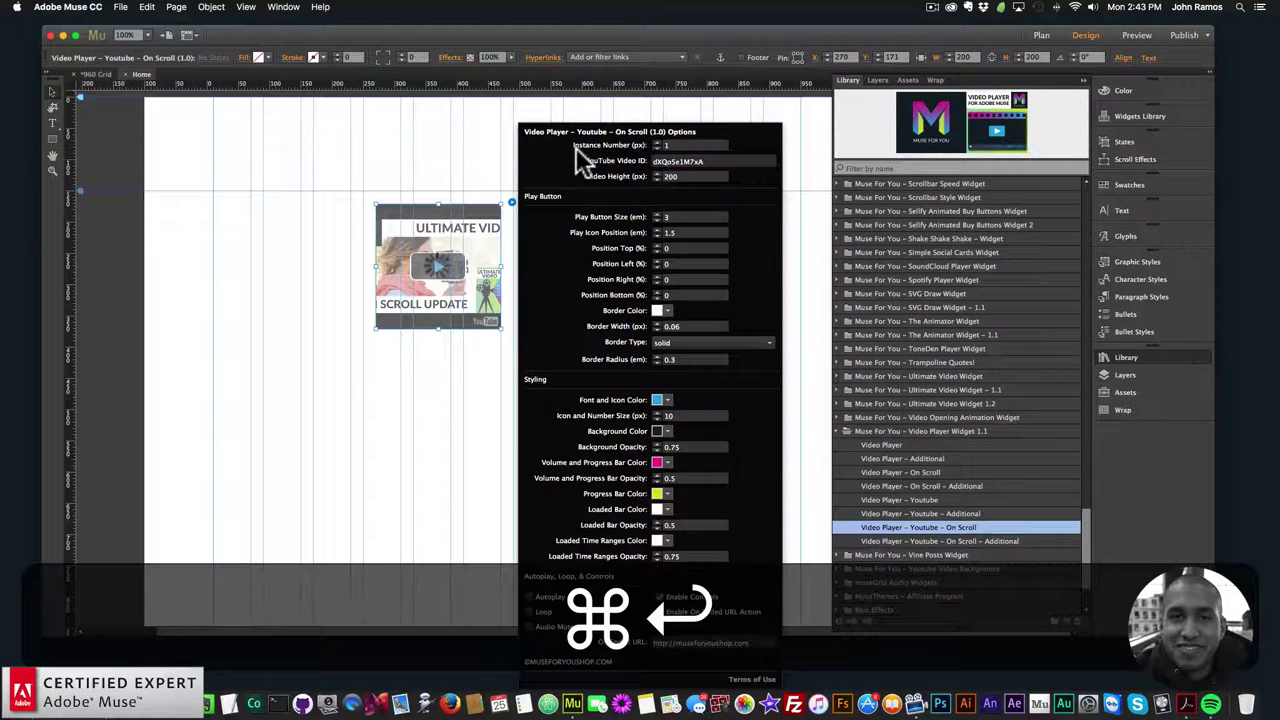
left_click(505, 275)
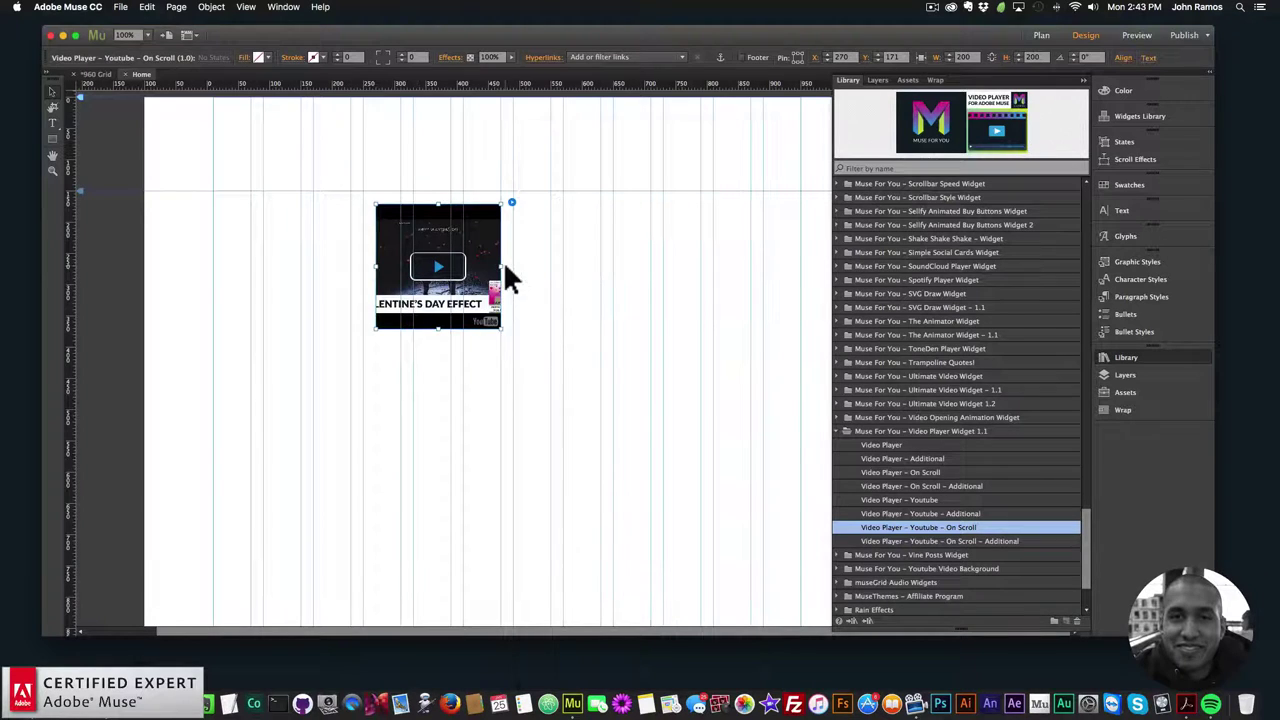
Set the Youtube – On Scroll widget's video height to 350 px and close its options.
left_click(511, 203)
left_click(690, 177)
type("350")
key("Return")
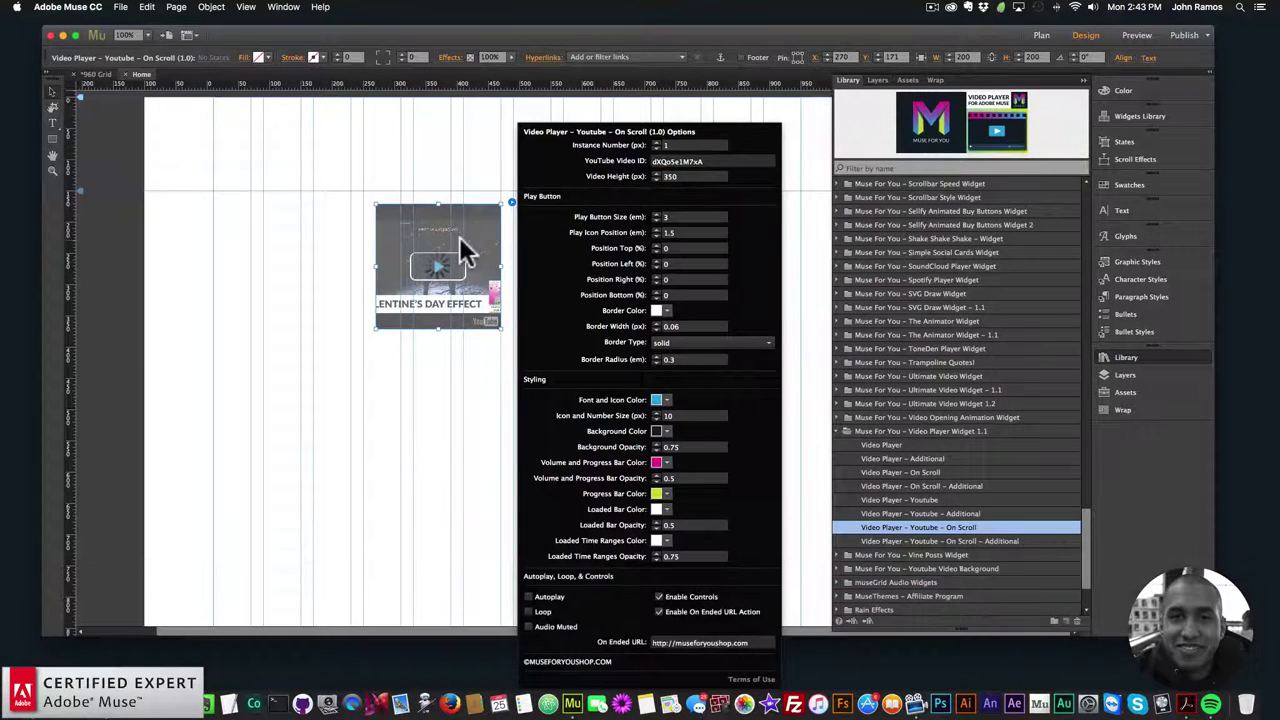
left_click(500, 314)
Widen the Youtube – On Scroll widget to 620 and position it at X 250, Y 150.
left_click_drag(500, 314, 751, 314)
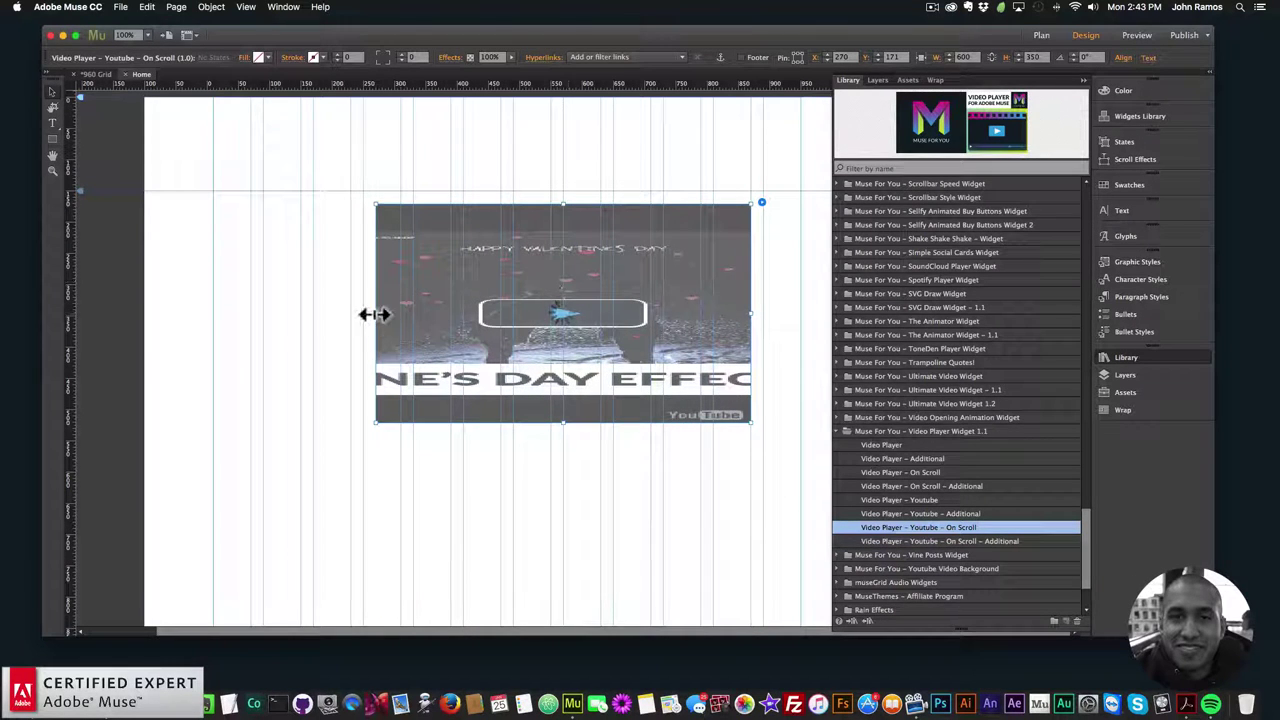
left_click_drag(373, 315, 362, 316)
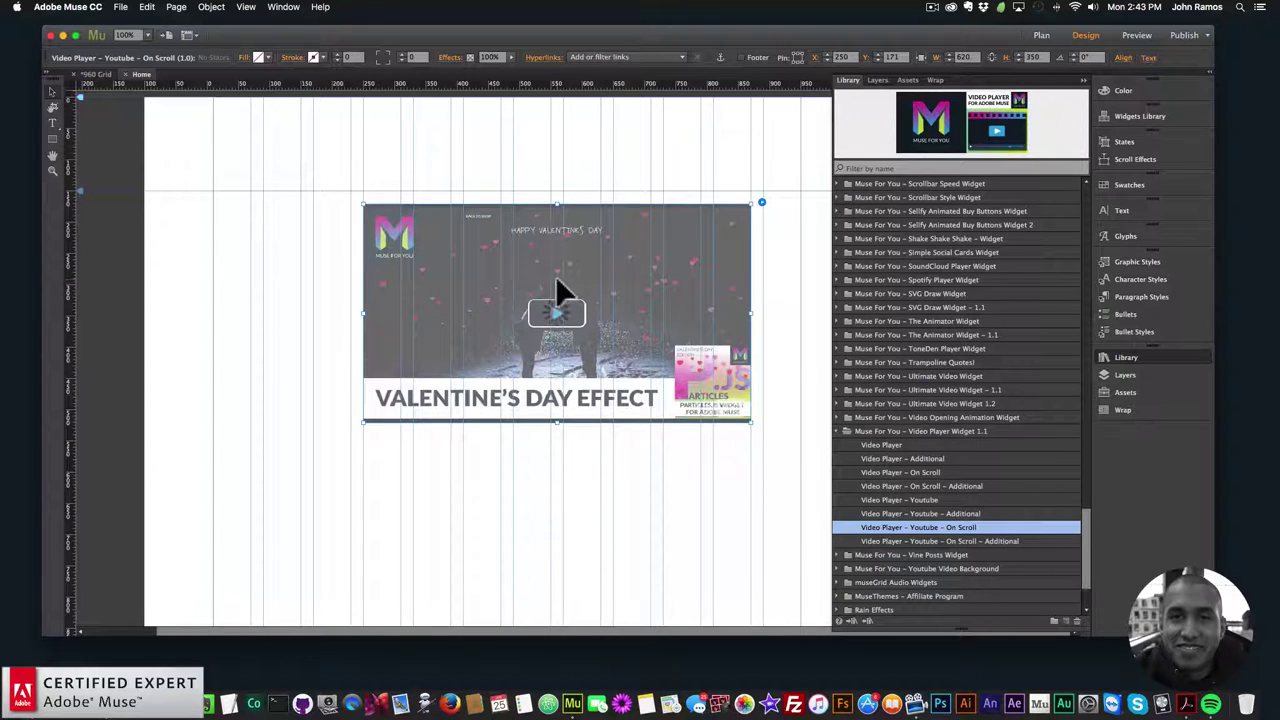
left_click_drag(556, 276, 562, 263)
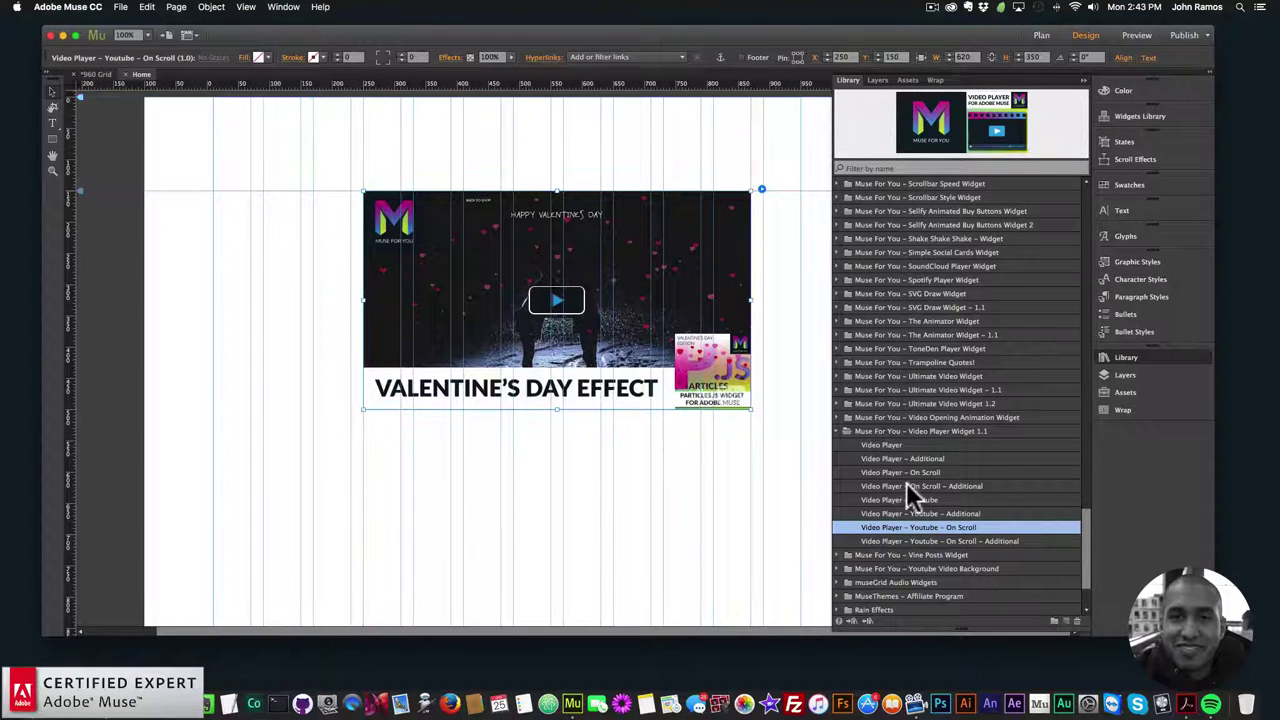
Place the Video Player – Youtube – On Scroll – Additional widget below the first player at X 250, Y 676, and widen it to 620.
left_click(936, 538)
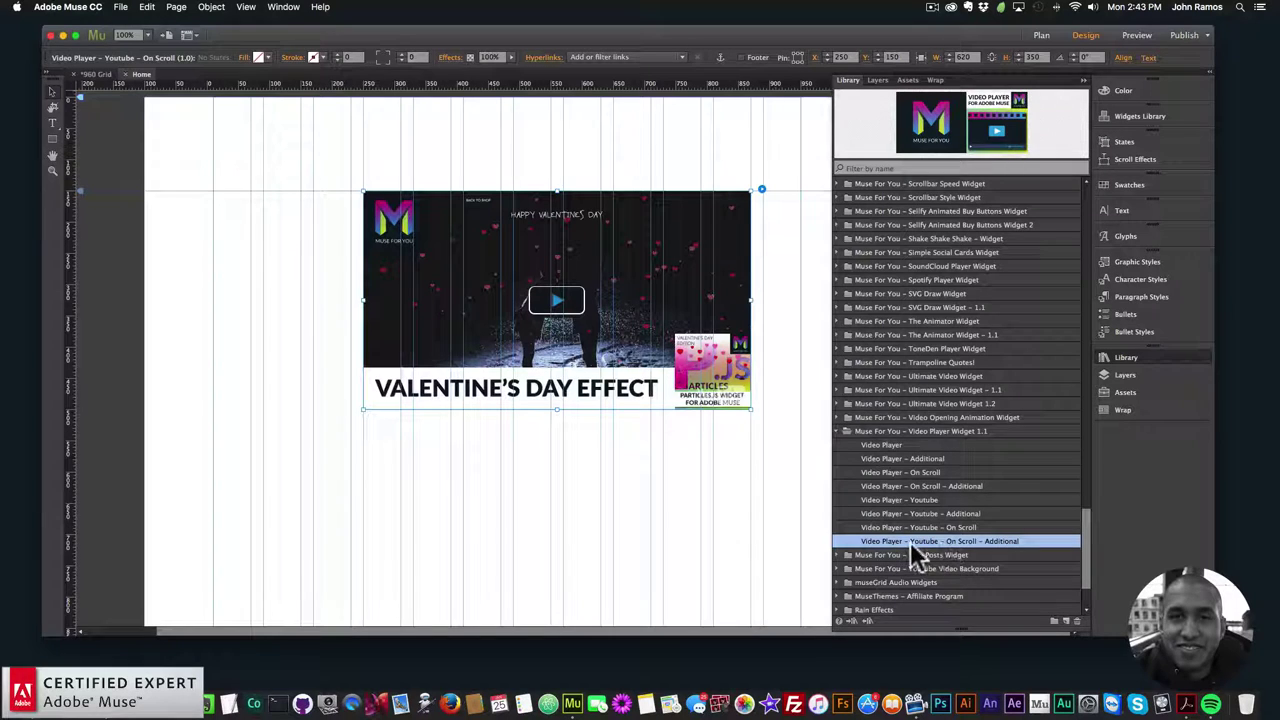
left_click_drag(929, 539, 378, 514)
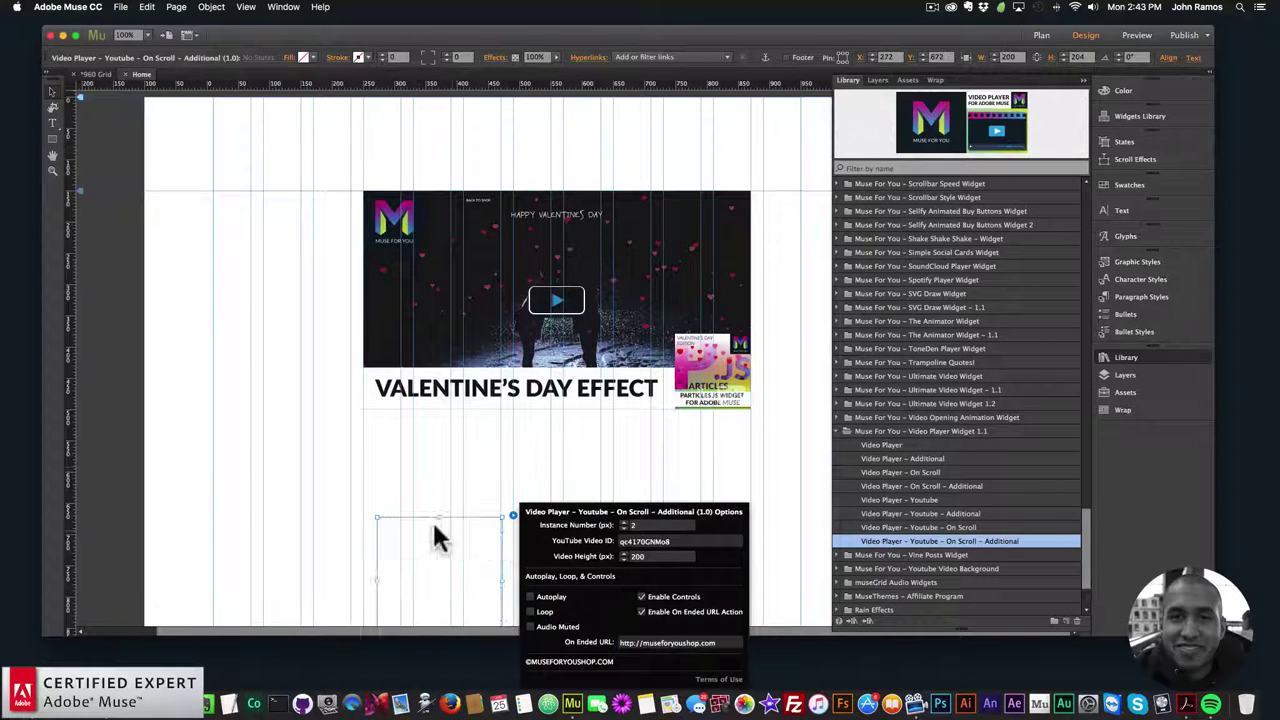
left_click(419, 480)
scroll(420, 485, "down", 2)
left_click(486, 490)
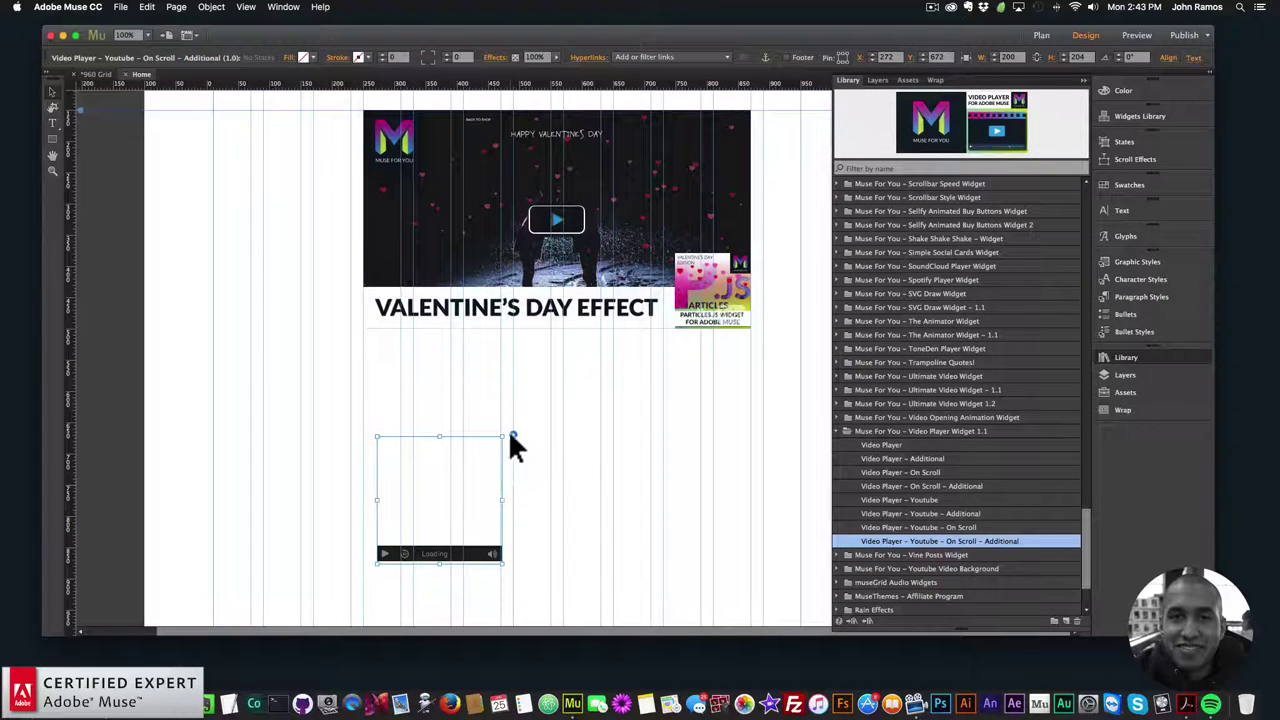
left_click_drag(420, 491, 407, 494)
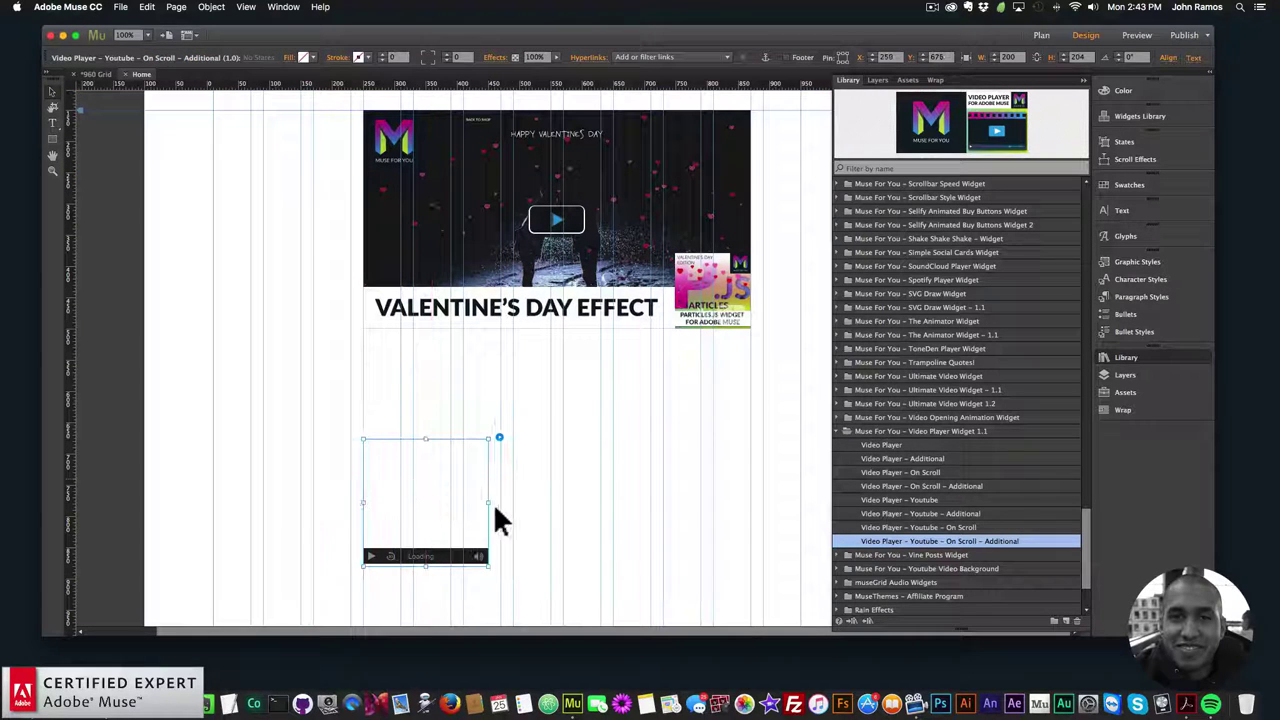
left_click_drag(489, 502, 750, 494)
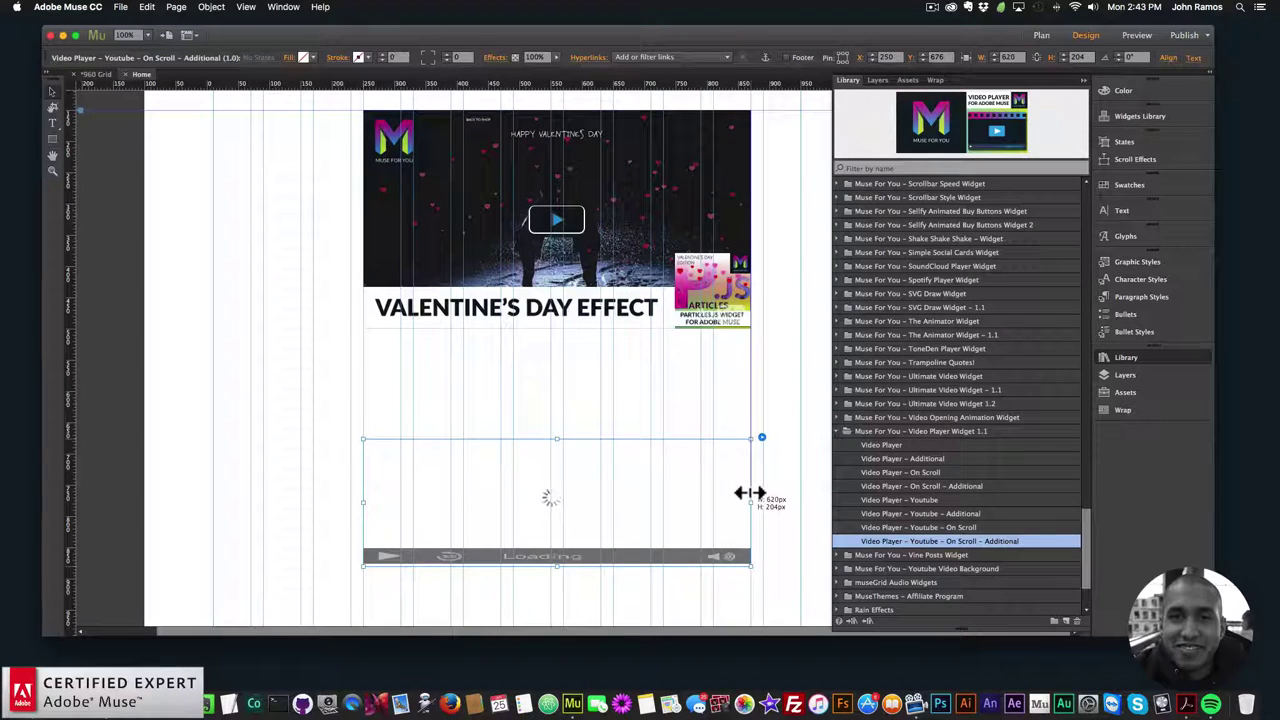
Set the Youtube – On Scroll – Additional widget's video height to 350 px.
left_click(760, 433)
left_click(906, 487)
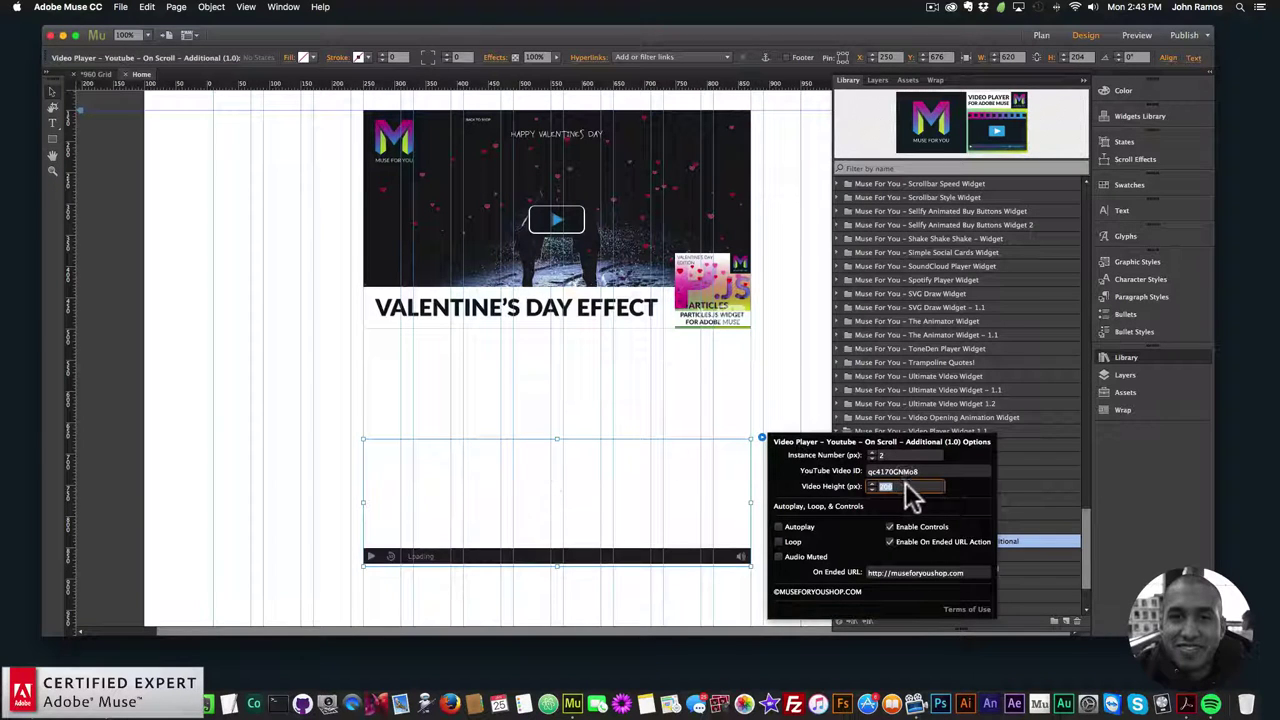
type("350")
key("Return")
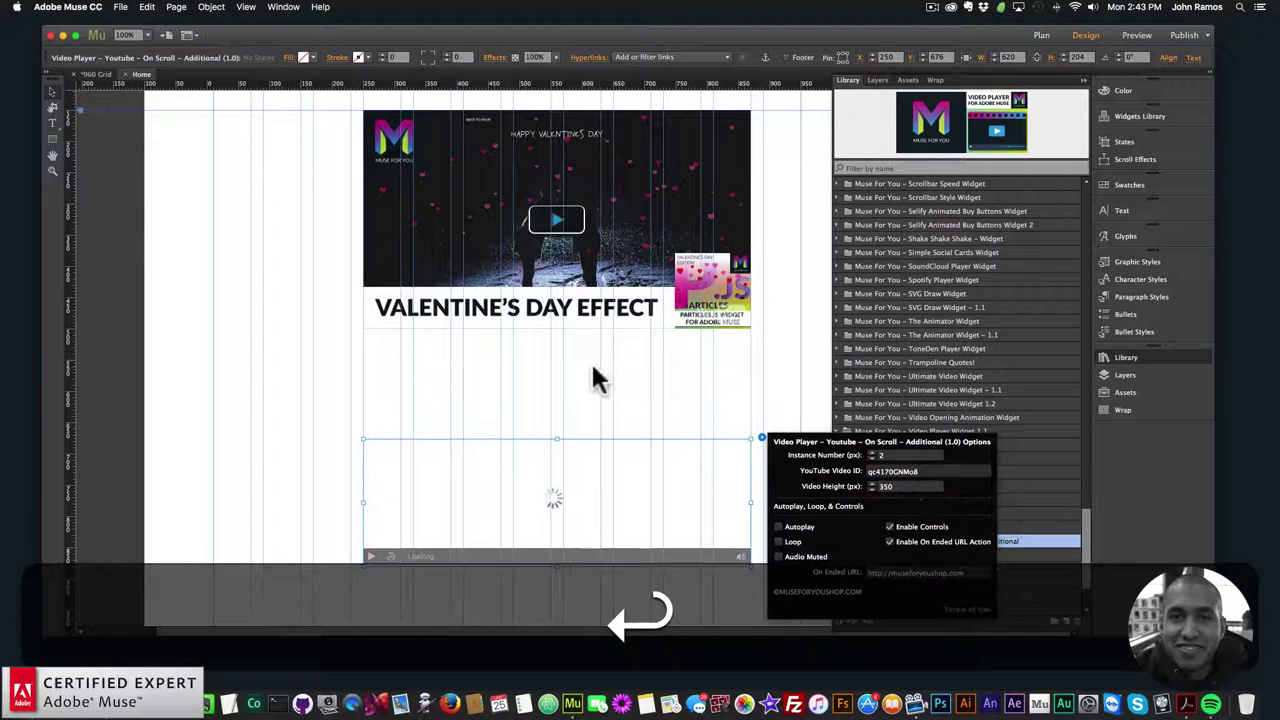
Preview the on-scroll players in the browser and lower the volume of the first video.
scroll(598, 430, "down", 3)
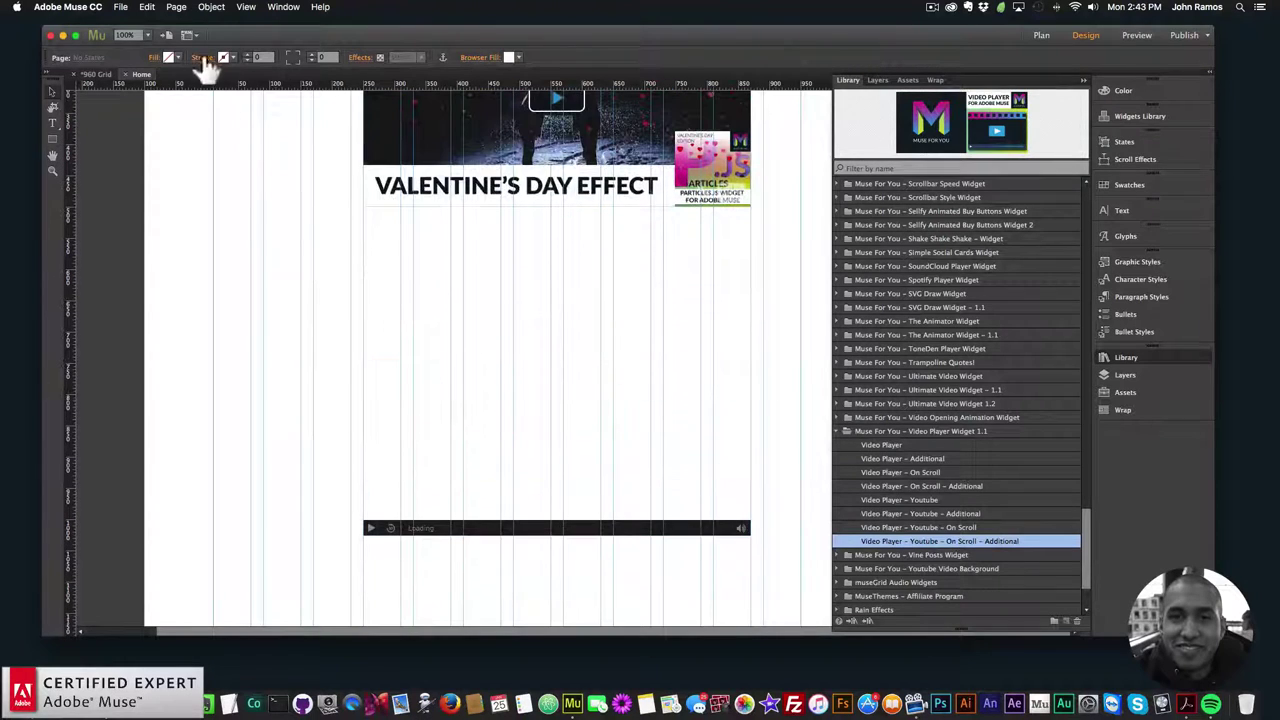
left_click(120, 7)
left_click(164, 205)
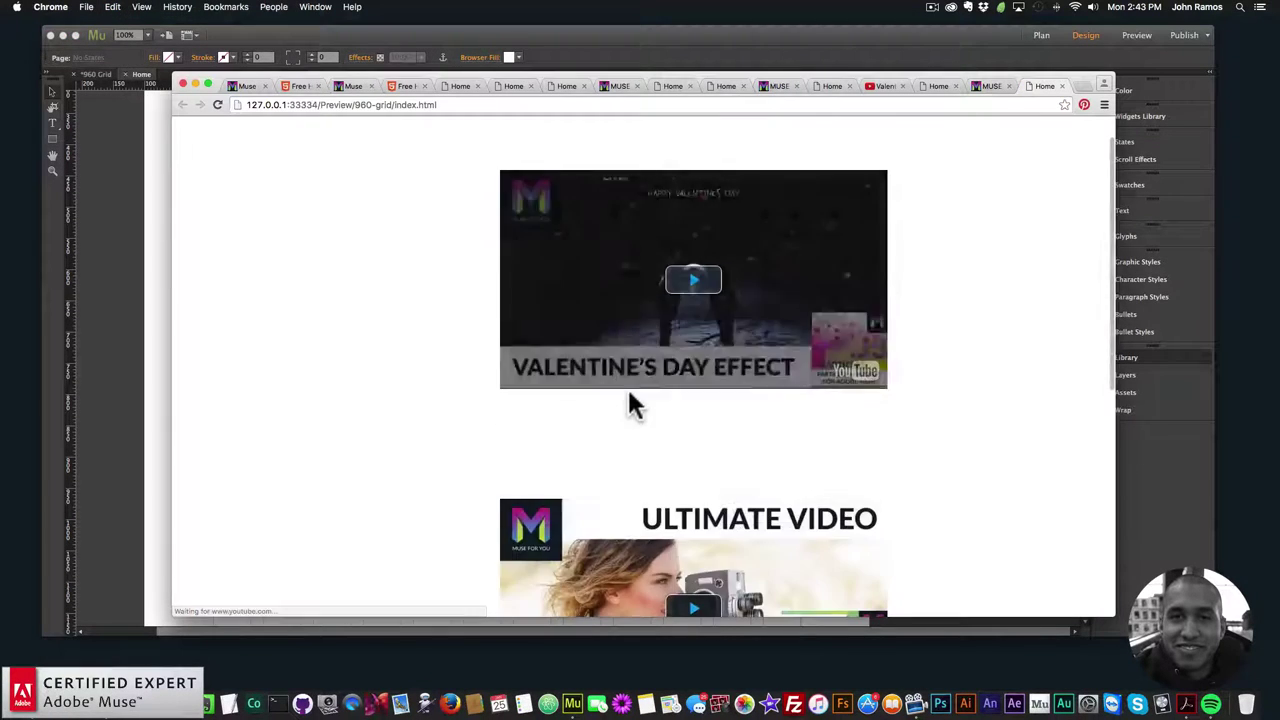
scroll(622, 402, "up", 1)
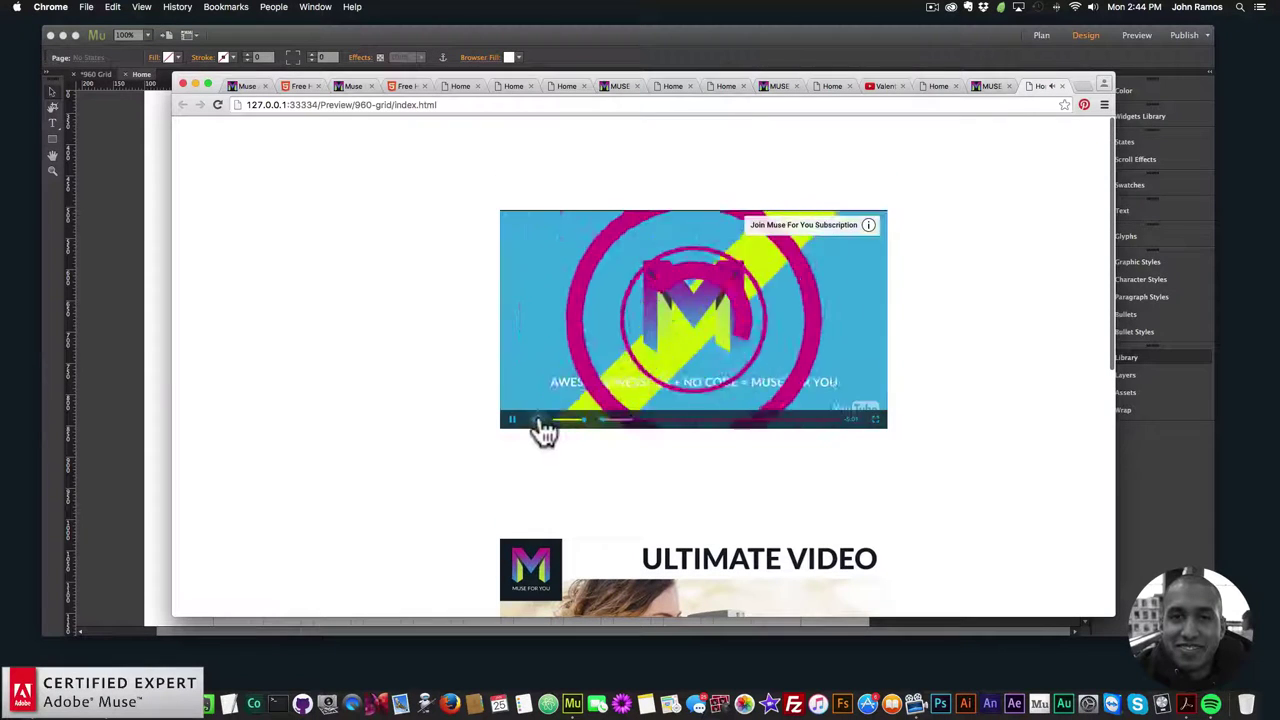
left_click(562, 421)
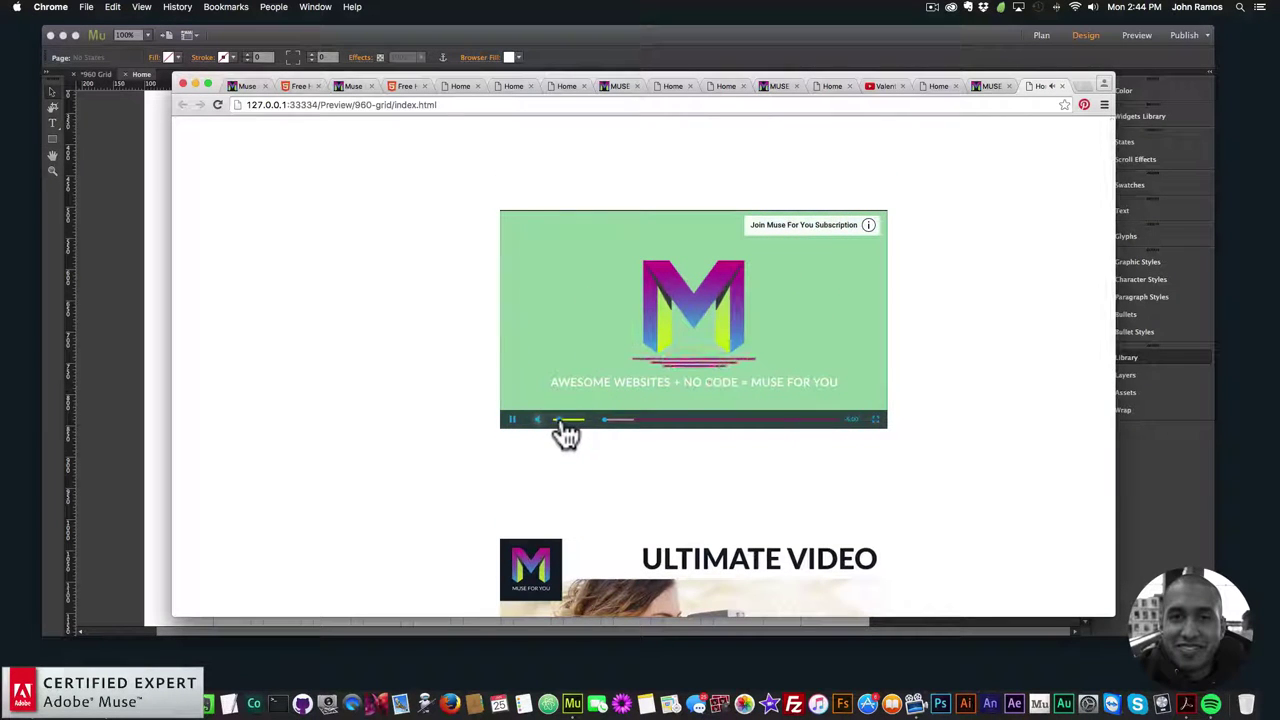
Scroll the preview down to the second video to test its on-scroll playback, and return to Muse.
scroll(509, 430, "down", 3)
scroll(509, 400, "down", 1)
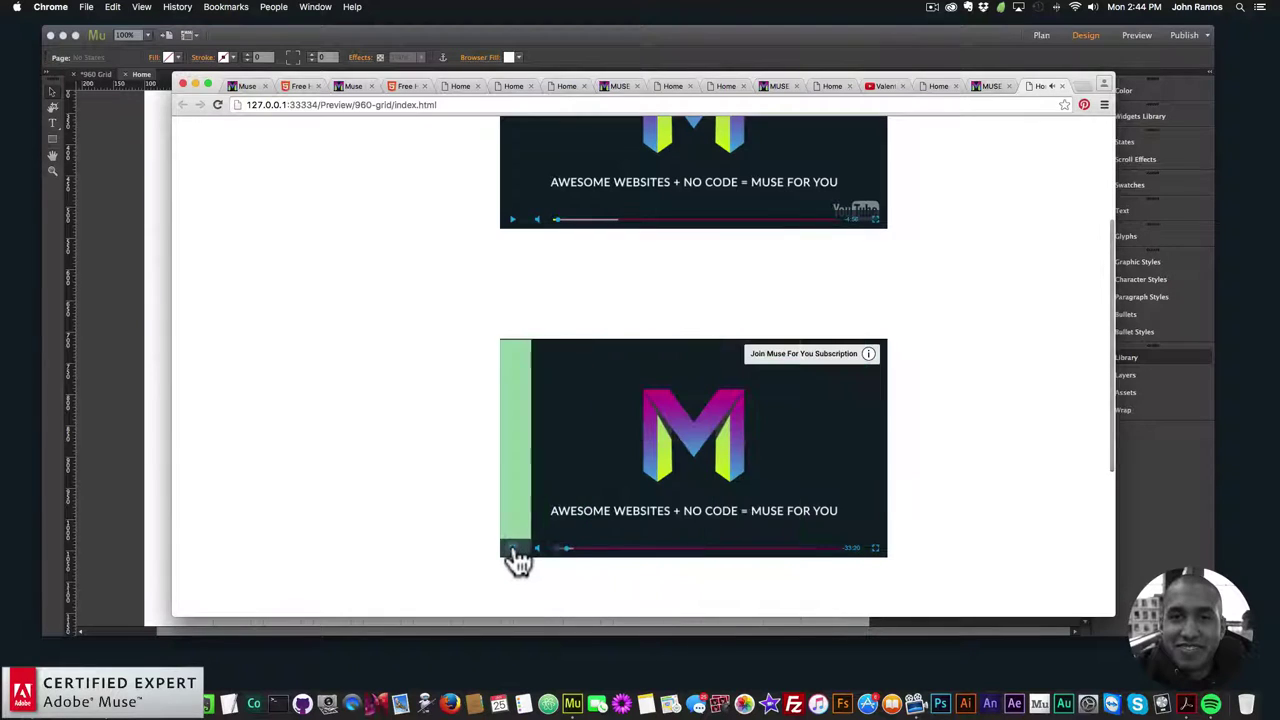
left_click(121, 318)
Clear the Youtube – On Scroll players from the page.
scroll(563, 334, "up", 3)
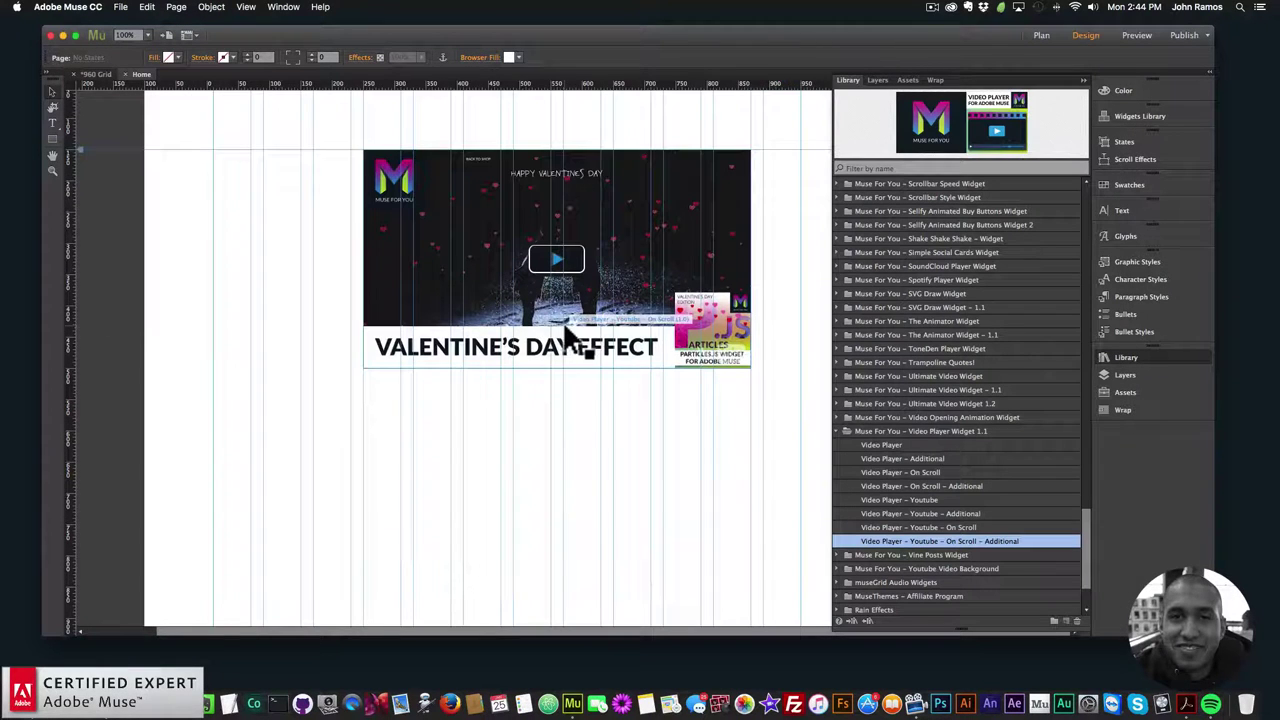
scroll(586, 349, "down", 2)
scroll(585, 320, "up", 1)
scroll(590, 315, "up", 1)
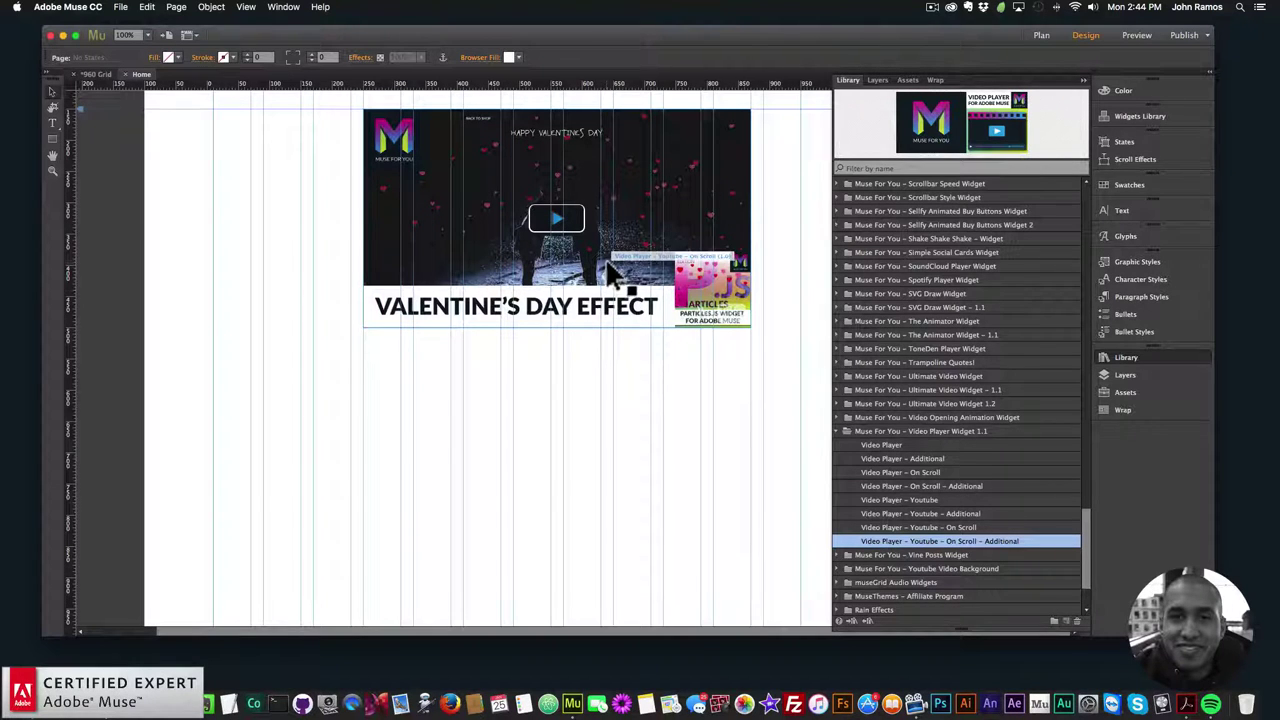
left_click(616, 276)
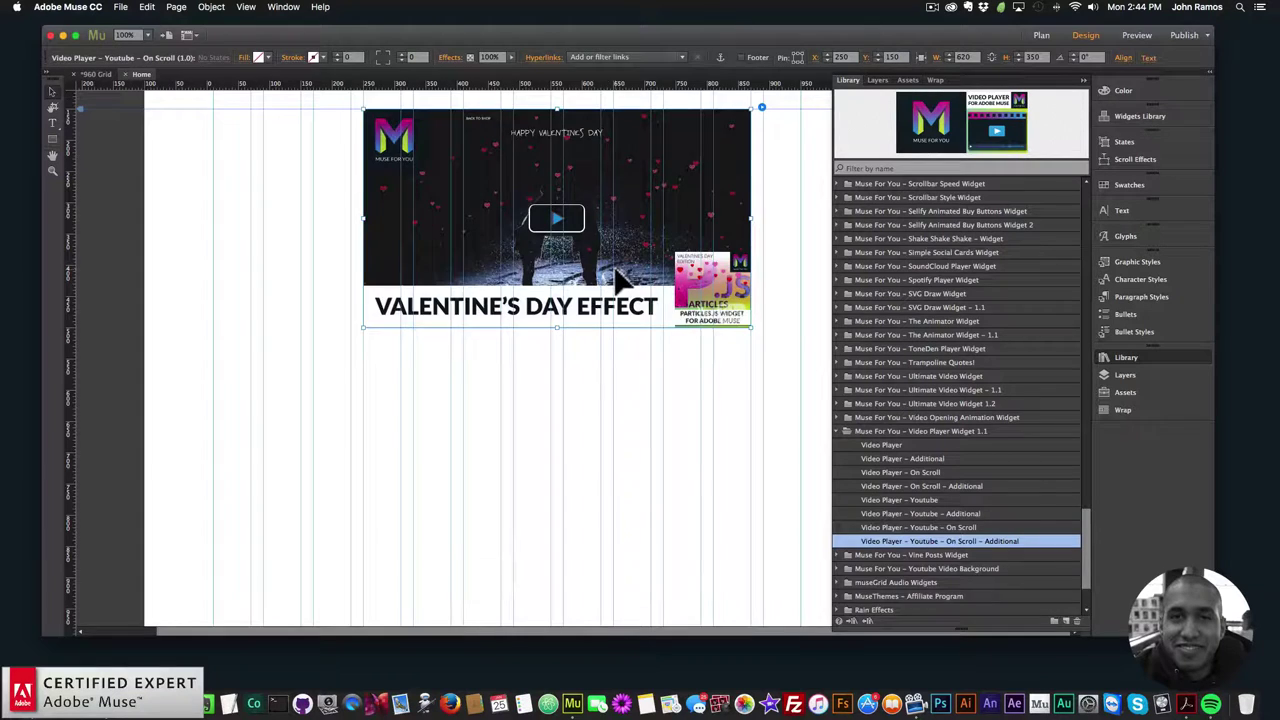
key("BackSpace")
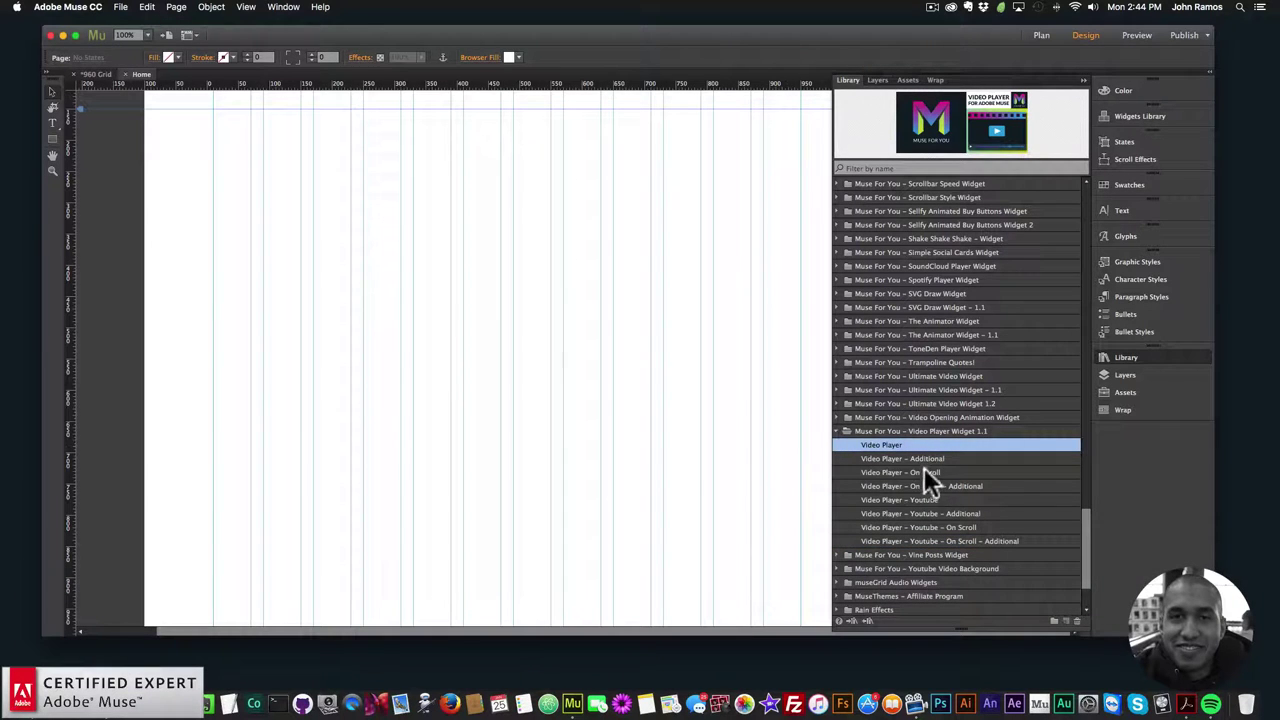
Place the Video Player – On Scroll widget on the empty page at X 299, Y 256.
left_click(905, 472)
left_click_drag(904, 437, 393, 175)
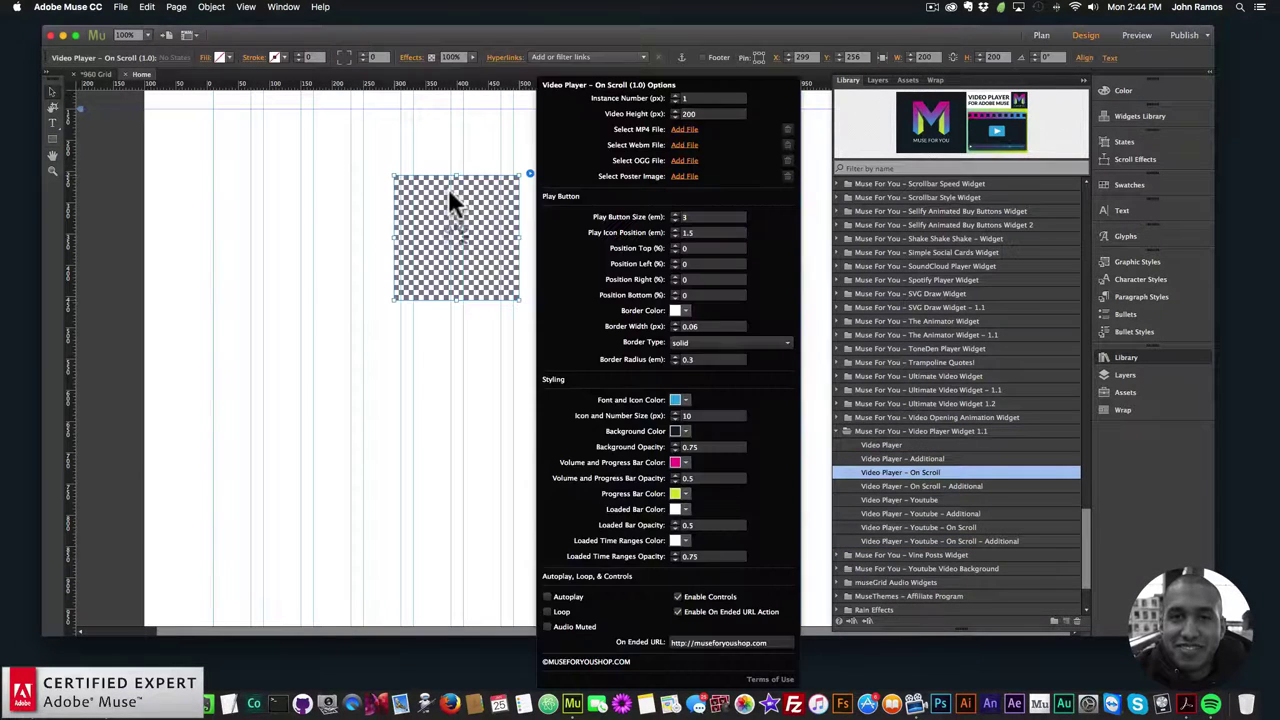
Load the clouds_over_the_mountain_hd_stock_video MP4, WebM and OGG files and its JPG poster image into the On Scroll player.
left_click(684, 130)
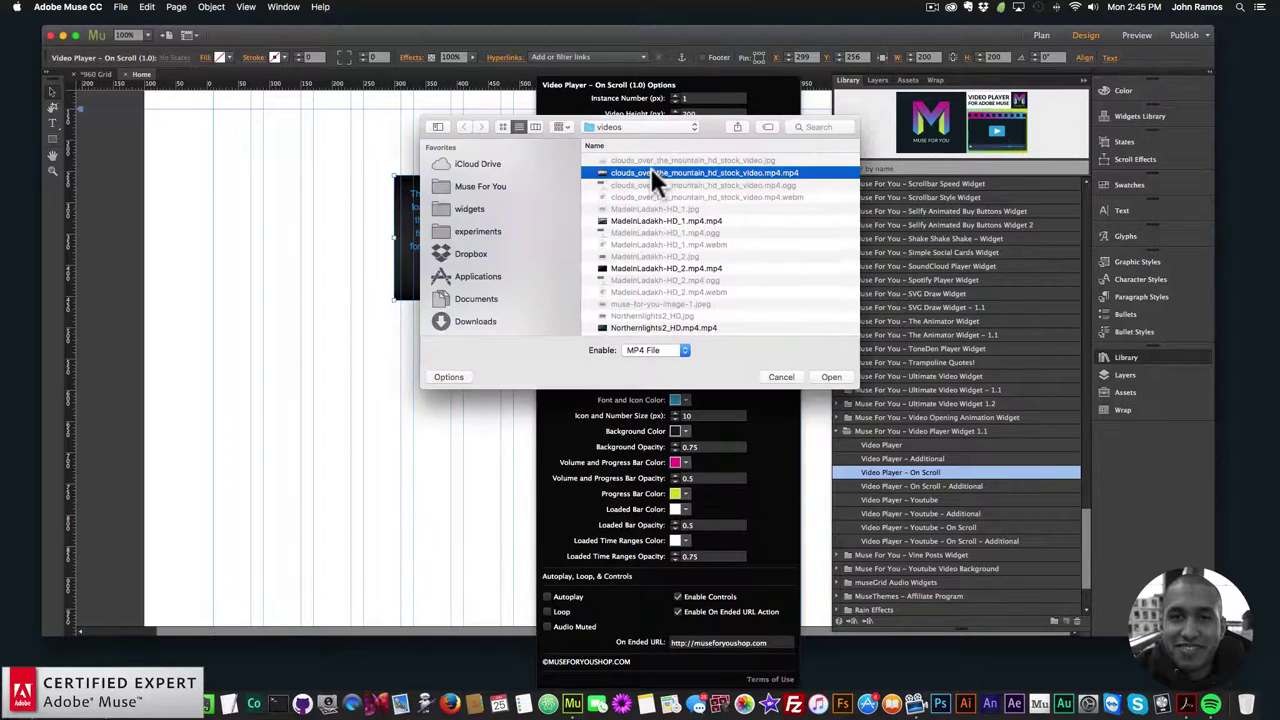
double_click(652, 172)
left_click(686, 158)
left_click(656, 196)
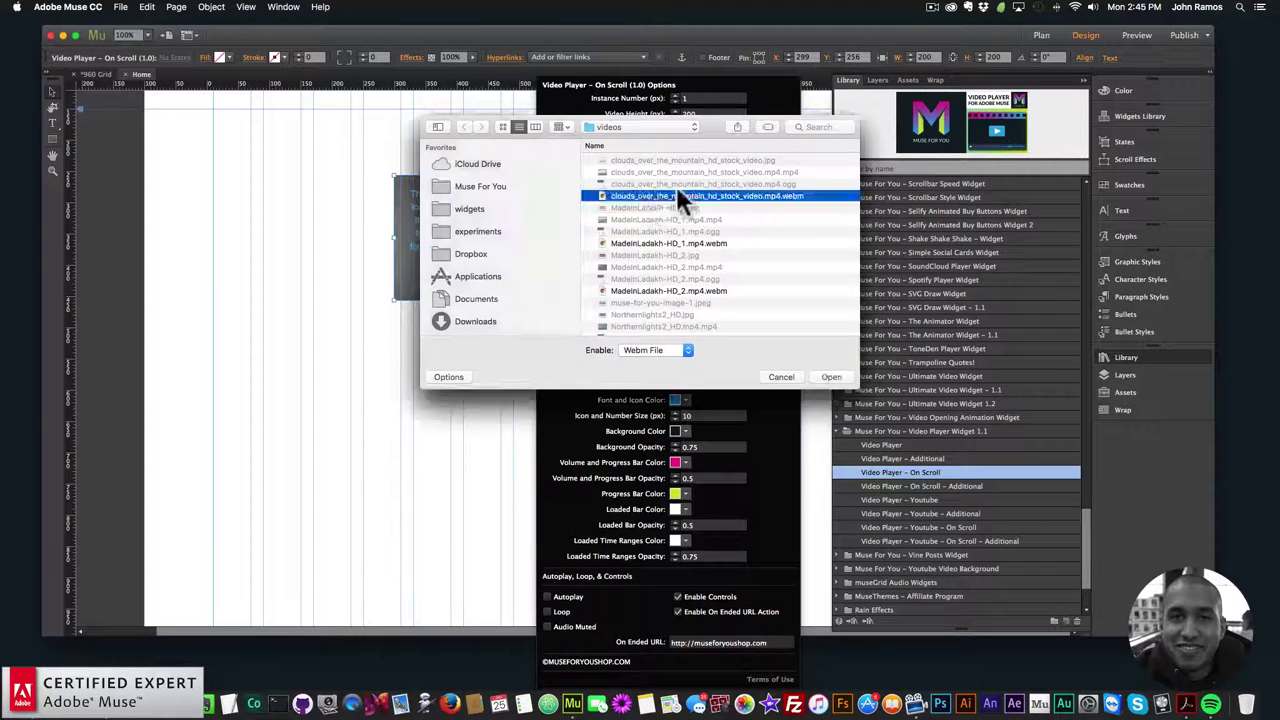
double_click(656, 196)
left_click(686, 160)
double_click(645, 184)
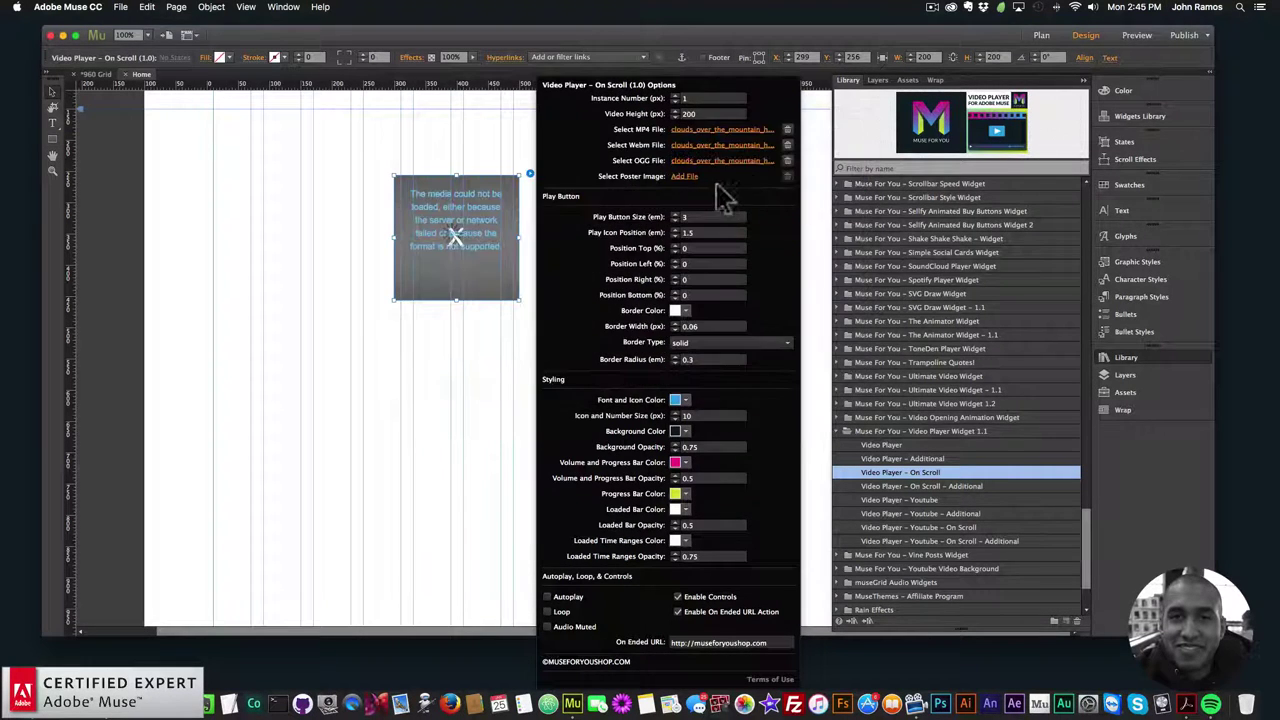
left_click(684, 176)
double_click(641, 163)
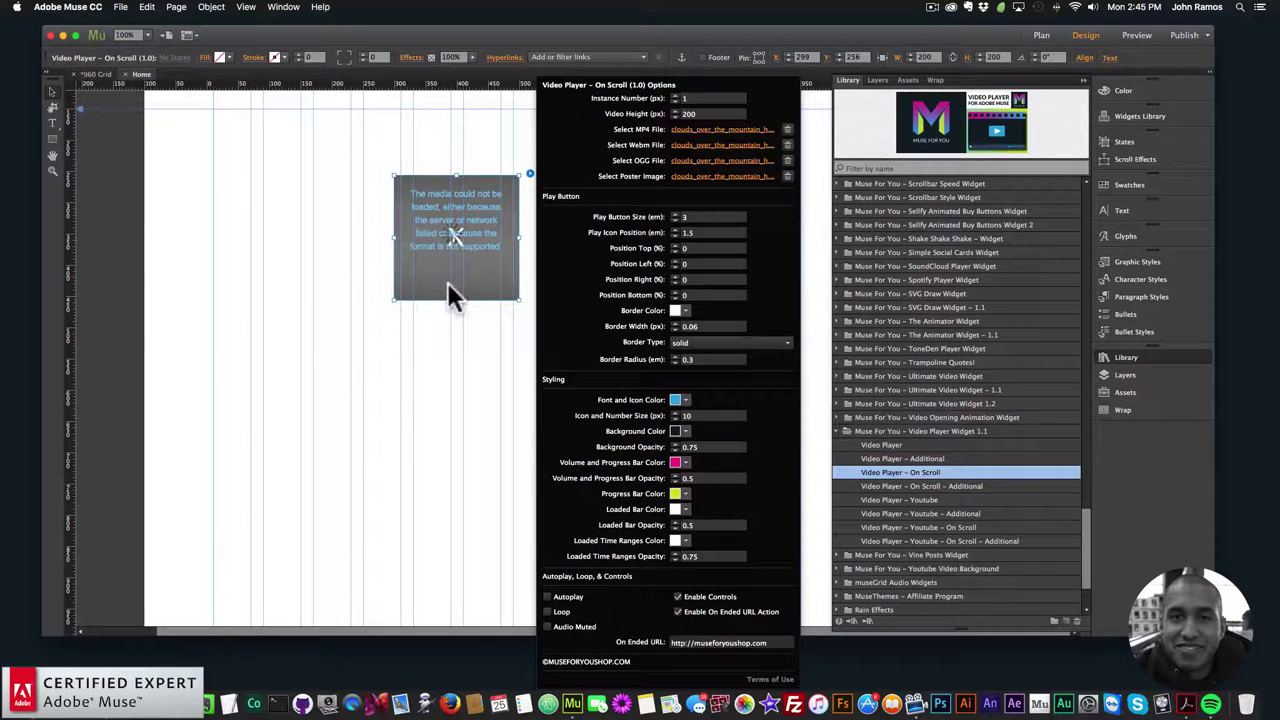
Set the On Scroll player's video height to 350 px.
type("10000")
key("Return")
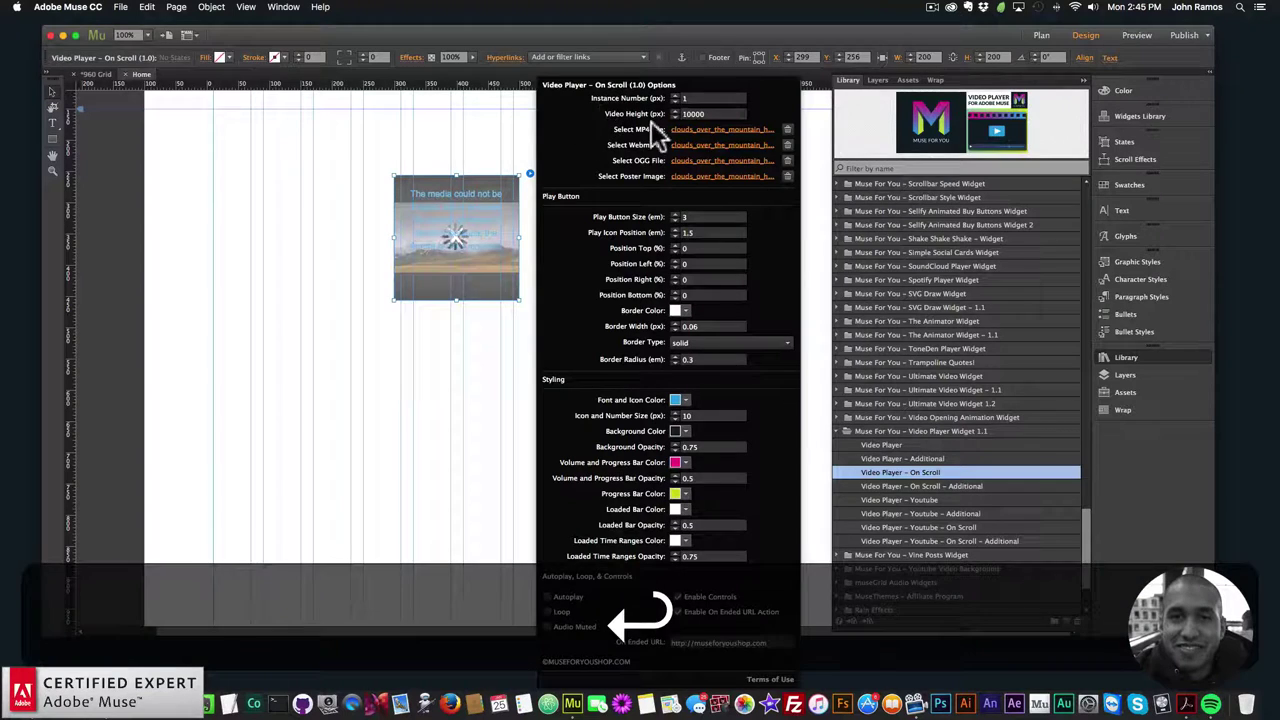
type("350")
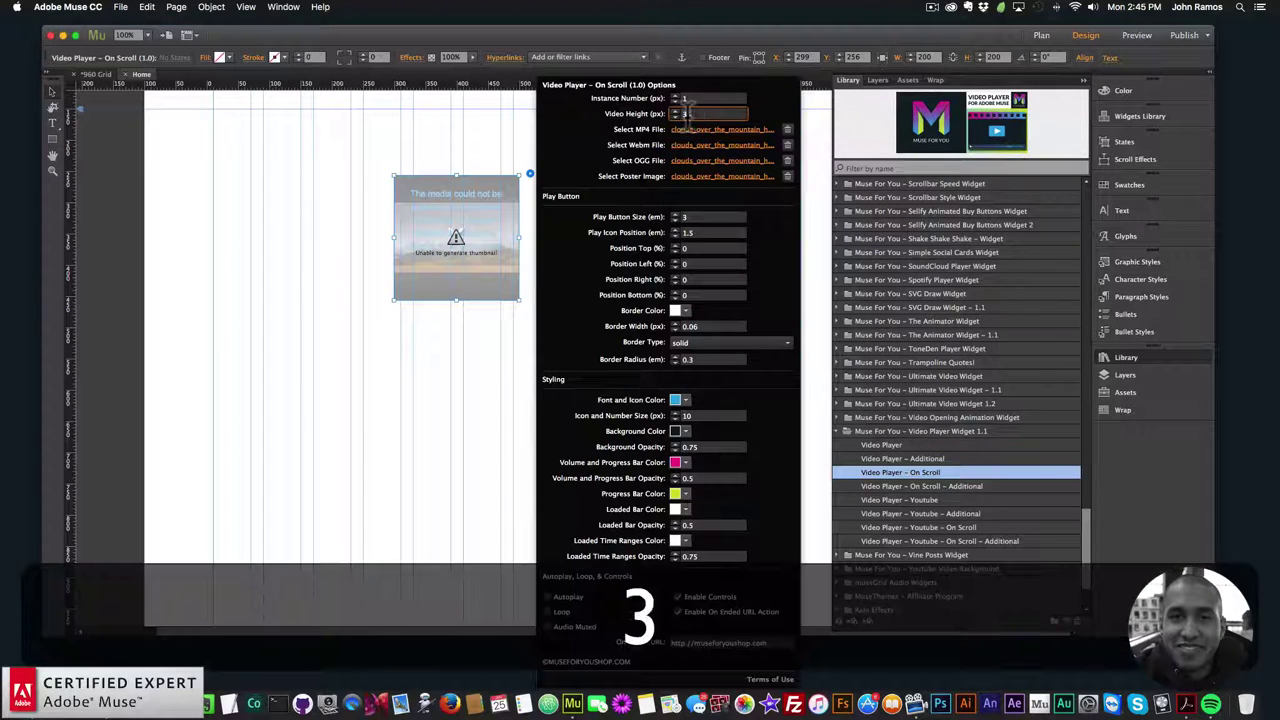
key("Return")
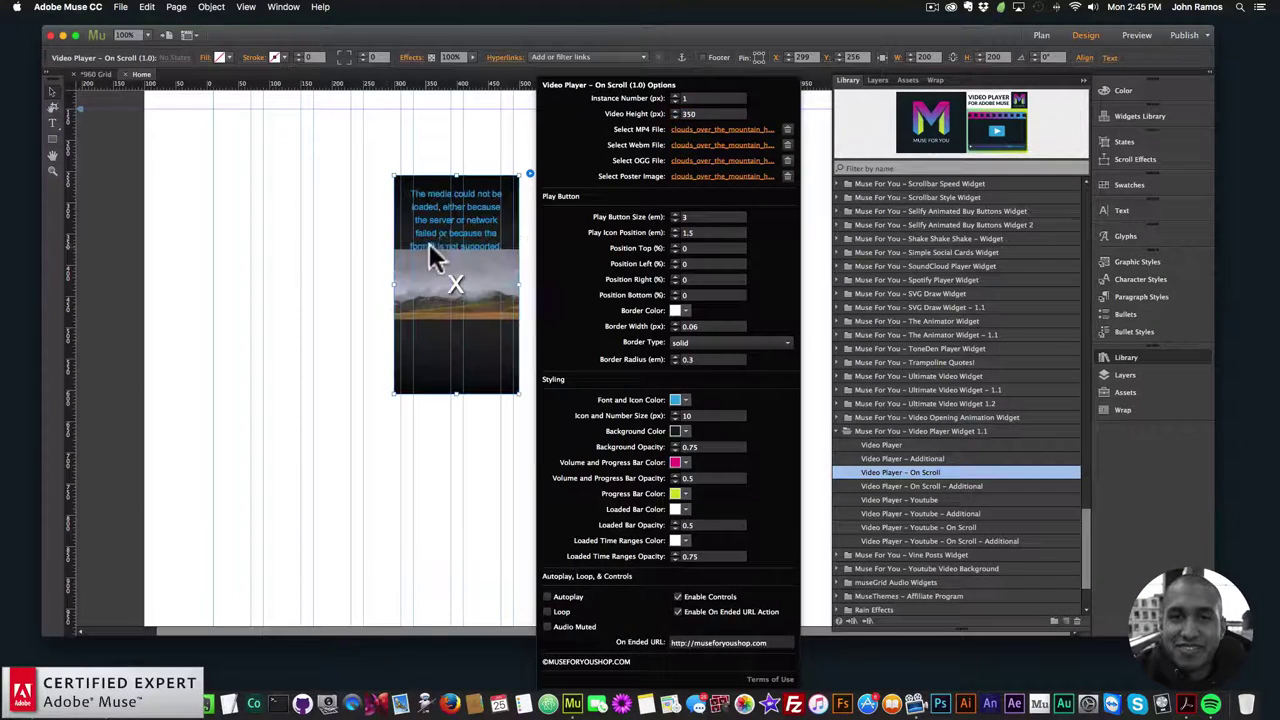
Widen the player to about 620 px with its left edge at X 250, and move it slightly down the page.
left_click(428, 257)
left_click_drag(520, 286, 750, 290)
left_click_drag(394, 286, 363, 286)
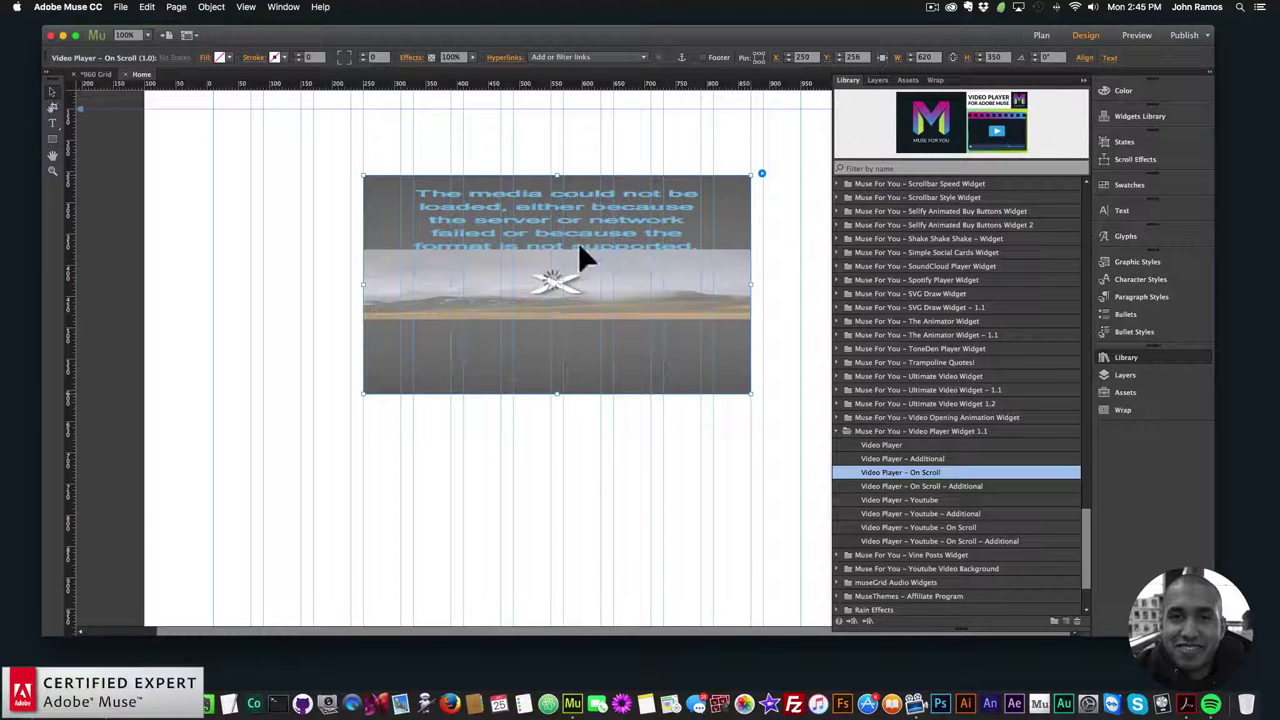
left_click_drag(568, 240, 572, 271)
left_click(461, 150)
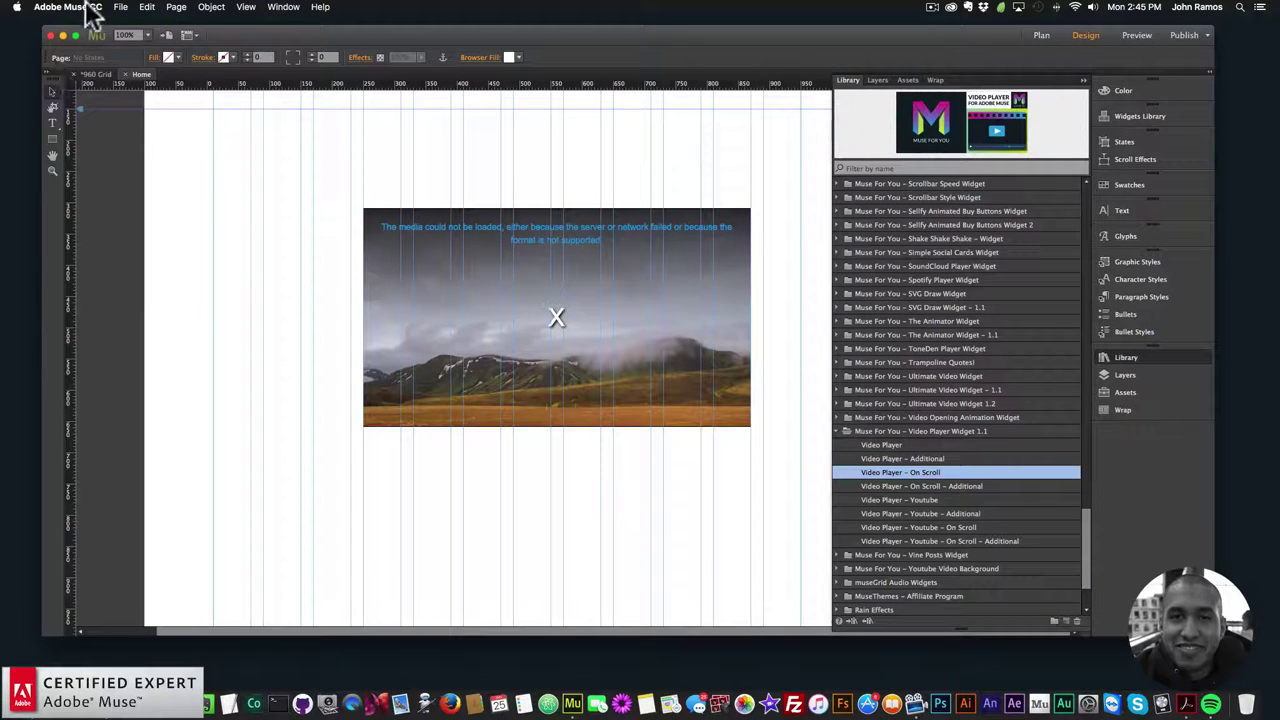
Preview the page in the browser, scroll between the clouds video and the Youtube player to test on-scroll playback, and return to Muse.
left_click(120, 7)
left_click(169, 203)
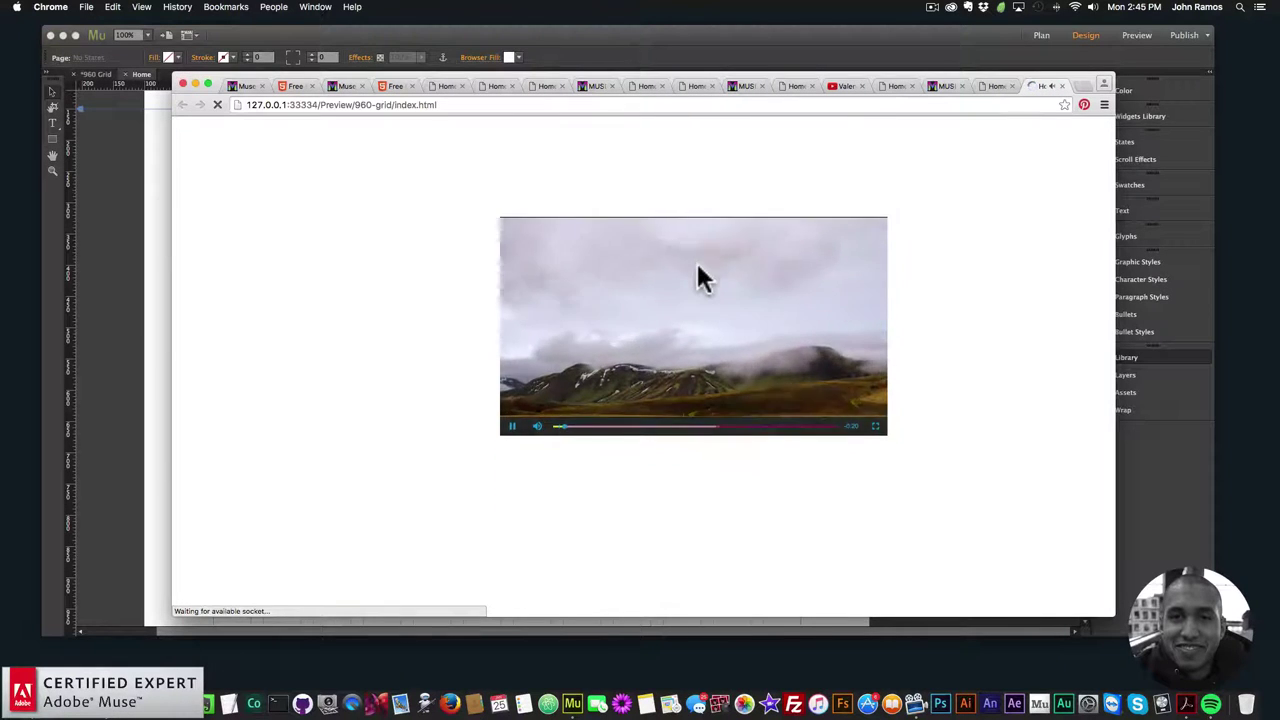
scroll(700, 275, "down", 10)
scroll(650, 282, "up", 6)
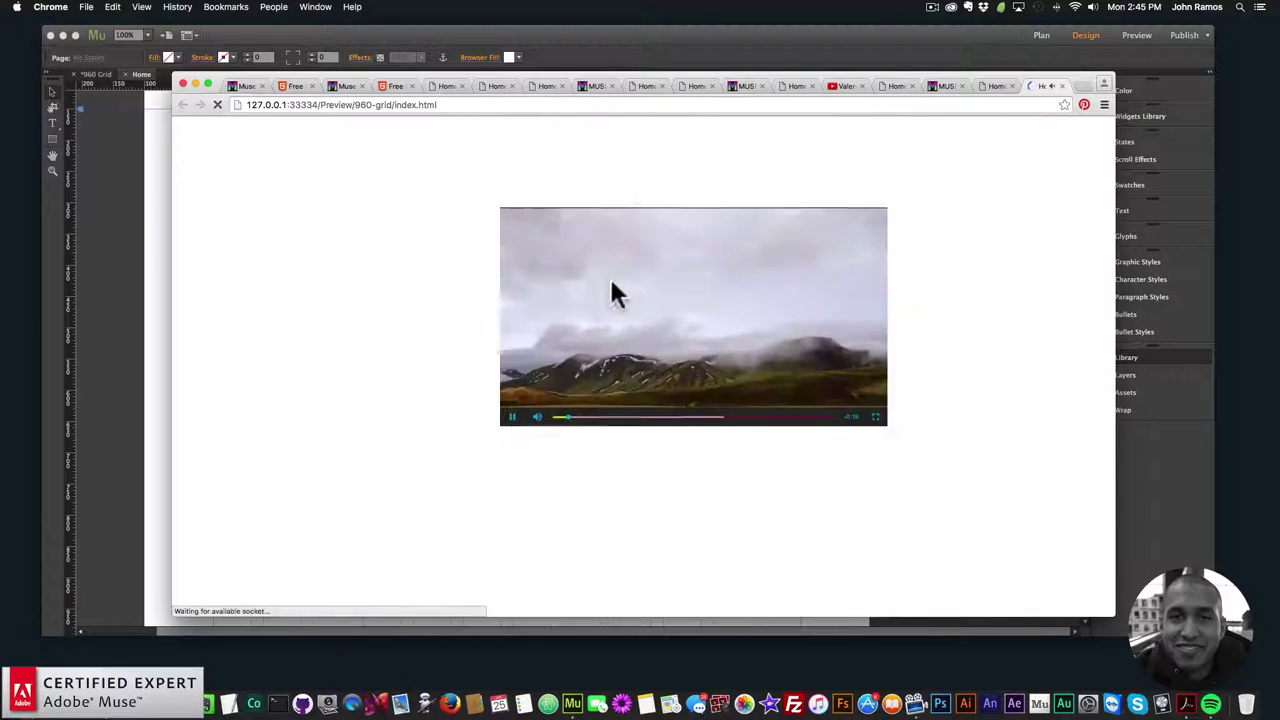
left_click(515, 520)
scroll(505, 490, "down", 6)
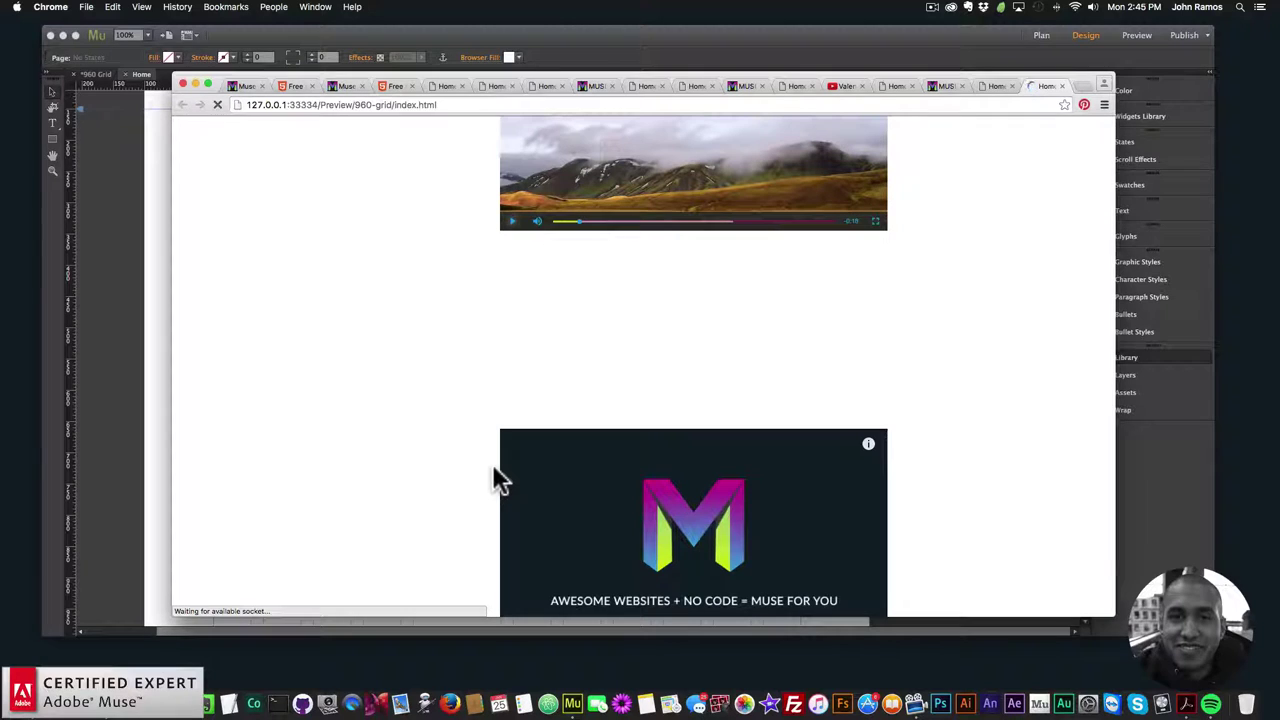
left_click(579, 43)
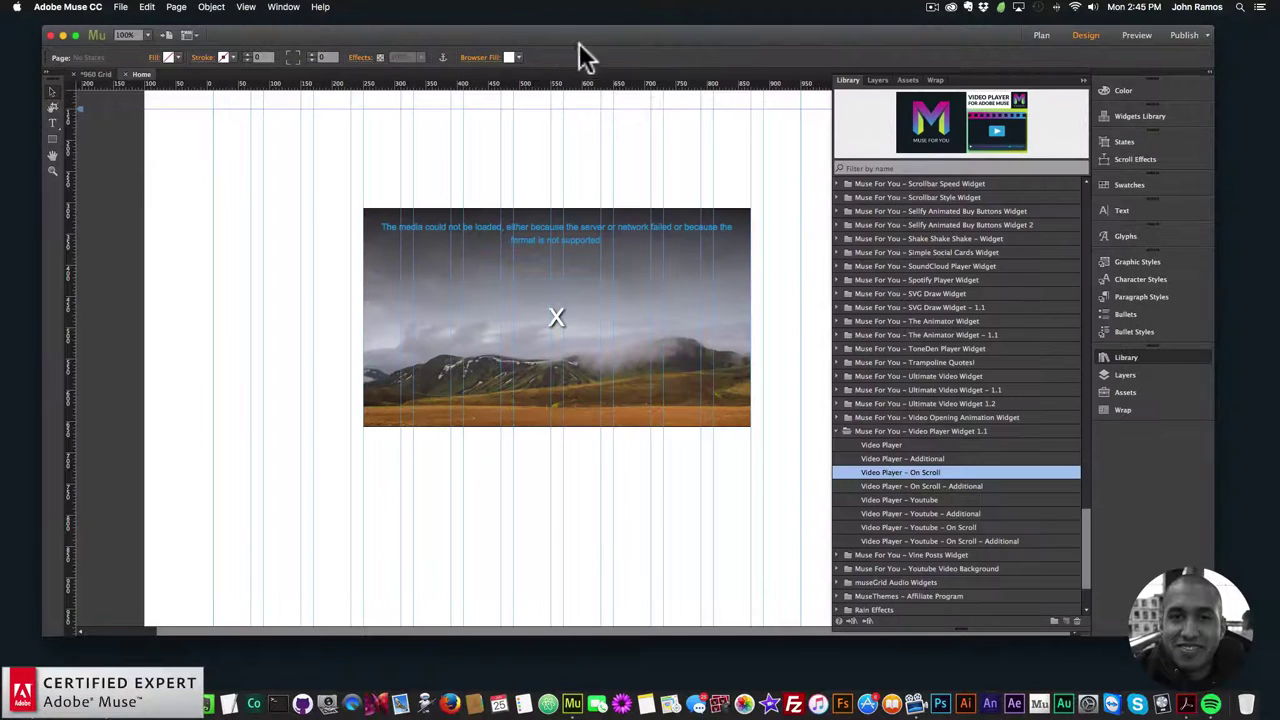
Move the player up to Y 260 and preview the page in the browser.
left_click(640, 272)
left_click_drag(600, 309, 614, 268)
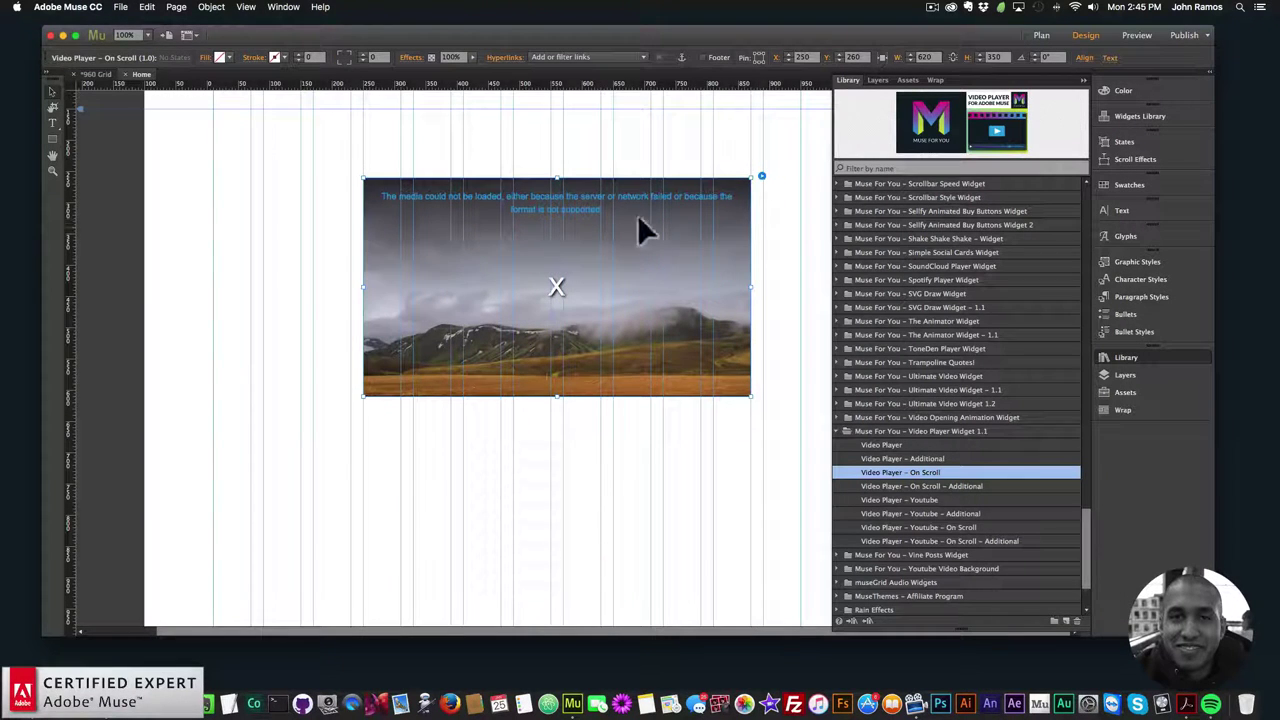
left_click(120, 7)
left_click(166, 208)
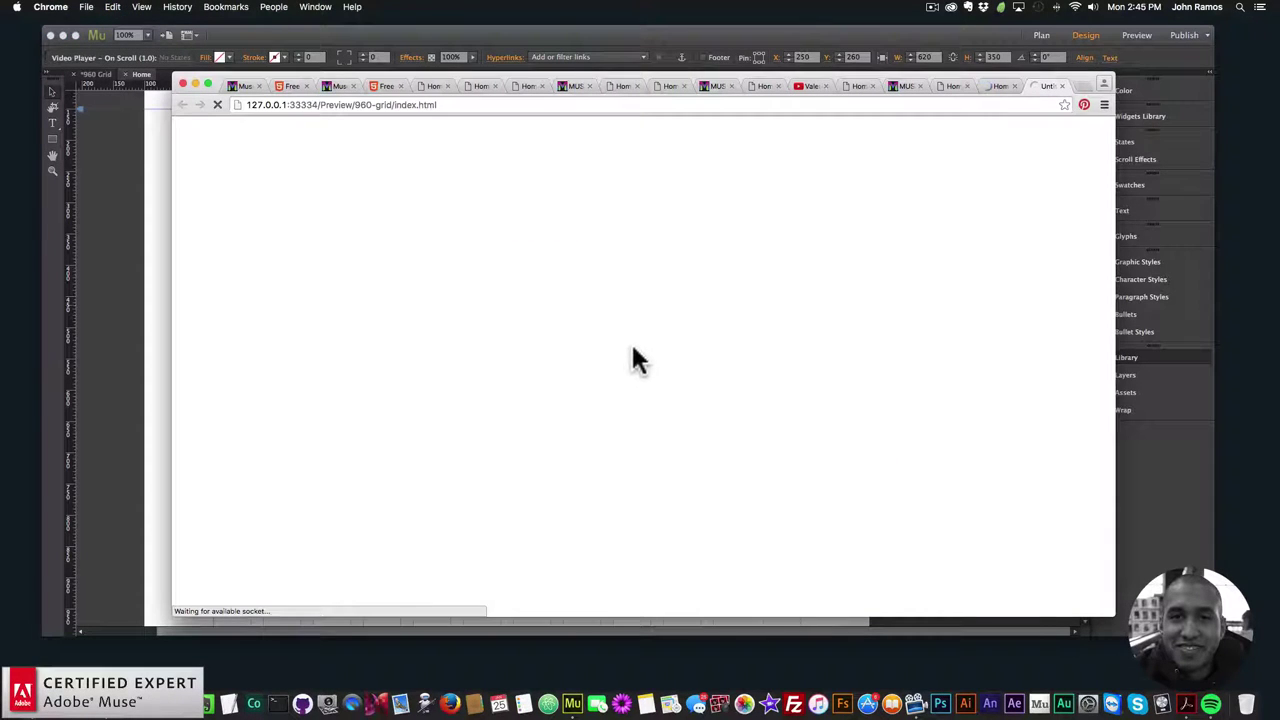
Close three leftover Home preview tabs in the browser.
left_click(1014, 86)
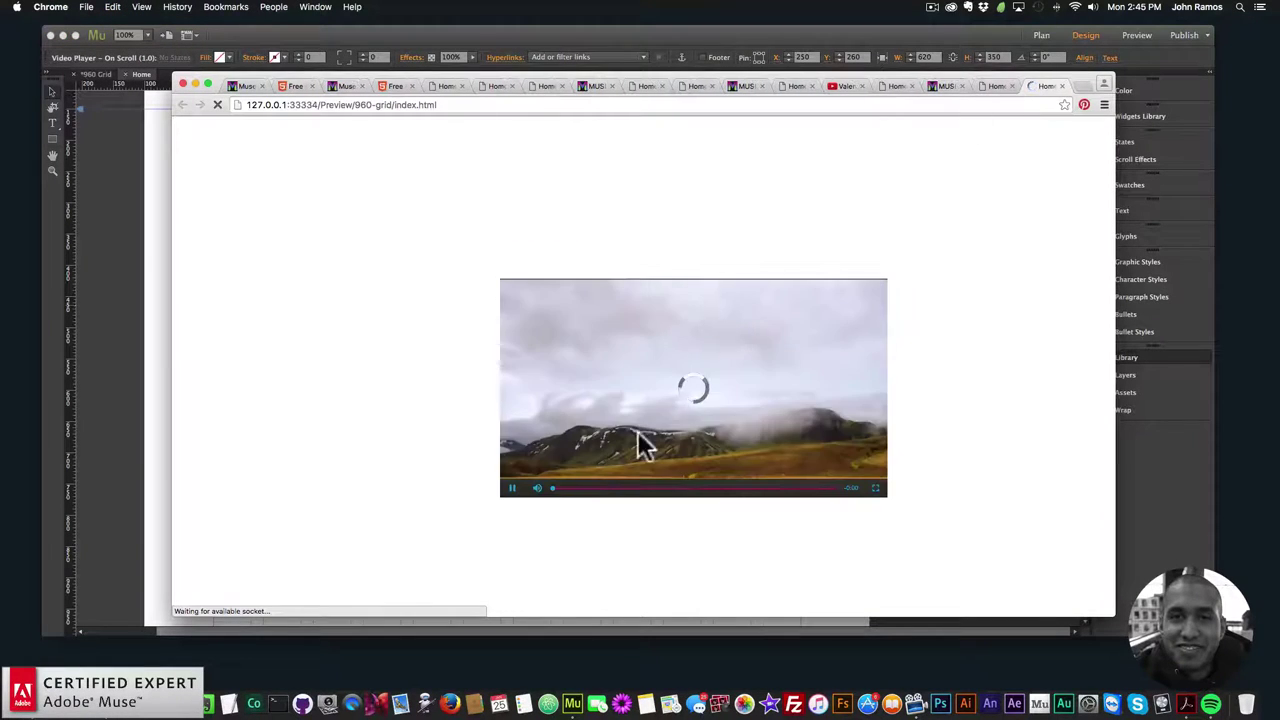
left_click(912, 86)
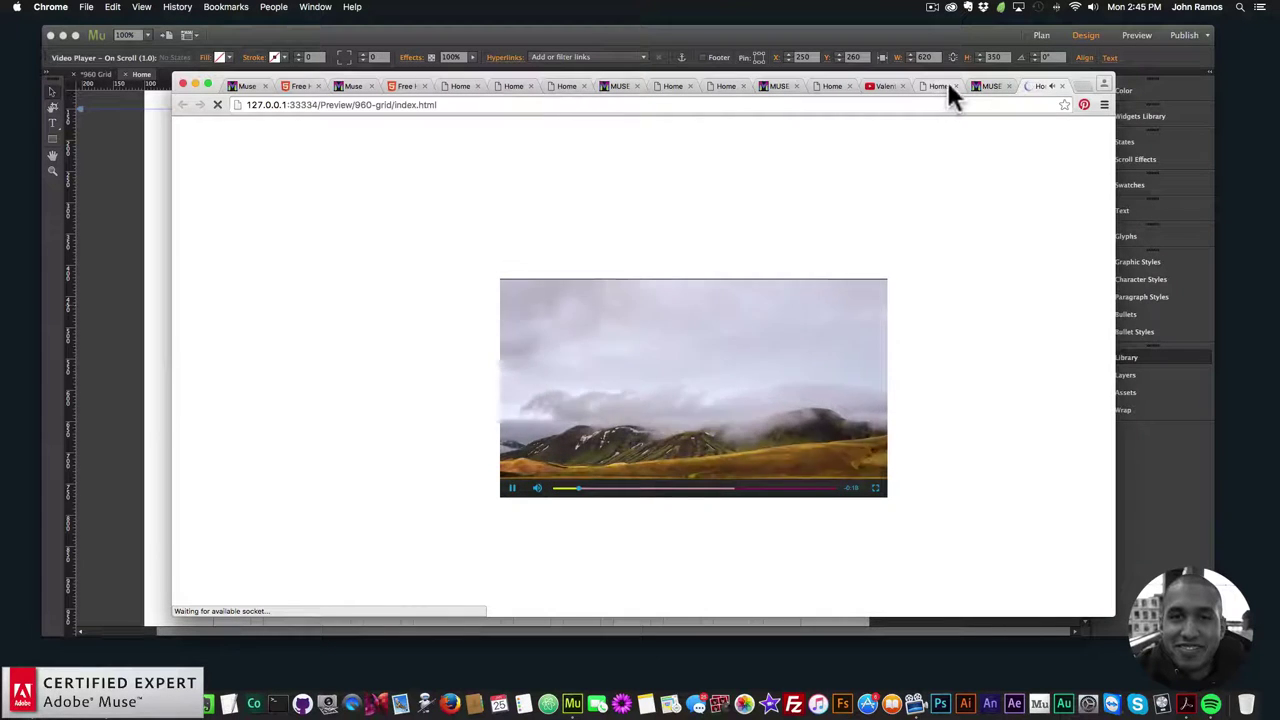
left_click(962, 86)
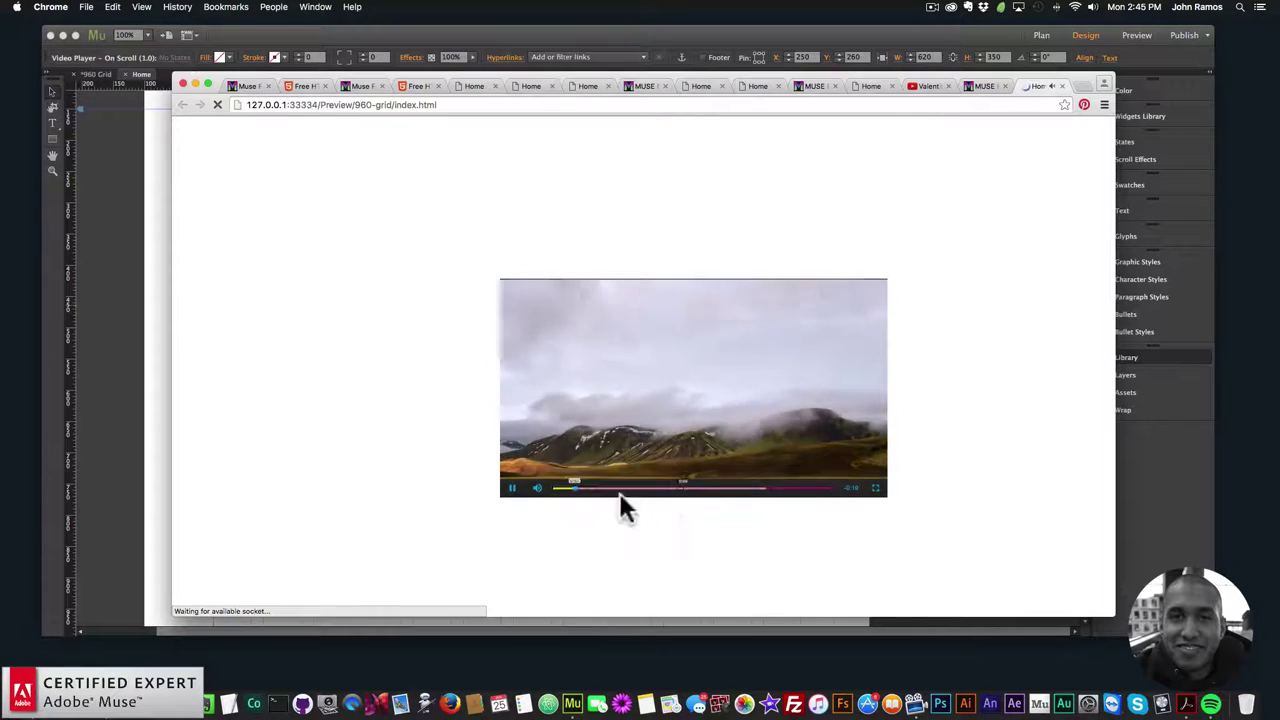
Play the clouds video to its end to test the on-ended URL action, close that browser tab, and return to Muse.
mouse_move(543, 500)
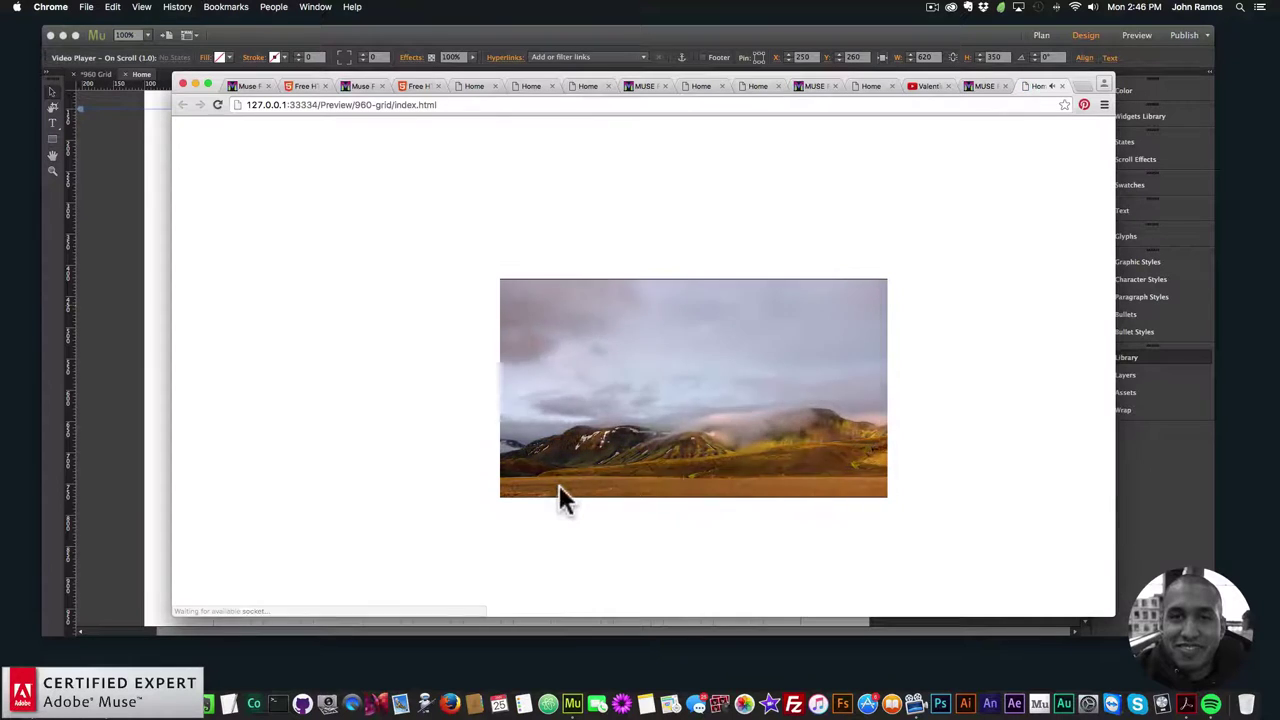
mouse_move(660, 480)
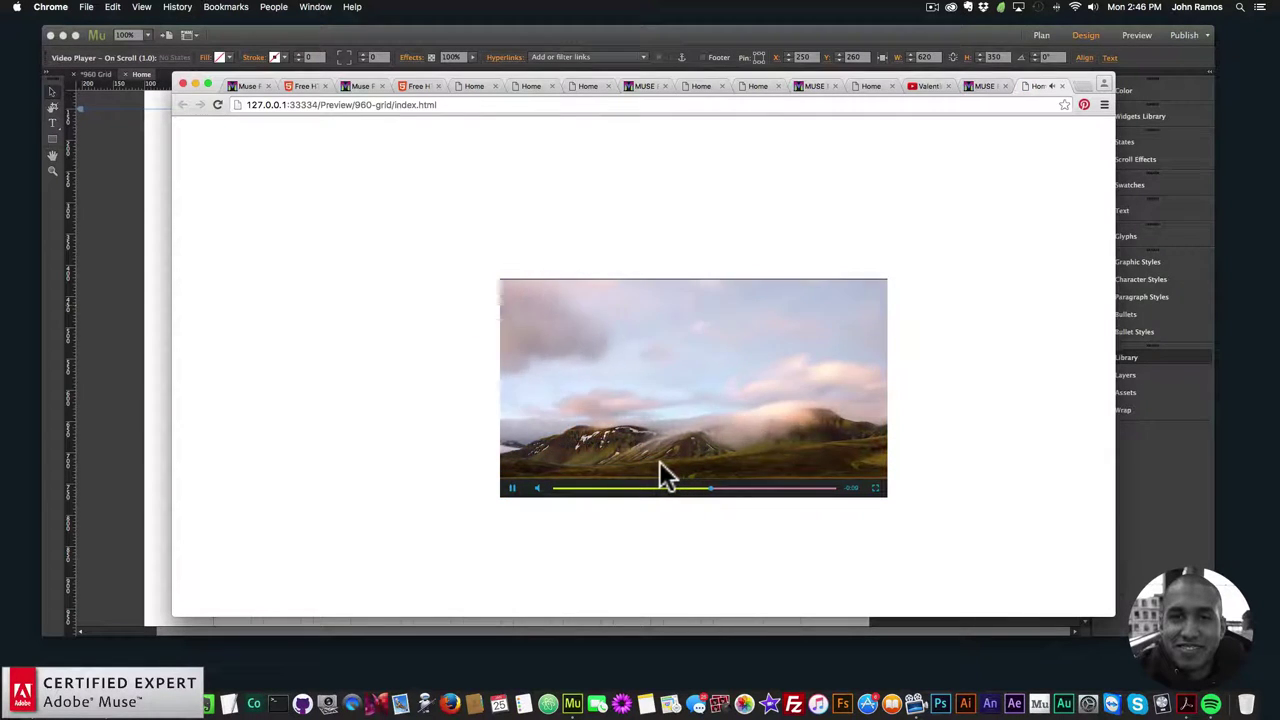
mouse_move(671, 449)
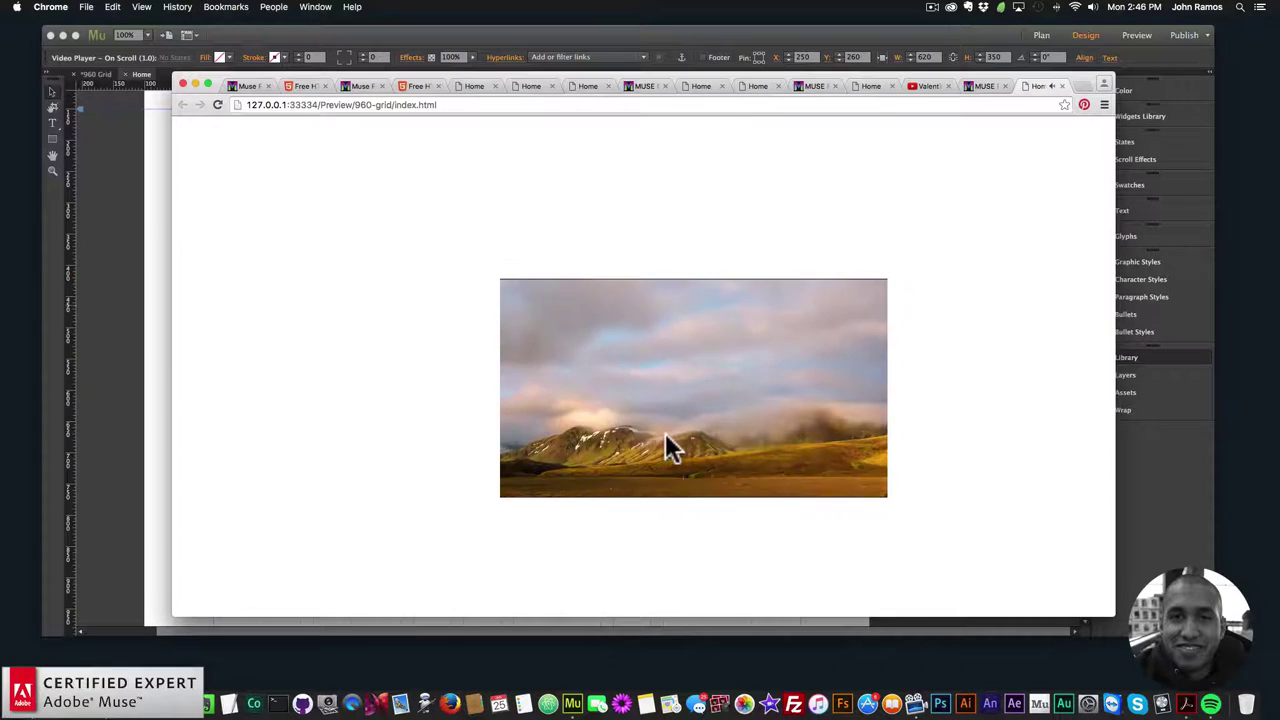
mouse_move(779, 362)
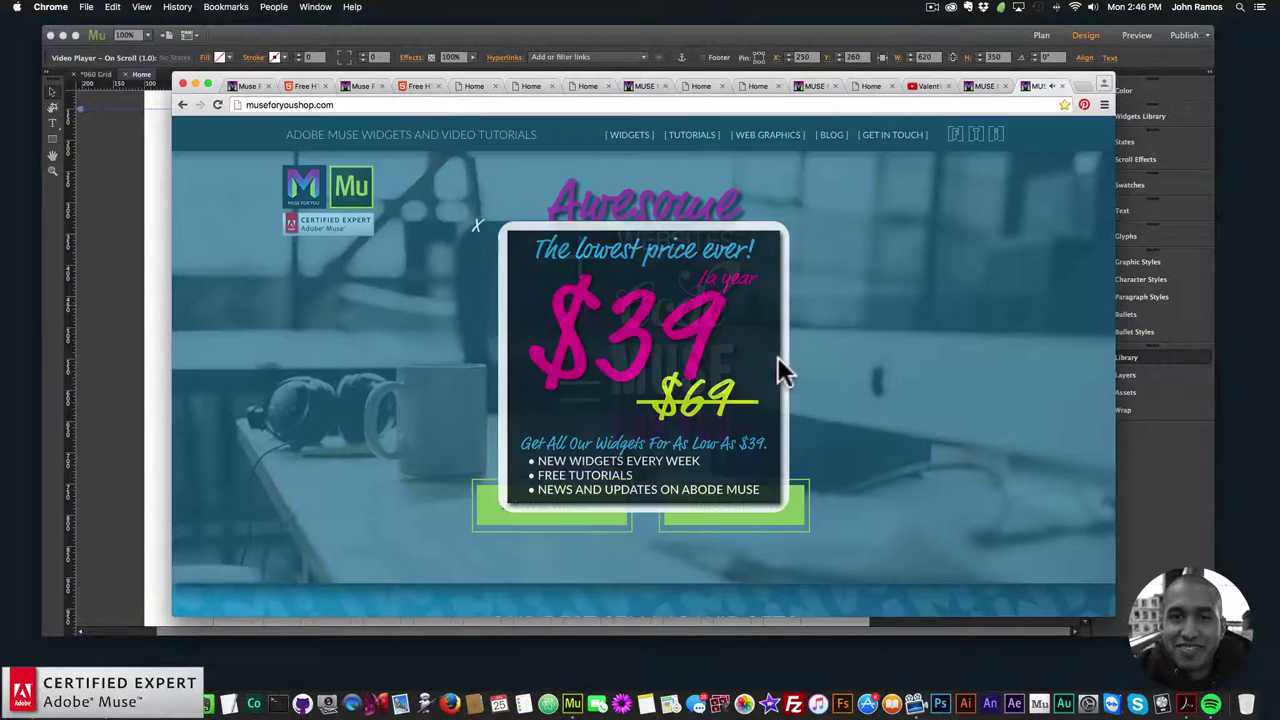
left_click(1062, 86)
left_click(480, 40)
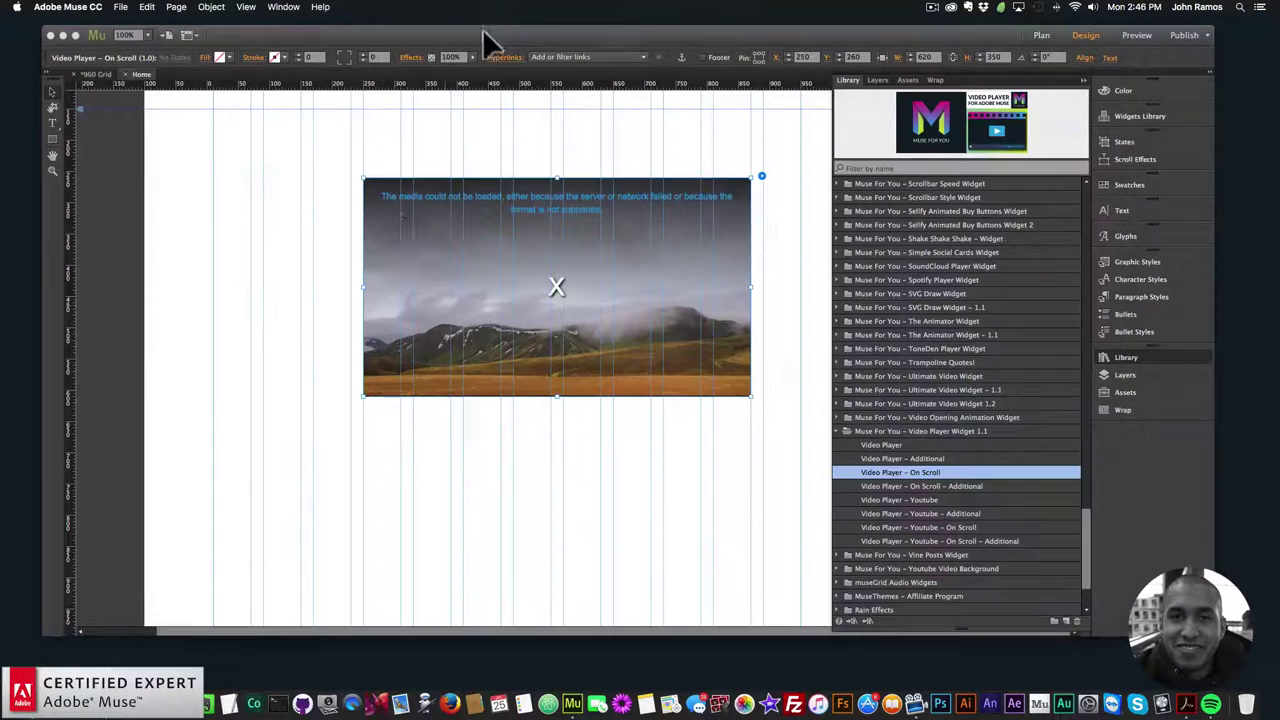
Preview the page once more to check the players' control bars while scrolling, and return to Muse.
left_click(252, 250)
left_click(120, 6)
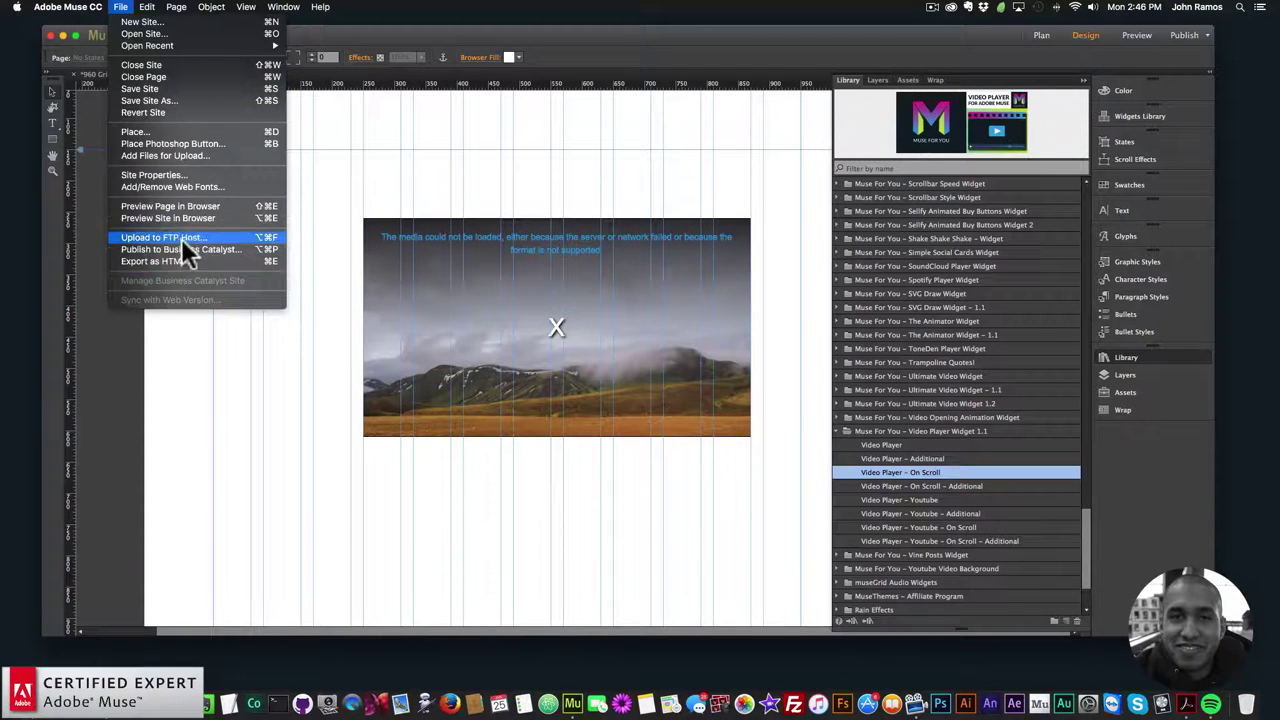
left_click(178, 206)
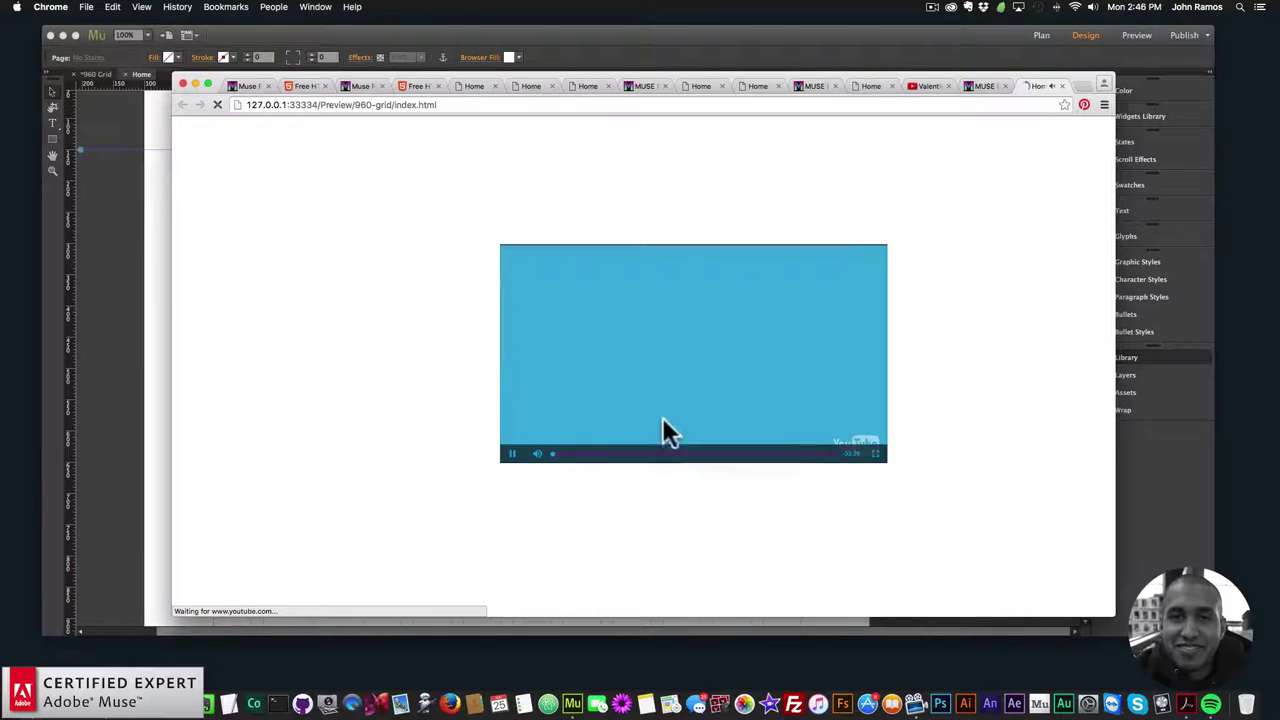
key("super+Tab")
Set the On Scroll player's icon and number size to 15 px.
left_click(607, 290)
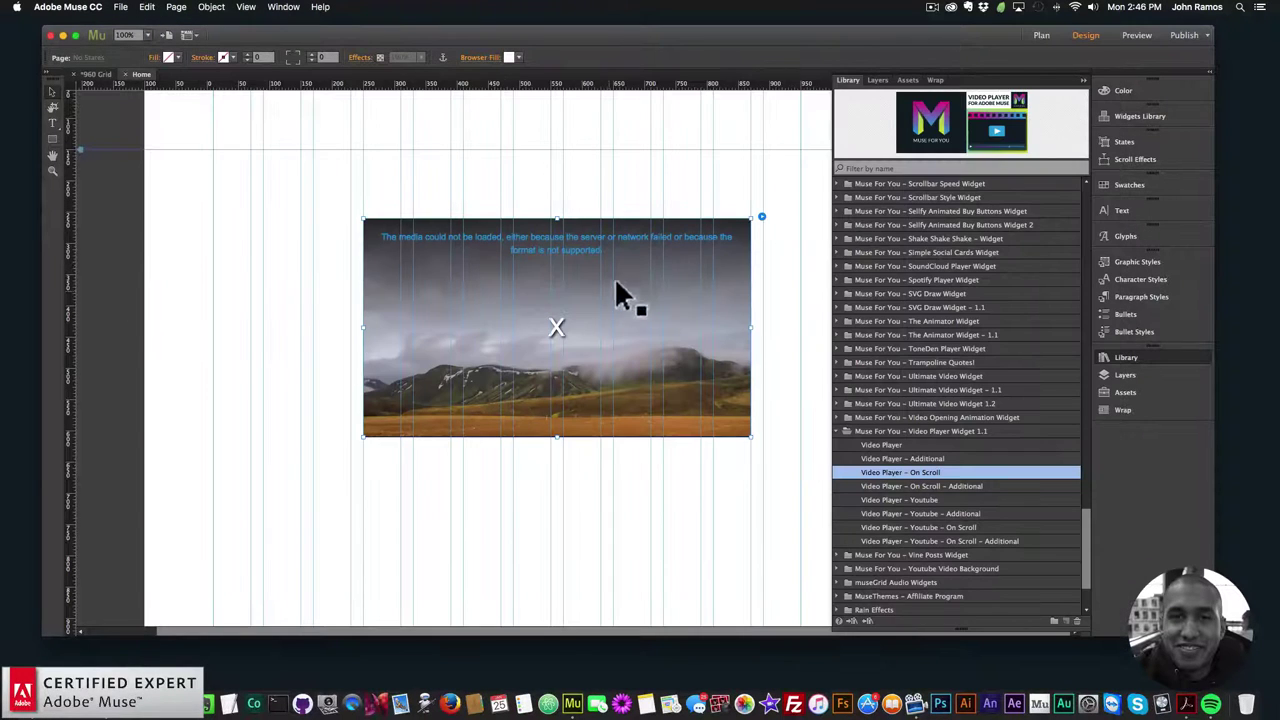
left_click(758, 213)
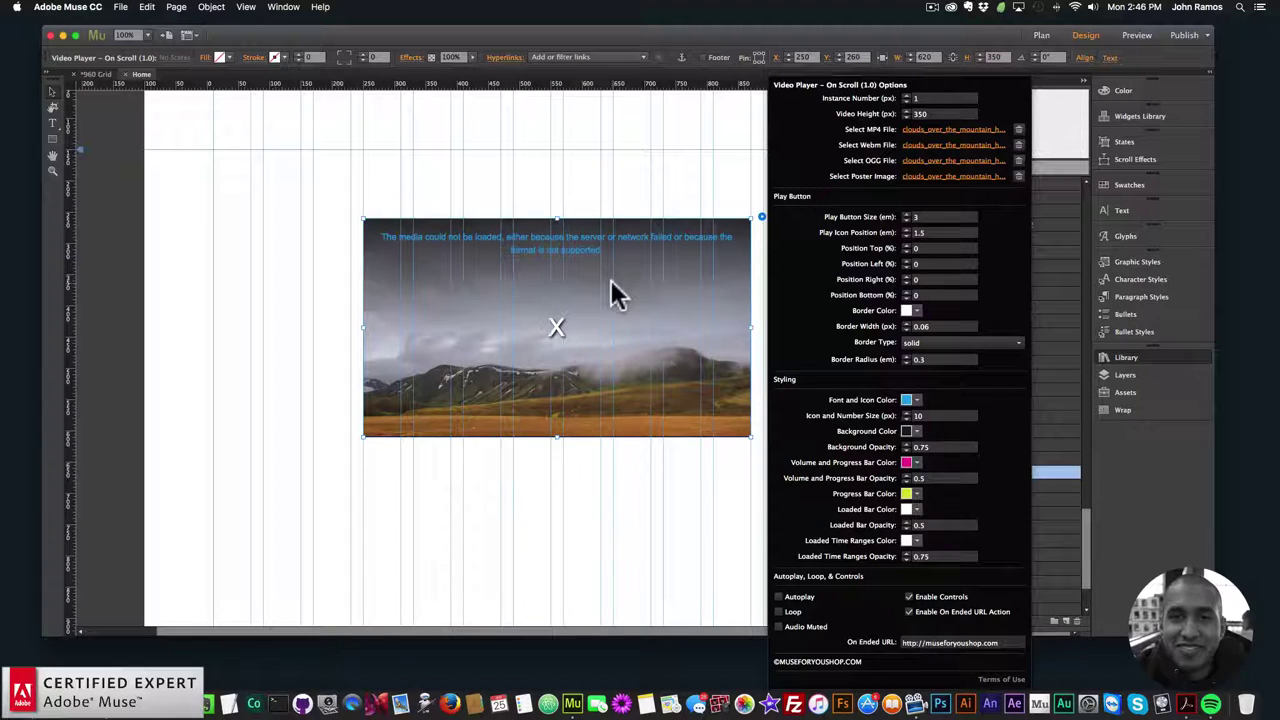
double_click(918, 415)
type("15")
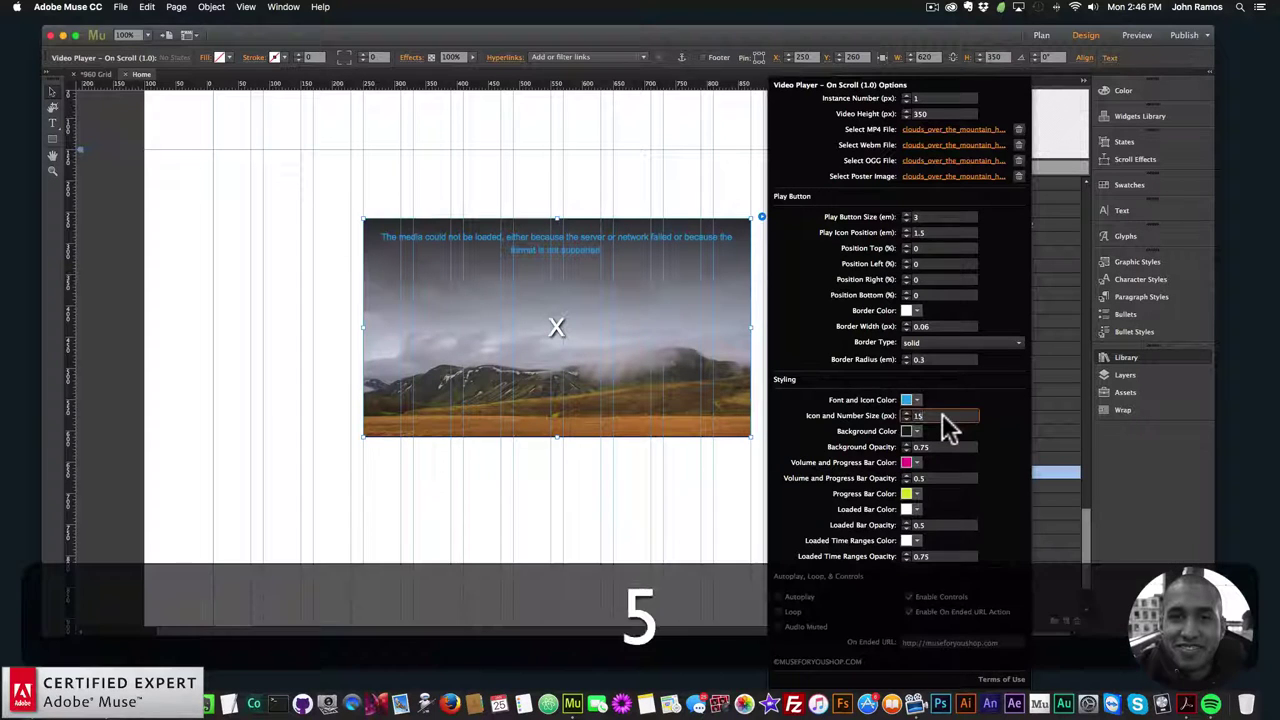
key("Return")
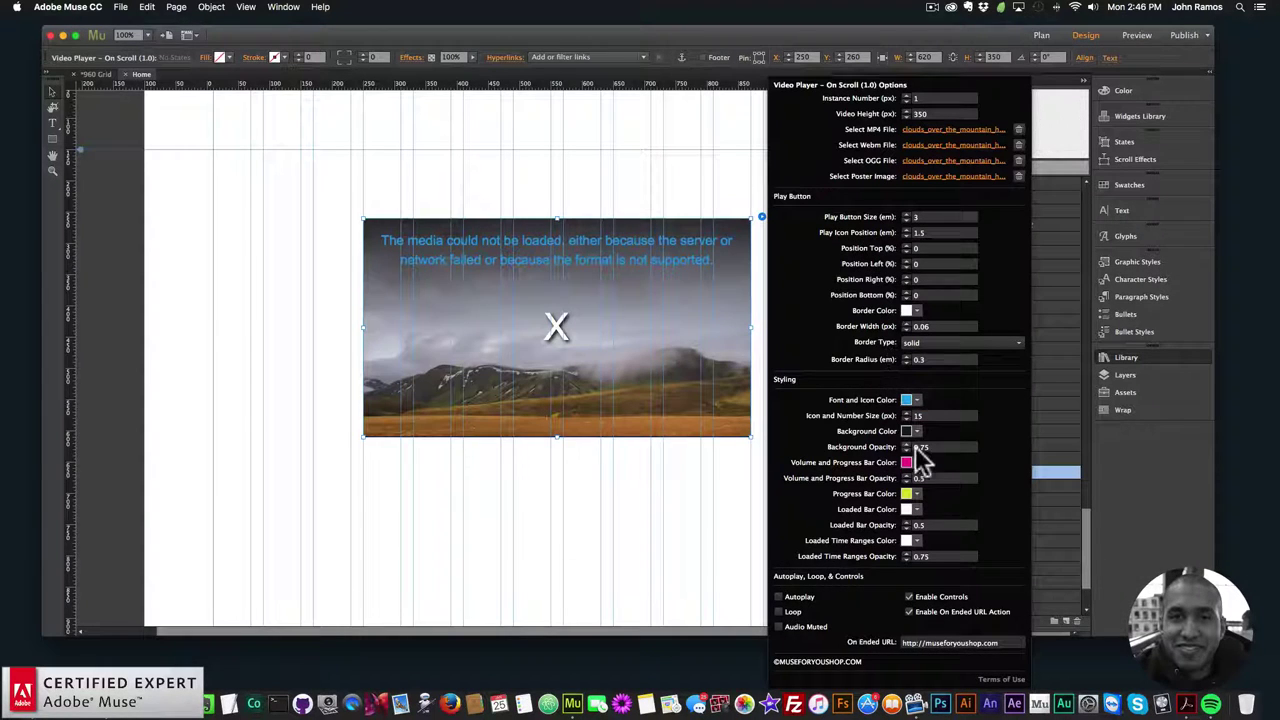
Set the play button's border radius to 0 em.
left_click(938, 553)
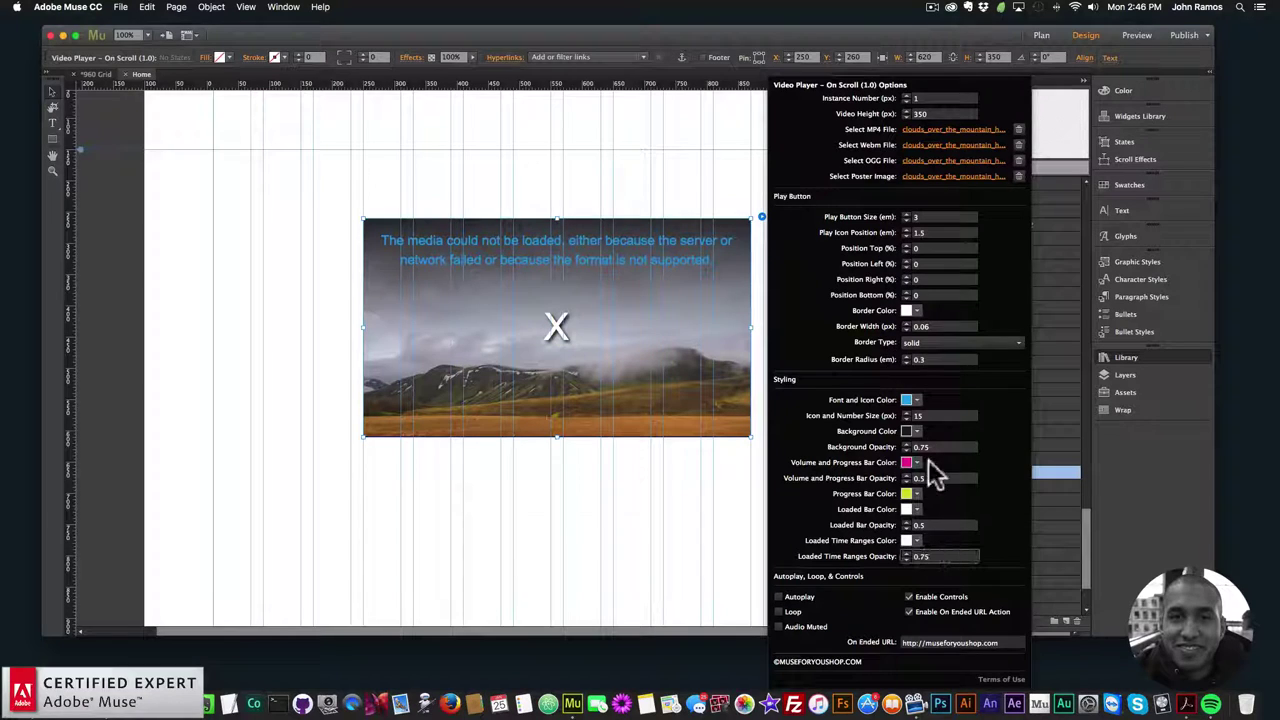
left_click(950, 359)
key("super+a")
type("0")
key("Return")
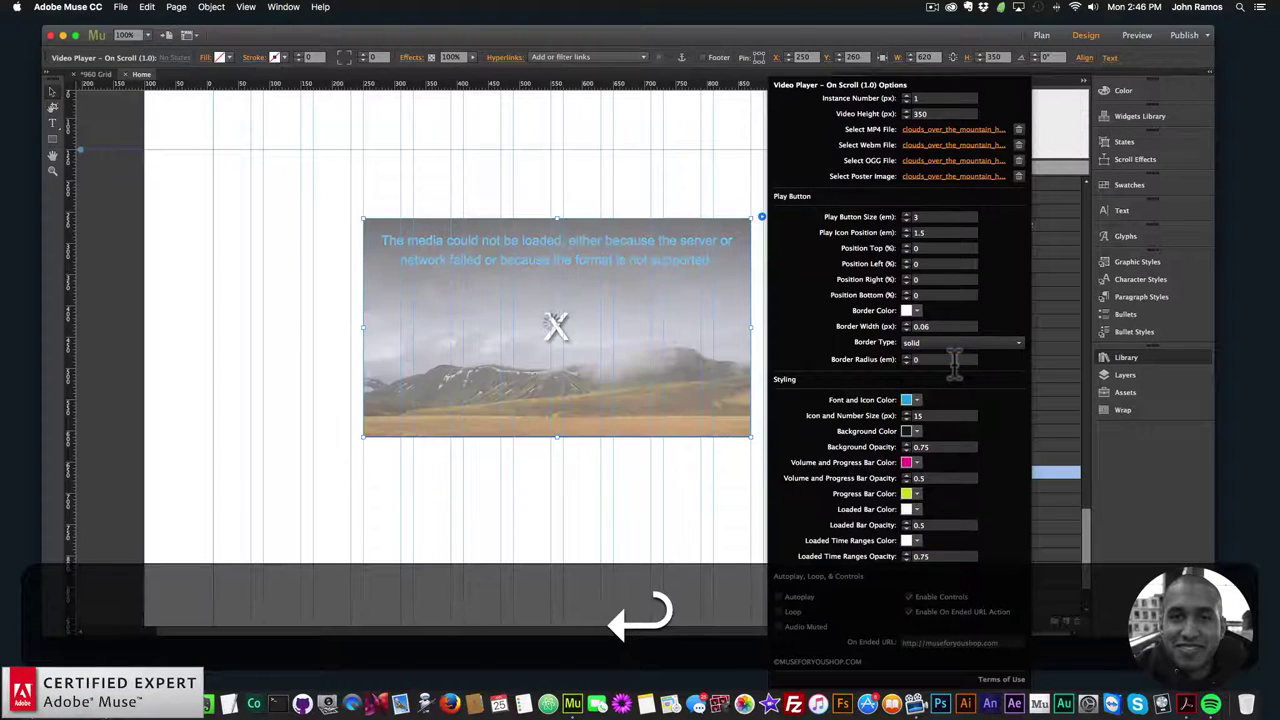
Preview the restyled players in the browser, scroll down to the Youtube video and back up, and return to Muse.
left_click(122, 7)
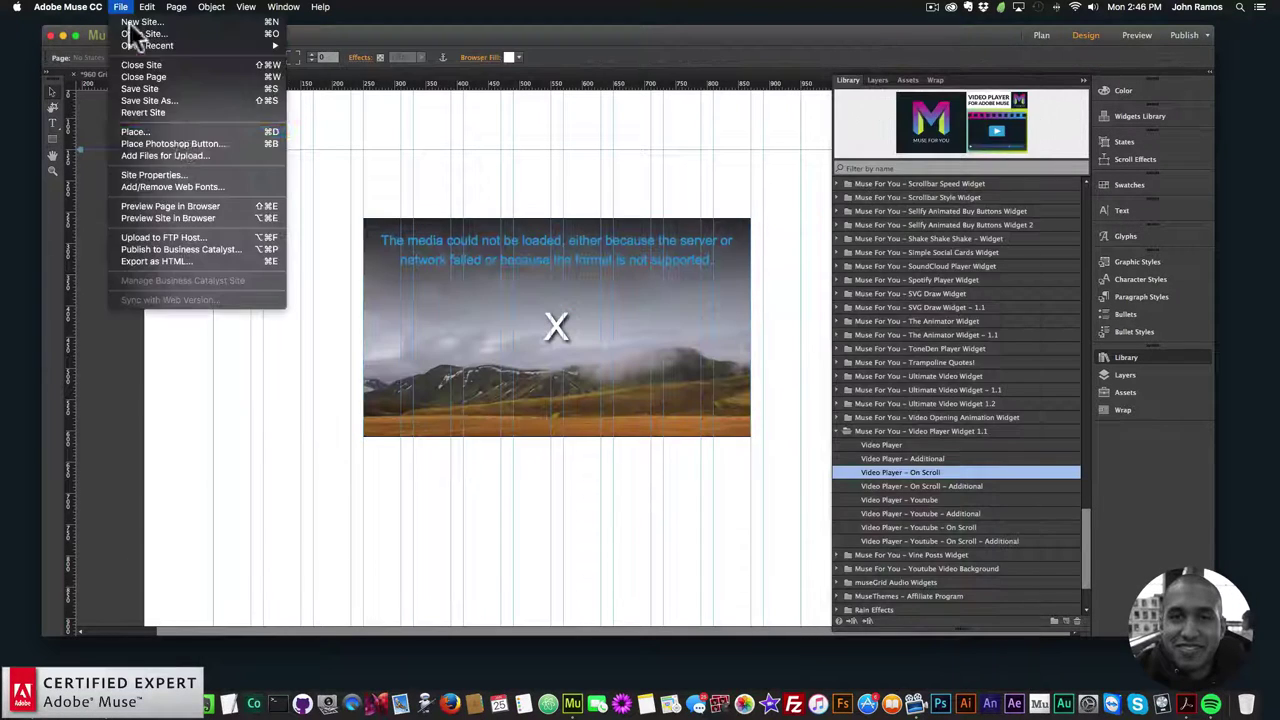
left_click(171, 206)
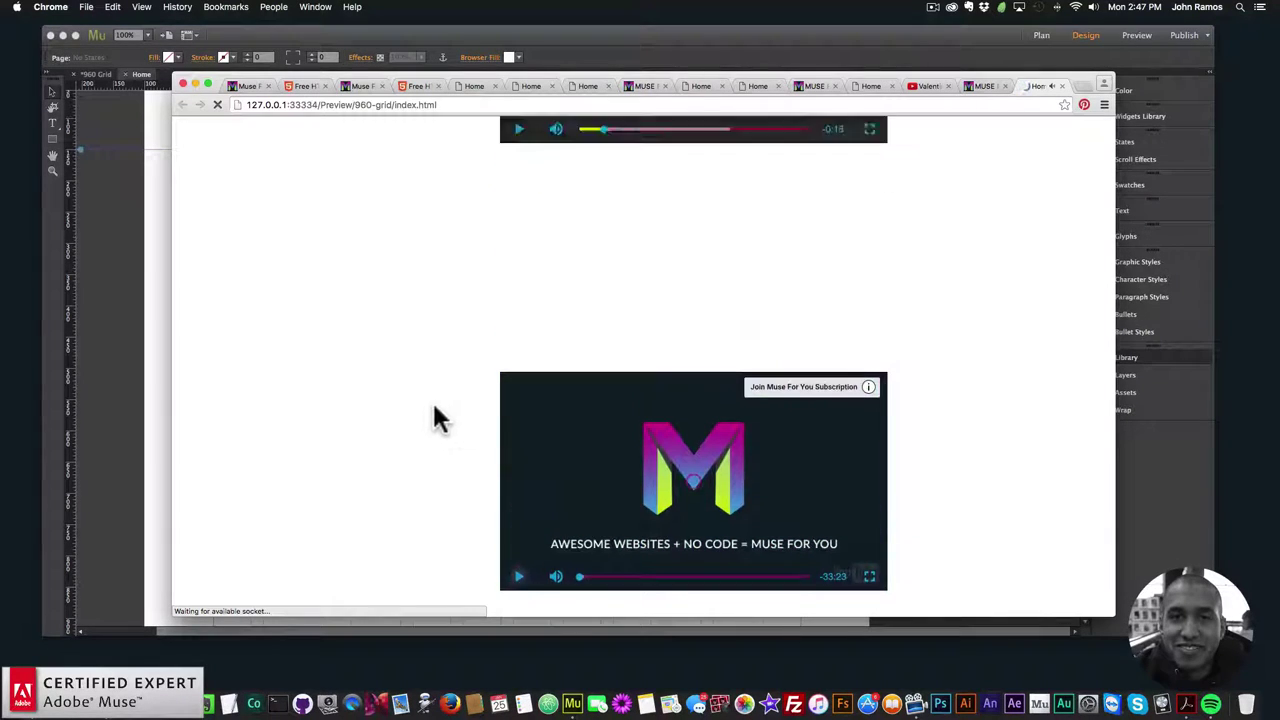
mouse_move(517, 380)
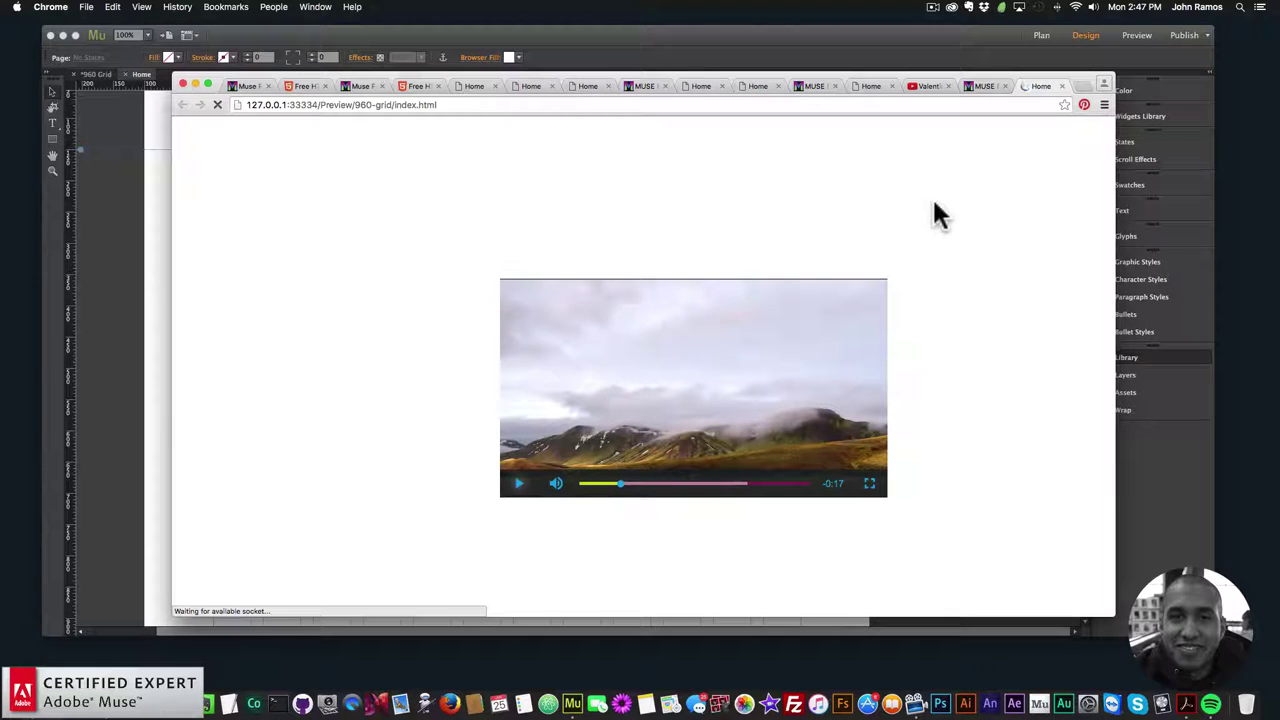
left_click(614, 38)
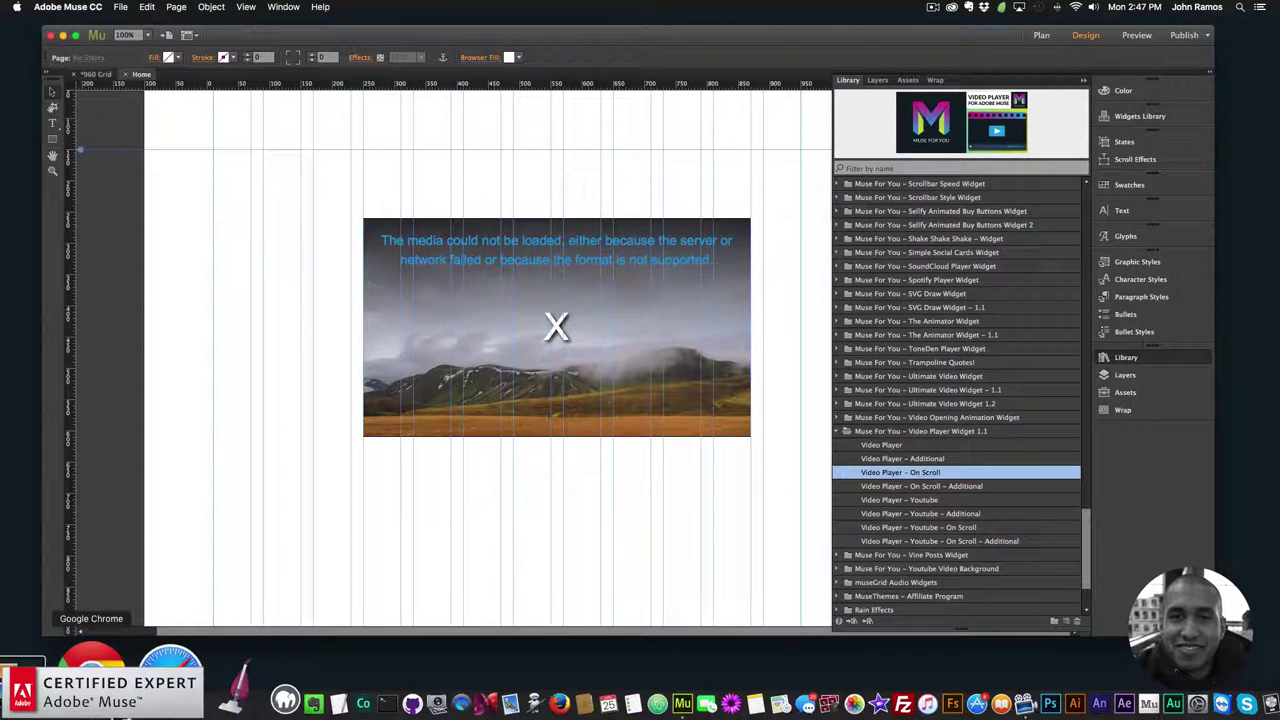
Switch to Chrome, close the preview page and load museforyoushop.com in a new tab.
left_click(91, 700)
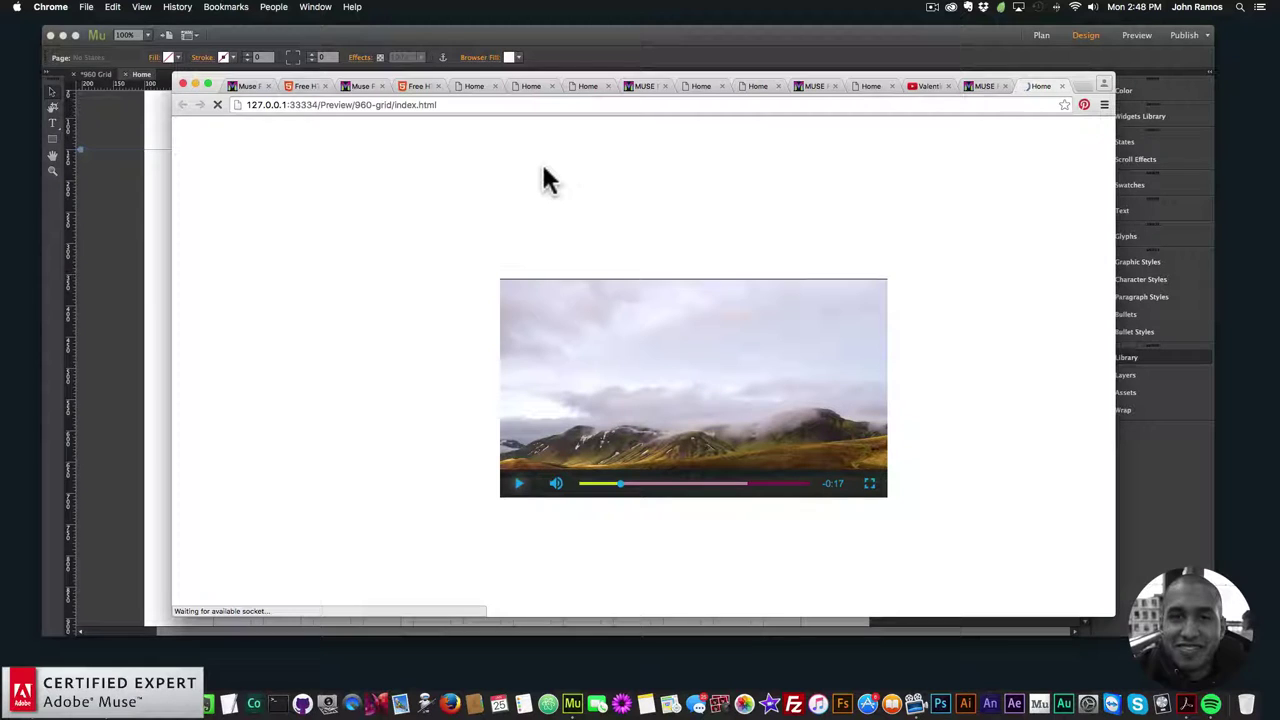
left_click(1061, 86)
left_click(1082, 88)
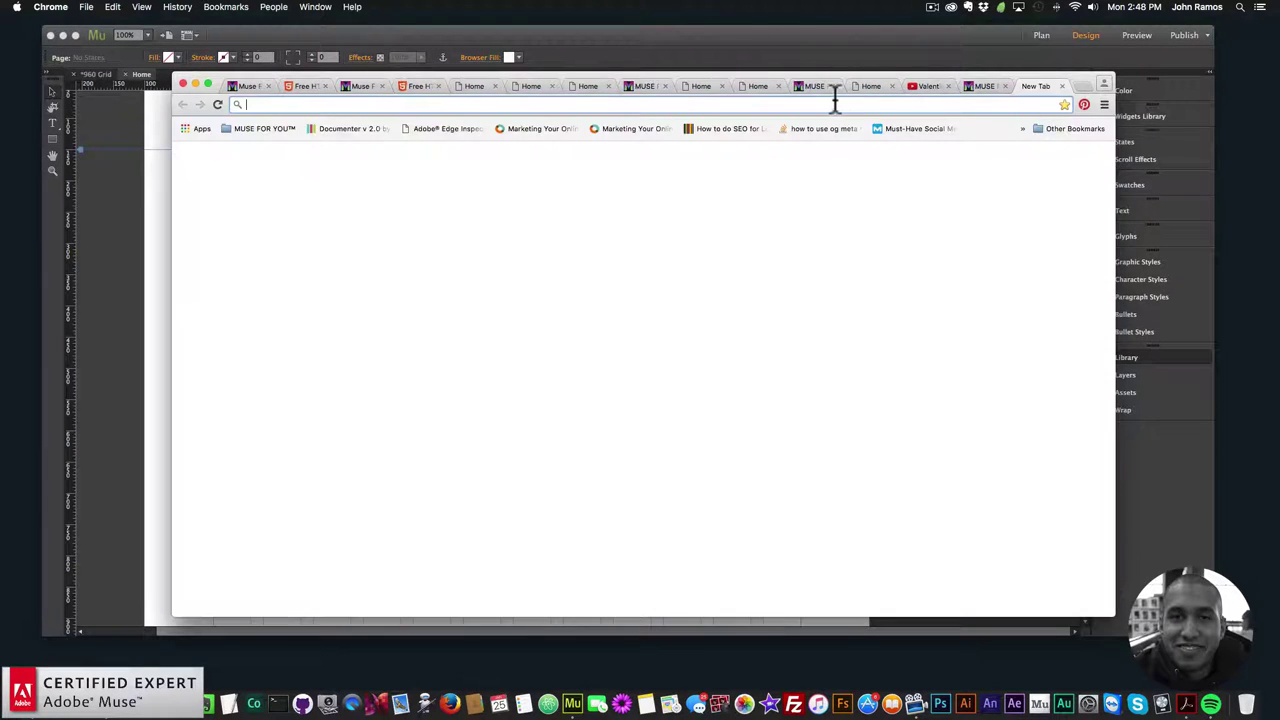
type("museforyoushop.com")
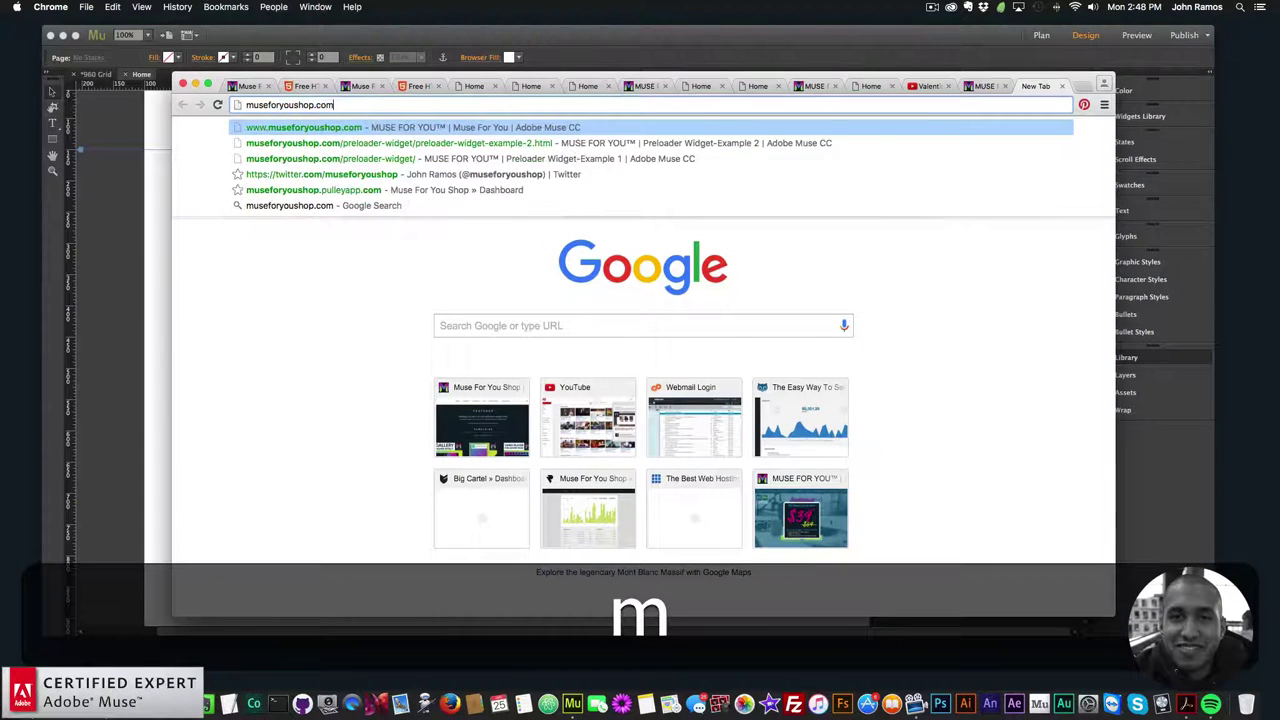
key("Return")
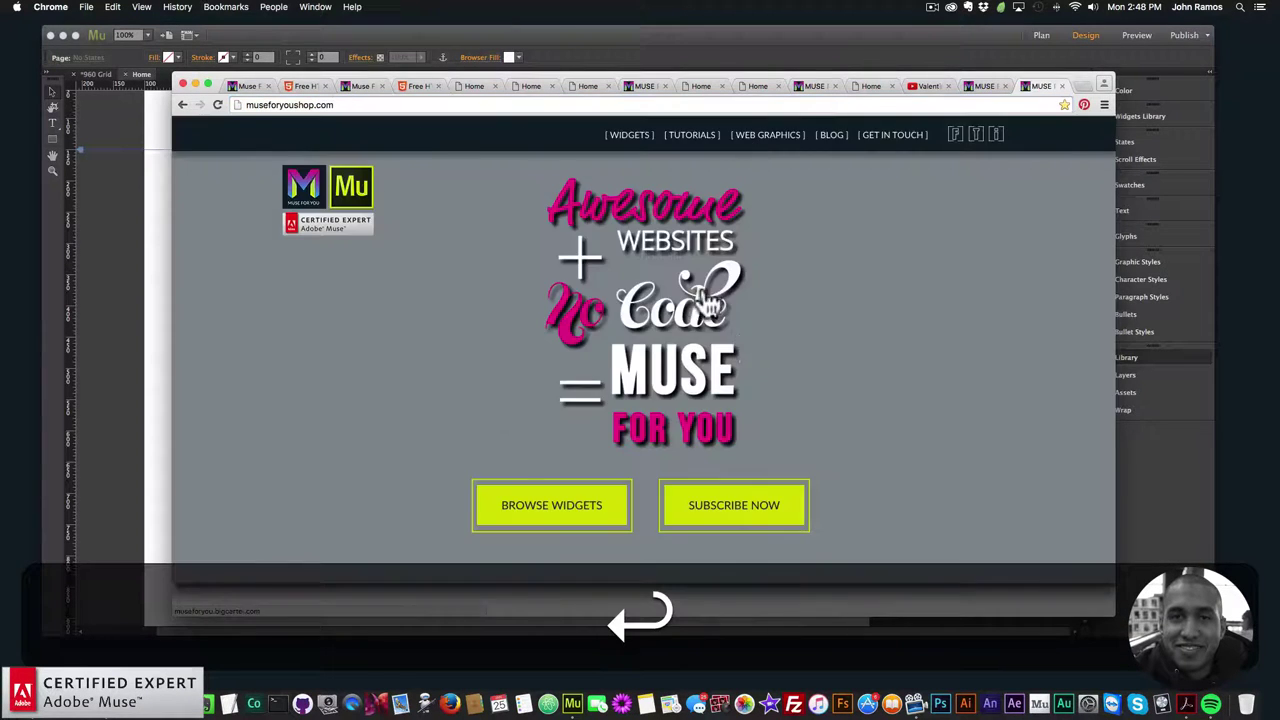
Go to the shop's widget listing, look through the featured widgets and open the Video Player Widget product page.
scroll(540, 250, "down", 5)
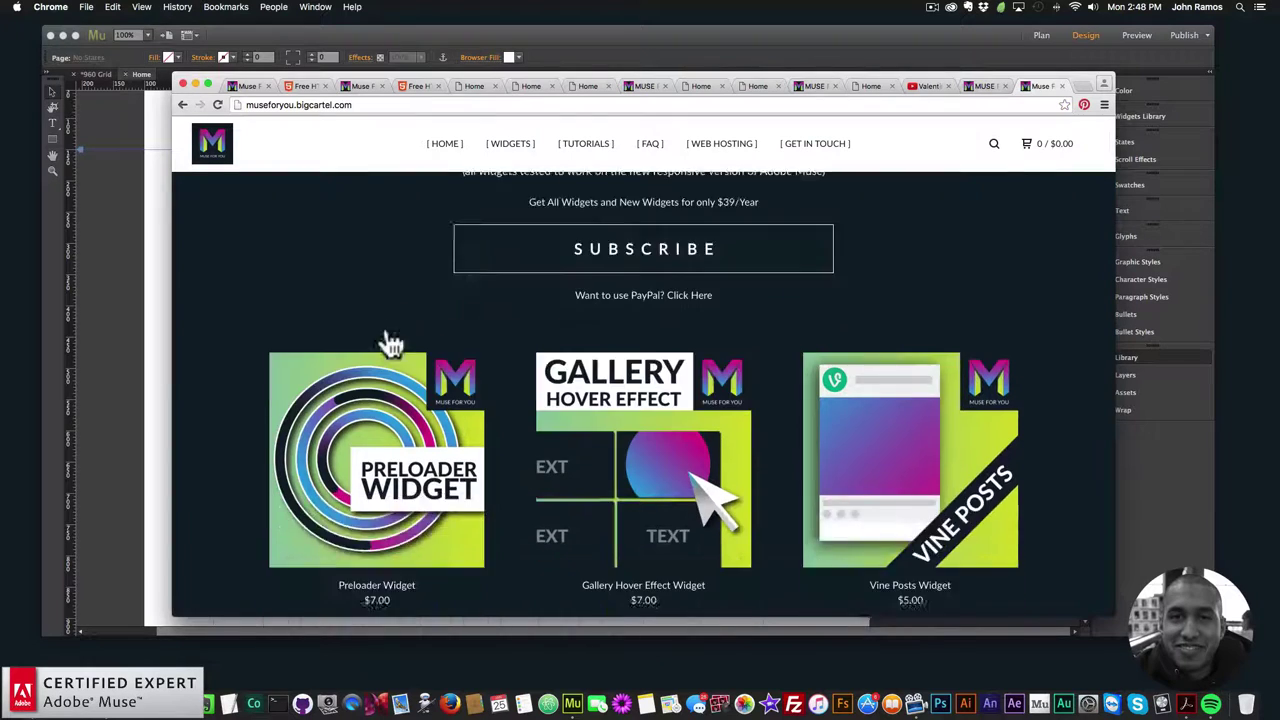
scroll(360, 400, "down", 1)
scroll(383, 364, "up", 5)
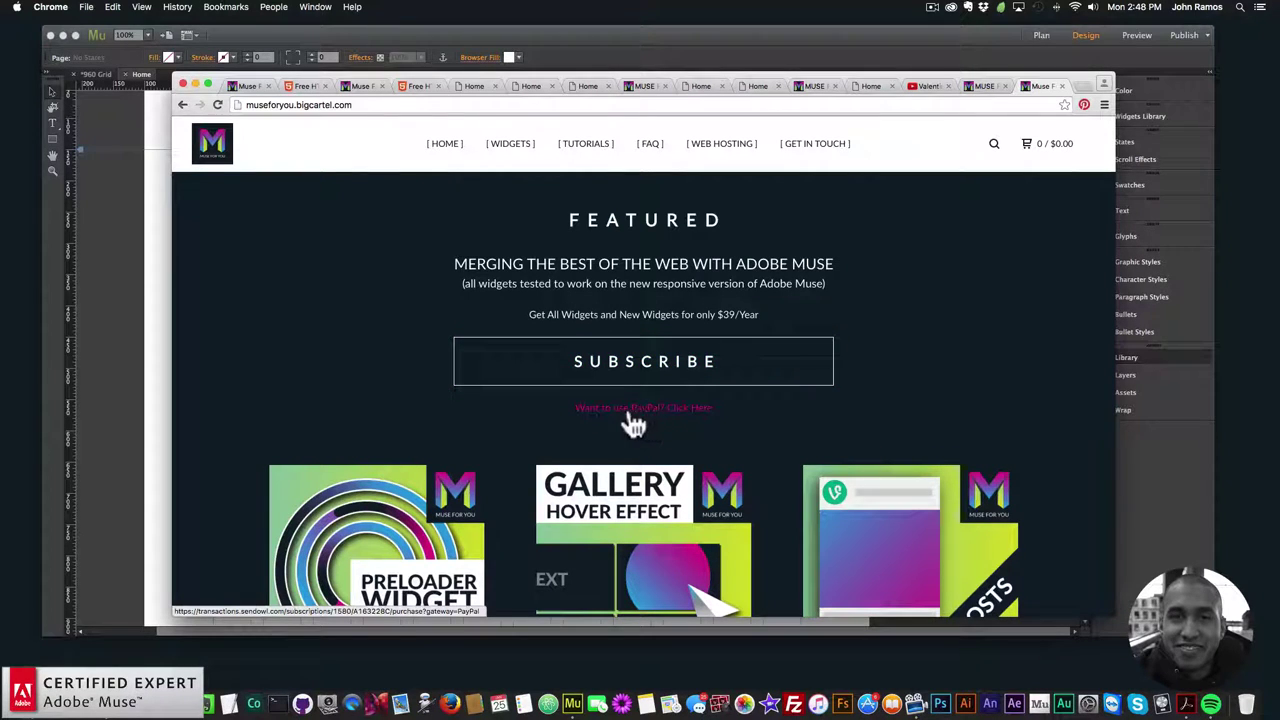
scroll(509, 420, "down", 5)
scroll(510, 406, "down", 2)
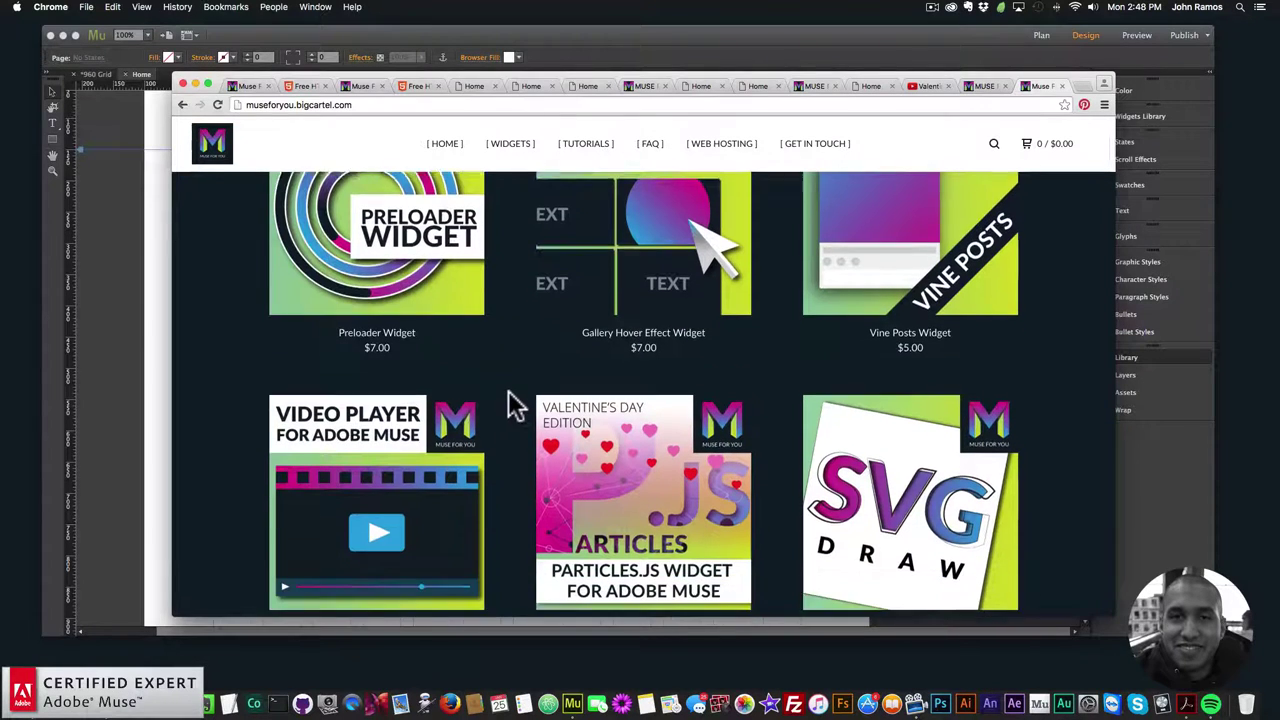
scroll(362, 492, "down", 1)
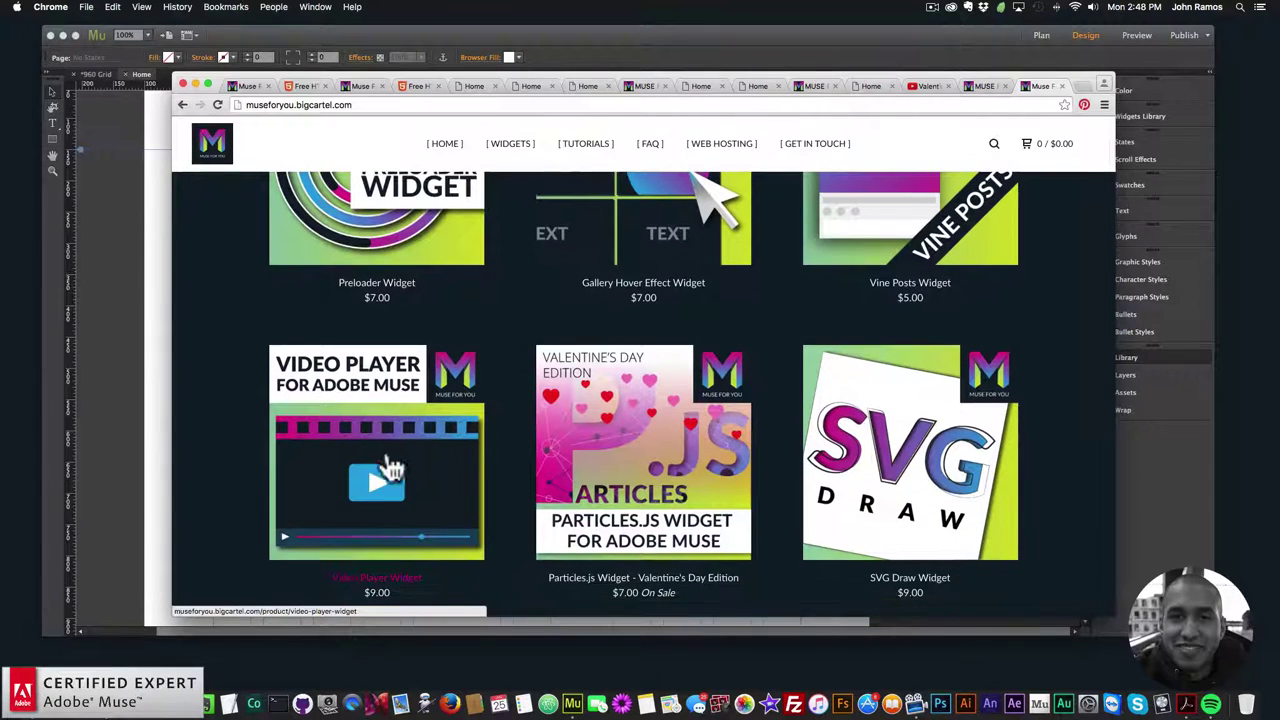
left_click(383, 462)
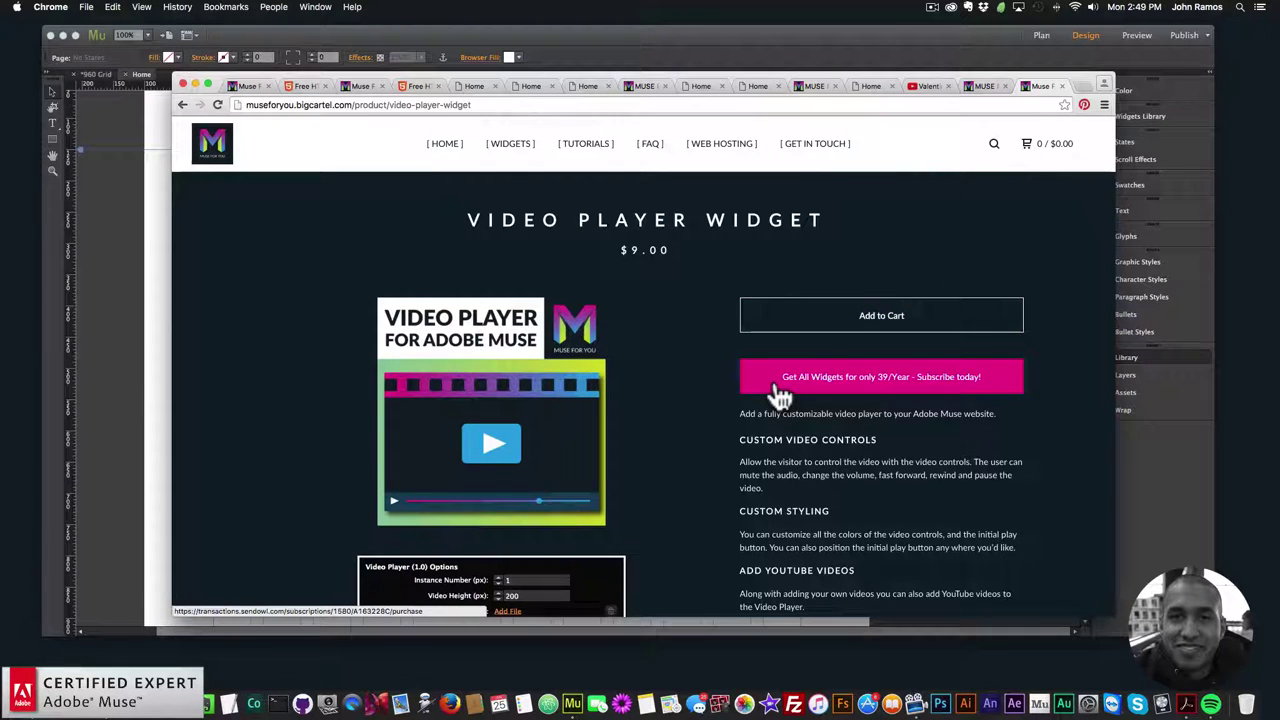
Look through the Video Player Widget's feature descriptions down to the example links for each player version.
scroll(720, 395, "down", 8)
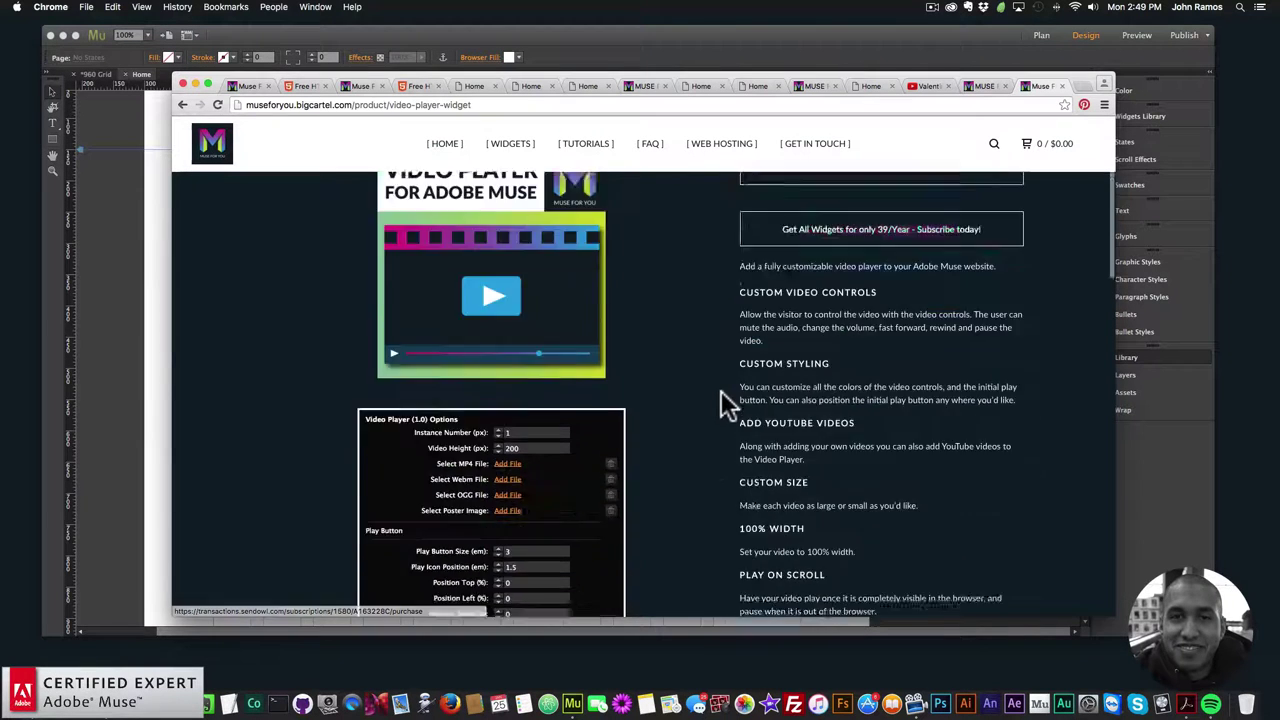
scroll(718, 391, "up", 5)
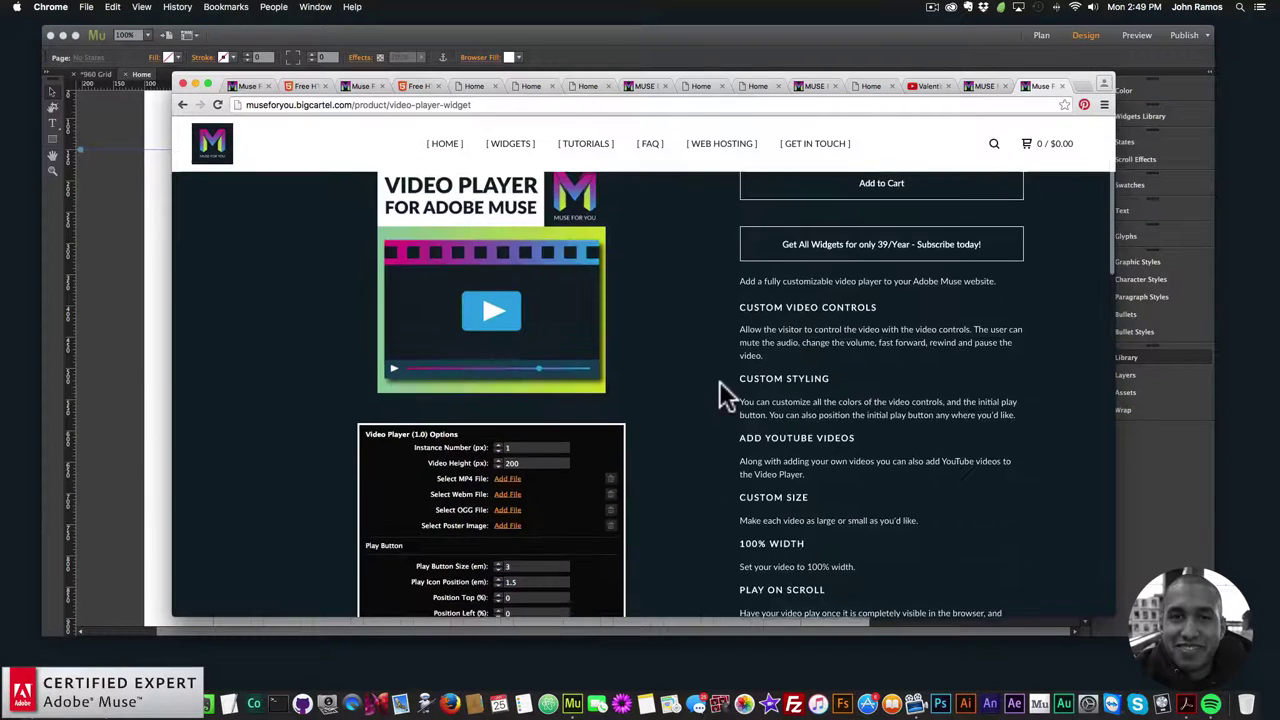
scroll(709, 394, "down", 15)
scroll(708, 379, "down", 2)
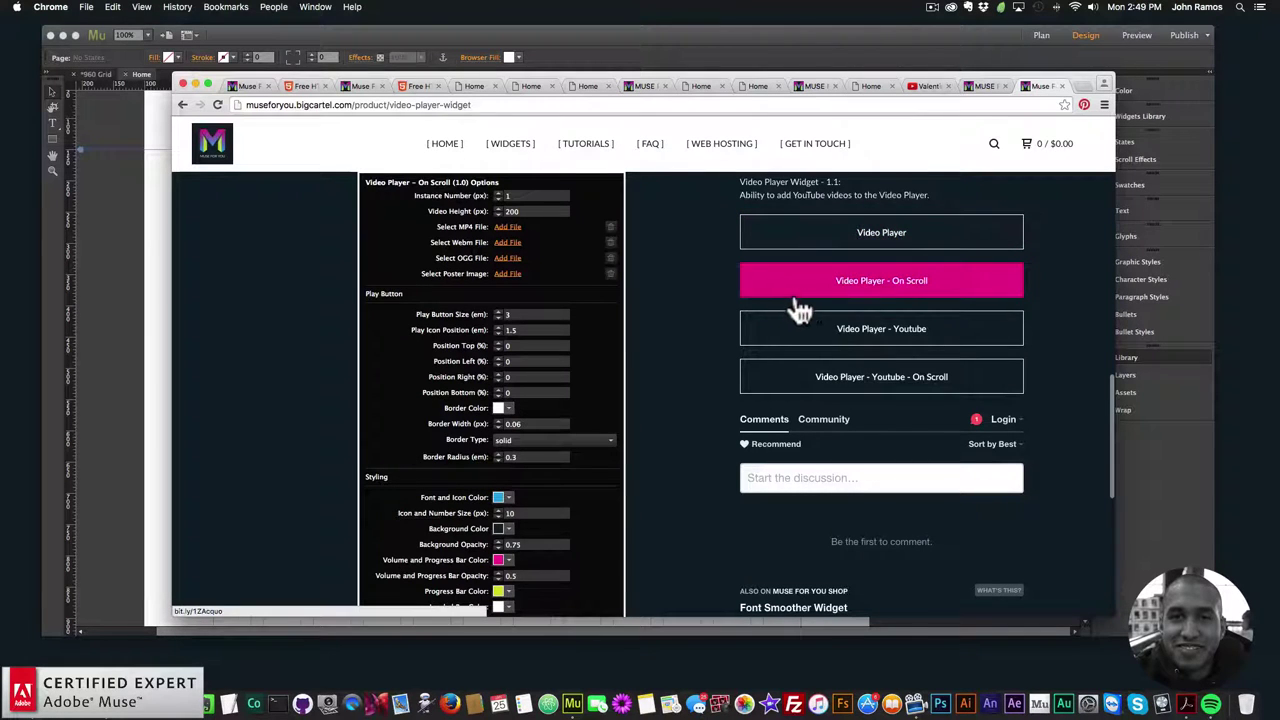
Return to Muse, open the On Scroll player's options, and switch Enable Controls off and back on.
left_click(450, 40)
left_click(504, 229)
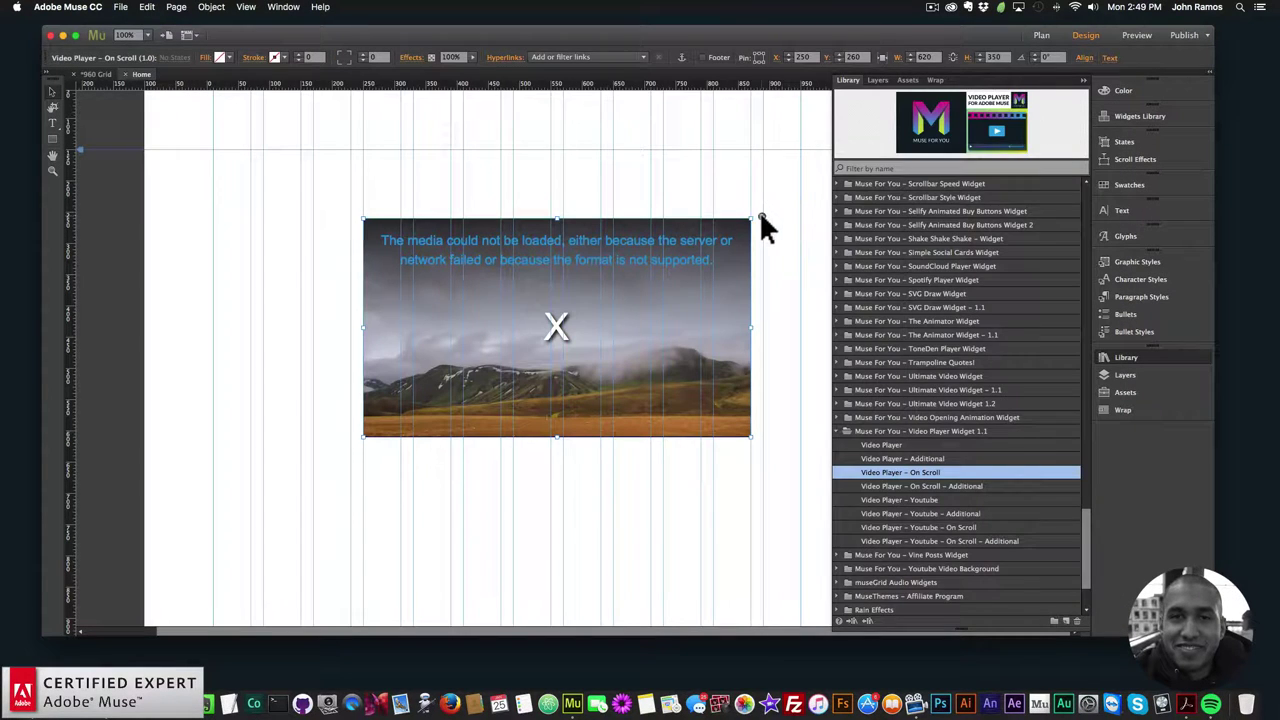
left_click(760, 213)
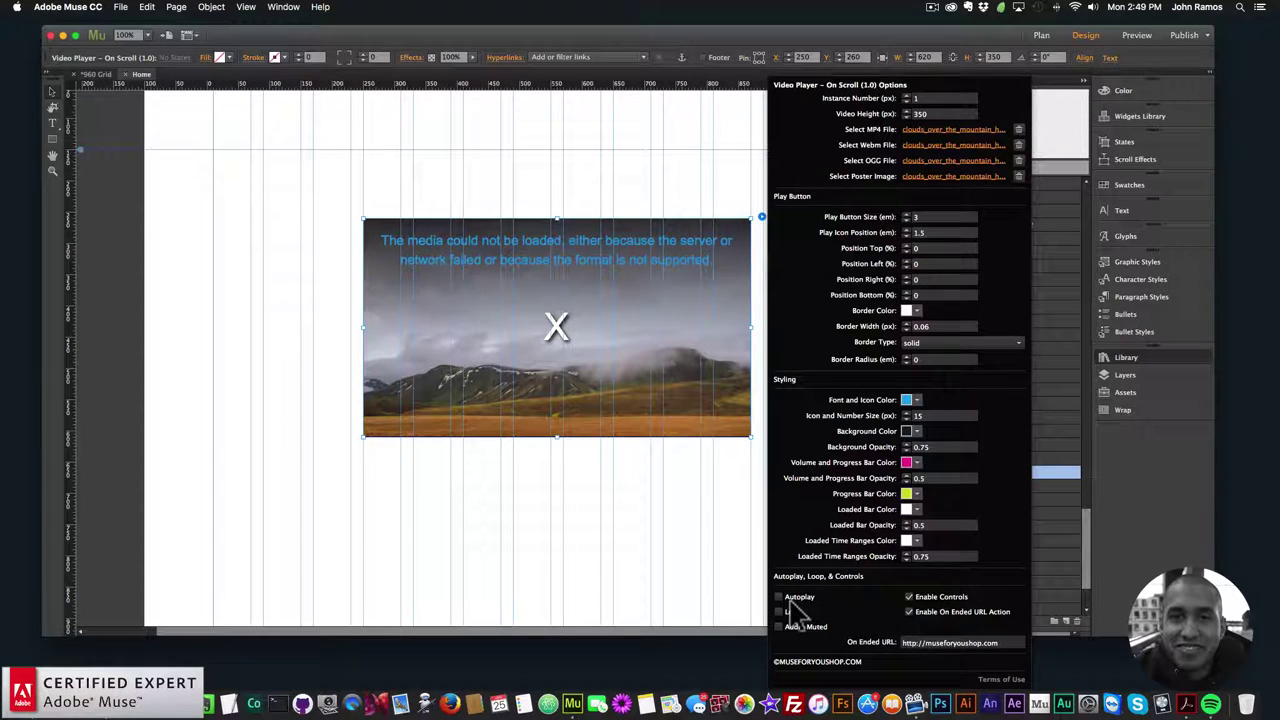
left_click(909, 597)
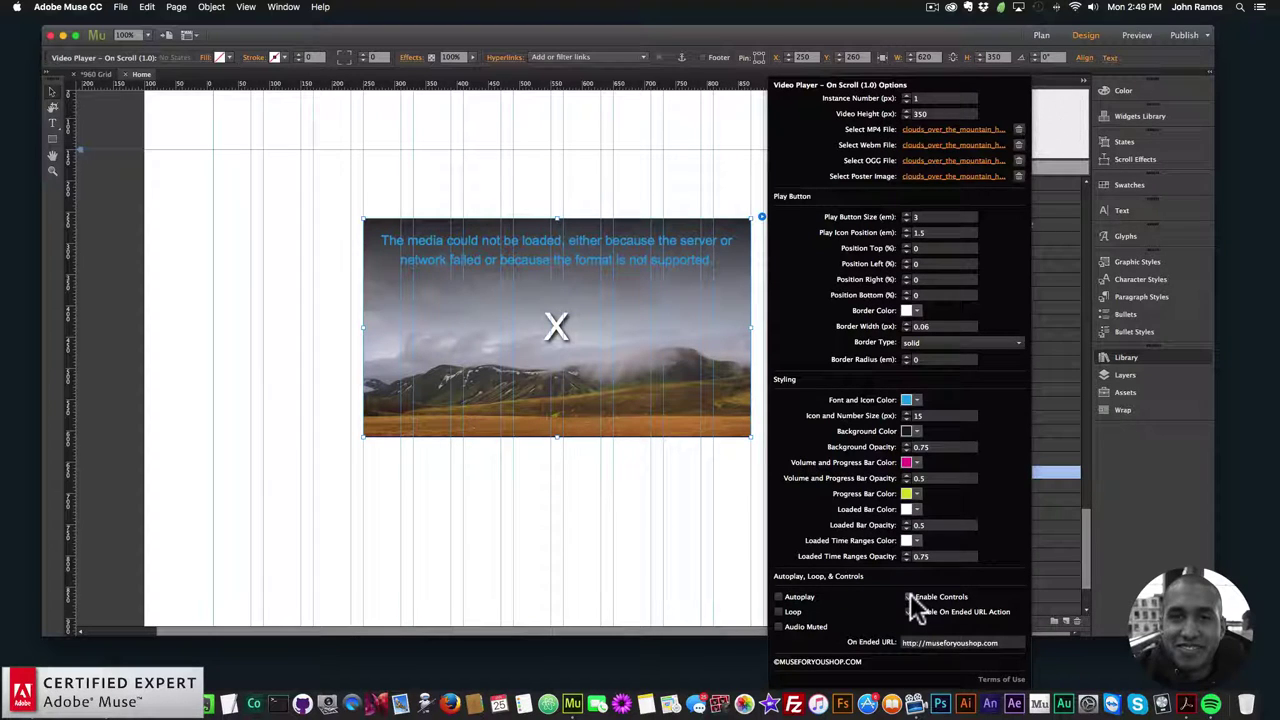
left_click(909, 597)
left_click(909, 612)
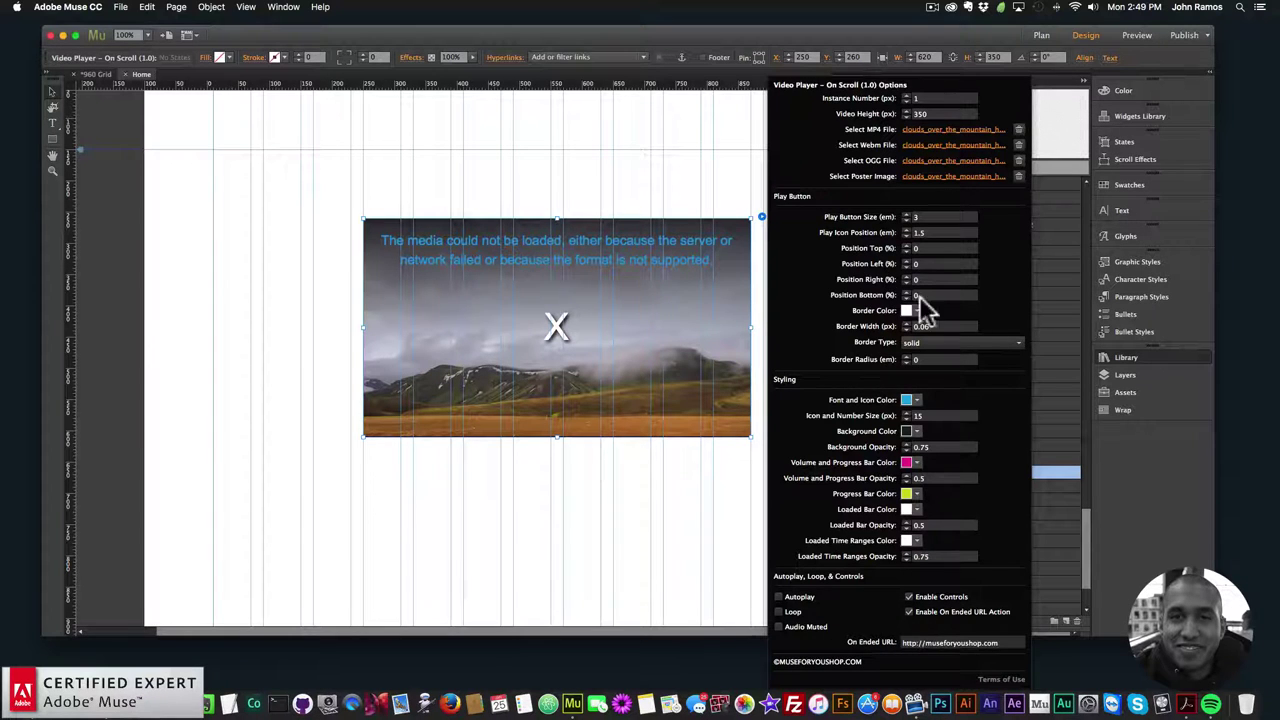
Switch back to Chrome and examine the product page's feature list, video converter link and free stock video sources.
left_click(352, 704)
scroll(508, 281, "down", 10)
scroll(567, 288, "up", 5)
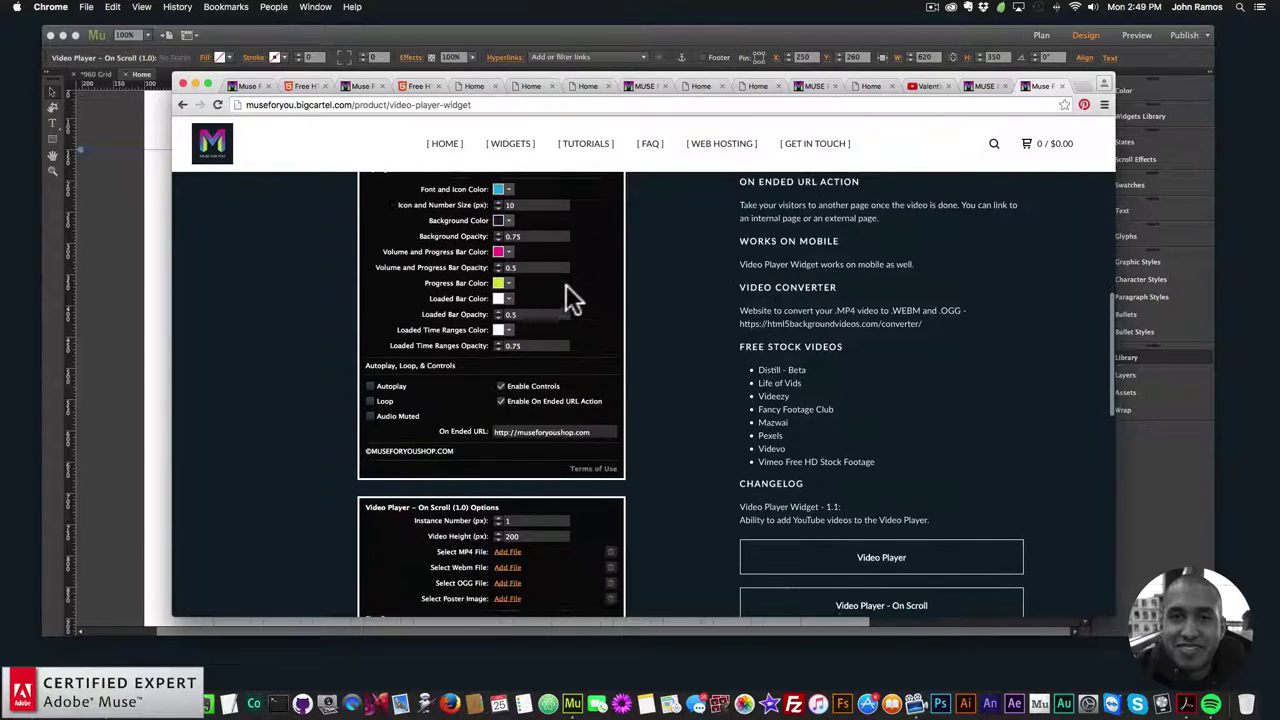
scroll(600, 252, "up", 4)
scroll(486, 263, "down", 2)
scroll(645, 353, "down", 6)
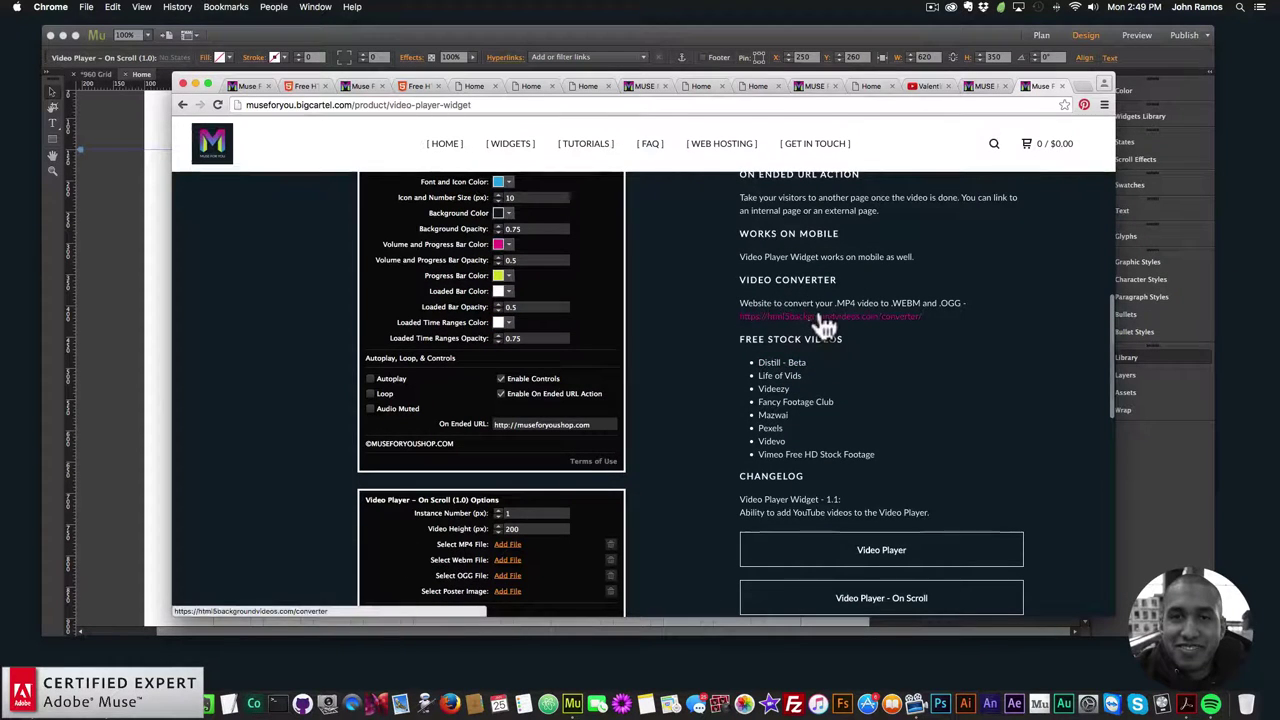
scroll(690, 398, "down", 1)
scroll(690, 398, "up", 10)
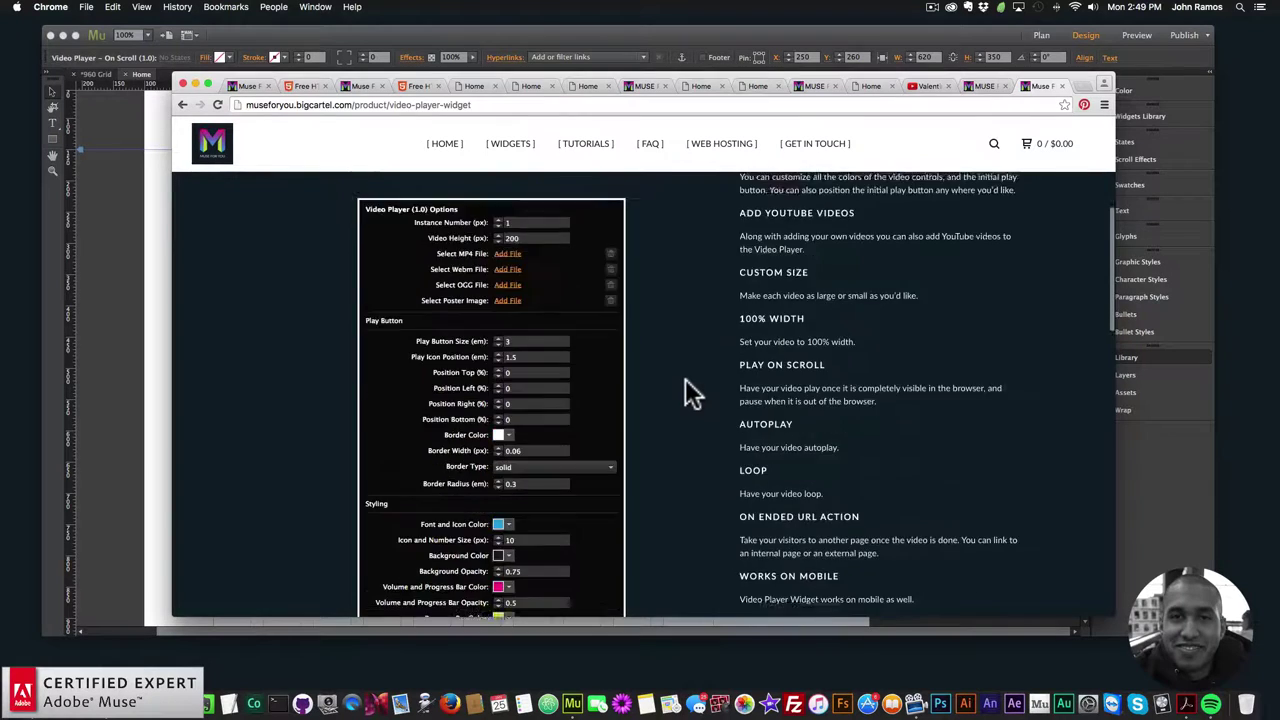